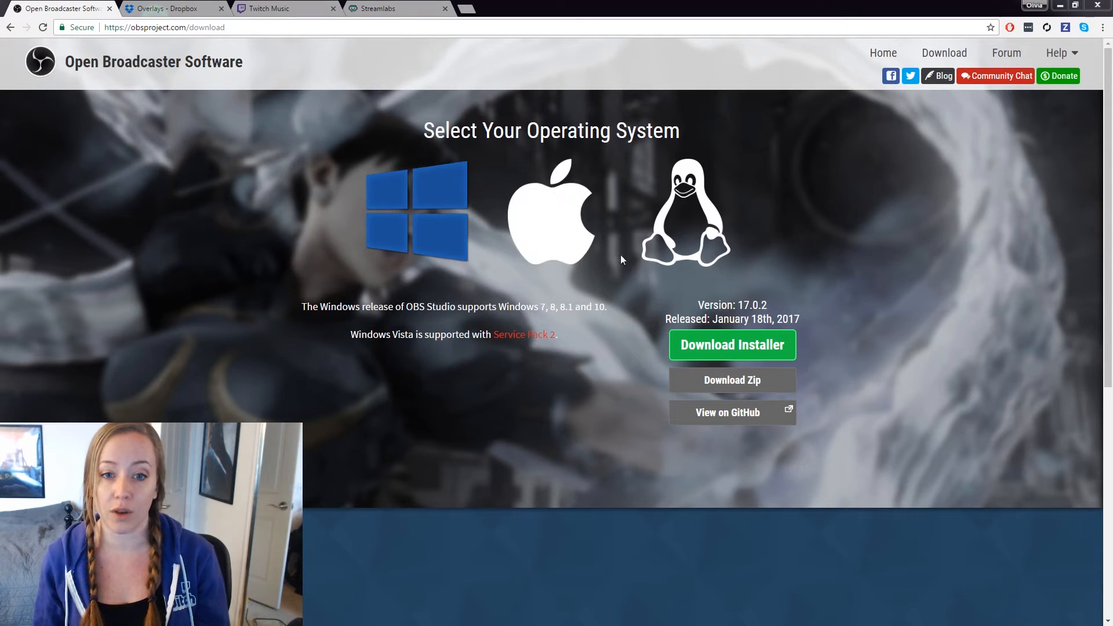
Download the OBS Studio 17.0.2 installer for Windows from obsproject.com.
{"action": "left_click", "coordinate": [699, 346]}
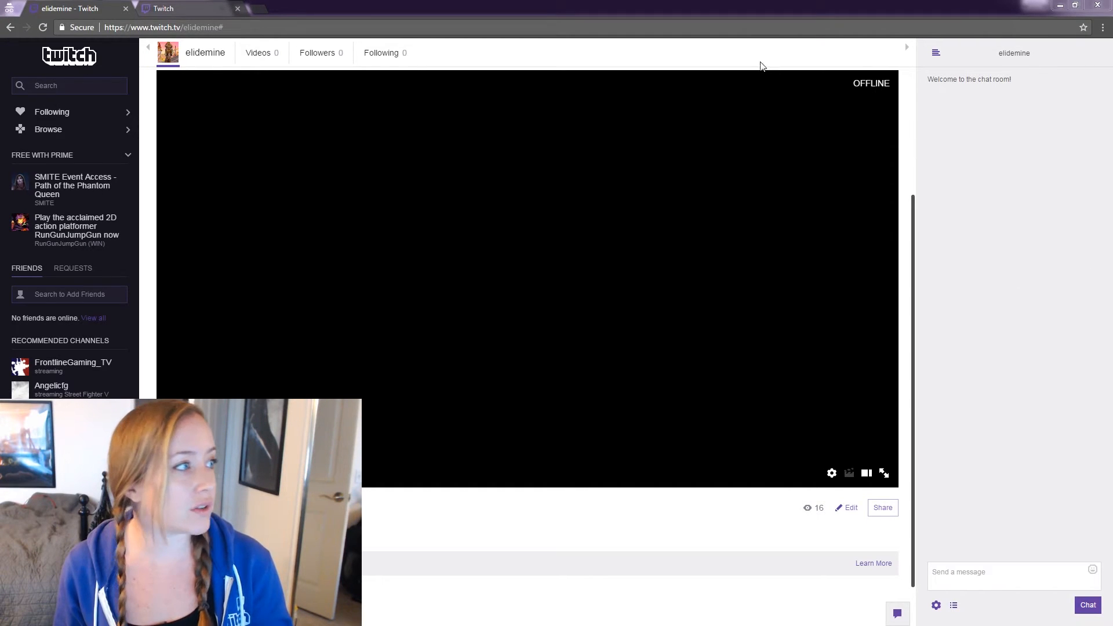
Remove the trailing # from the channel page address and reload the page.
{"action": "left_click", "coordinate": [291, 27]}
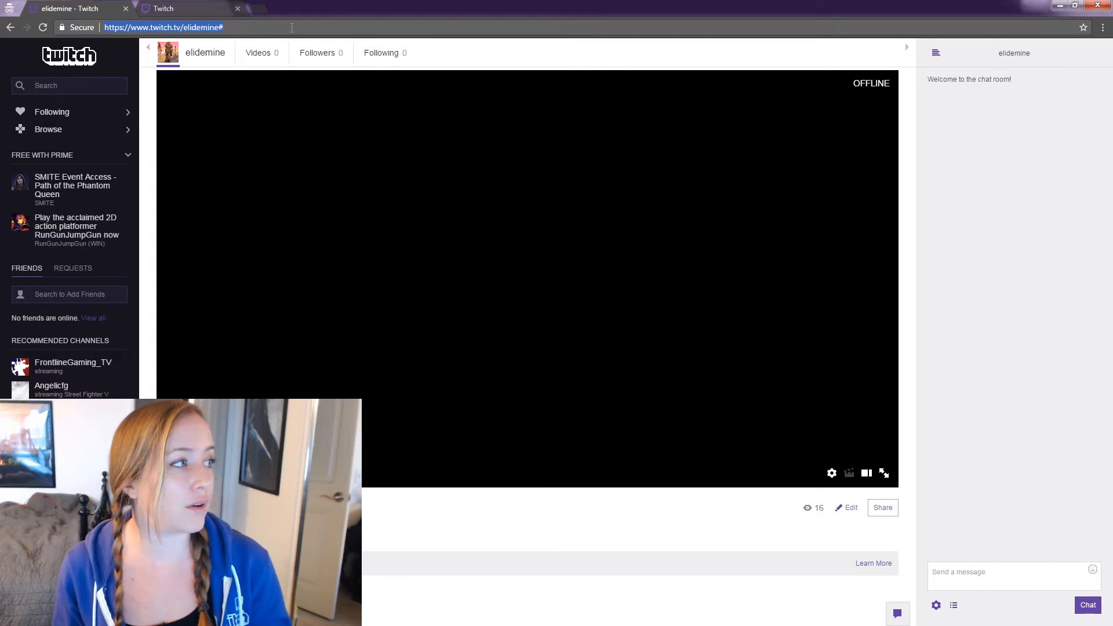
{"action": "left_click", "coordinate": [240, 25]}
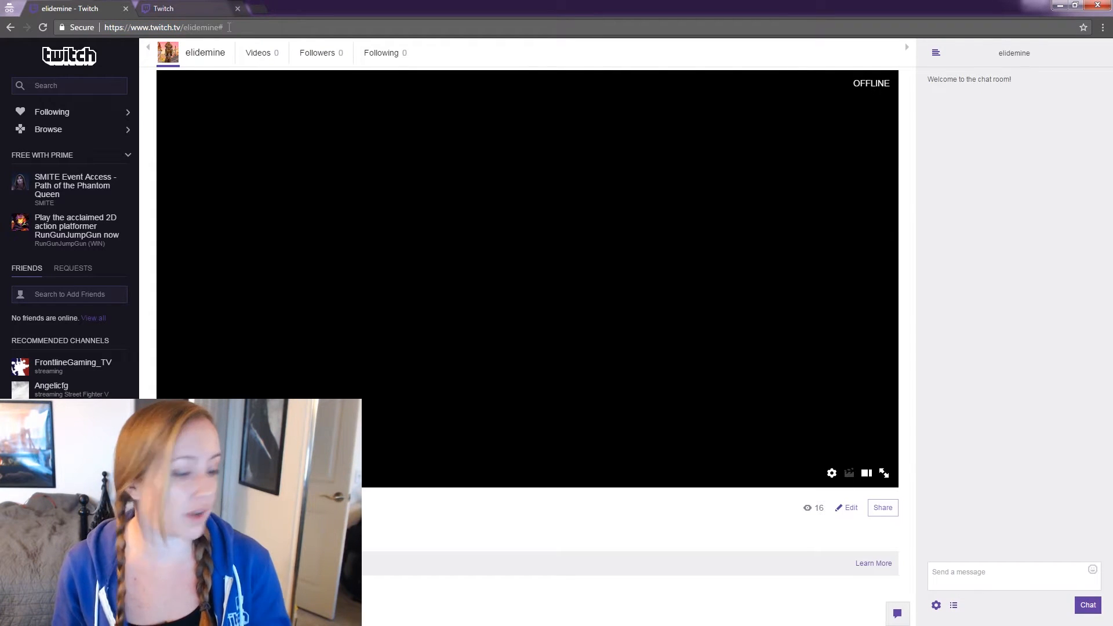
{"action": "key", "text": "BackSpace"}
{"action": "key", "text": "Return"}
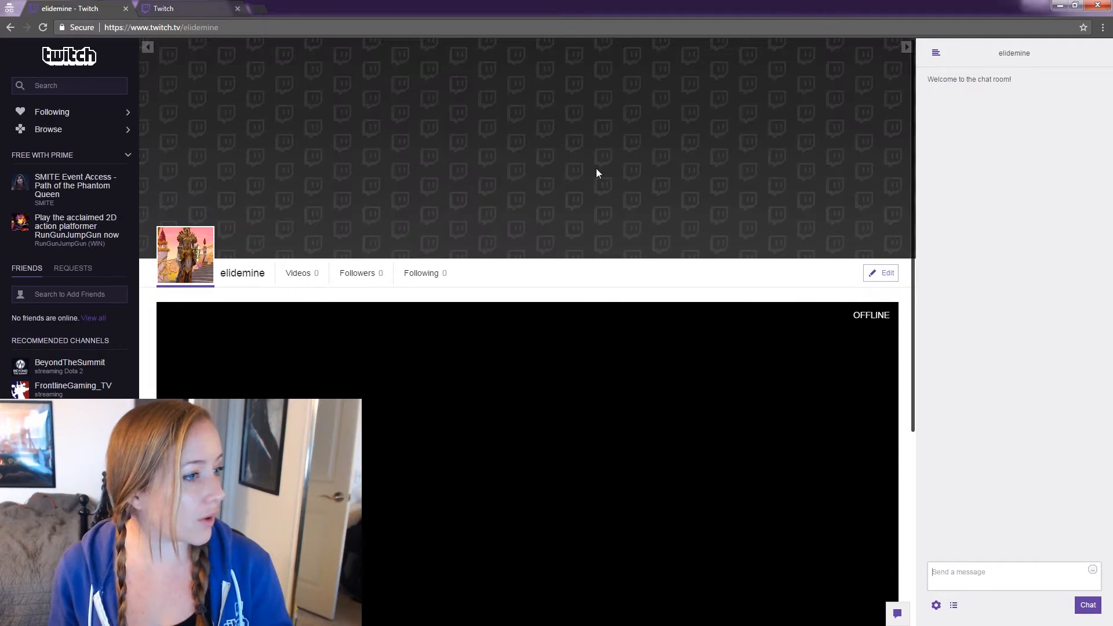
{"action": "scroll", "coordinate": [703, 241], "scroll_direction": "down", "scroll_amount": 4}
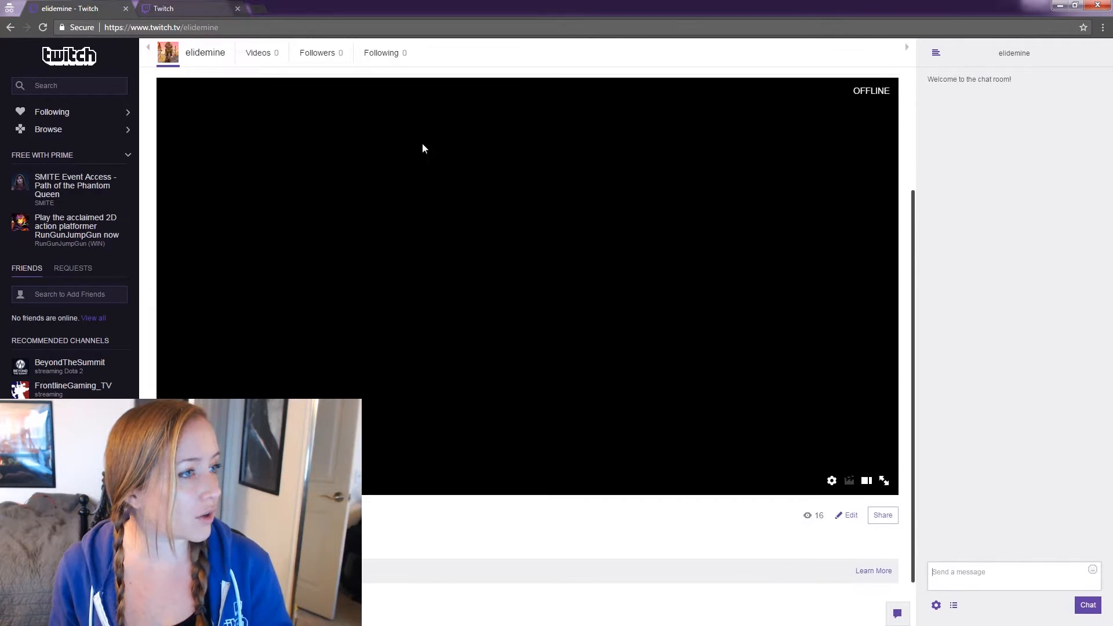
{"action": "scroll", "coordinate": [708, 176], "scroll_direction": "up", "scroll_amount": 4}
Upload the pink Banner image as the channel cover image and finish editing.
{"action": "left_click", "coordinate": [886, 274]}
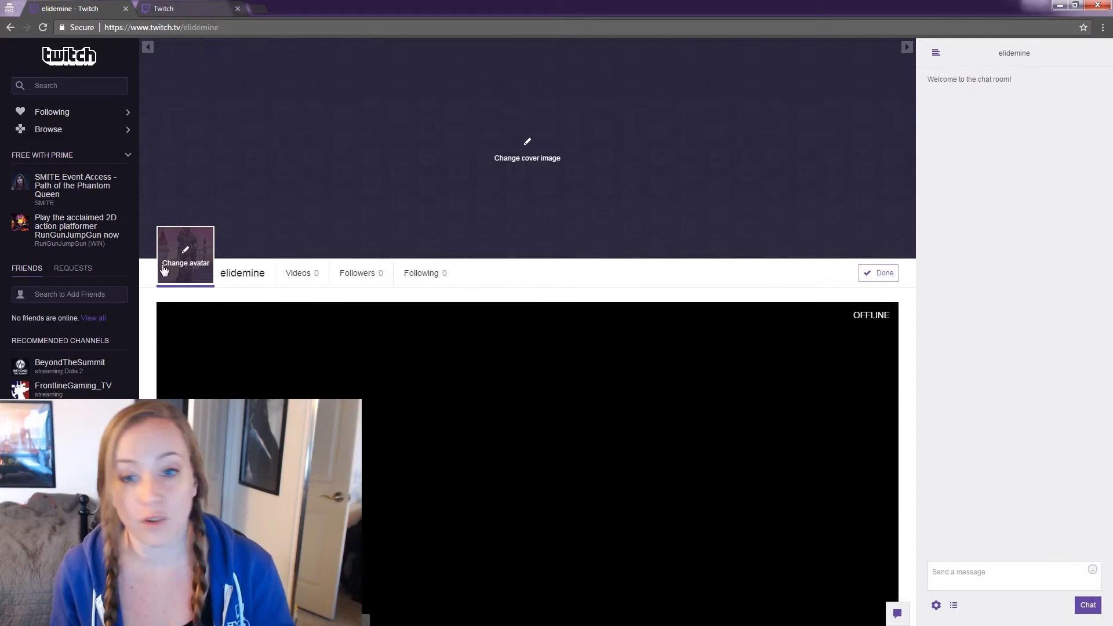
{"action": "left_click", "coordinate": [526, 148]}
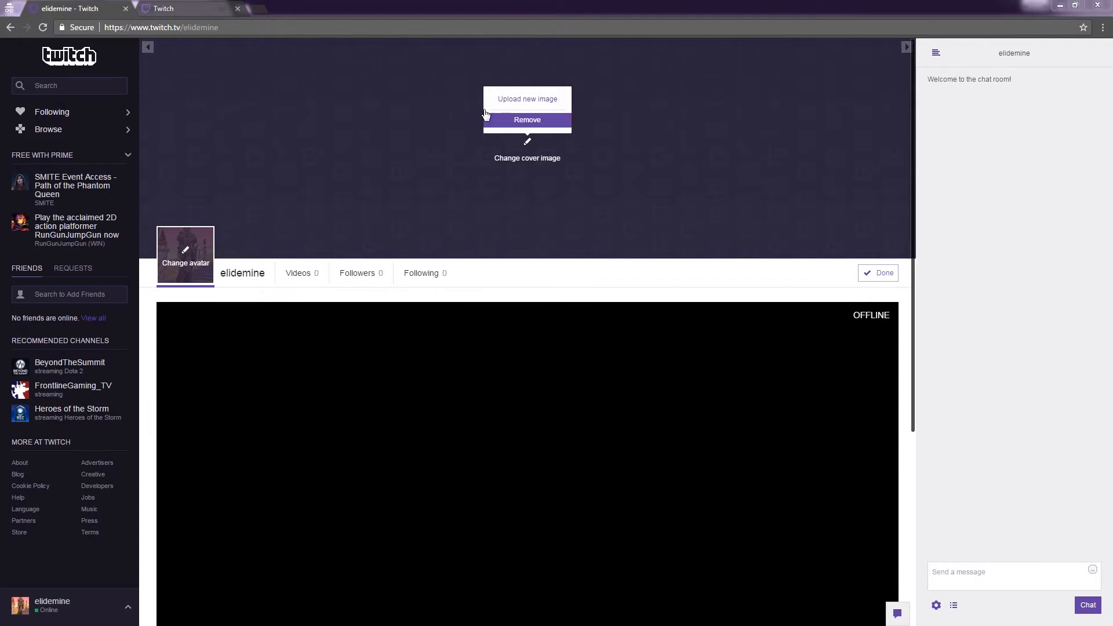
{"action": "left_click", "coordinate": [540, 99]}
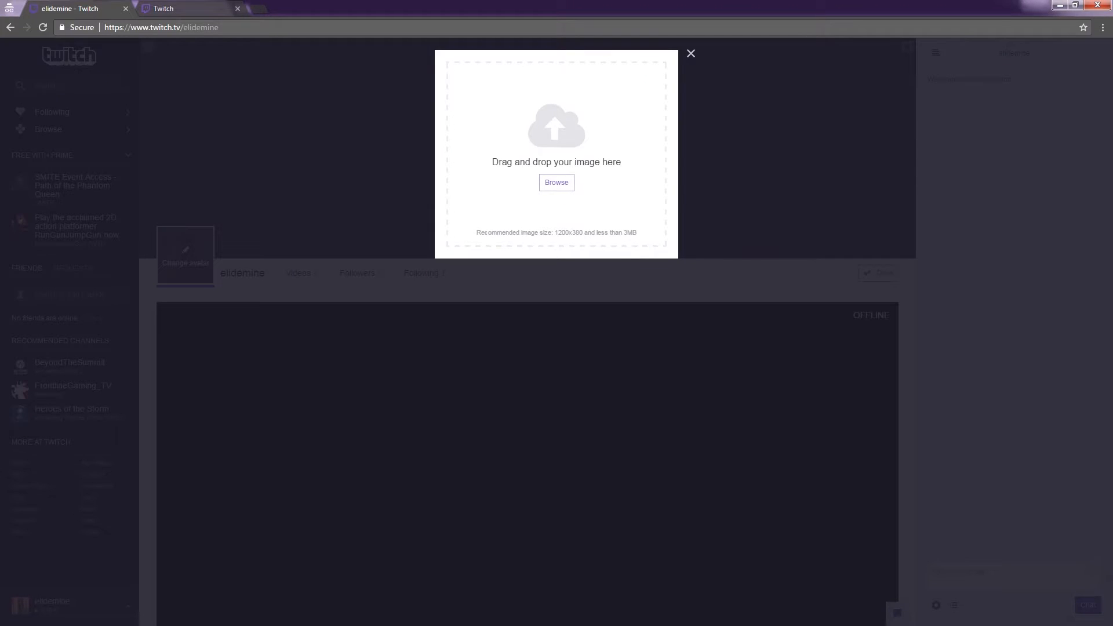
{"action": "key", "text": "alt+Tab"}
{"action": "left_click_drag", "start_coordinate": [975, 209], "coordinate": [618, 181]}
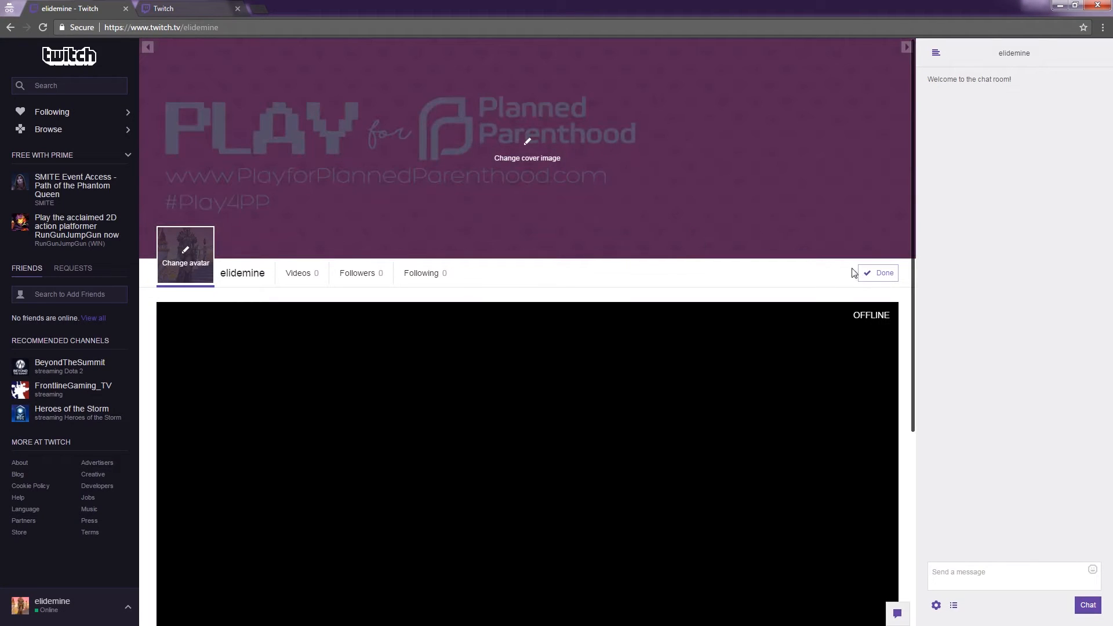
{"action": "left_click", "coordinate": [874, 272]}
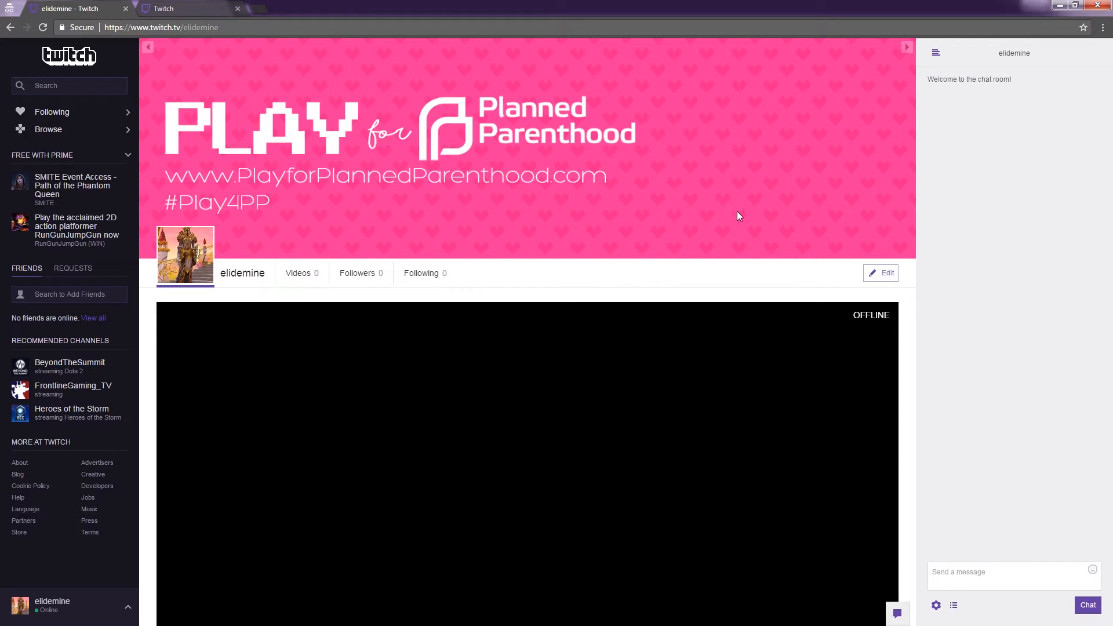
Change the broadcast title to 'This is the NEWER Title of my Broadcast'.
{"action": "scroll", "coordinate": [736, 206], "scroll_direction": "down", "scroll_amount": 3}
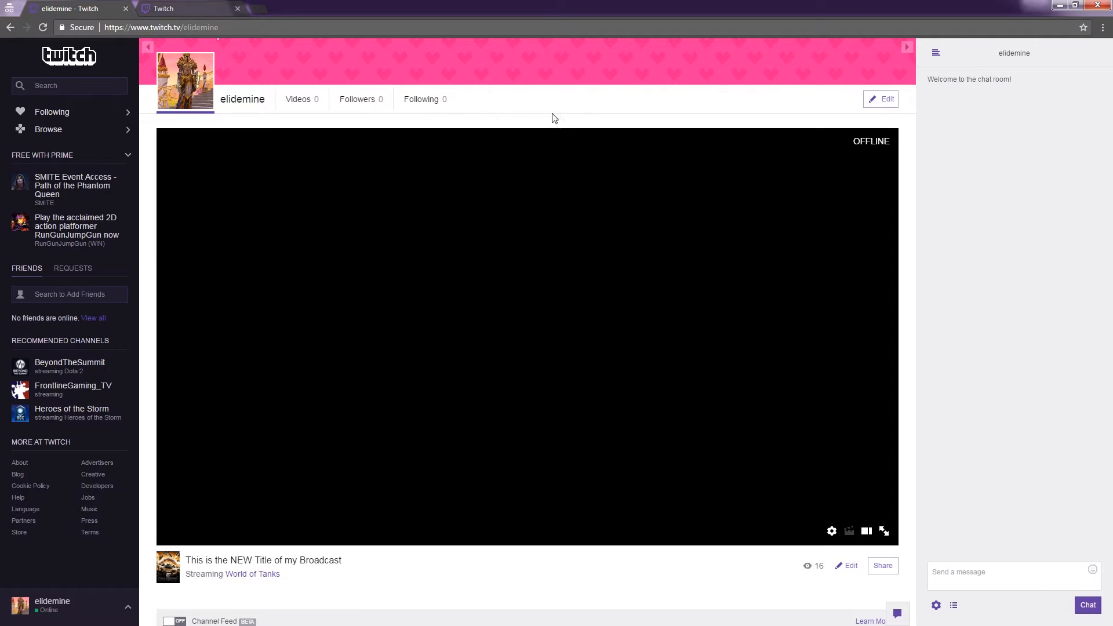
{"action": "scroll", "coordinate": [552, 118], "scroll_direction": "down", "scroll_amount": 1}
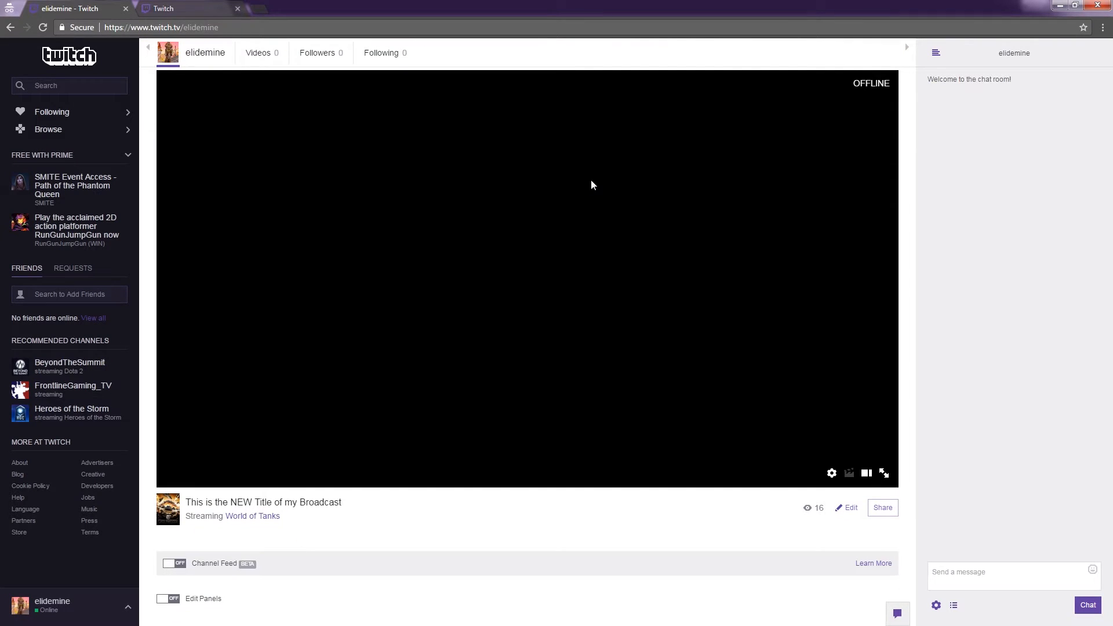
{"action": "left_click_drag", "start_coordinate": [373, 500], "coordinate": [200, 502]}
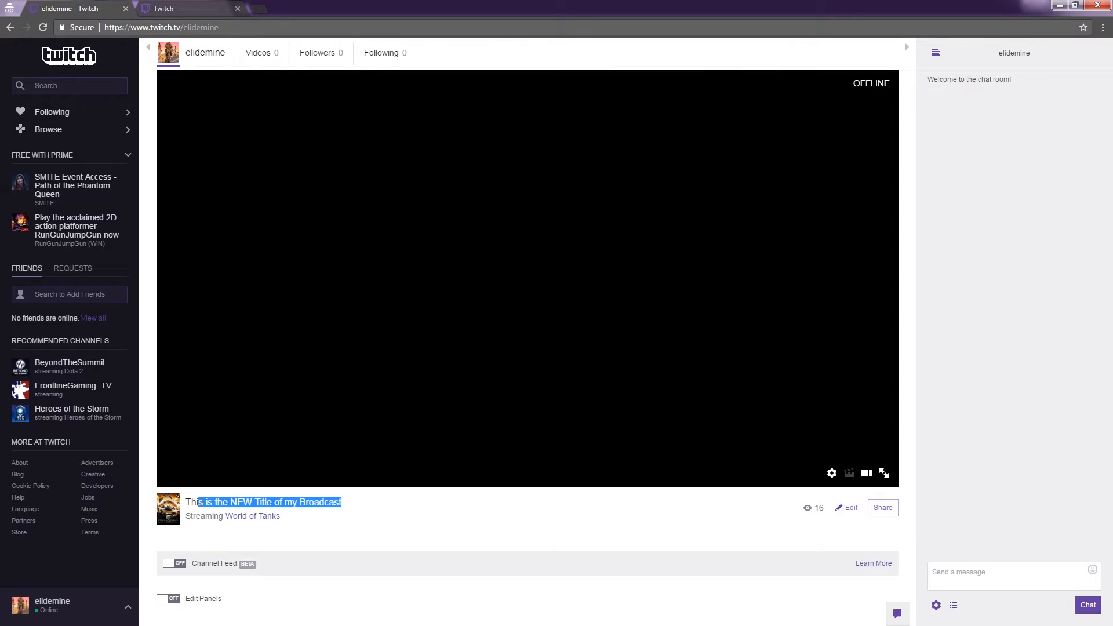
{"action": "left_click", "coordinate": [369, 515]}
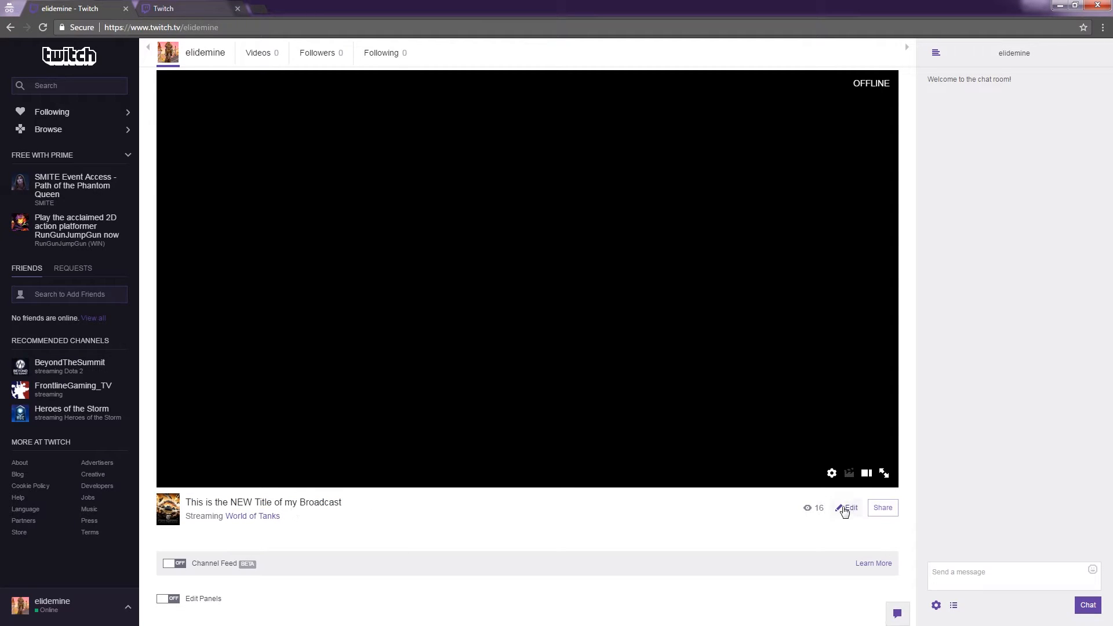
{"action": "left_click", "coordinate": [844, 511]}
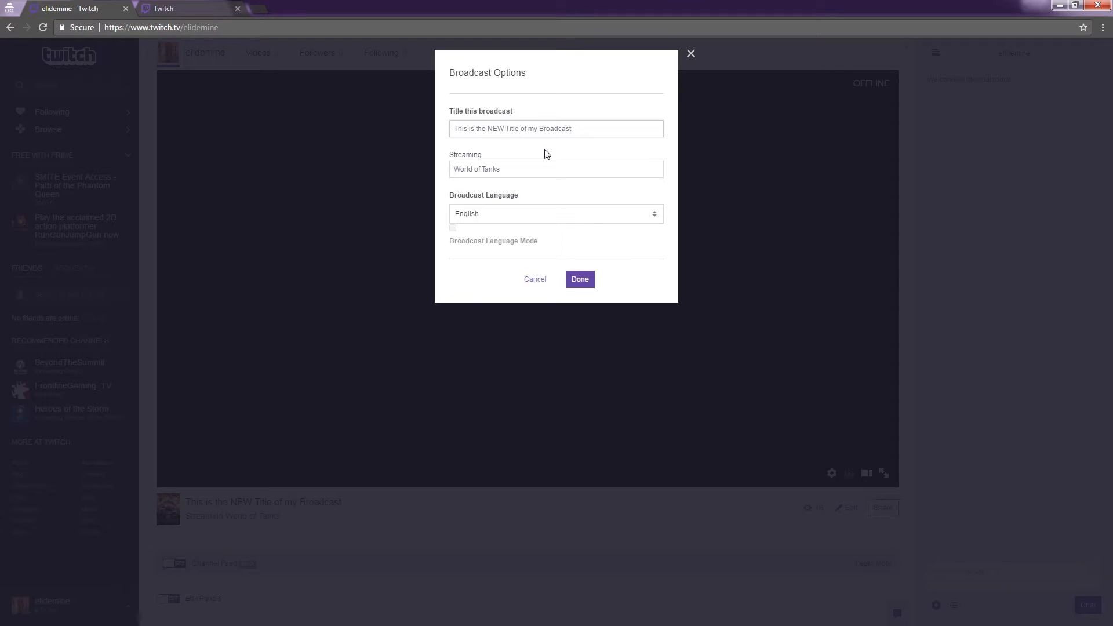
{"action": "type", "text": "ER"}
Replace the streamed game with World of Warcraft and save the broadcast options.
{"action": "left_click", "coordinate": [523, 169]}
{"action": "double_click", "coordinate": [522, 169]}
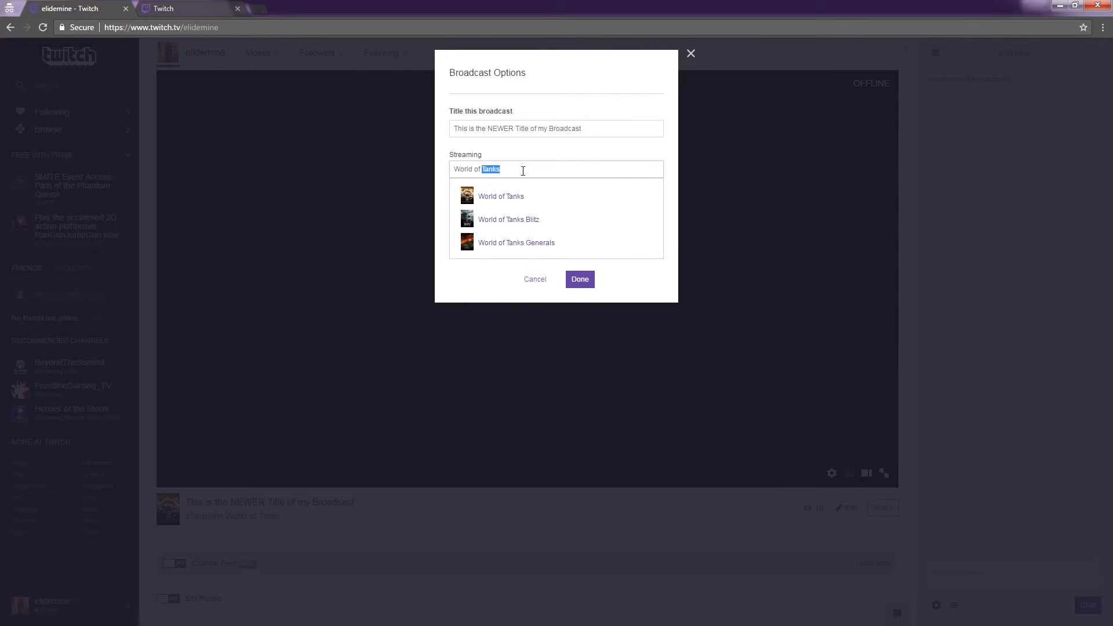
{"action": "type", "text": "Warships"}
{"action": "left_click", "coordinate": [522, 200]}
{"action": "left_click", "coordinate": [579, 279]}
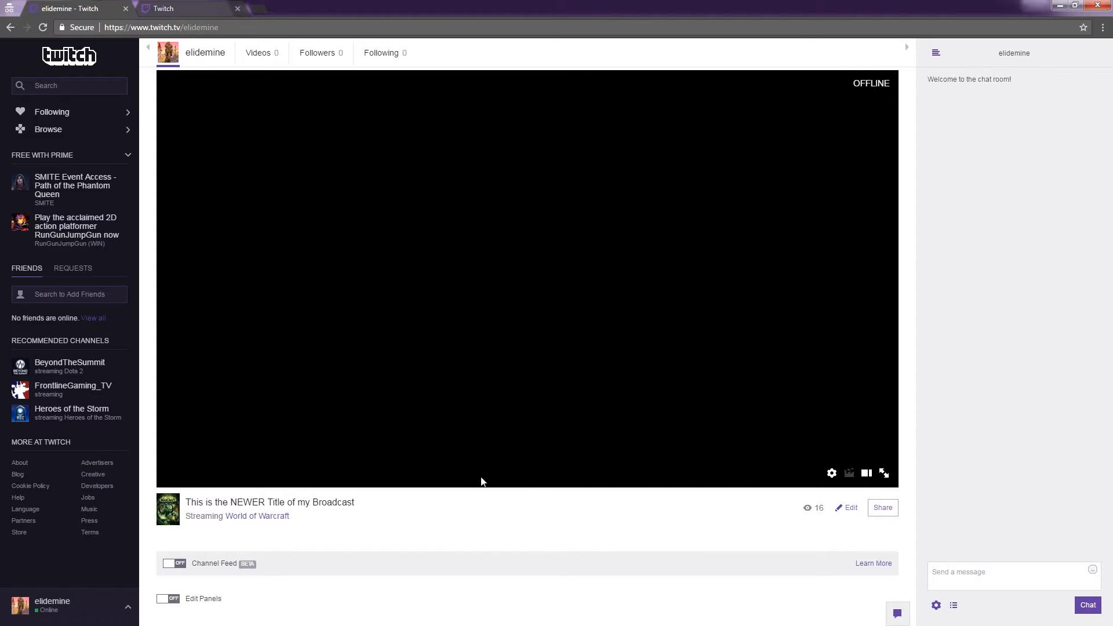
Turn on panel editing and add a new empty panel below the player.
{"action": "scroll", "coordinate": [460, 514], "scroll_direction": "down", "scroll_amount": 2}
{"action": "scroll", "coordinate": [460, 514], "scroll_direction": "up", "scroll_amount": 2}
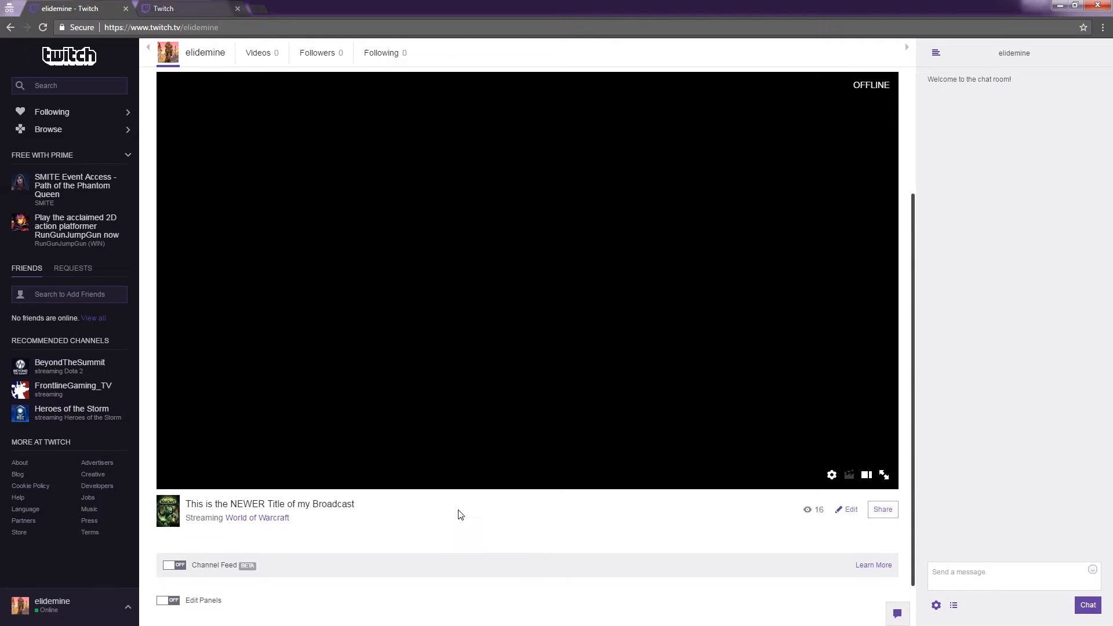
{"action": "scroll", "coordinate": [460, 514], "scroll_direction": "up", "scroll_amount": 1}
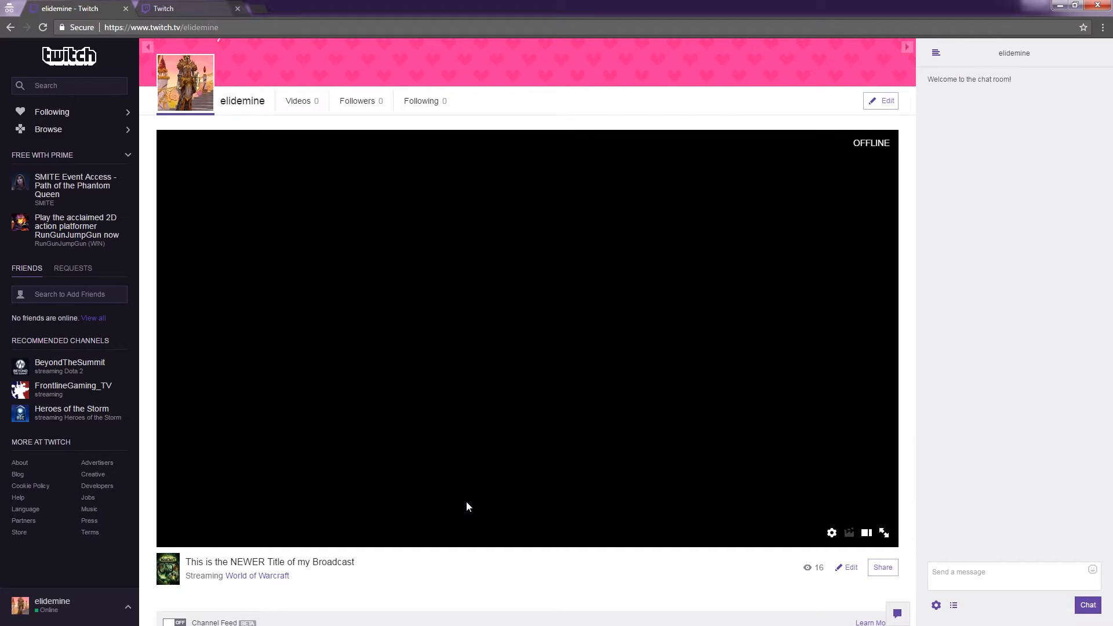
{"action": "scroll", "coordinate": [465, 502], "scroll_direction": "down", "scroll_amount": 1}
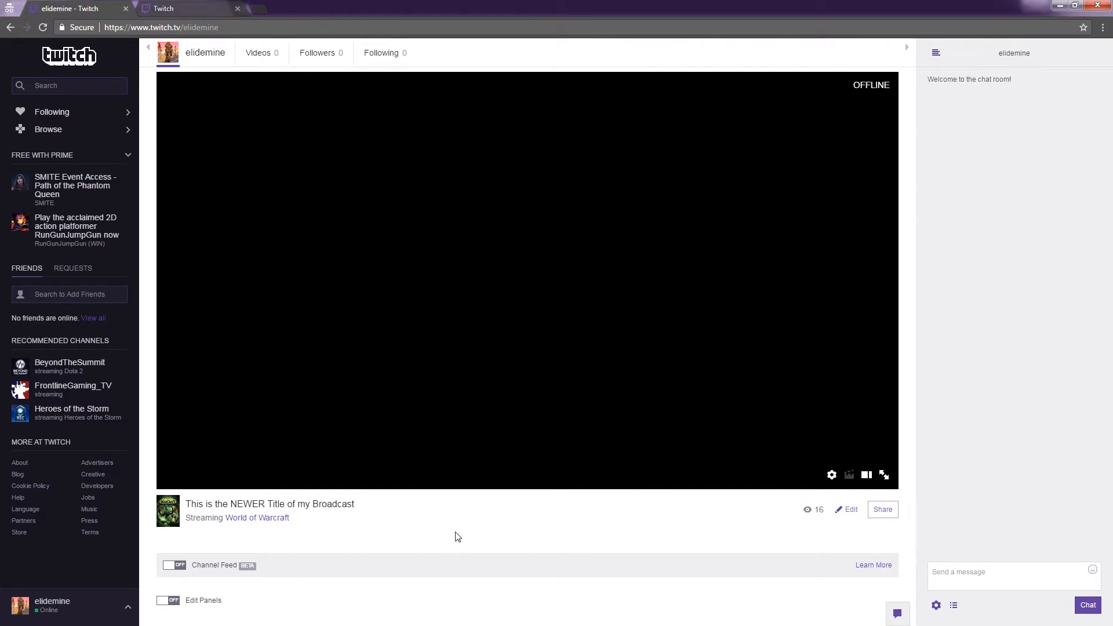
{"action": "scroll", "coordinate": [455, 530], "scroll_direction": "down", "scroll_amount": 1}
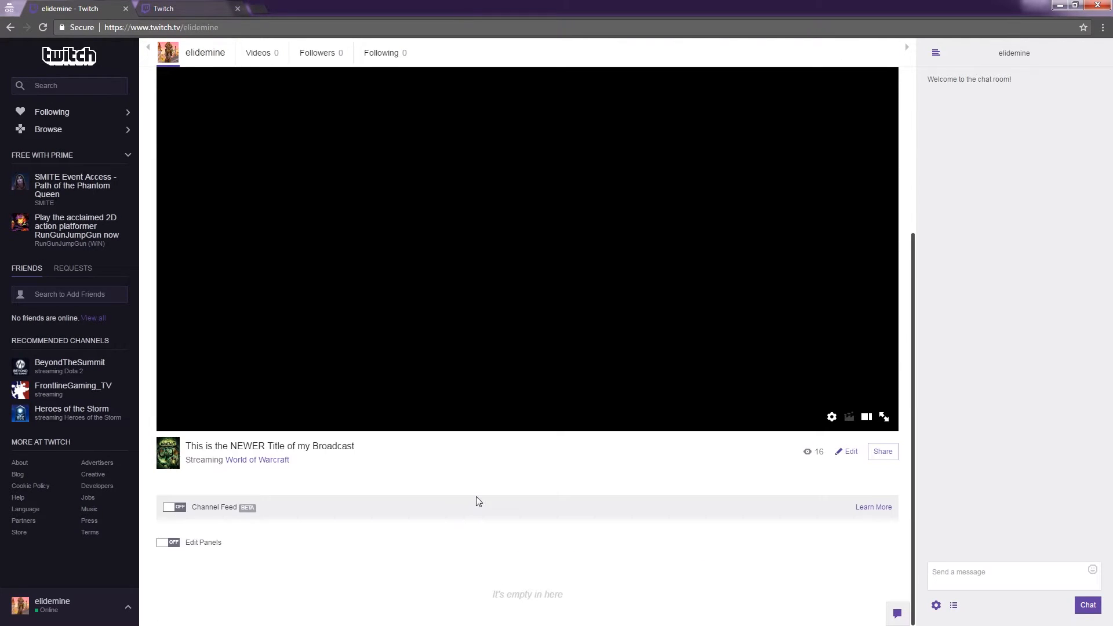
{"action": "scroll", "coordinate": [476, 501], "scroll_direction": "up", "scroll_amount": 2}
{"action": "scroll", "coordinate": [476, 500], "scroll_direction": "down", "scroll_amount": 3}
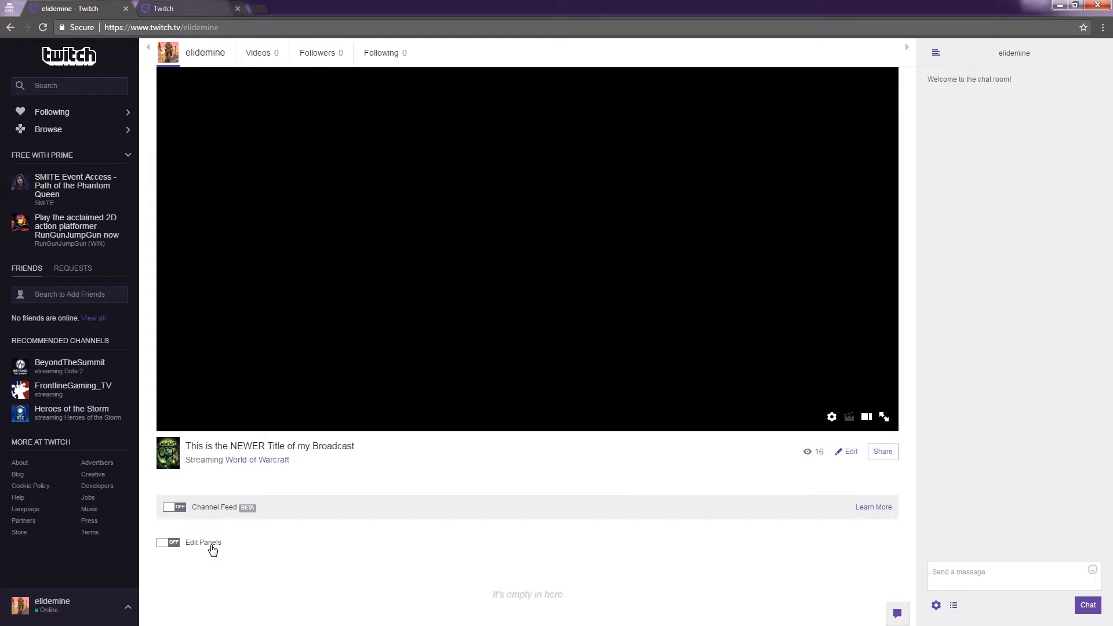
{"action": "left_click", "coordinate": [212, 550]}
{"action": "scroll", "coordinate": [462, 442], "scroll_direction": "down", "scroll_amount": 3}
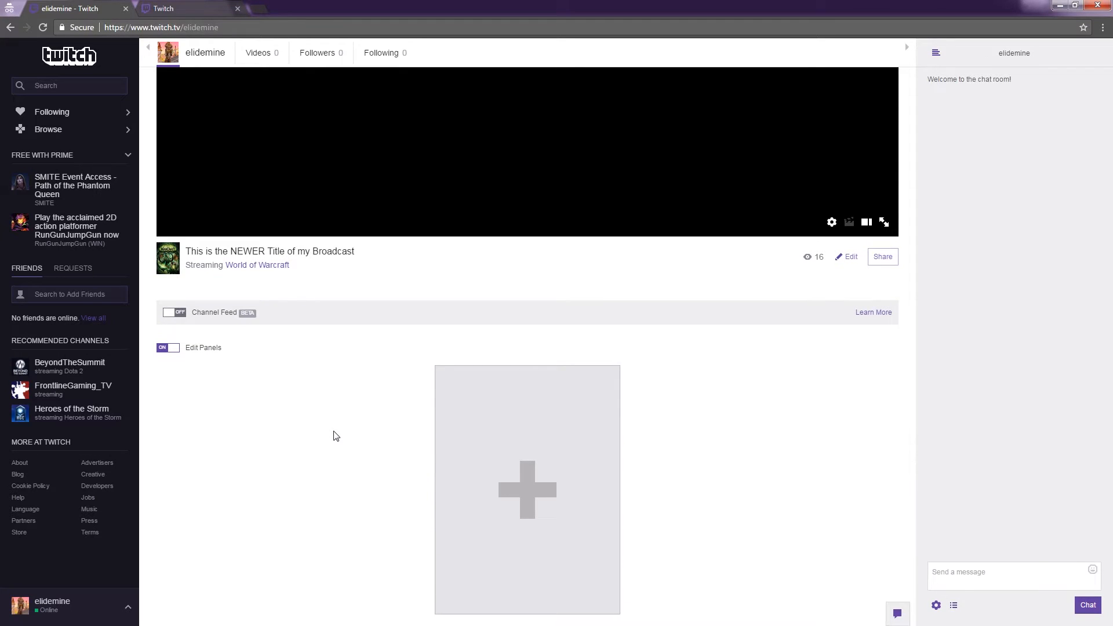
{"action": "left_click", "coordinate": [524, 489]}
Title the panel 'About Me' with description 'This is about me', save, and exit panel editing.
{"action": "scroll", "coordinate": [504, 481], "scroll_direction": "down", "scroll_amount": 3}
{"action": "scroll", "coordinate": [486, 471], "scroll_direction": "down", "scroll_amount": 1}
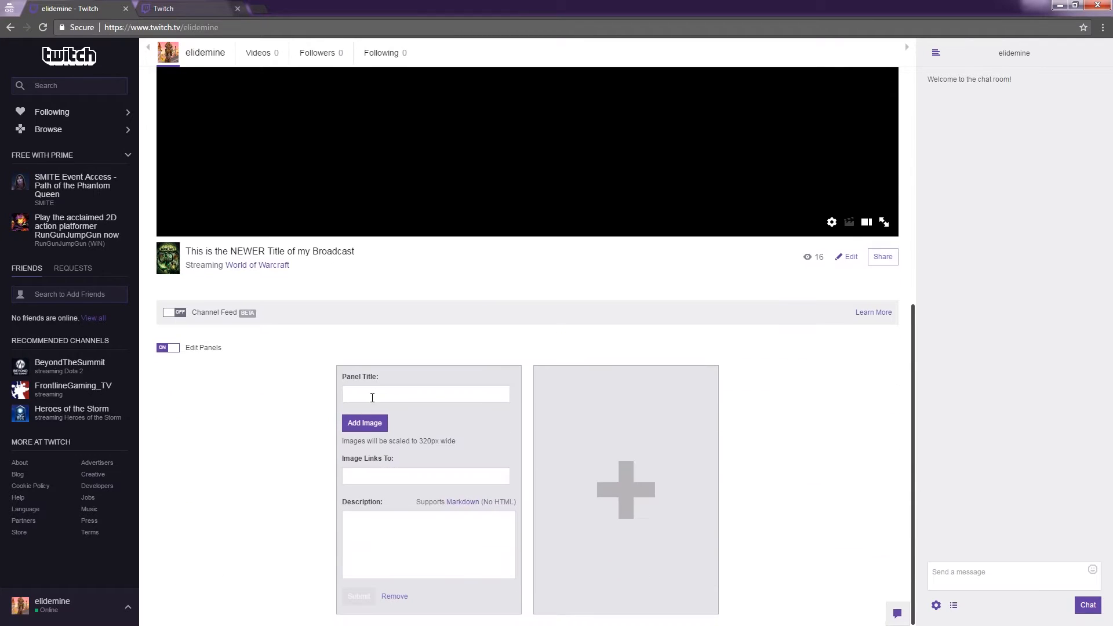
{"action": "type", "text": "About Me"}
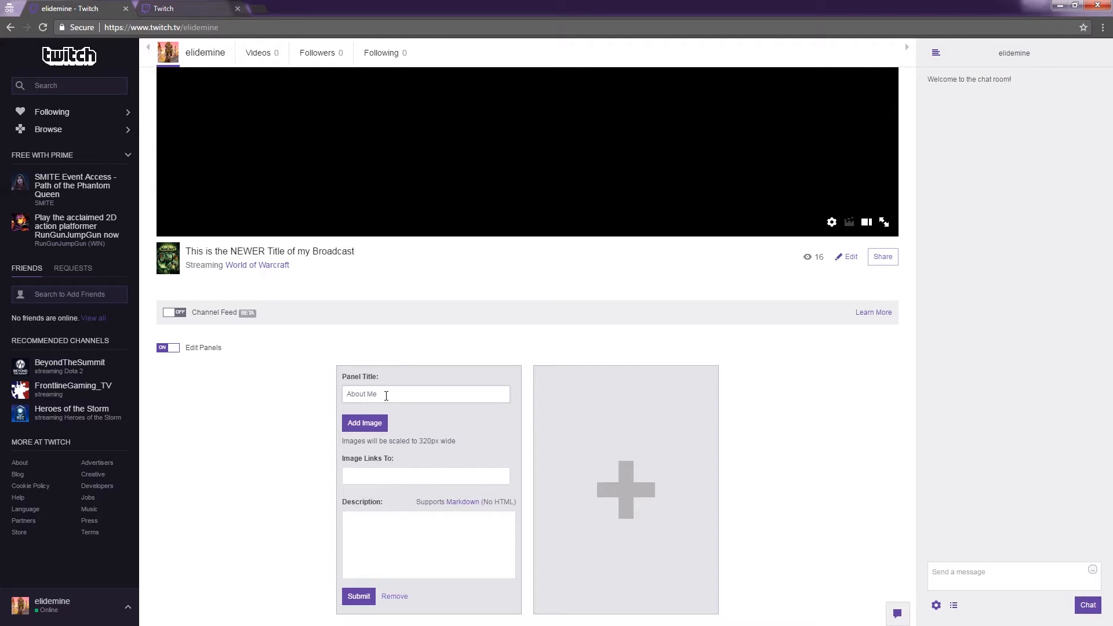
{"action": "left_click", "coordinate": [382, 542]}
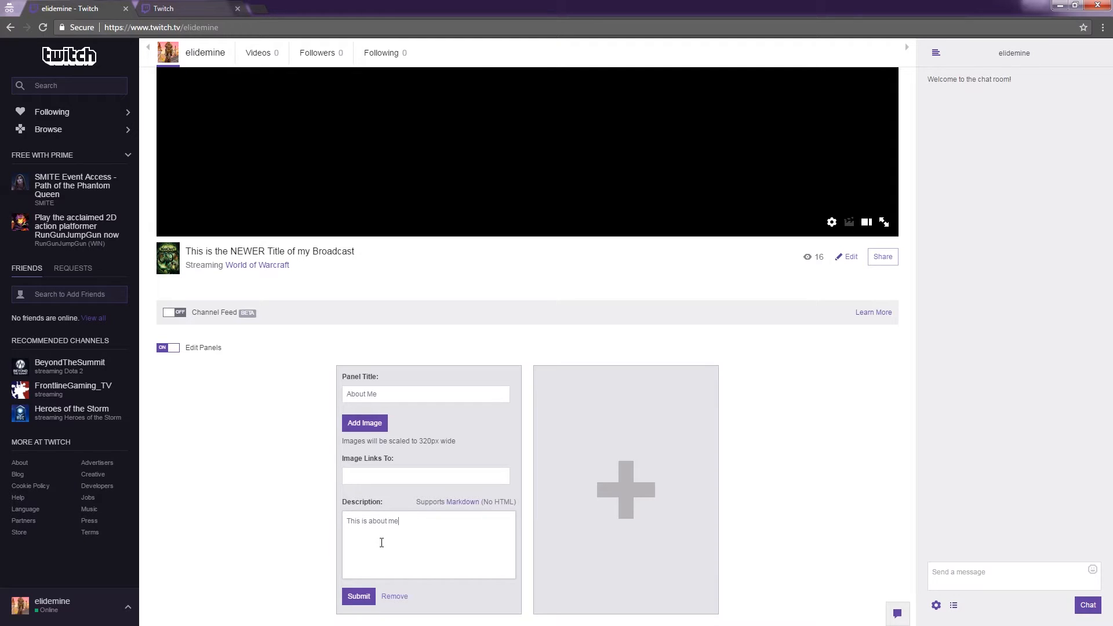
{"action": "key", "text": "ctrl+a"}
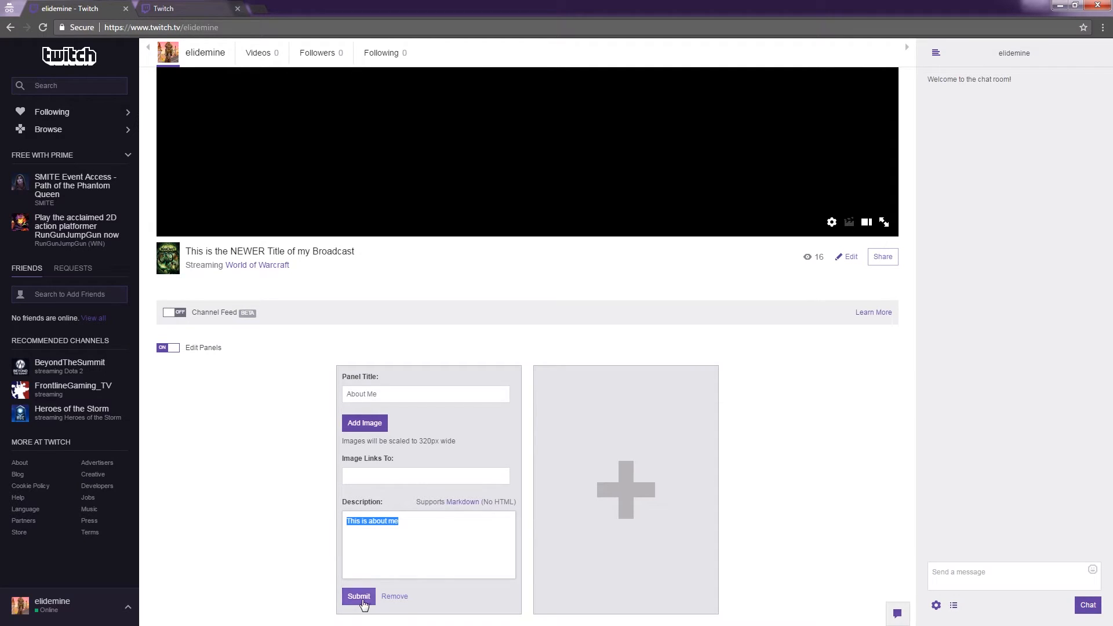
{"action": "left_click", "coordinate": [359, 597]}
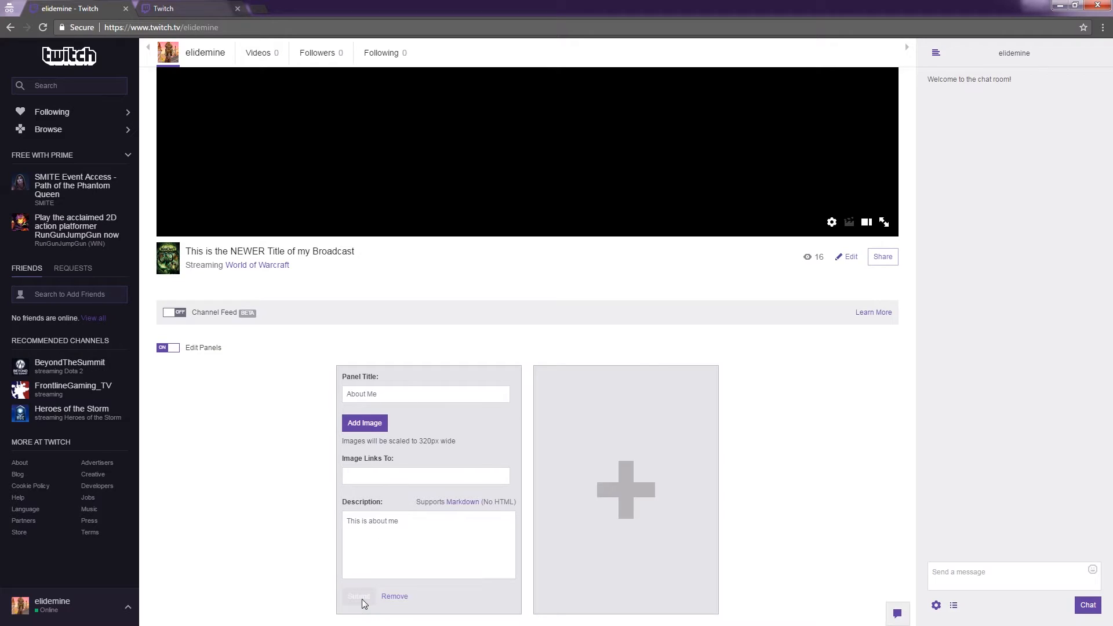
{"action": "left_click", "coordinate": [168, 347]}
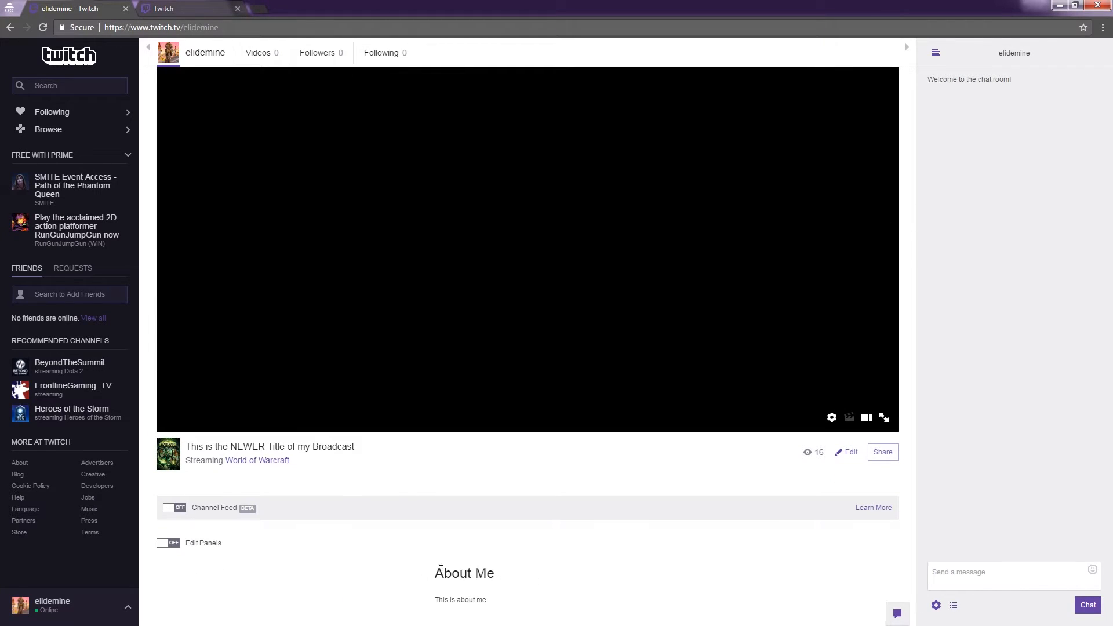
Add a second panel 'About Planned Parenthood' described 'This is about Planned Parenthood' and save it.
{"action": "left_click", "coordinate": [199, 545]}
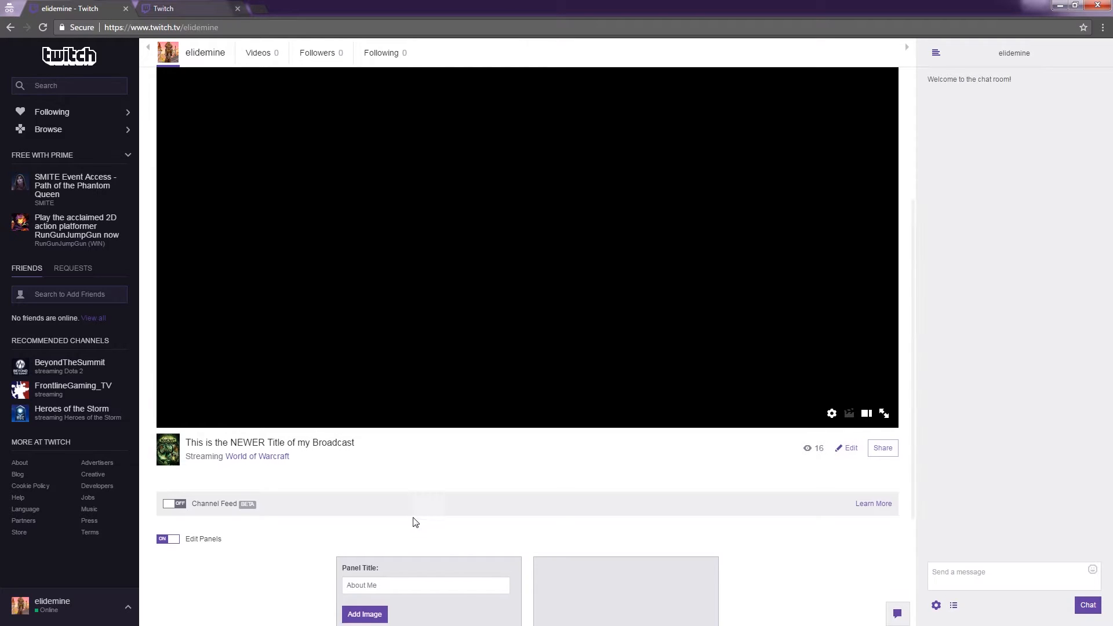
{"action": "scroll", "coordinate": [415, 522], "scroll_direction": "down", "scroll_amount": 3}
{"action": "left_click", "coordinate": [622, 513]}
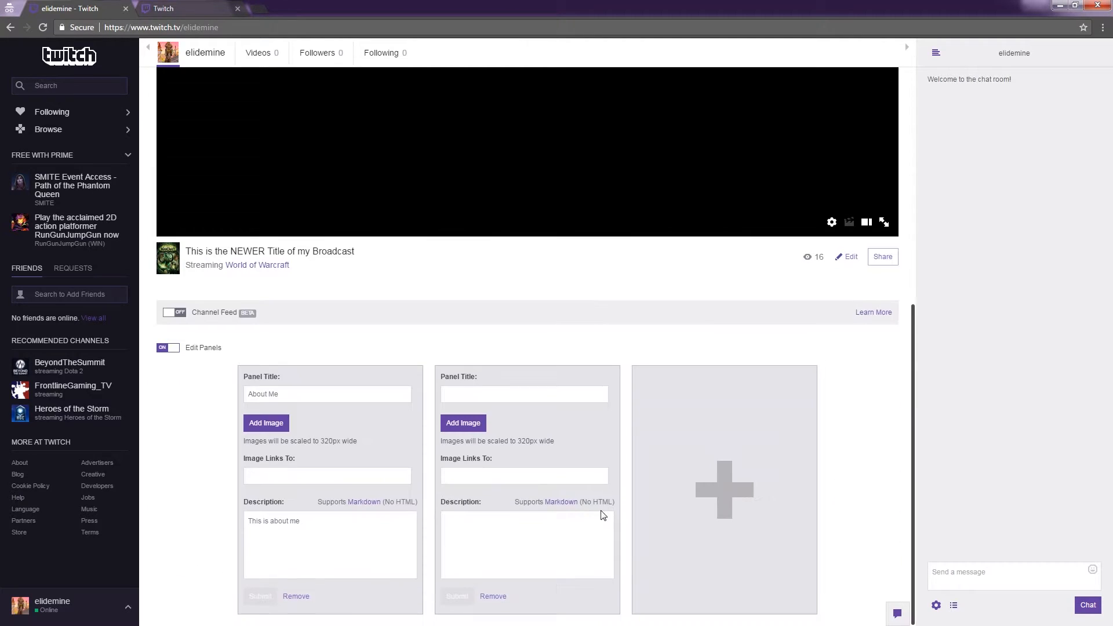
{"action": "left_click", "coordinate": [482, 395]}
{"action": "type", "text": "About Planned Parenthood"}
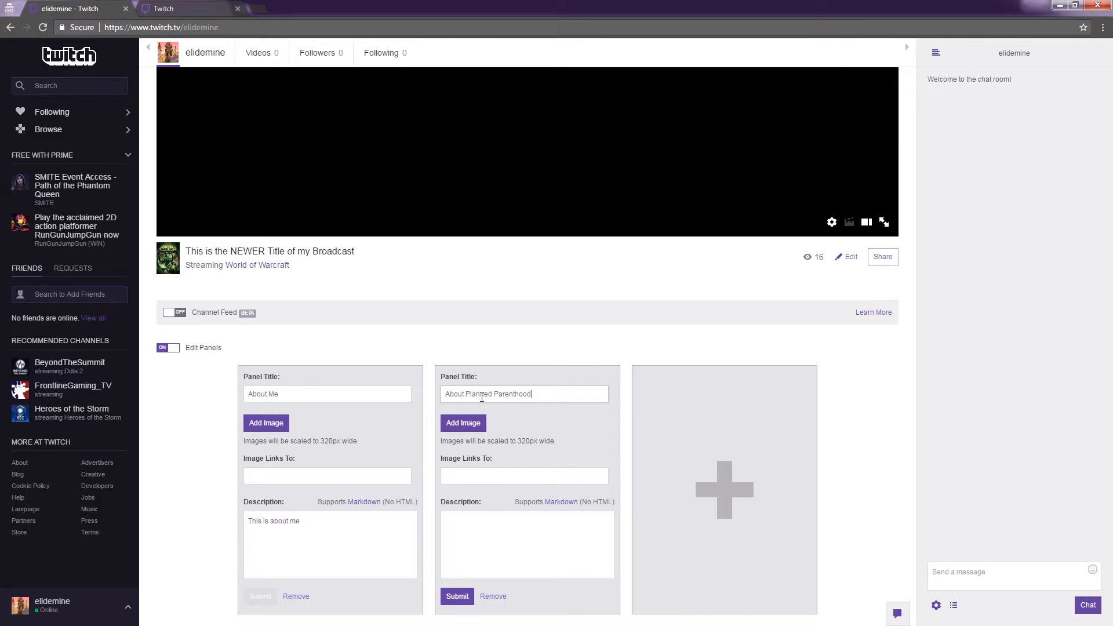
{"action": "left_click", "coordinate": [494, 533]}
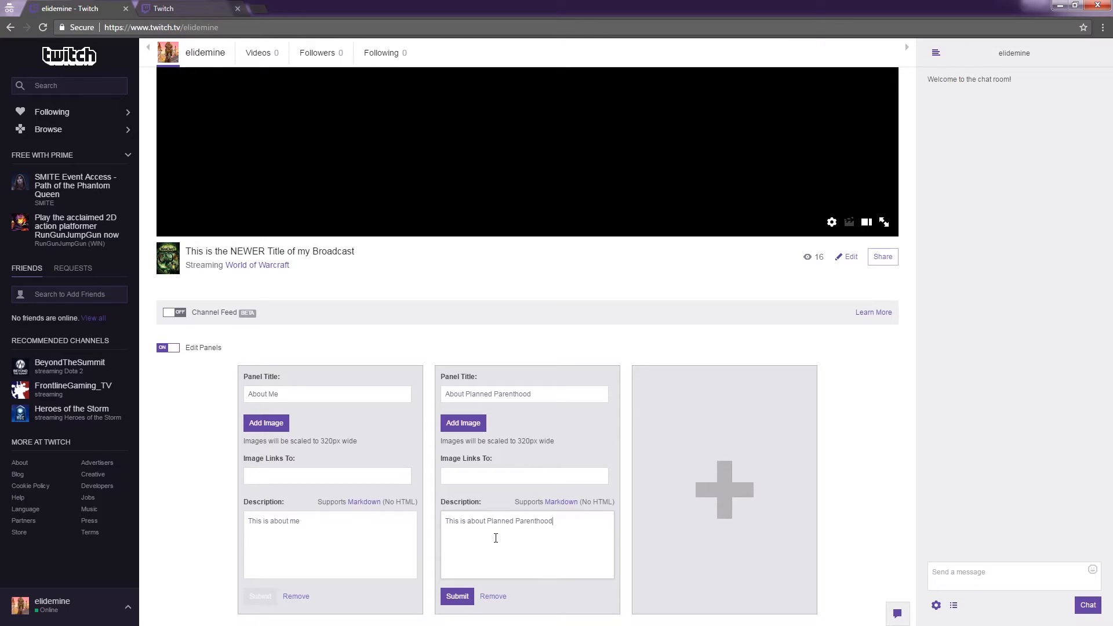
{"action": "left_click", "coordinate": [457, 596]}
{"action": "left_click", "coordinate": [167, 347]}
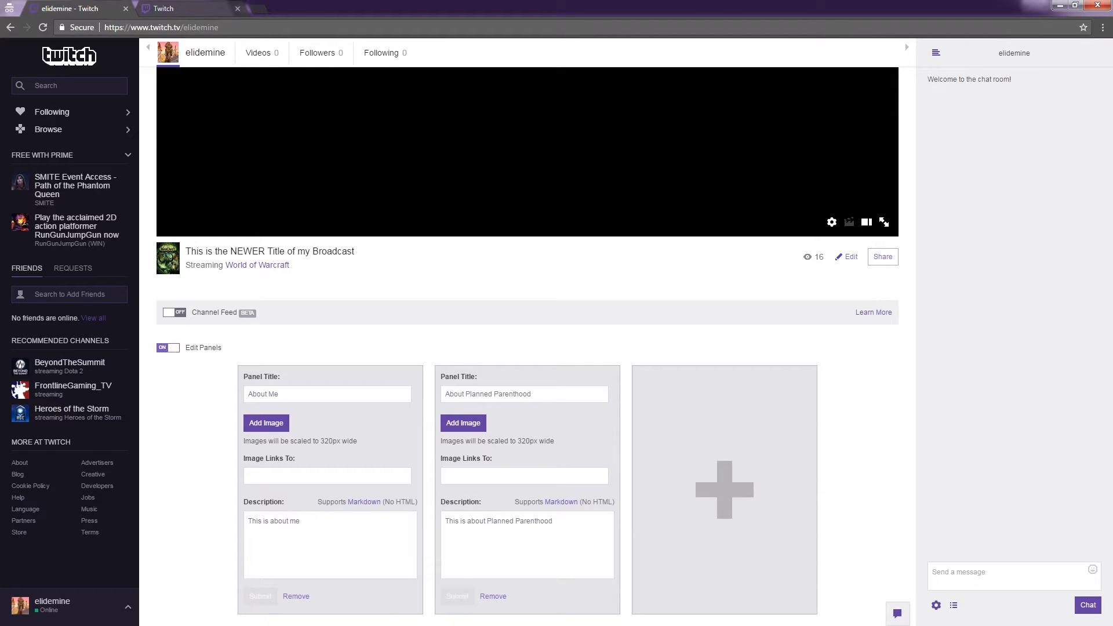
{"action": "scroll", "coordinate": [365, 374], "scroll_direction": "down", "scroll_amount": 1}
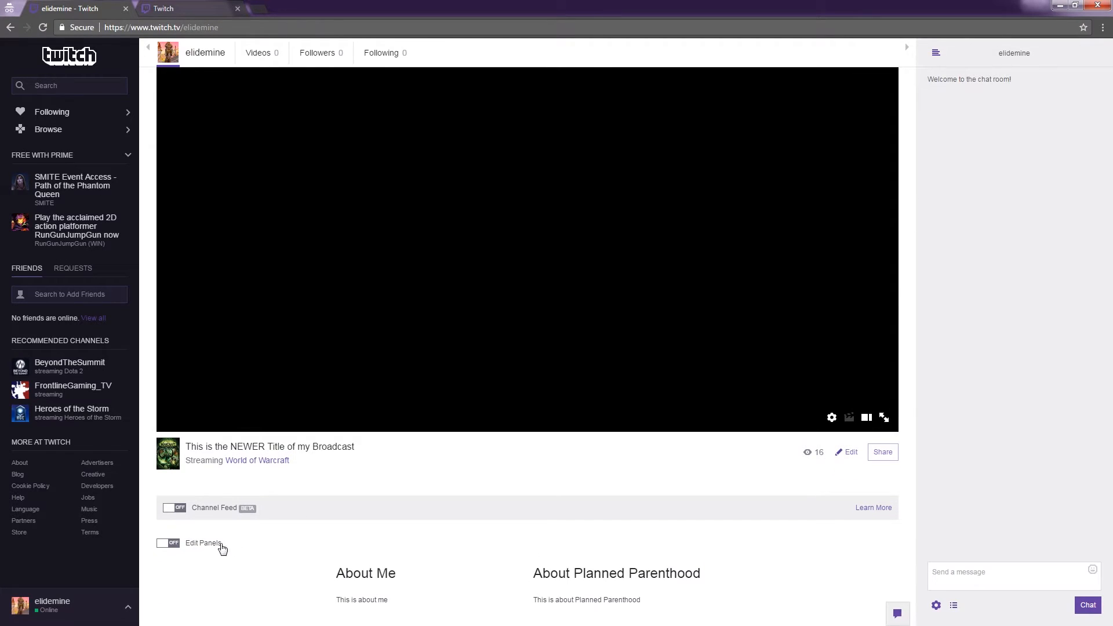
Add the Play4PP_Twitch_Buttons_AboutMe image from the Buttons folder to the About Me panel.
{"action": "left_click", "coordinate": [194, 545]}
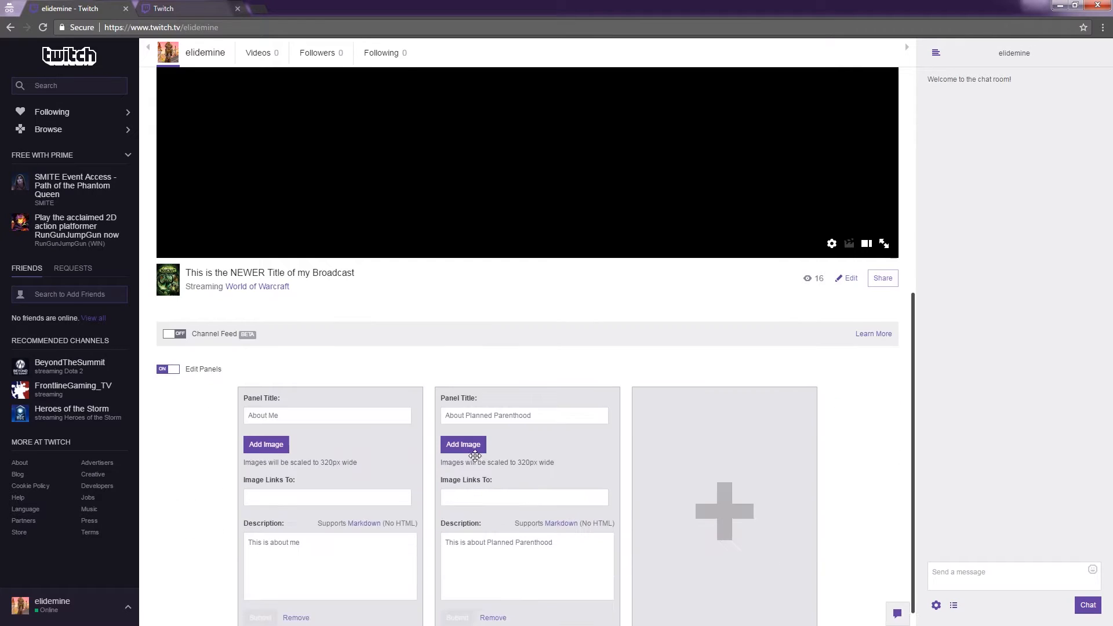
{"action": "left_click", "coordinate": [257, 427]}
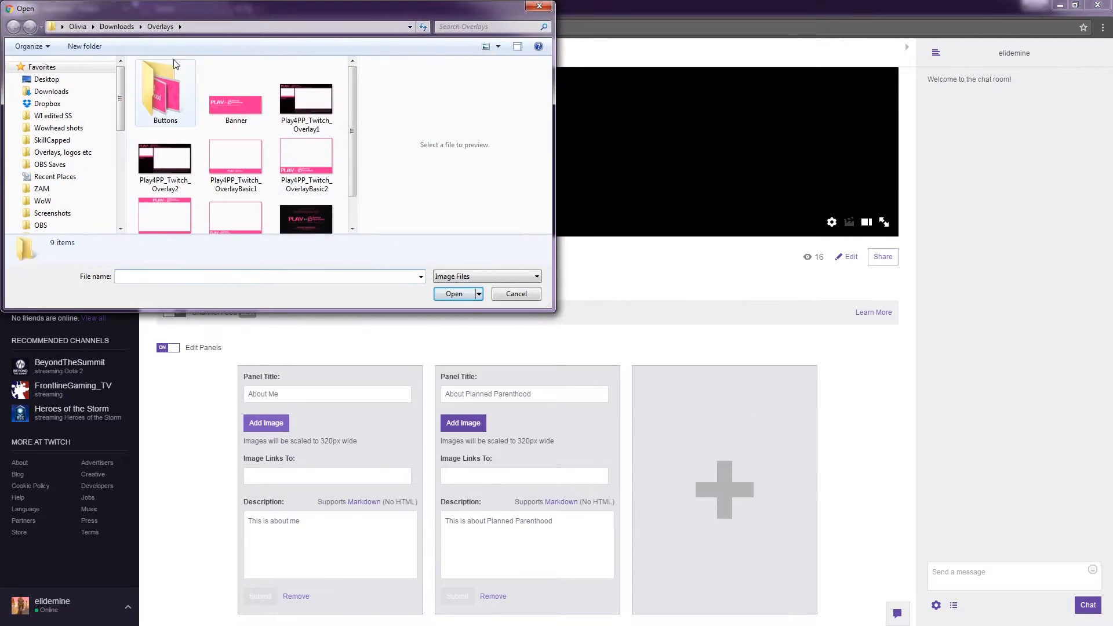
{"action": "double_click", "coordinate": [177, 102]}
{"action": "left_click", "coordinate": [167, 81]}
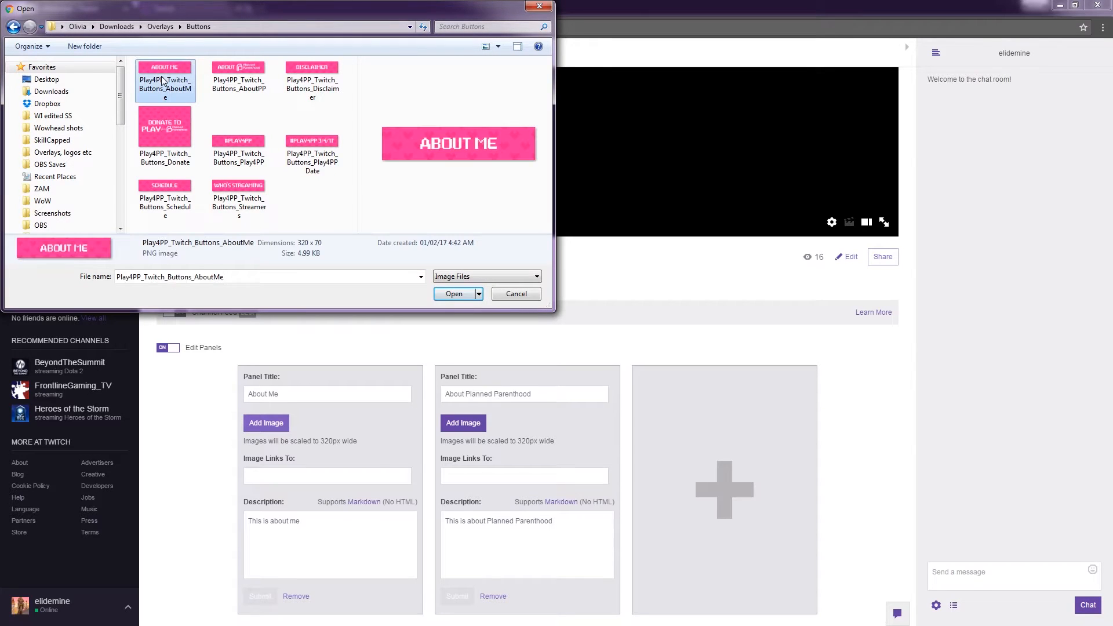
{"action": "left_click", "coordinate": [450, 295]}
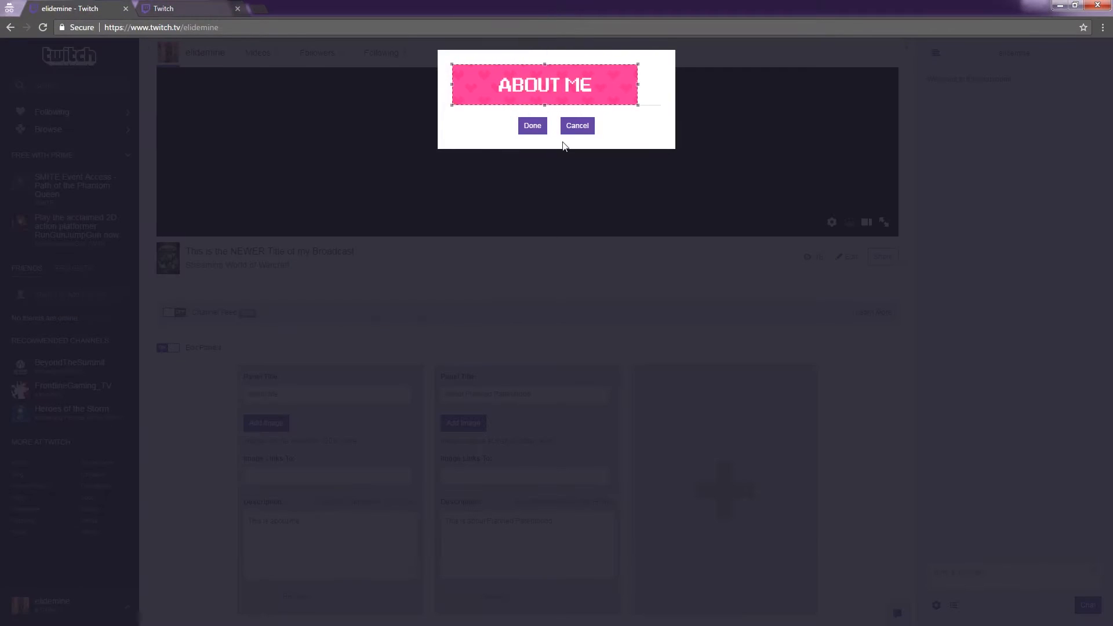
{"action": "left_click", "coordinate": [534, 129]}
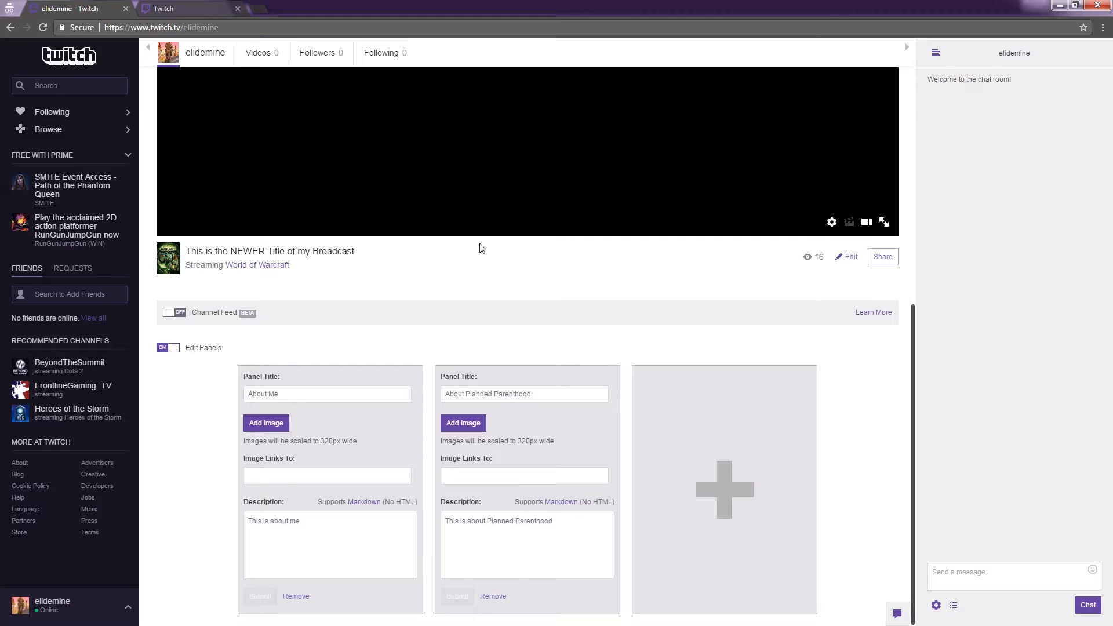
Clear the About Me panel's text title, save it, and exit panel editing.
{"action": "triple_click", "coordinate": [306, 394]}
{"action": "key", "text": "BackSpace"}
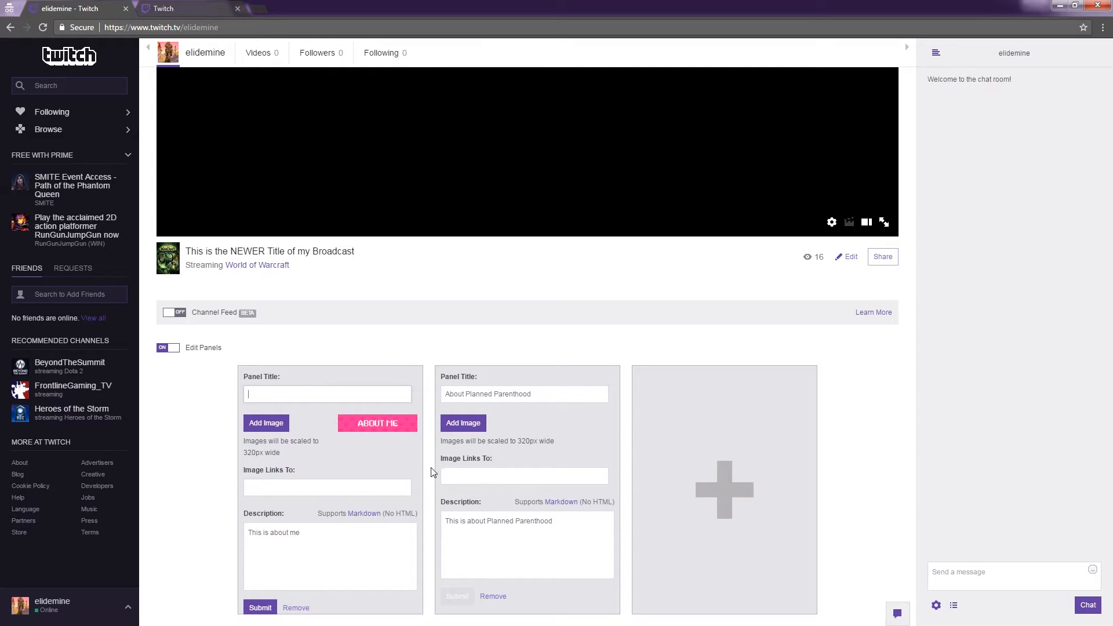
{"action": "left_click", "coordinate": [259, 606]}
{"action": "left_click", "coordinate": [172, 348]}
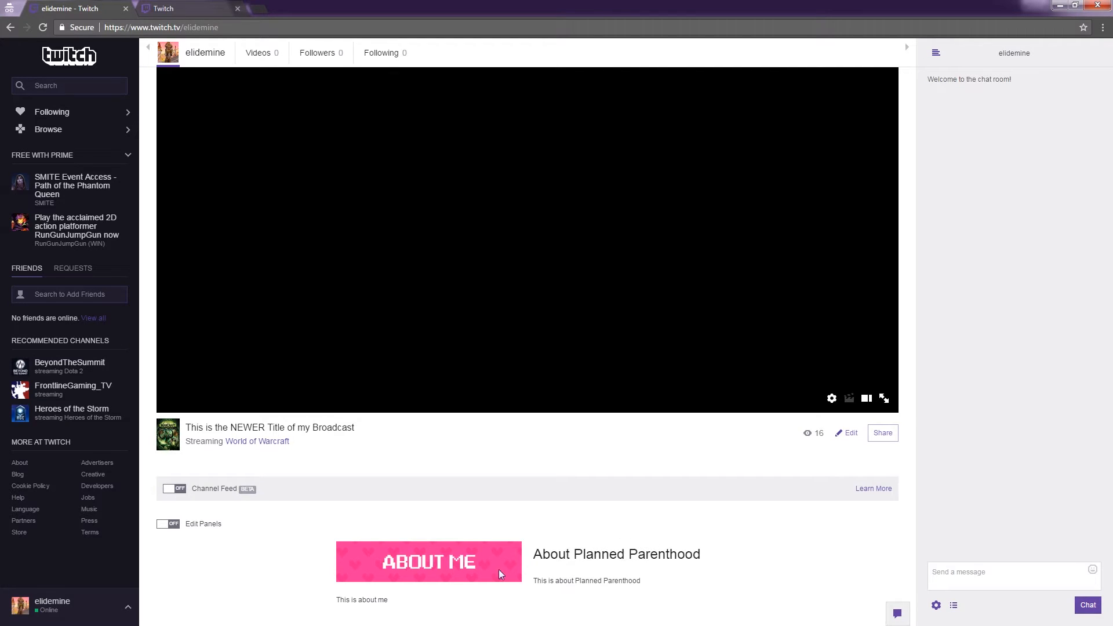
Clear the second panel's title, give it the Play4PP_Twitch_Buttons_AboutPP image, and save.
{"action": "left_click", "coordinate": [202, 524]}
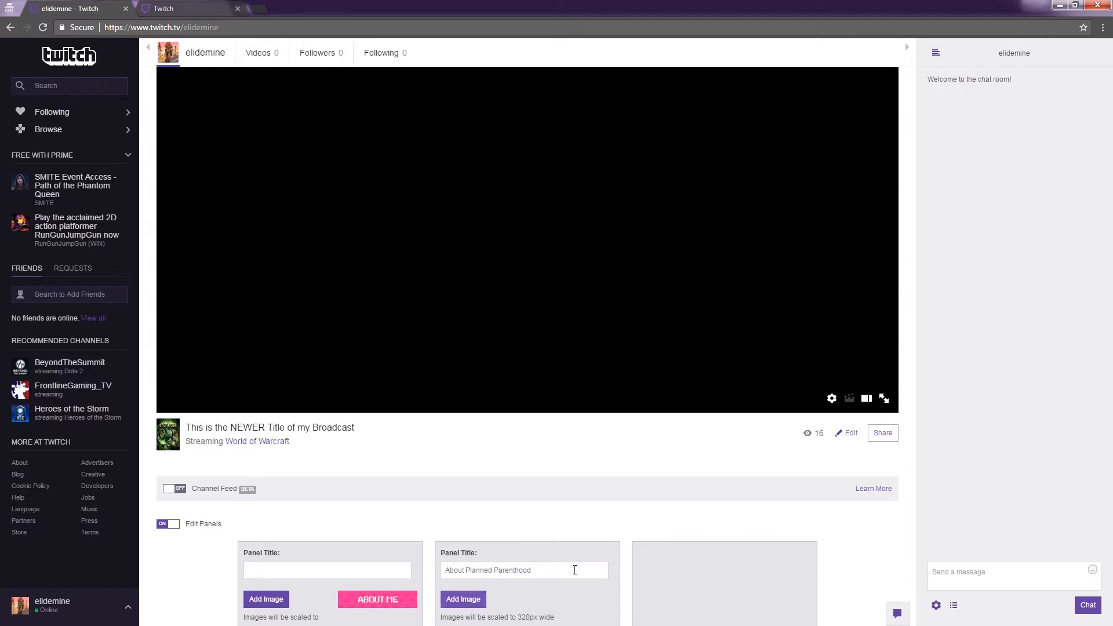
{"action": "left_click_drag", "start_coordinate": [574, 570], "coordinate": [396, 556]}
{"action": "key", "text": "BackSpace"}
{"action": "left_click", "coordinate": [463, 598]}
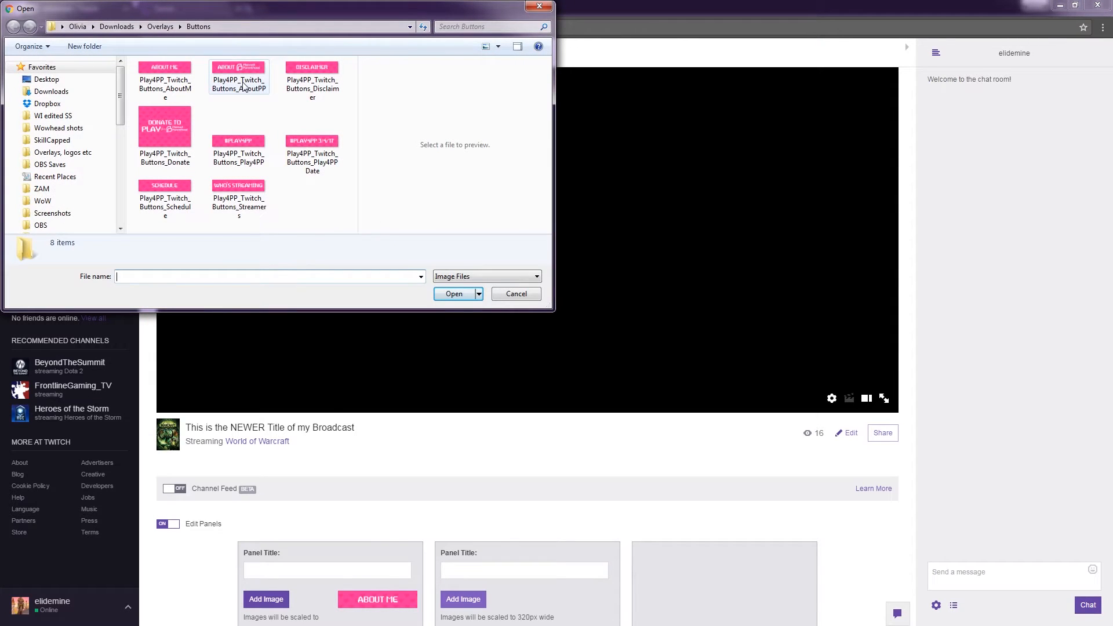
{"action": "left_click", "coordinate": [243, 86]}
{"action": "left_click", "coordinate": [454, 293]}
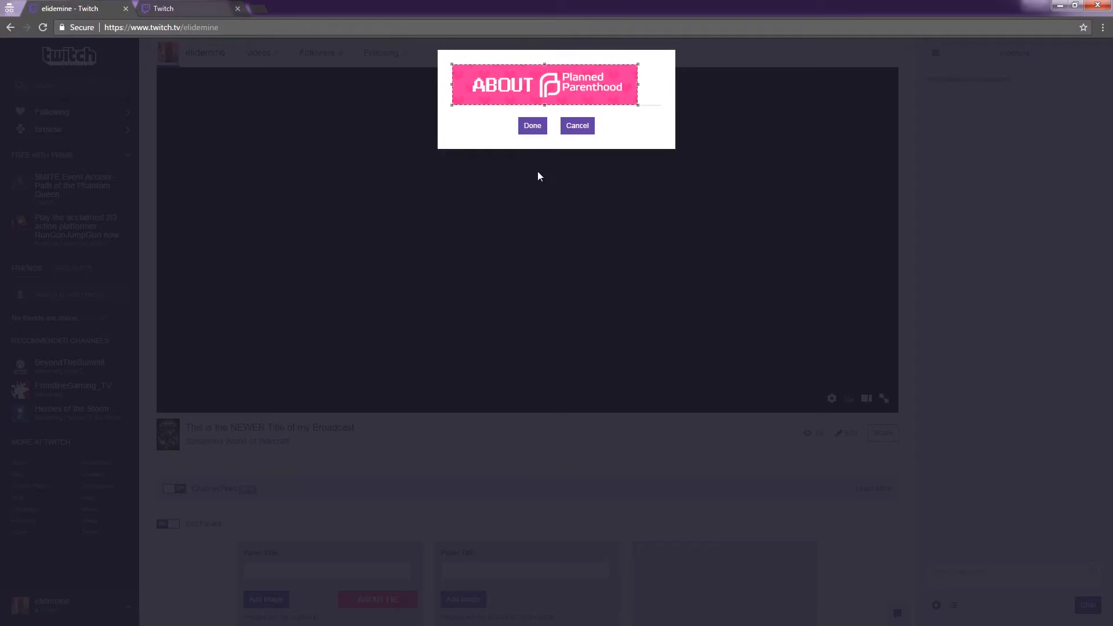
{"action": "left_click", "coordinate": [532, 126]}
{"action": "scroll", "coordinate": [429, 475], "scroll_direction": "down", "scroll_amount": 3}
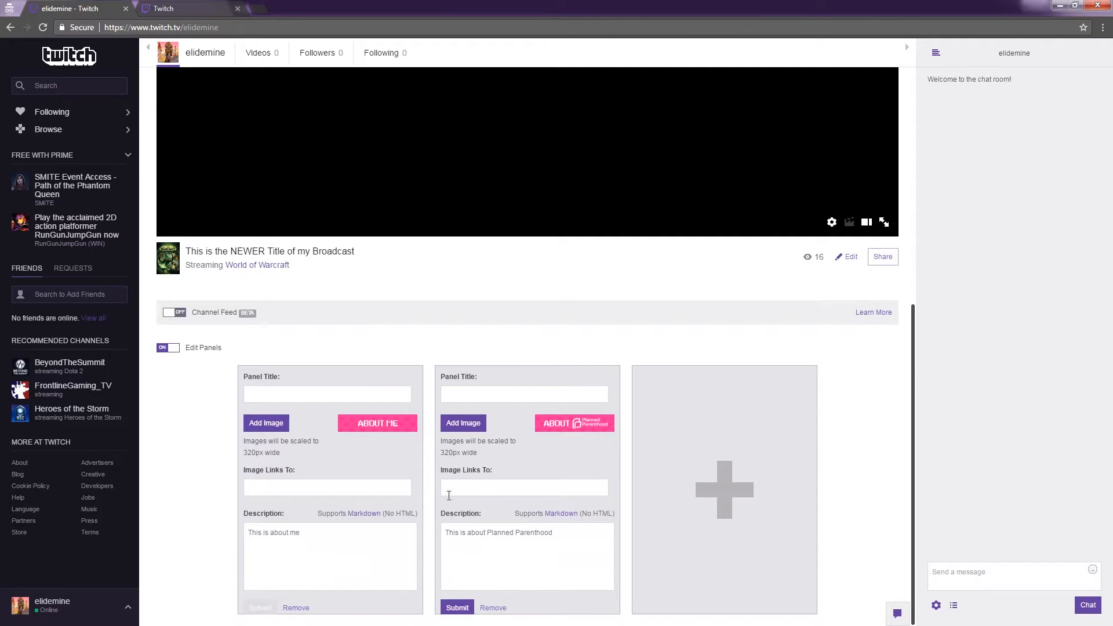
{"action": "left_click", "coordinate": [457, 607]}
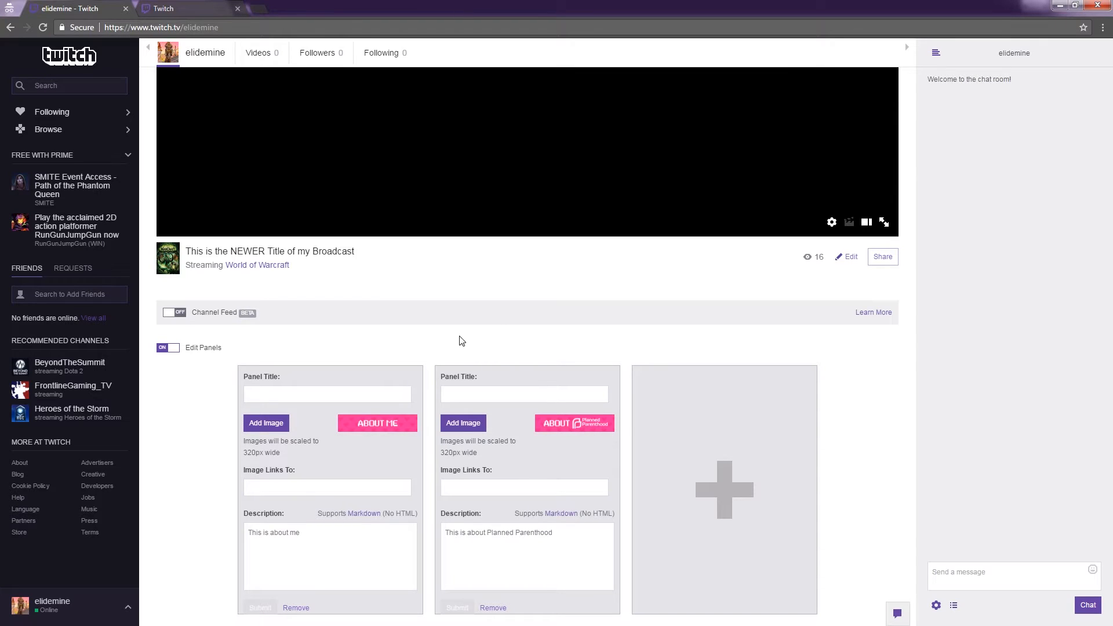
Add a third panel with the cropped Donate image and description 'Donate here to support us!'.
{"action": "left_click", "coordinate": [728, 484]}
{"action": "scroll", "coordinate": [510, 461], "scroll_direction": "down", "scroll_amount": 6}
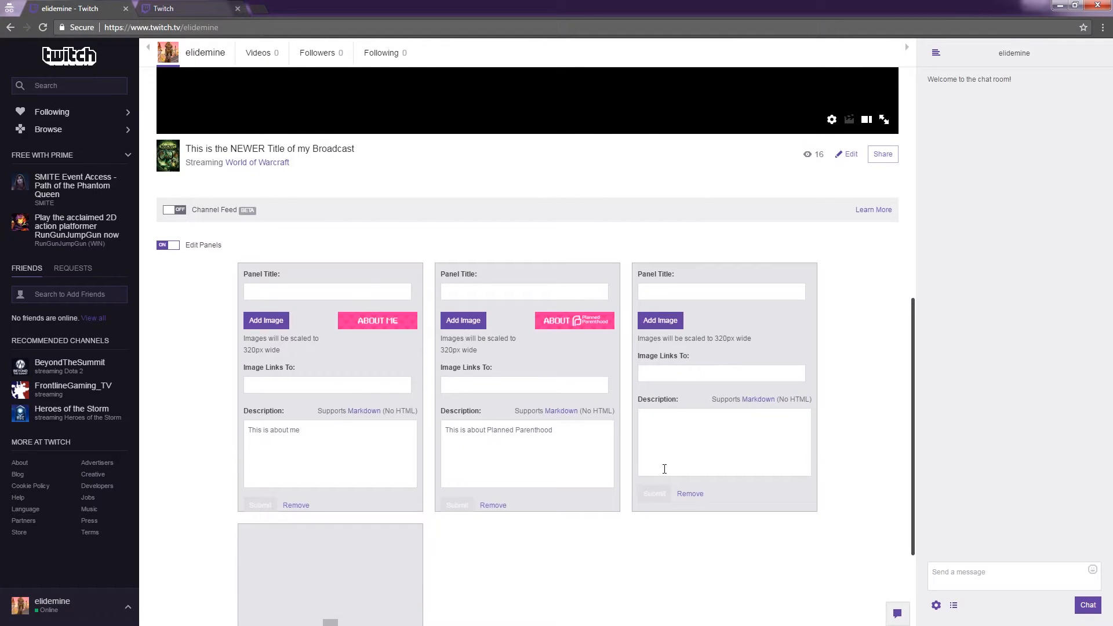
{"action": "left_click", "coordinate": [659, 322]}
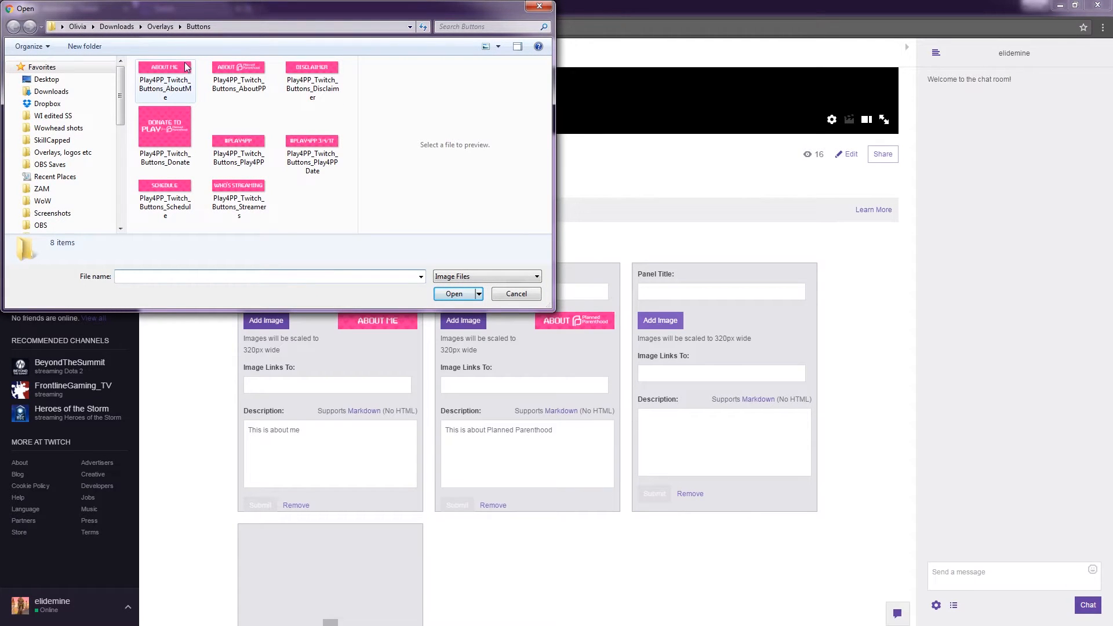
{"action": "left_click", "coordinate": [168, 125]}
{"action": "left_click", "coordinate": [457, 296]}
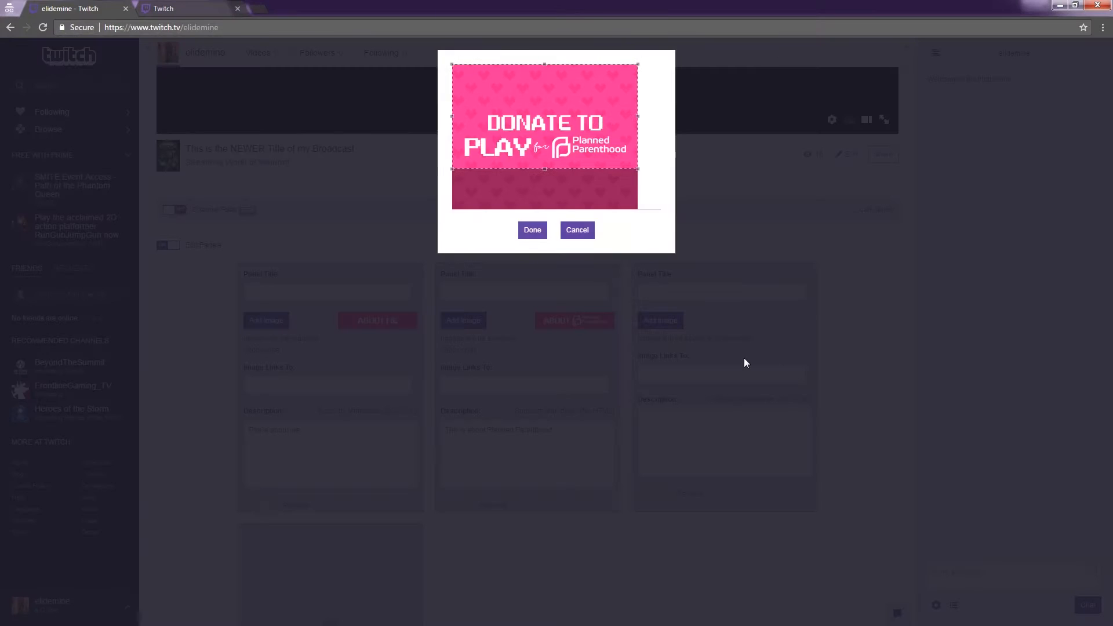
{"action": "left_click_drag", "start_coordinate": [568, 146], "coordinate": [566, 169]}
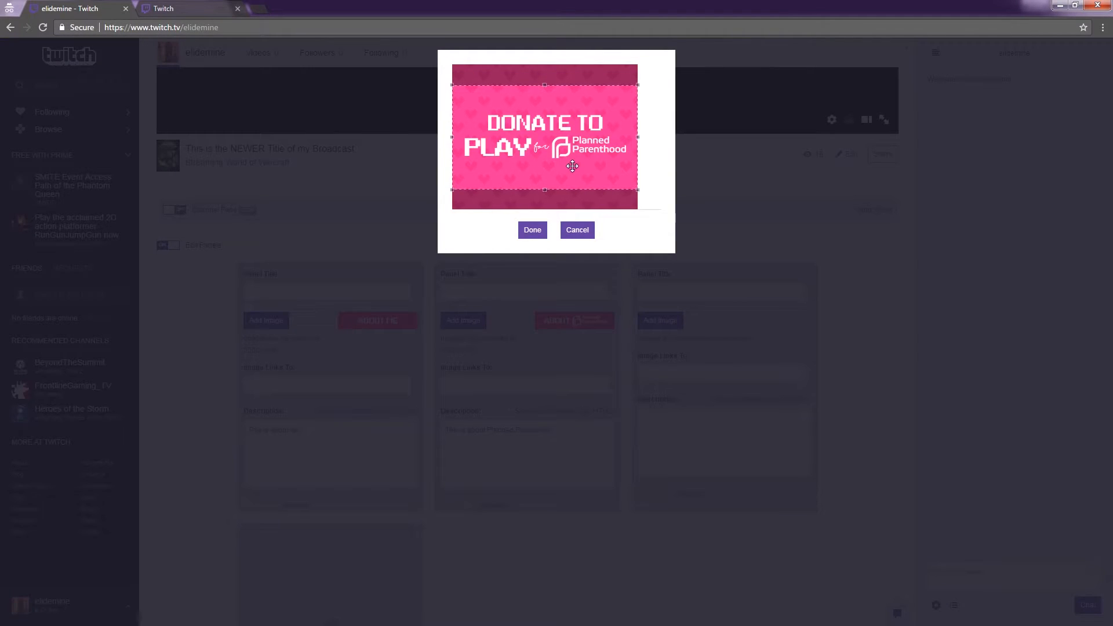
{"action": "left_click", "coordinate": [532, 230]}
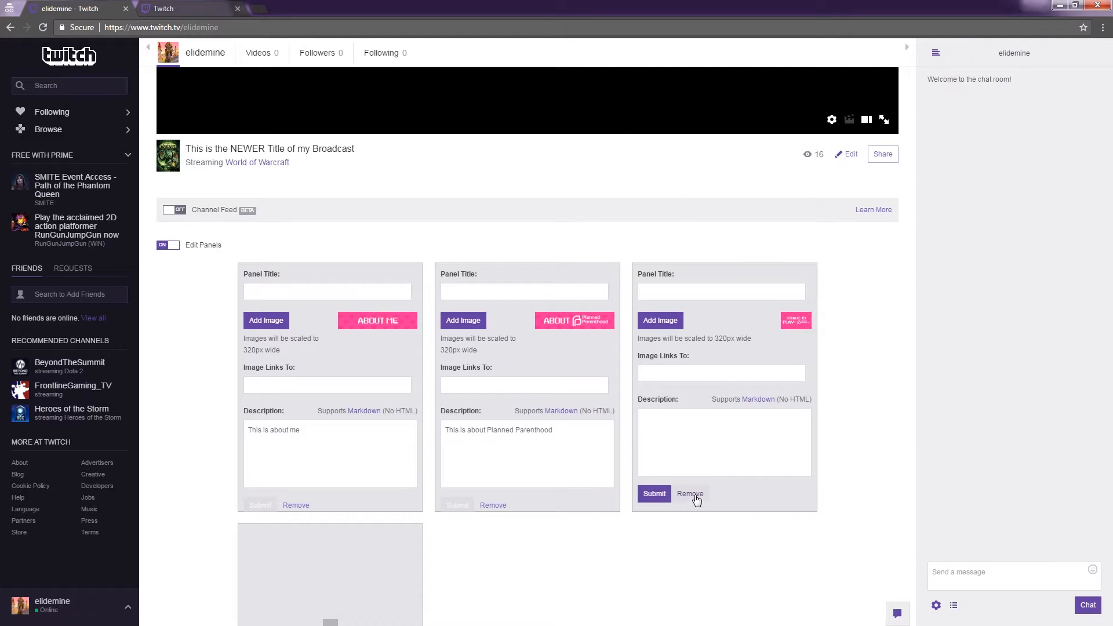
{"action": "left_click", "coordinate": [680, 432]}
{"action": "left_click", "coordinate": [170, 247]}
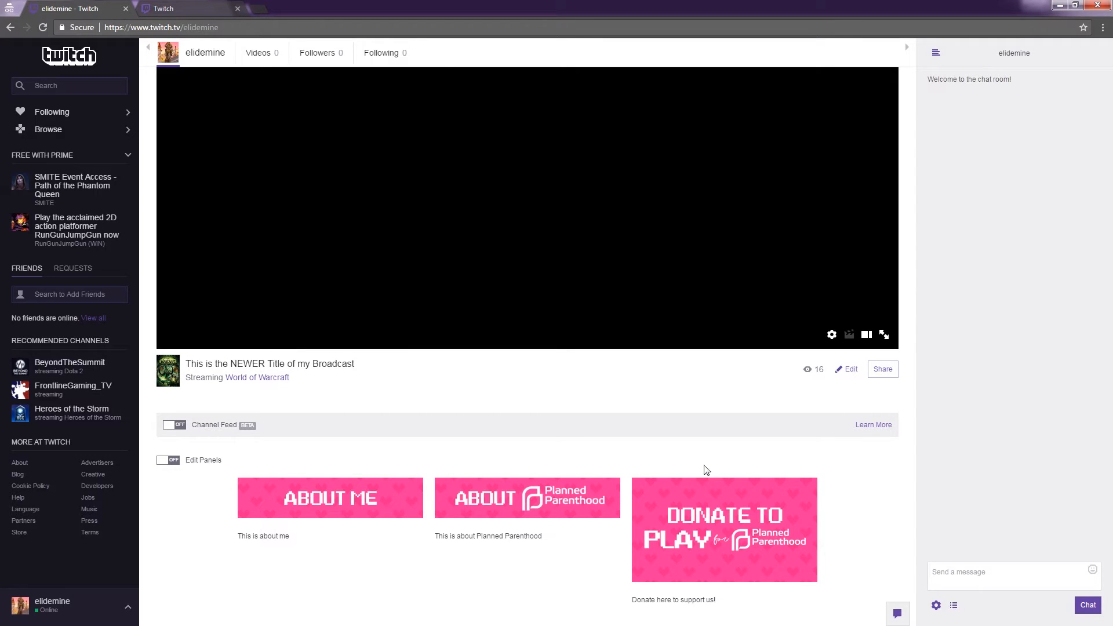
Clear the junk text from the third panel's link field, save, and exit panel editing.
{"action": "left_click", "coordinate": [213, 463]}
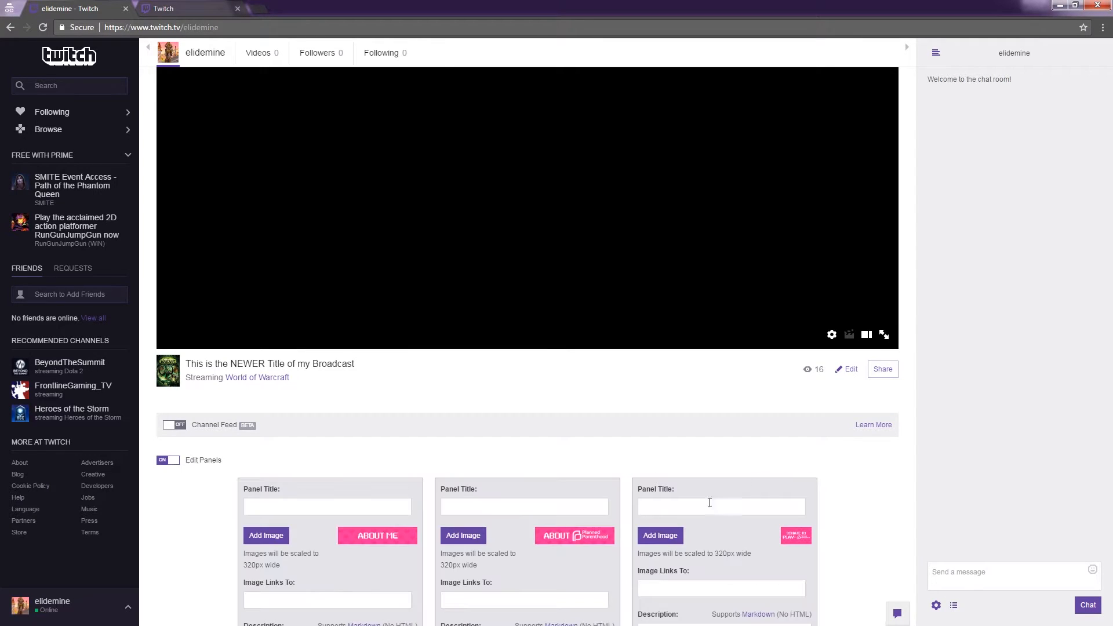
{"action": "scroll", "coordinate": [708, 524], "scroll_direction": "down", "scroll_amount": 4}
{"action": "left_click", "coordinate": [713, 361]}
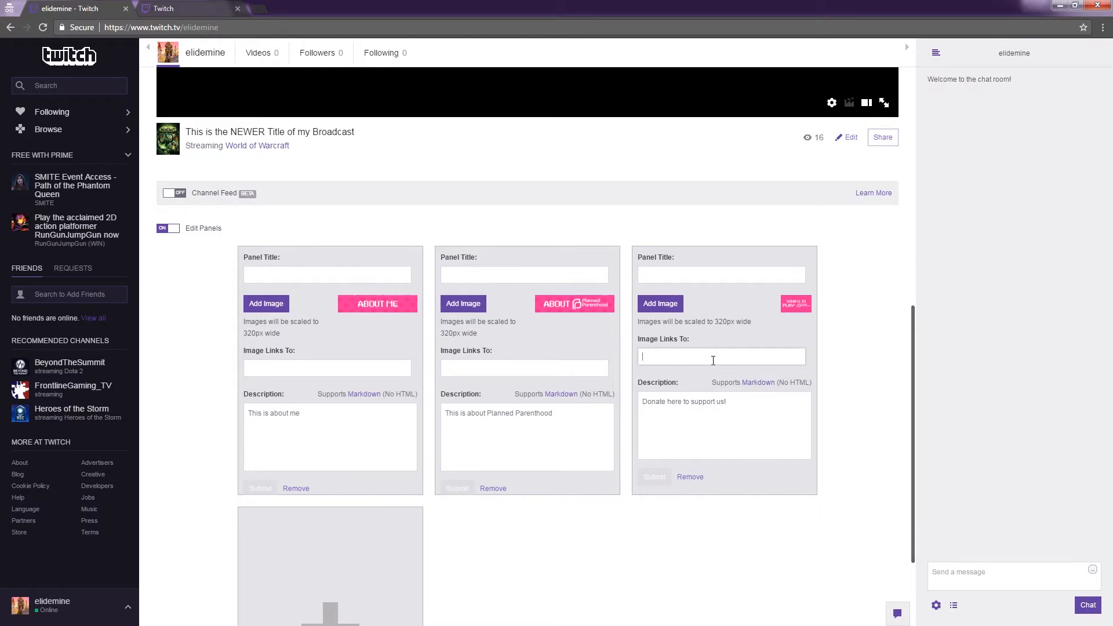
{"action": "type", "text": "sdfsdfsdfsdfsdfsdfsdf"}
{"action": "key", "text": "ctrl+a"}
{"action": "key", "text": "BackSpace"}
{"action": "left_click", "coordinate": [646, 479]}
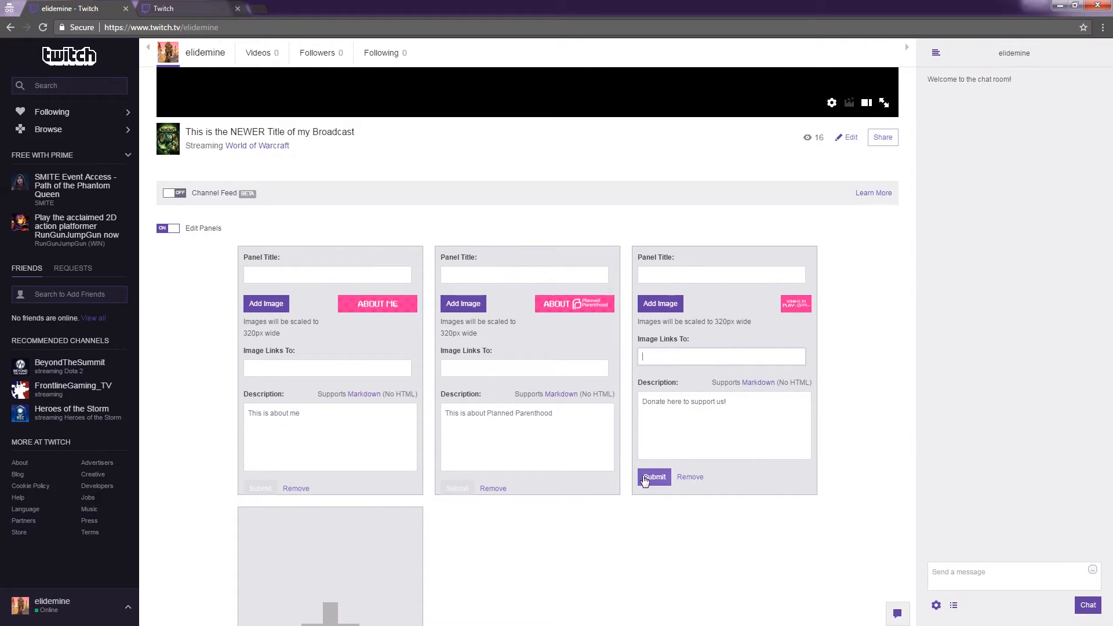
{"action": "left_click", "coordinate": [172, 229]}
{"action": "scroll", "coordinate": [508, 364], "scroll_direction": "down", "scroll_amount": 2}
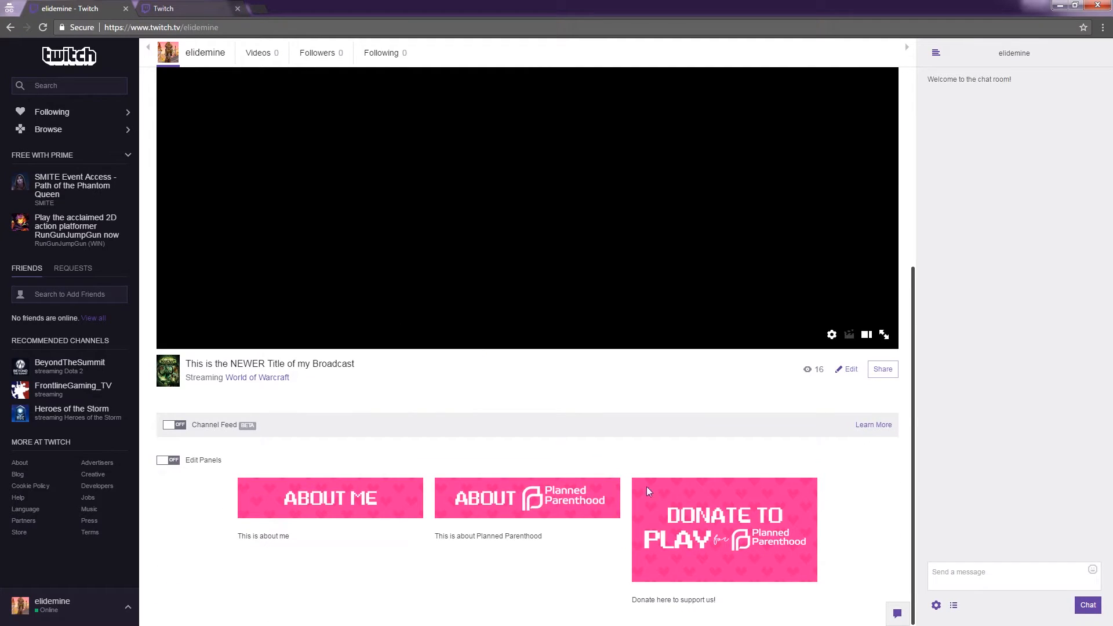
Scroll through the finished channel page and open the account menu from the username.
{"action": "scroll", "coordinate": [614, 487], "scroll_direction": "up", "scroll_amount": 4}
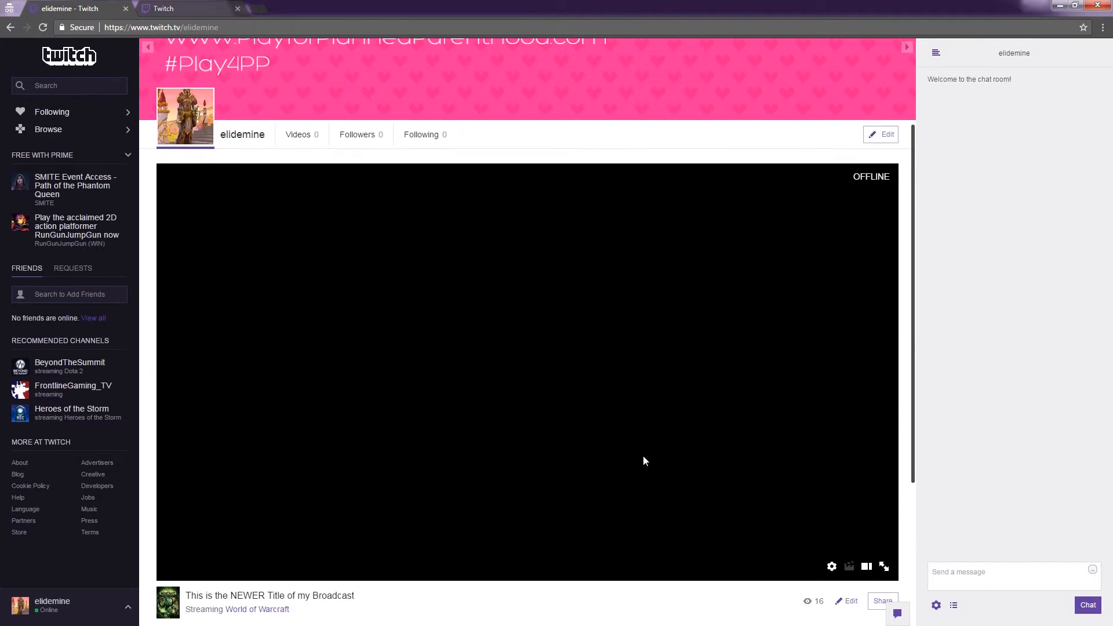
{"action": "scroll", "coordinate": [643, 460], "scroll_direction": "down", "scroll_amount": 4}
{"action": "scroll", "coordinate": [643, 460], "scroll_direction": "up", "scroll_amount": 4}
{"action": "scroll", "coordinate": [642, 449], "scroll_direction": "down", "scroll_amount": 3}
{"action": "left_click", "coordinate": [129, 608]}
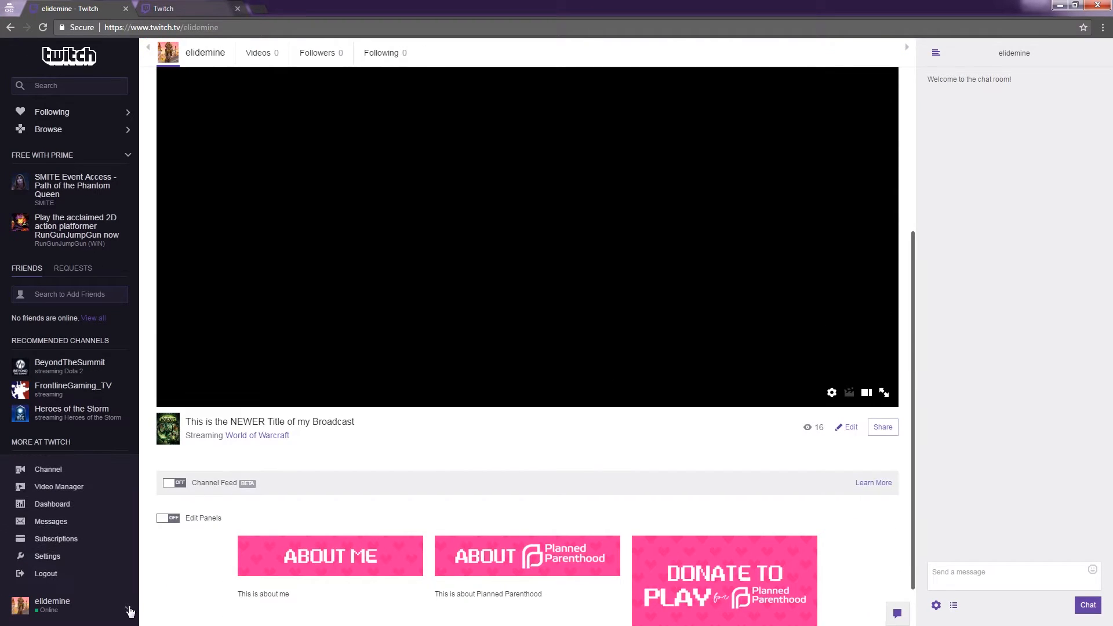
{"action": "scroll", "coordinate": [549, 454], "scroll_direction": "up", "scroll_amount": 3}
{"action": "scroll", "coordinate": [527, 445], "scroll_direction": "down", "scroll_amount": 2}
{"action": "left_click", "coordinate": [128, 608]}
{"action": "left_click", "coordinate": [128, 608]}
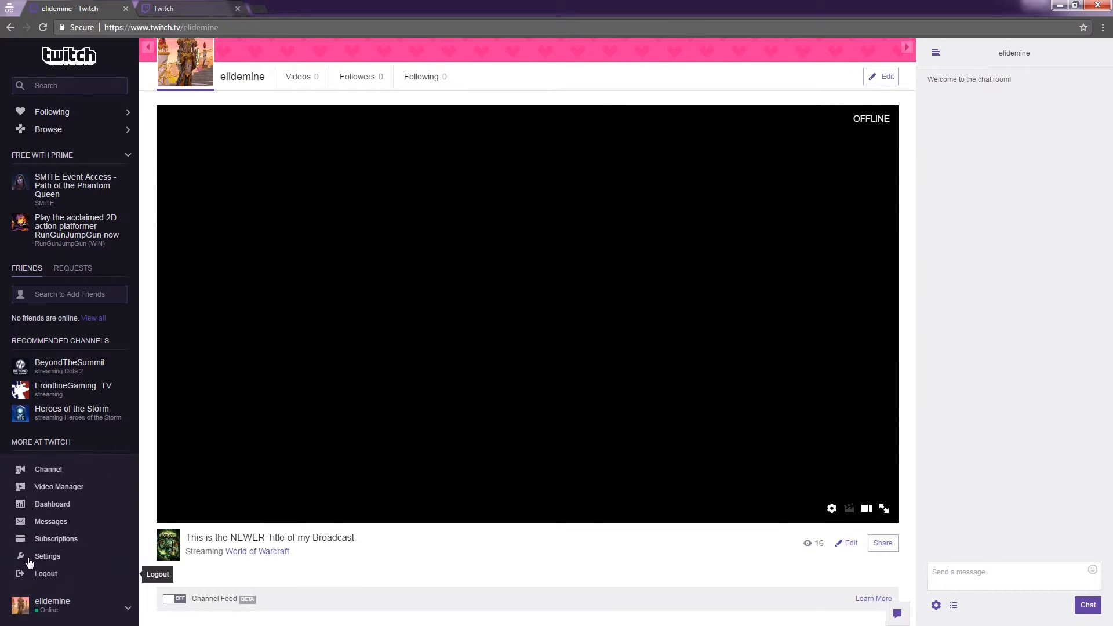
In Channel & Videos settings, choose the VideoPlayerBanner_DuringEventNight2 image as the video player banner.
{"action": "left_click", "coordinate": [58, 562]}
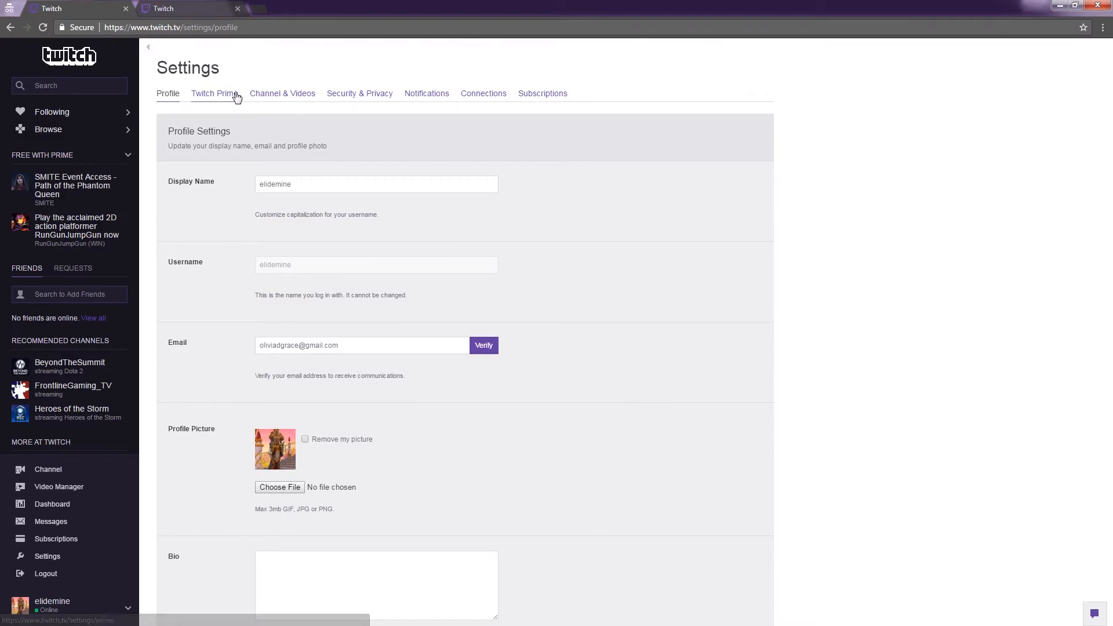
{"action": "left_click", "coordinate": [276, 97]}
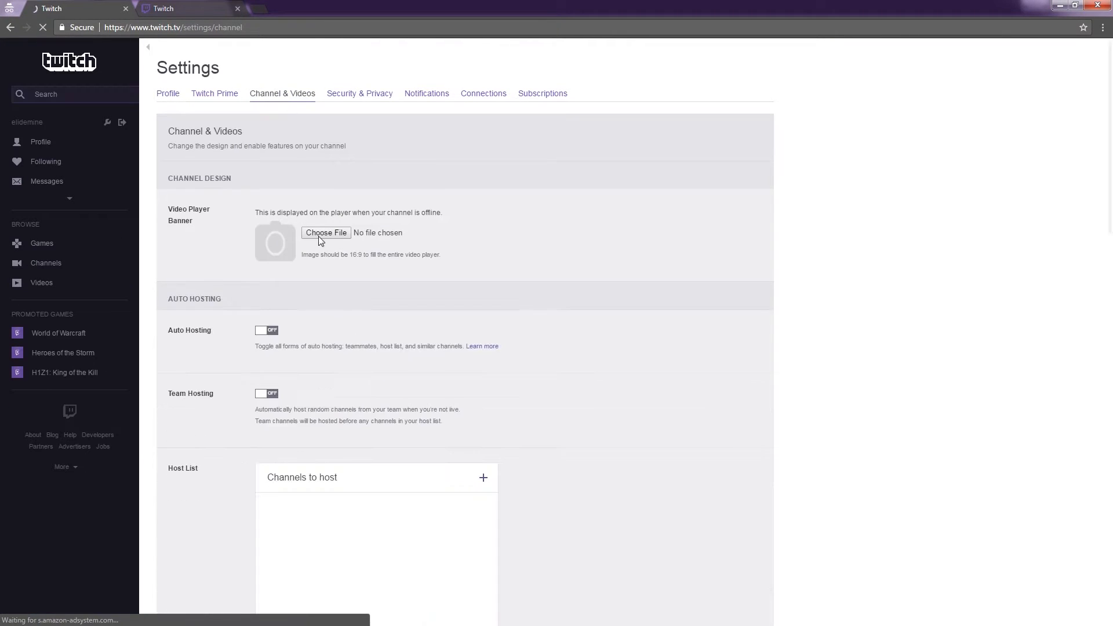
{"action": "left_click_drag", "start_coordinate": [231, 179], "coordinate": [165, 170]}
{"action": "left_click", "coordinate": [207, 225]}
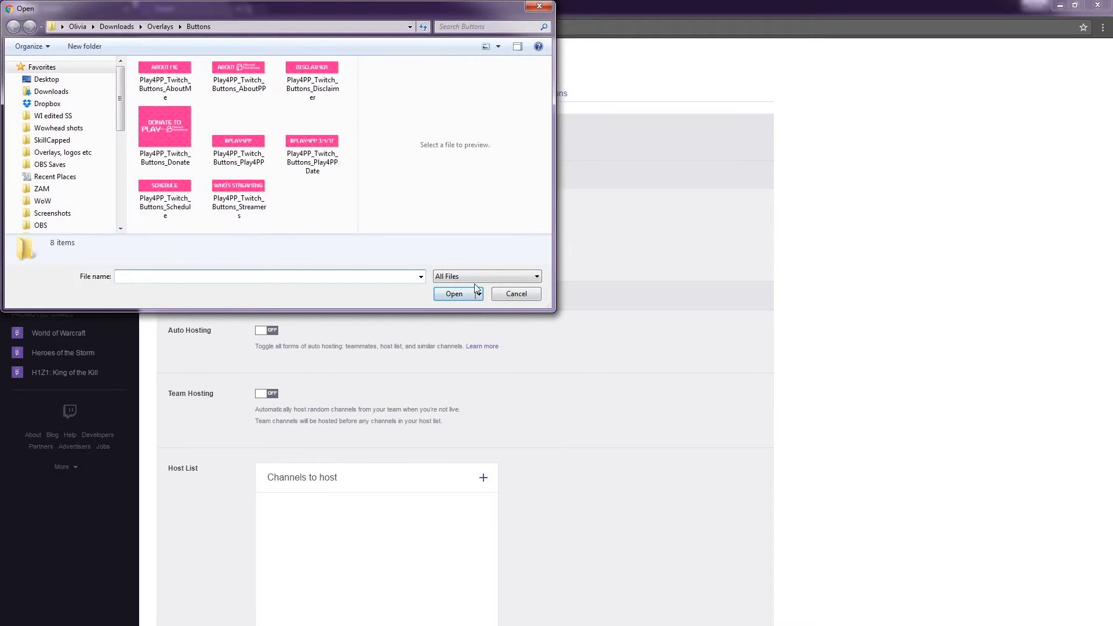
{"action": "left_click", "coordinate": [513, 293]}
{"action": "left_click", "coordinate": [308, 233]}
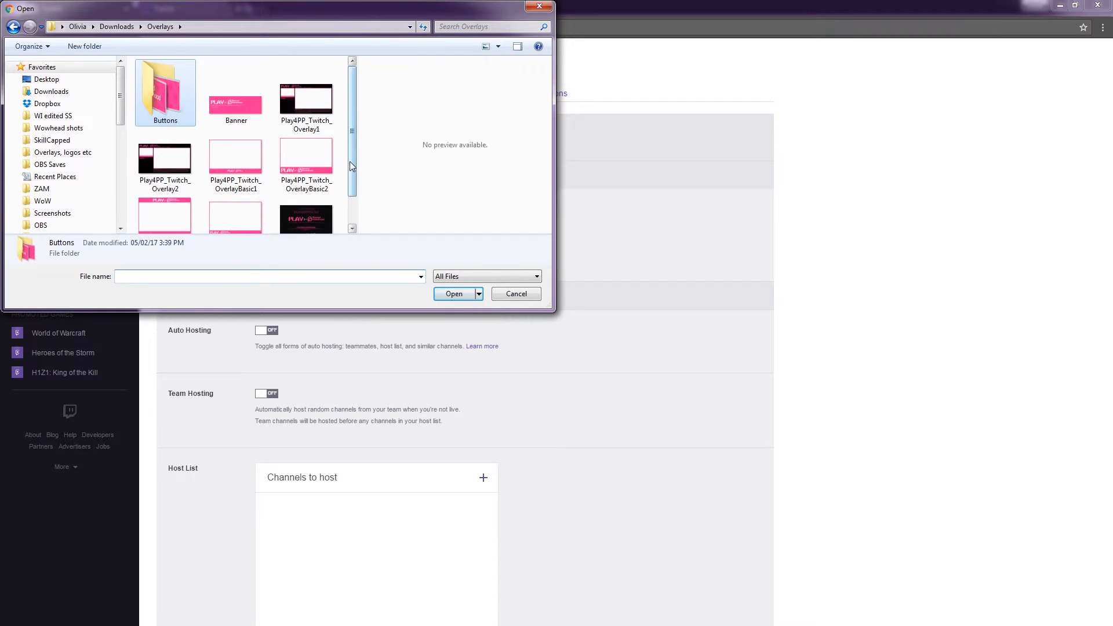
{"action": "scroll", "coordinate": [350, 161], "scroll_direction": "down", "scroll_amount": 1}
{"action": "left_click", "coordinate": [309, 192]}
{"action": "left_click", "coordinate": [458, 293]}
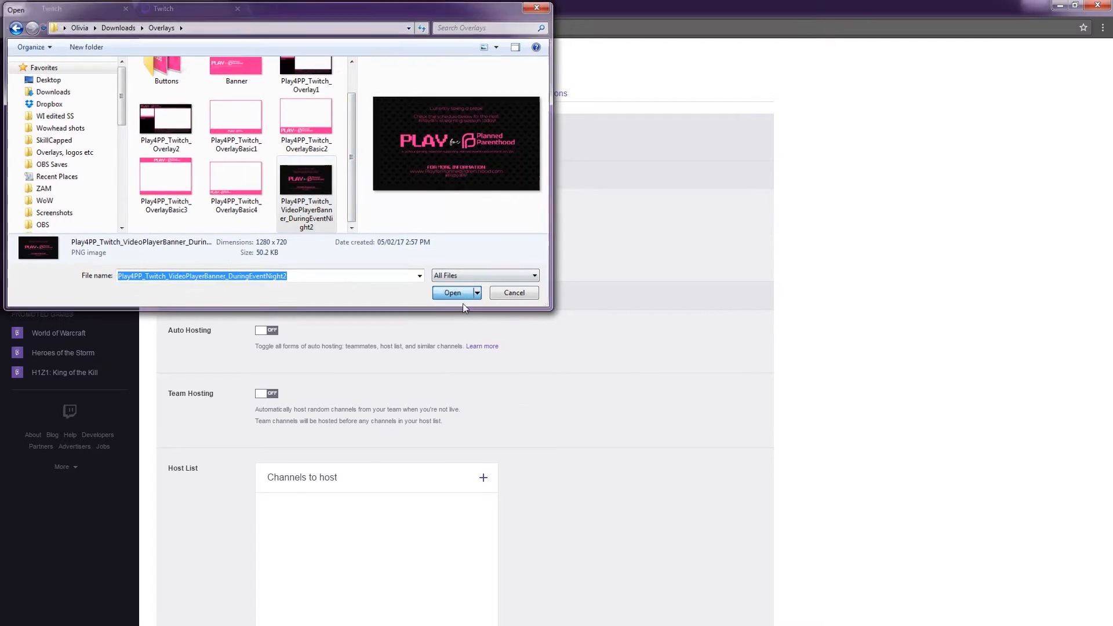
Save the channel settings, then type the channel name into the address bar.
{"action": "scroll", "coordinate": [691, 326], "scroll_direction": "down", "scroll_amount": 15}
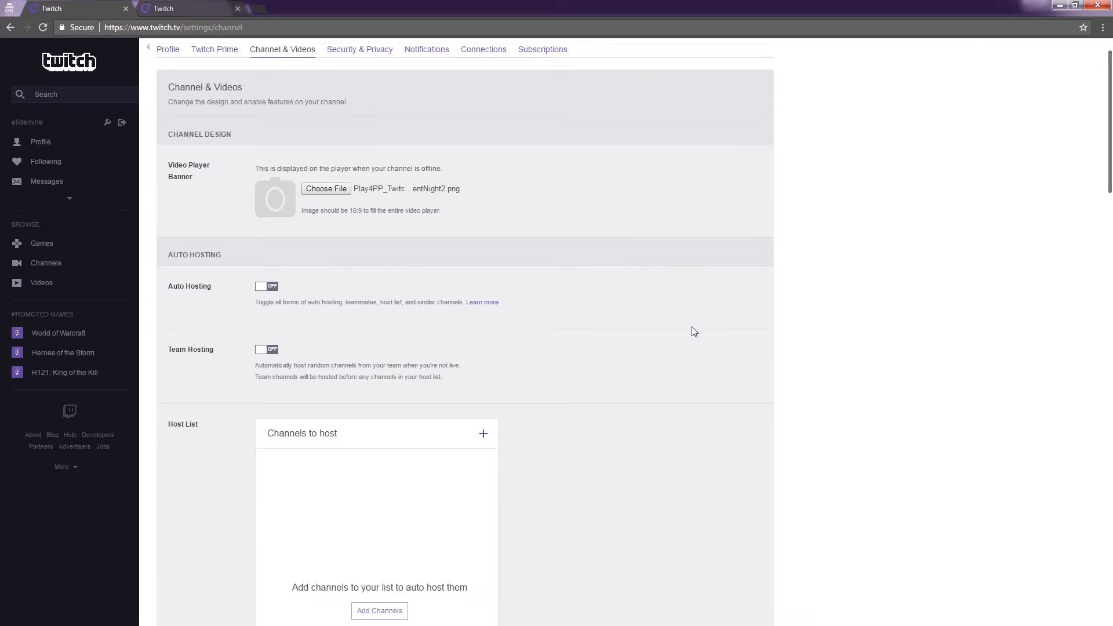
{"action": "scroll", "coordinate": [690, 322], "scroll_direction": "down", "scroll_amount": 7}
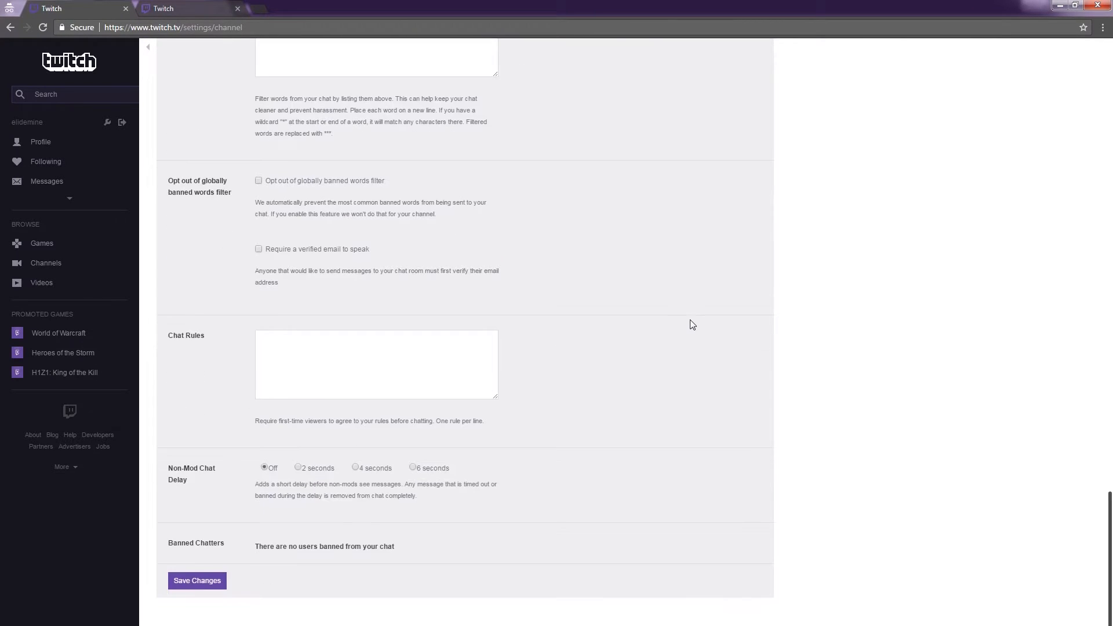
{"action": "left_click", "coordinate": [219, 581]}
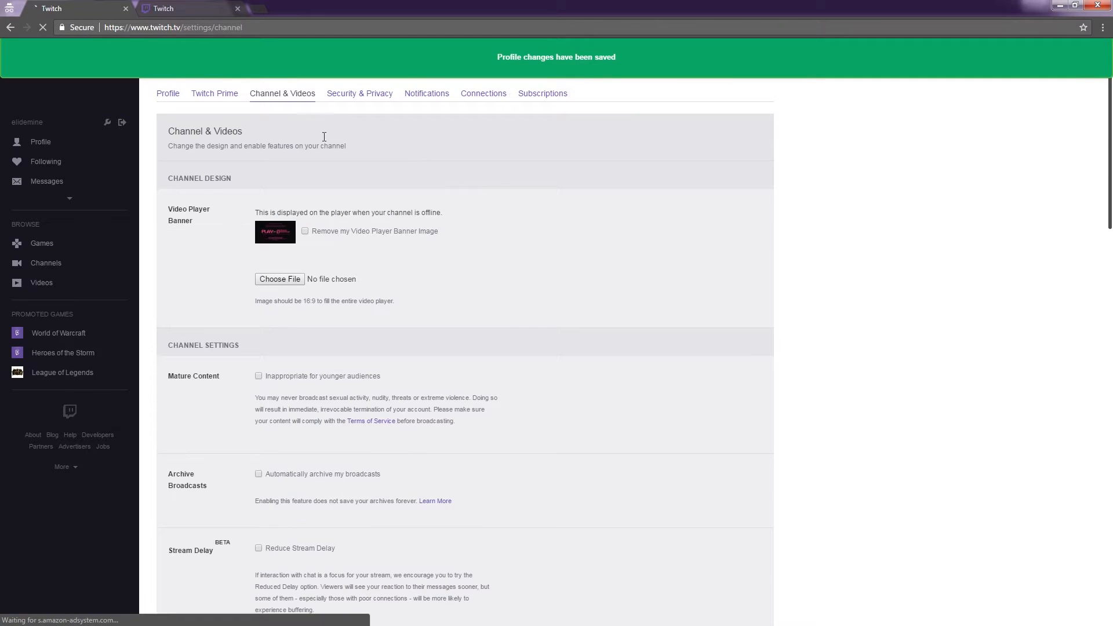
{"action": "left_click_drag", "start_coordinate": [184, 29], "coordinate": [322, 25]}
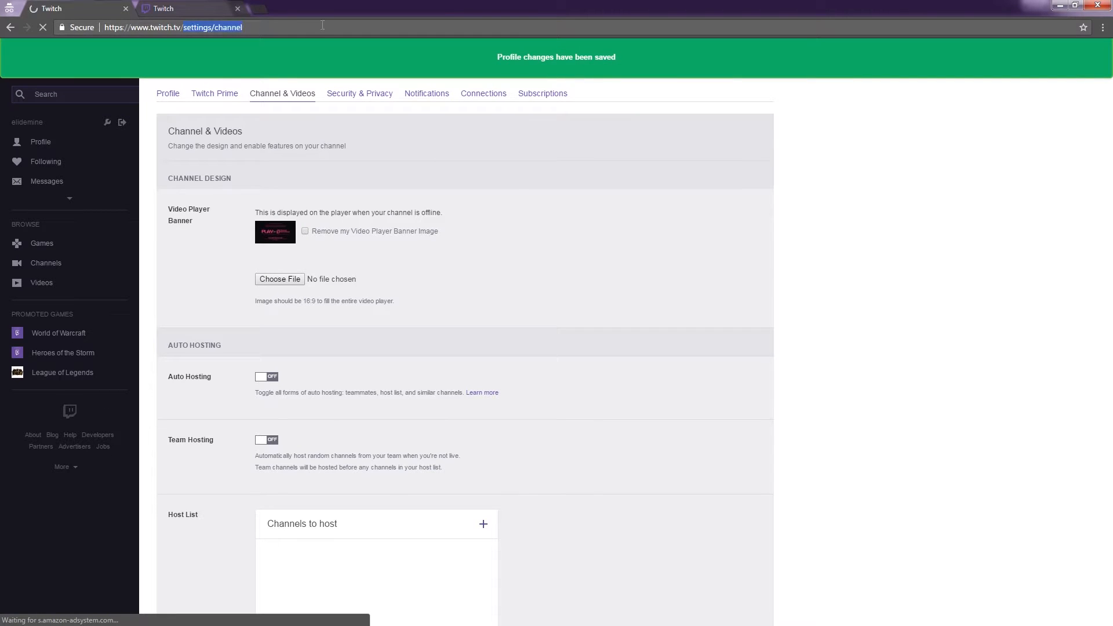
{"action": "type", "text": "eludemine"}
Load the channel page, scroll over the 'taking a break' banner, and open the account menu.
{"action": "key", "text": "Return"}
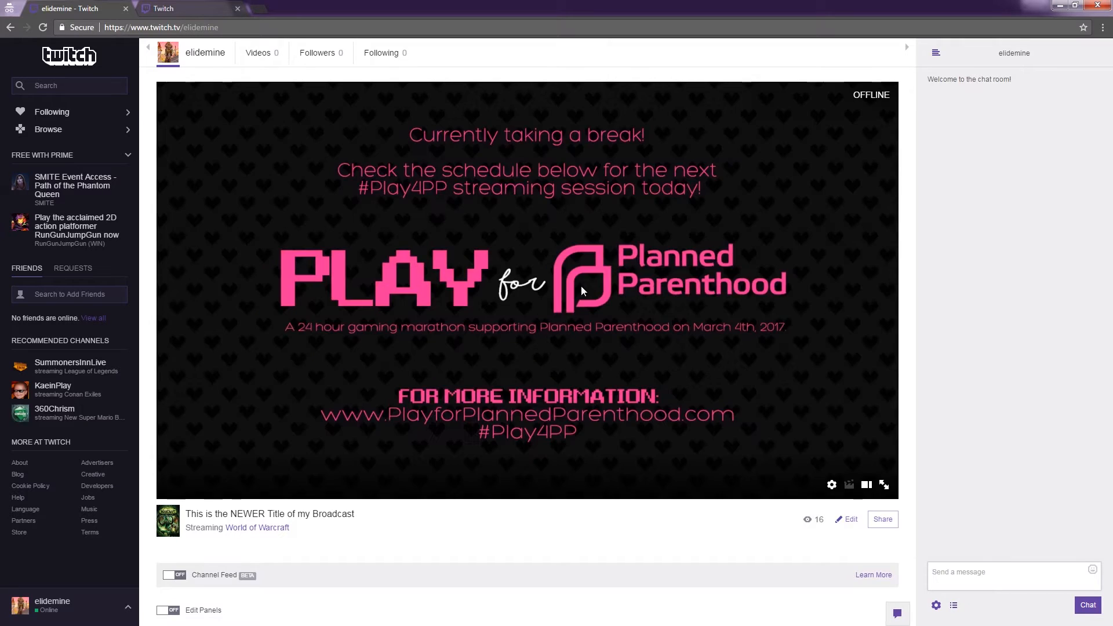
{"action": "scroll", "coordinate": [577, 278], "scroll_direction": "down", "scroll_amount": 5}
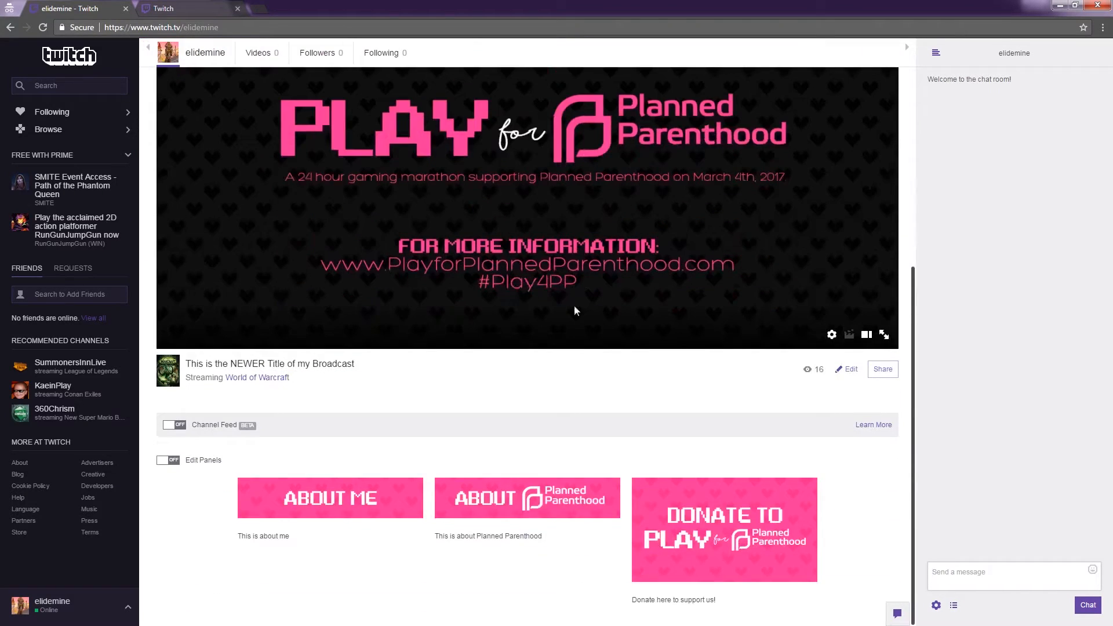
{"action": "scroll", "coordinate": [466, 509], "scroll_direction": "up", "scroll_amount": 3}
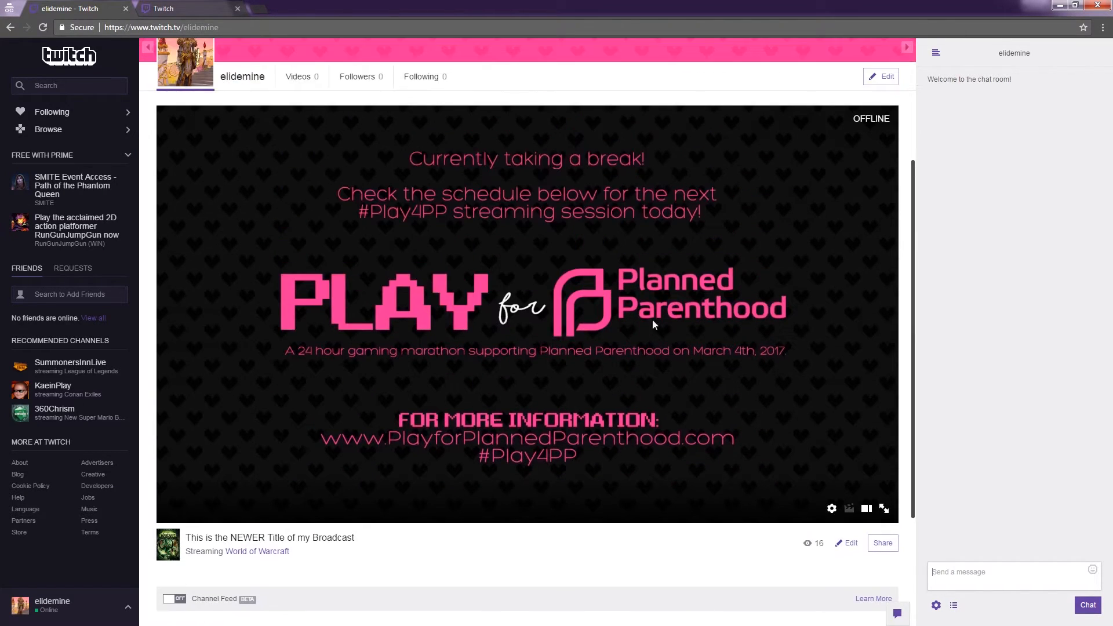
{"action": "scroll", "coordinate": [574, 353], "scroll_direction": "up", "scroll_amount": 3}
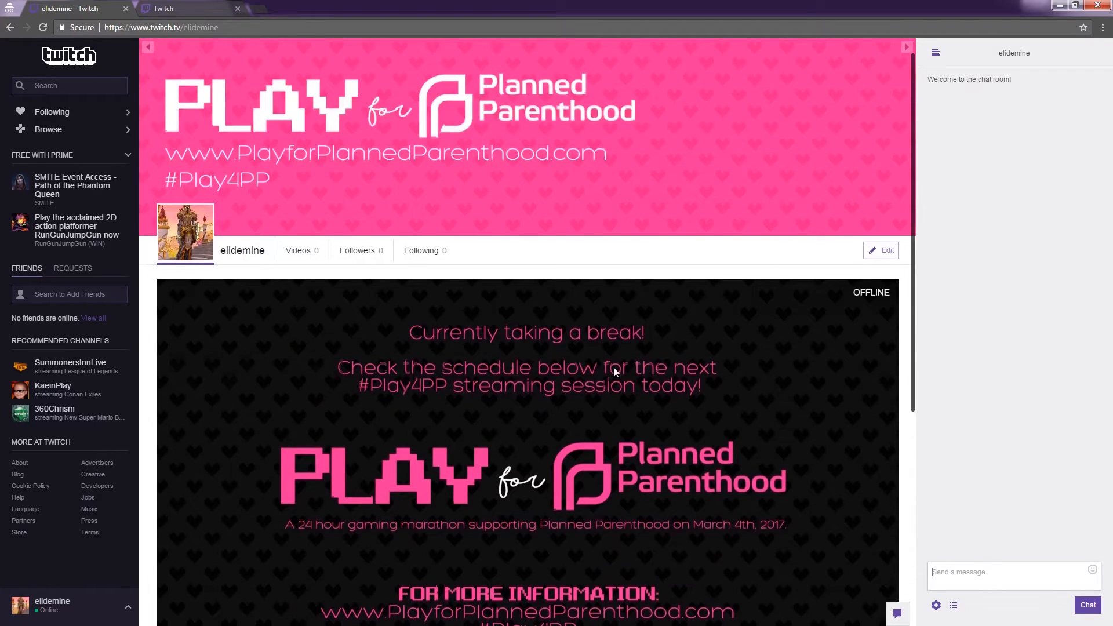
{"action": "scroll", "coordinate": [613, 367], "scroll_direction": "down", "scroll_amount": 2}
{"action": "scroll", "coordinate": [522, 267], "scroll_direction": "up", "scroll_amount": 3}
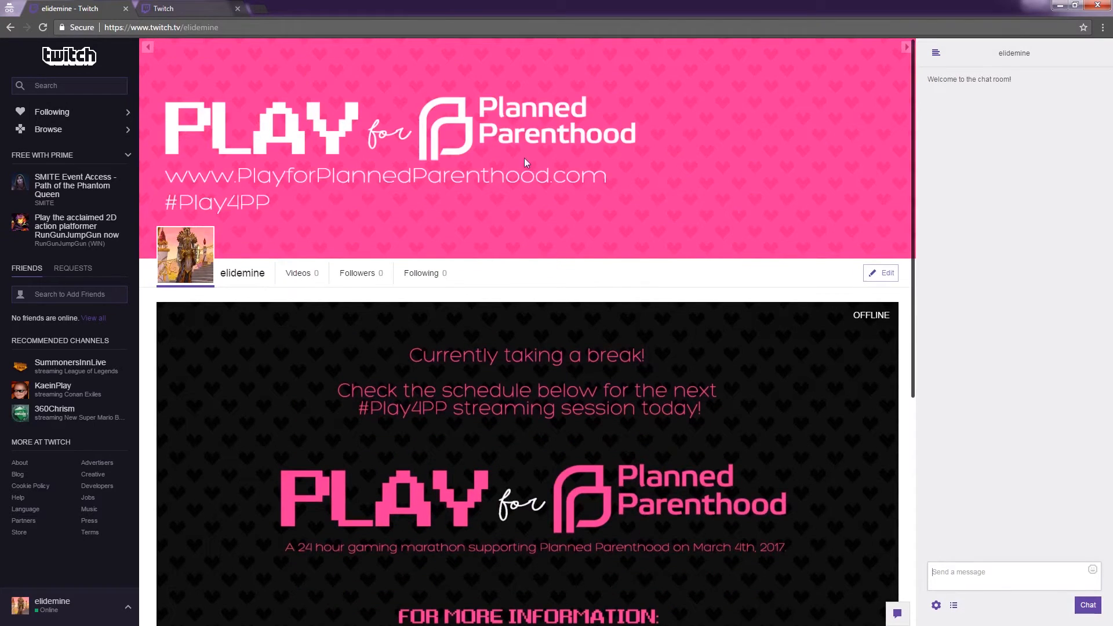
{"action": "scroll", "coordinate": [525, 159], "scroll_direction": "down", "scroll_amount": 1}
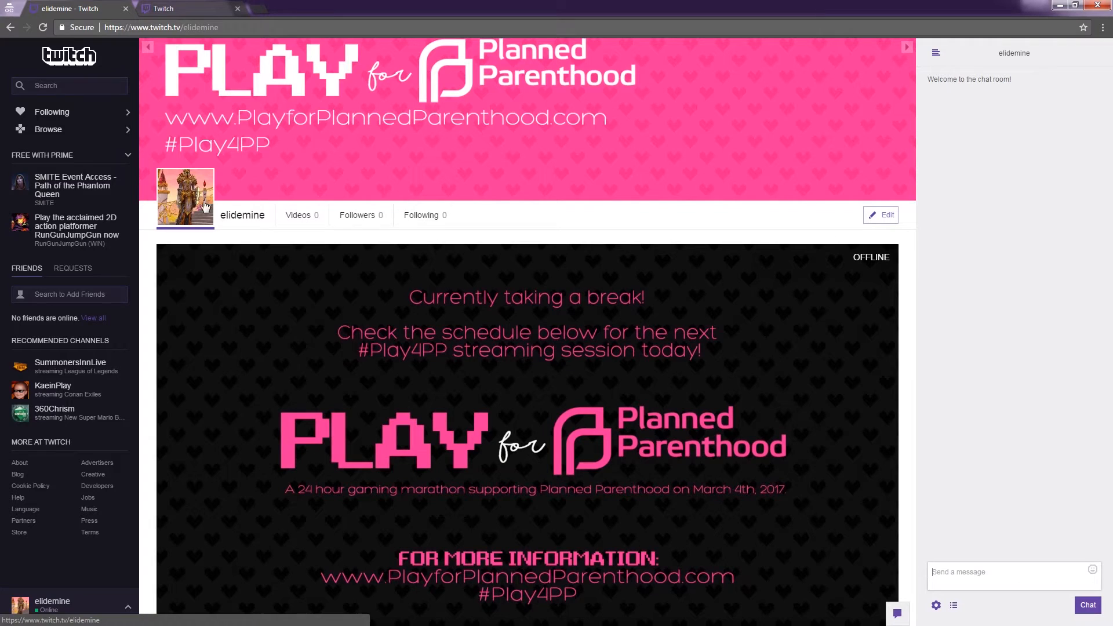
{"action": "scroll", "coordinate": [557, 214], "scroll_direction": "down", "scroll_amount": 2}
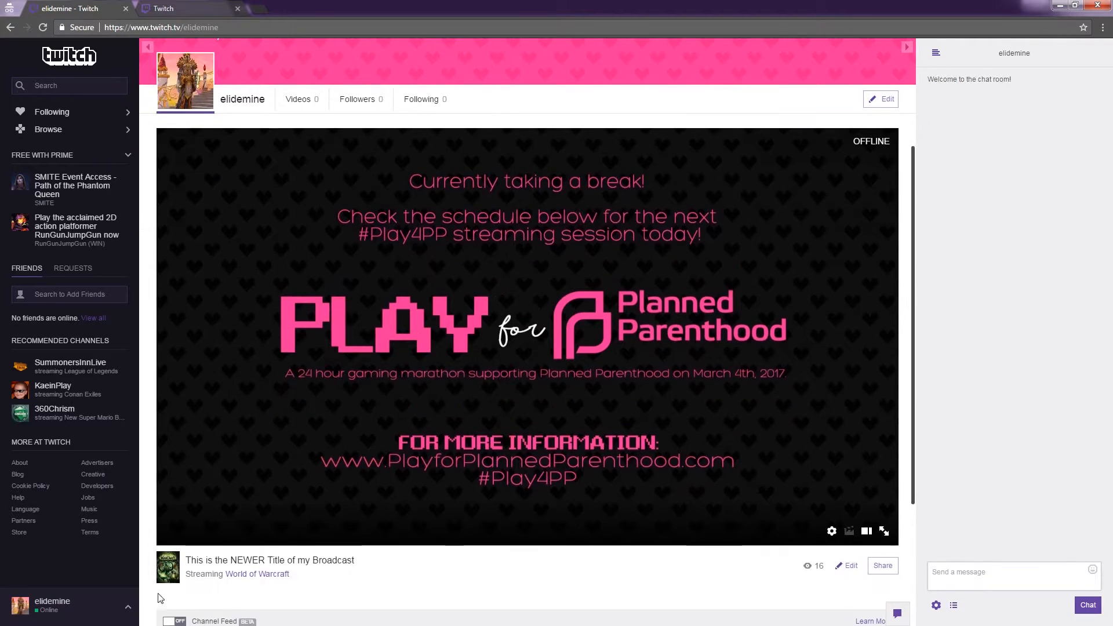
{"action": "scroll", "coordinate": [302, 574], "scroll_direction": "down", "scroll_amount": 3}
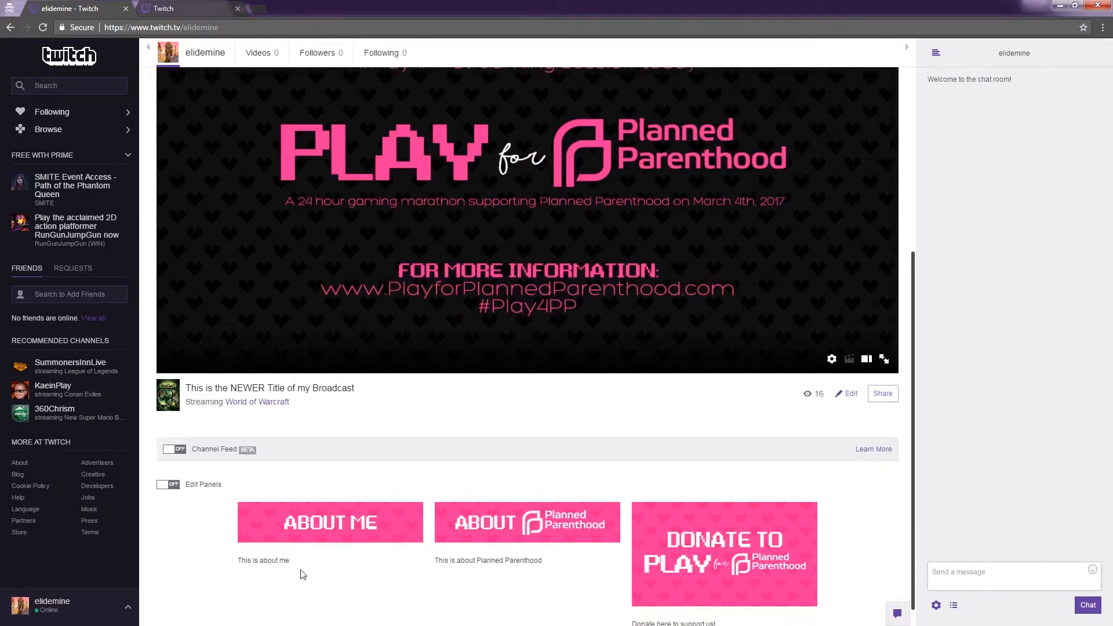
{"action": "left_click", "coordinate": [128, 607]}
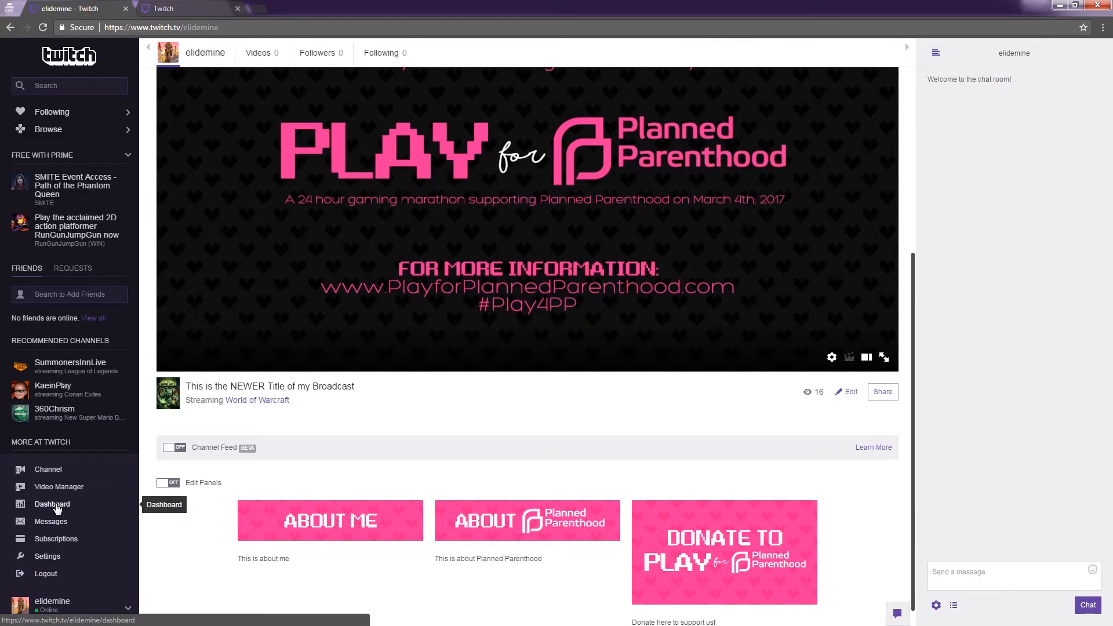
Open the Dashboard and review the title, English broadcast language and World of Warcraft game.
{"action": "left_click", "coordinate": [52, 504]}
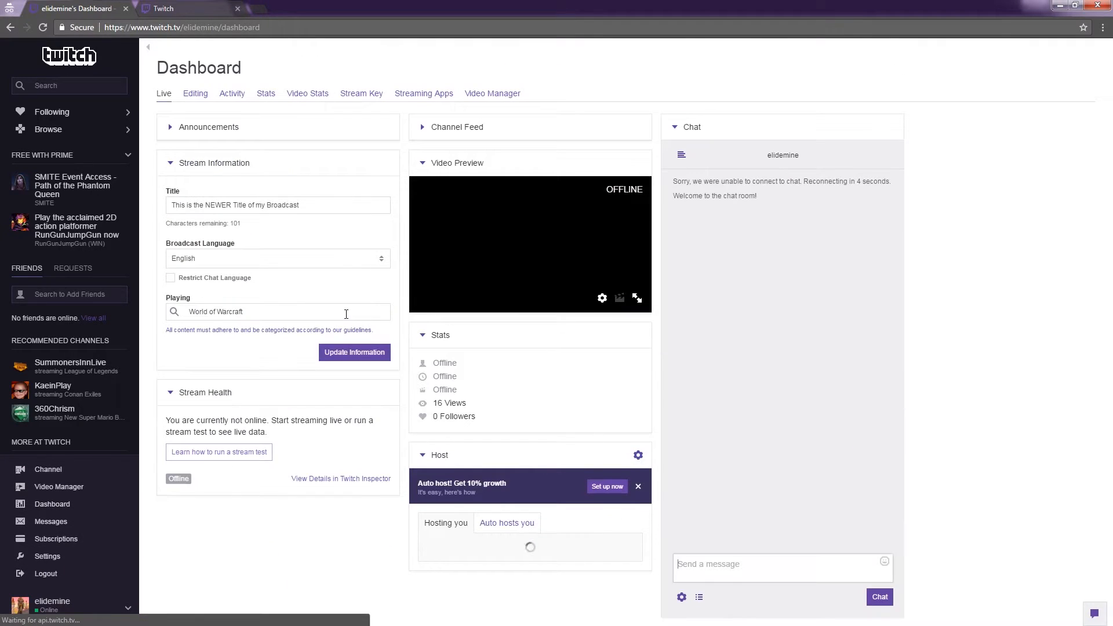
{"action": "left_click_drag", "start_coordinate": [310, 209], "coordinate": [161, 213]}
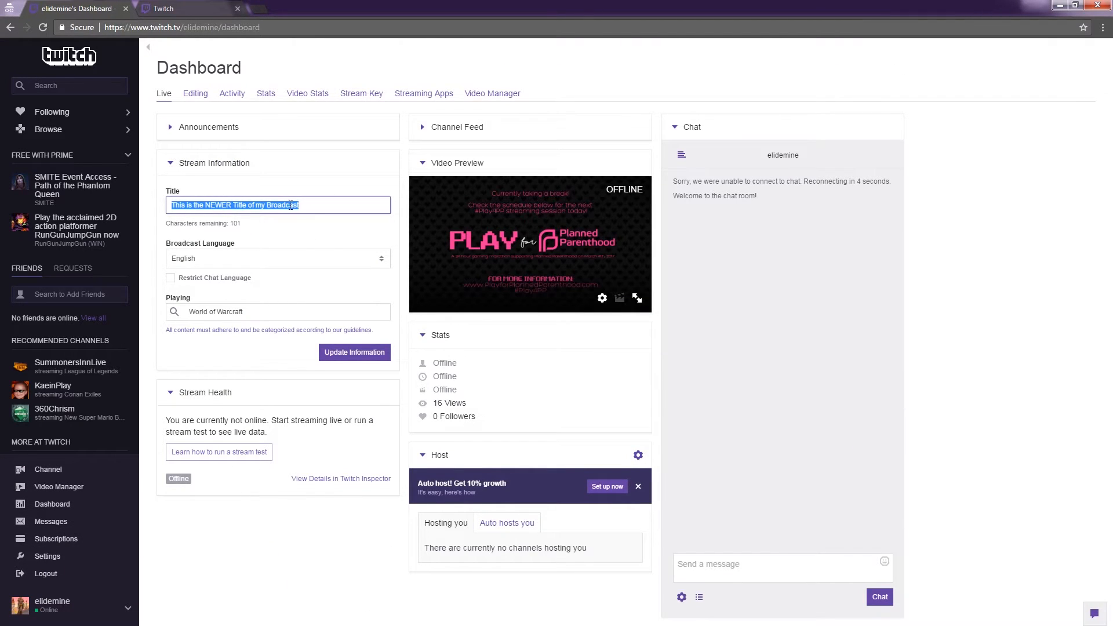
{"action": "left_click", "coordinate": [276, 261]}
{"action": "left_click", "coordinate": [276, 261]}
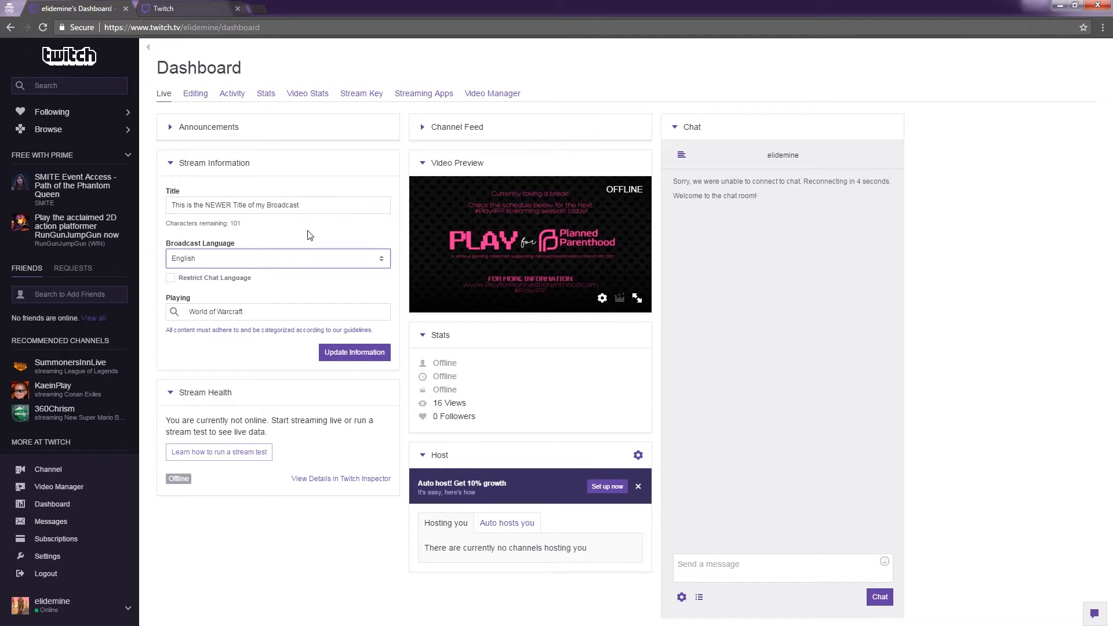
{"action": "left_click", "coordinate": [284, 313]}
{"action": "left_click", "coordinate": [336, 288]}
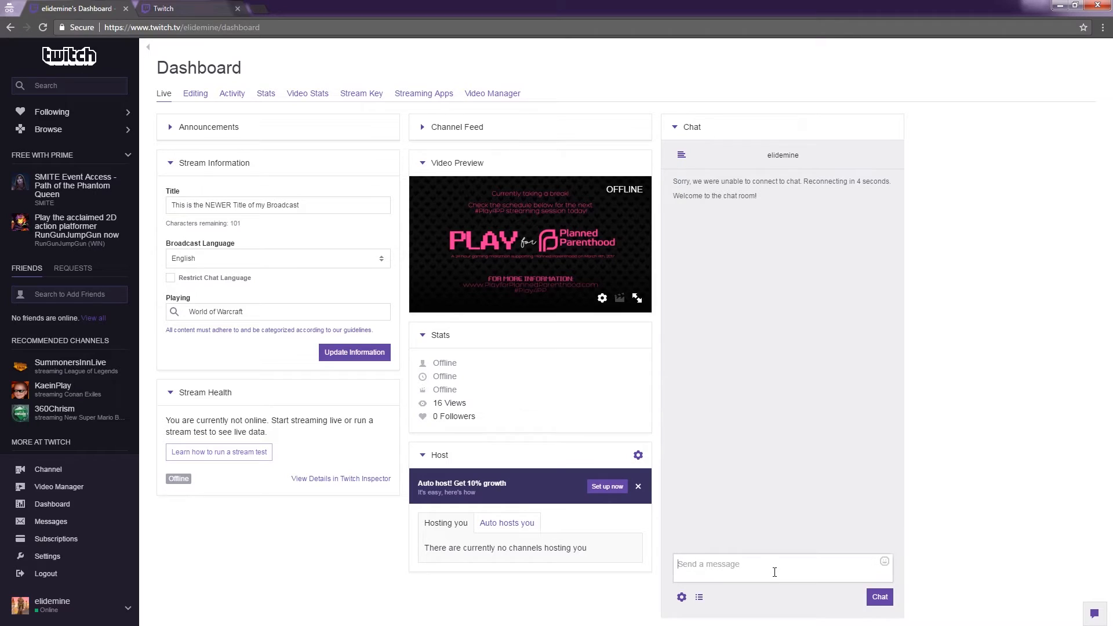
Post the test message 'chat', return to the channel page, then reopen the Dashboard.
{"action": "type", "text": "chat chat"}
{"action": "key", "text": "Return"}
{"action": "left_click", "coordinate": [10, 29]}
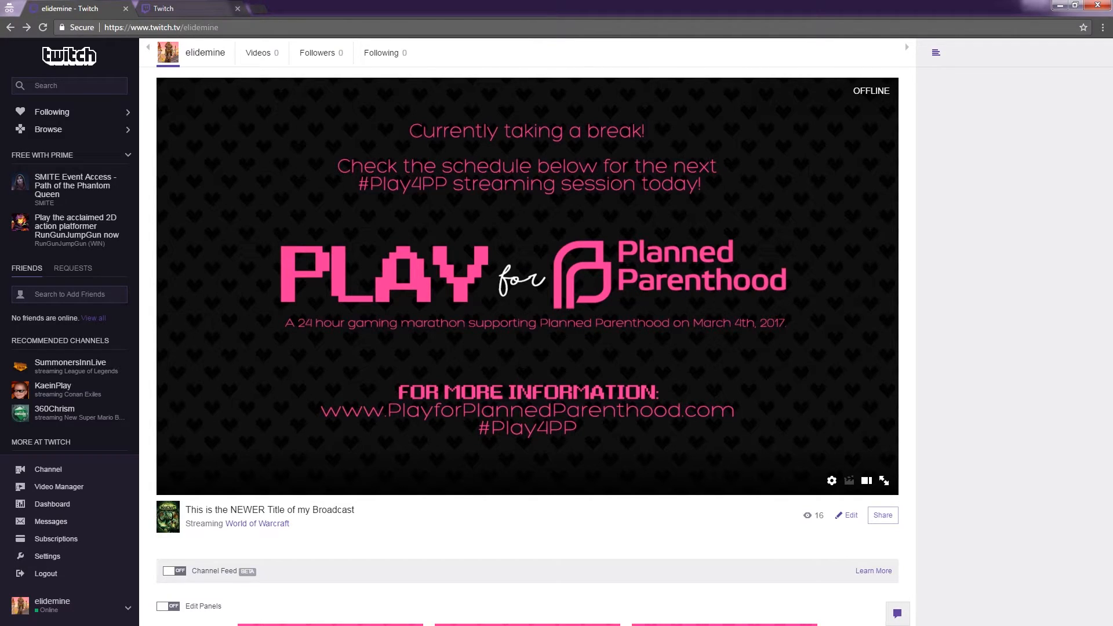
{"action": "left_click", "coordinate": [54, 504]}
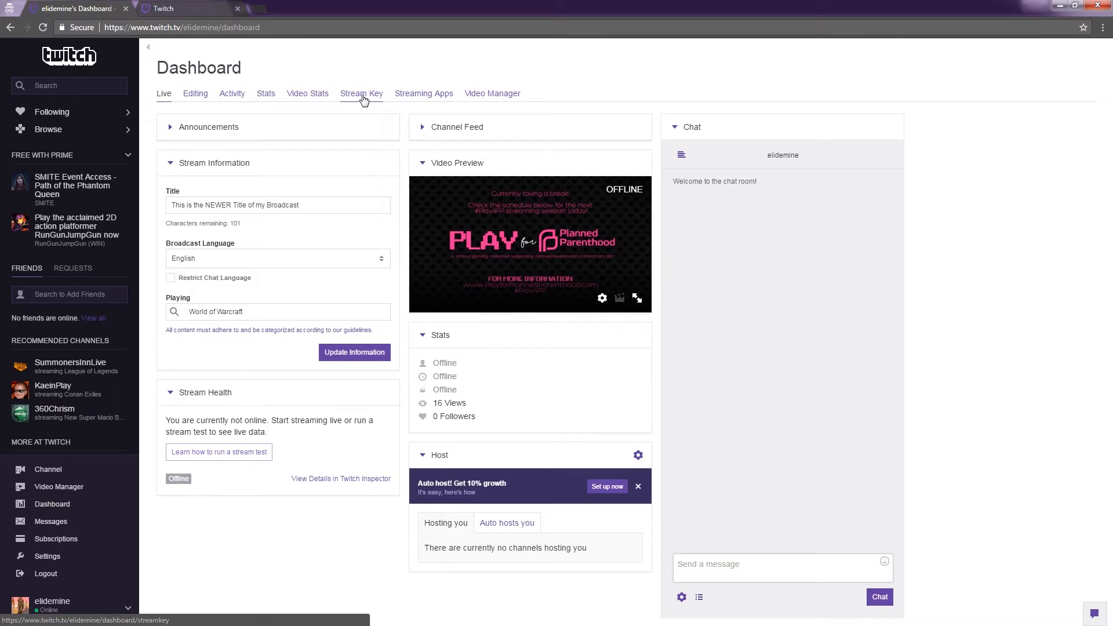
Open the Stream Key section and request to show the key, reading its warning.
{"action": "left_click", "coordinate": [363, 97]}
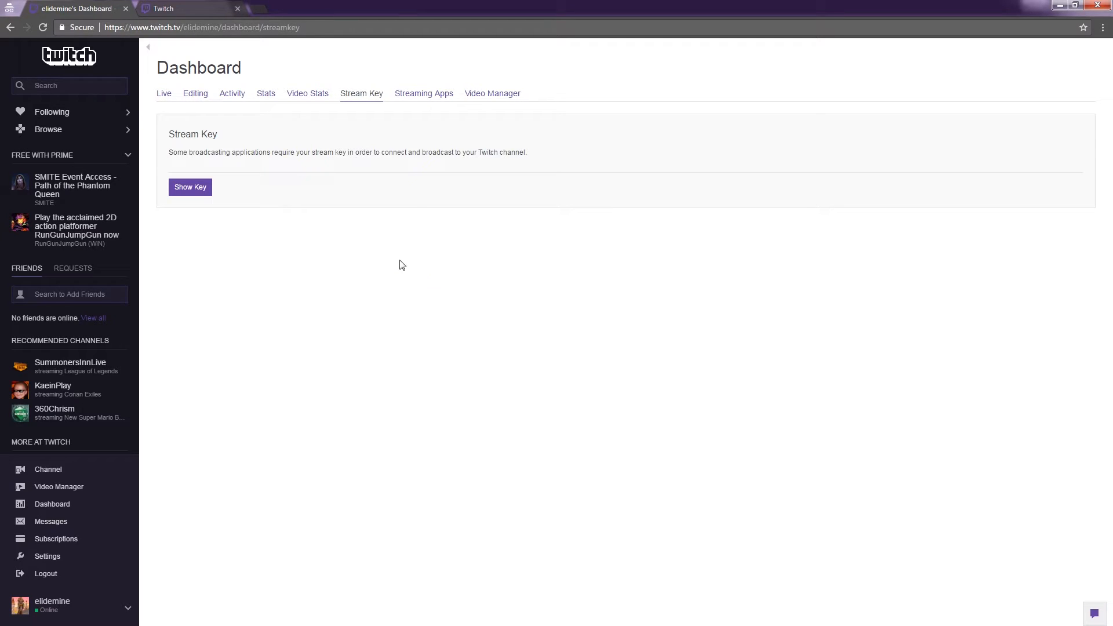
{"action": "left_click", "coordinate": [187, 188]}
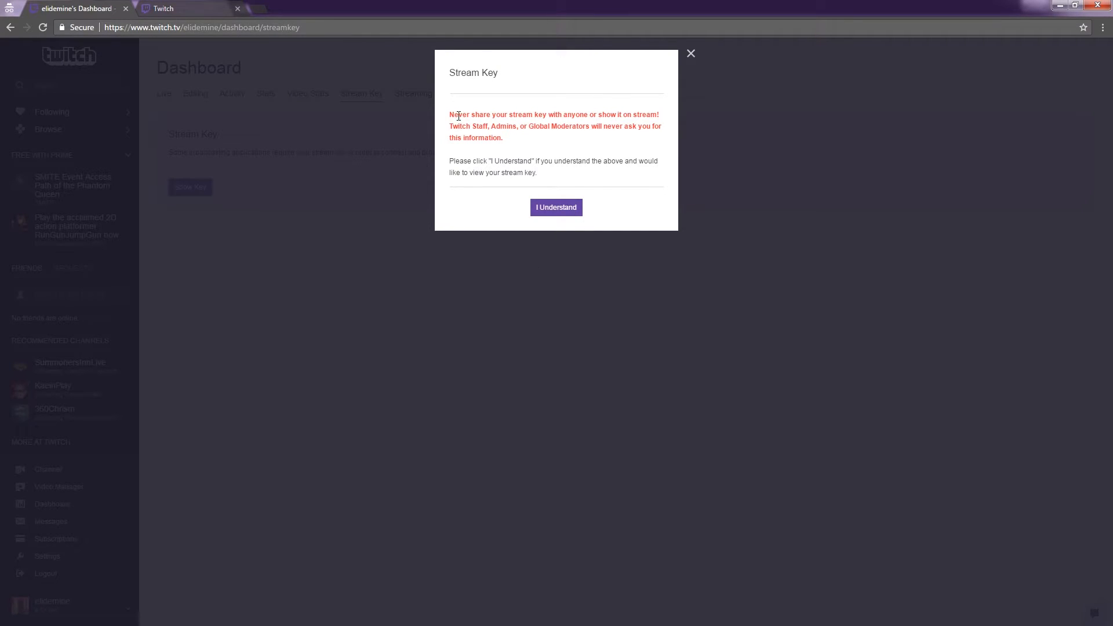
{"action": "left_click_drag", "start_coordinate": [450, 116], "coordinate": [659, 137]}
{"action": "left_click", "coordinate": [637, 153]}
{"action": "left_click_drag", "start_coordinate": [525, 142], "coordinate": [449, 113]}
{"action": "left_click", "coordinate": [579, 144]}
Acknowledge the warning, select the revealed stream key, and close the window.
{"action": "left_click", "coordinate": [555, 210]}
{"action": "left_click_drag", "start_coordinate": [648, 218], "coordinate": [462, 215]}
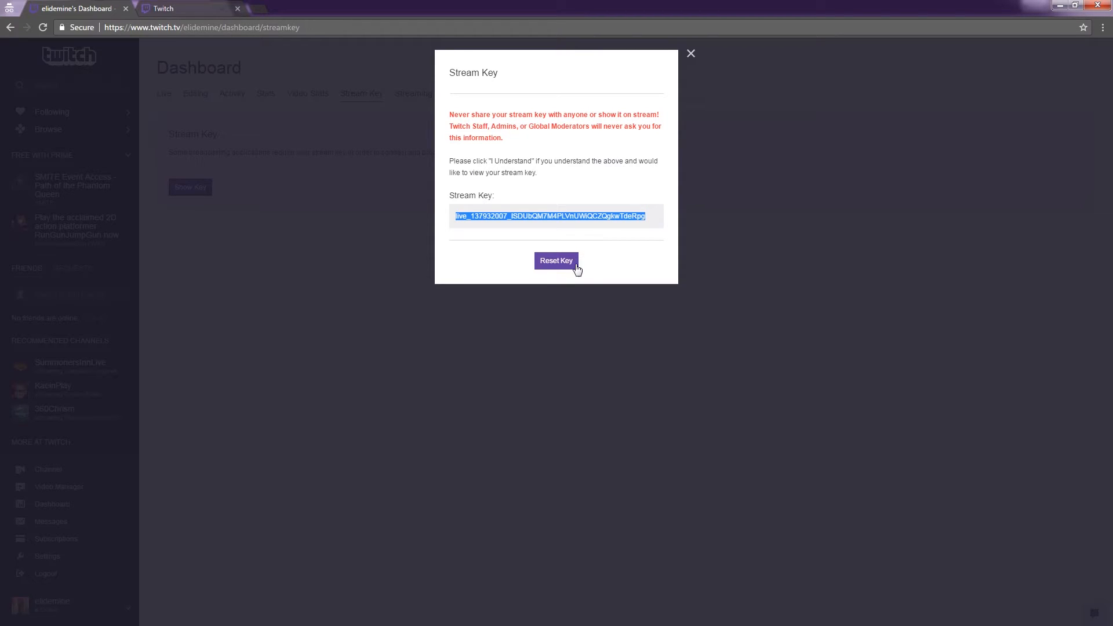
{"action": "left_click", "coordinate": [690, 54]}
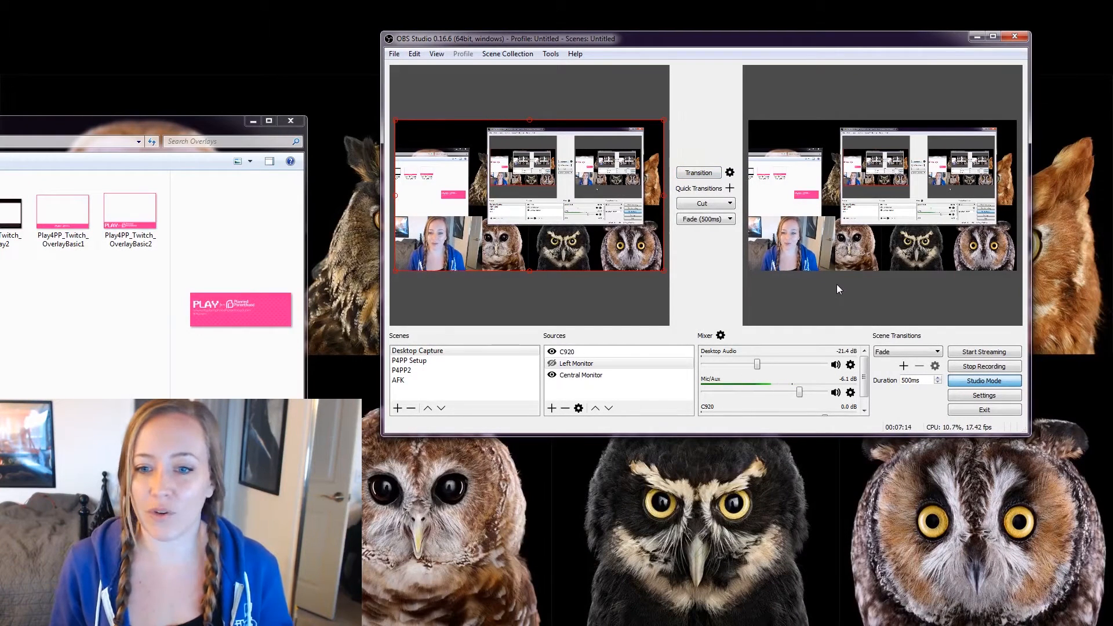
Replace the OBS Stream key with the pasted Twitch key, verify it, apply and confirm.
{"action": "left_click", "coordinate": [985, 395]}
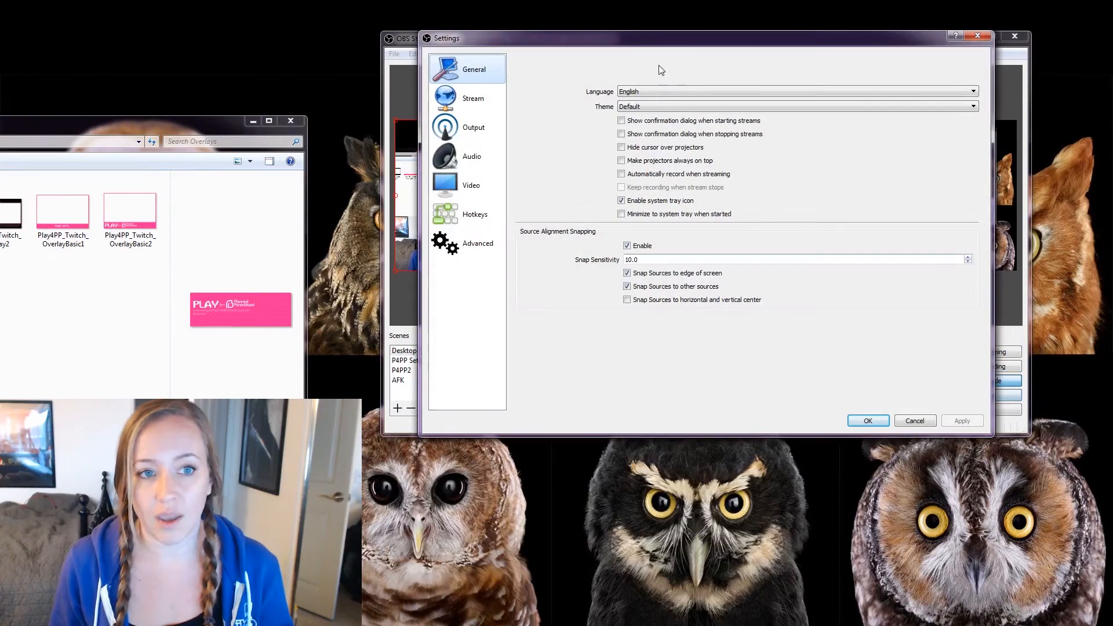
{"action": "left_click", "coordinate": [472, 99]}
{"action": "left_click", "coordinate": [860, 144]}
{"action": "key", "text": "ctrl+a"}
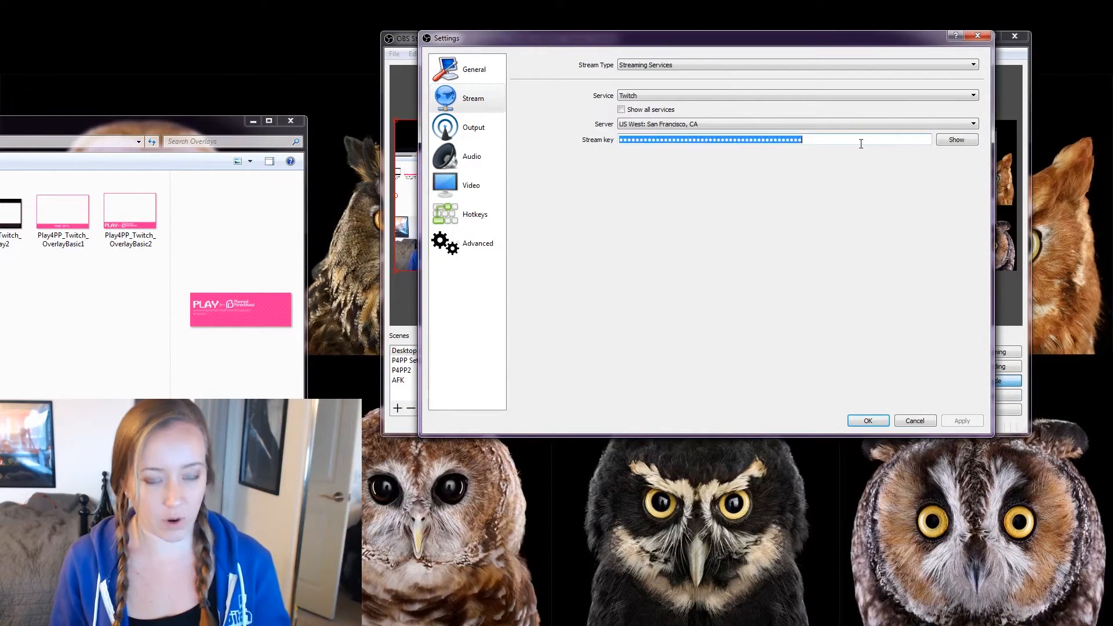
{"action": "key", "text": "ctrl+v"}
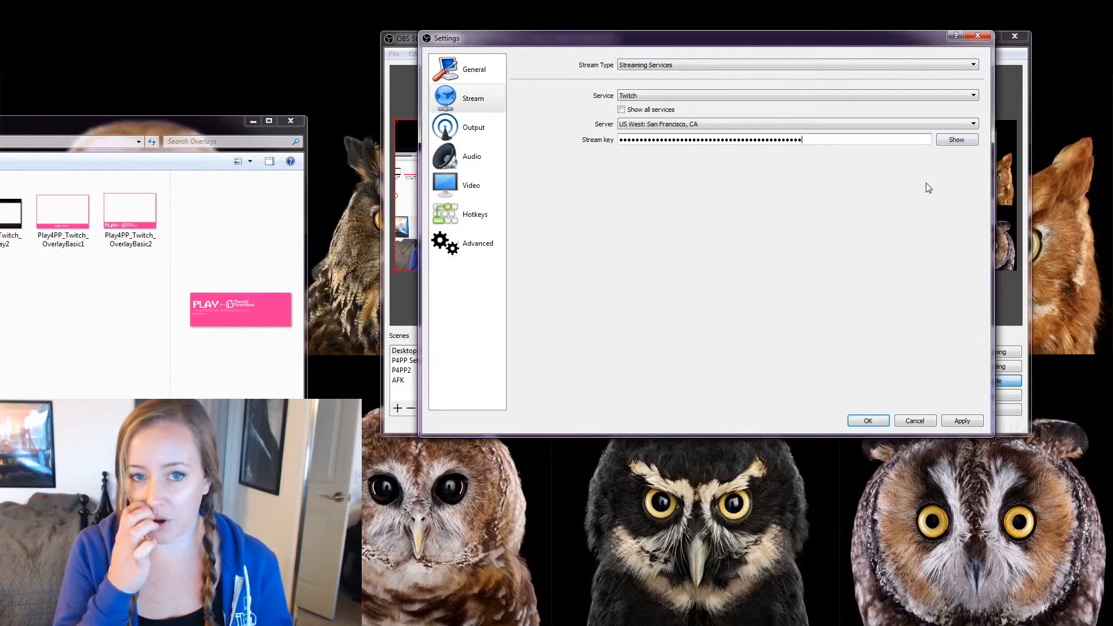
{"action": "left_click", "coordinate": [950, 141]}
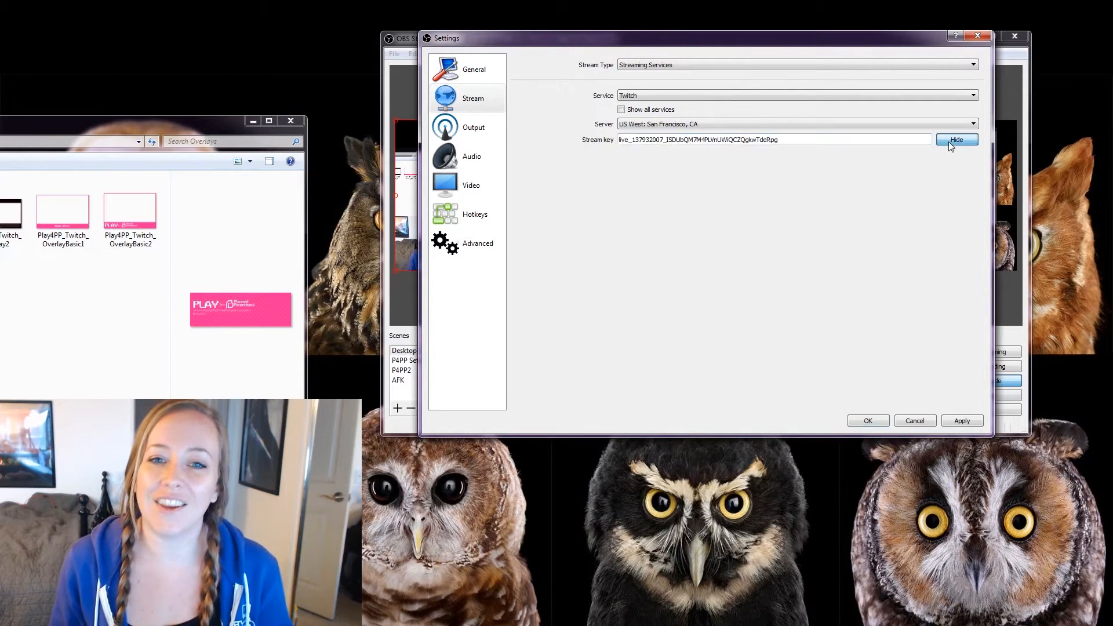
{"action": "left_click", "coordinate": [951, 140]}
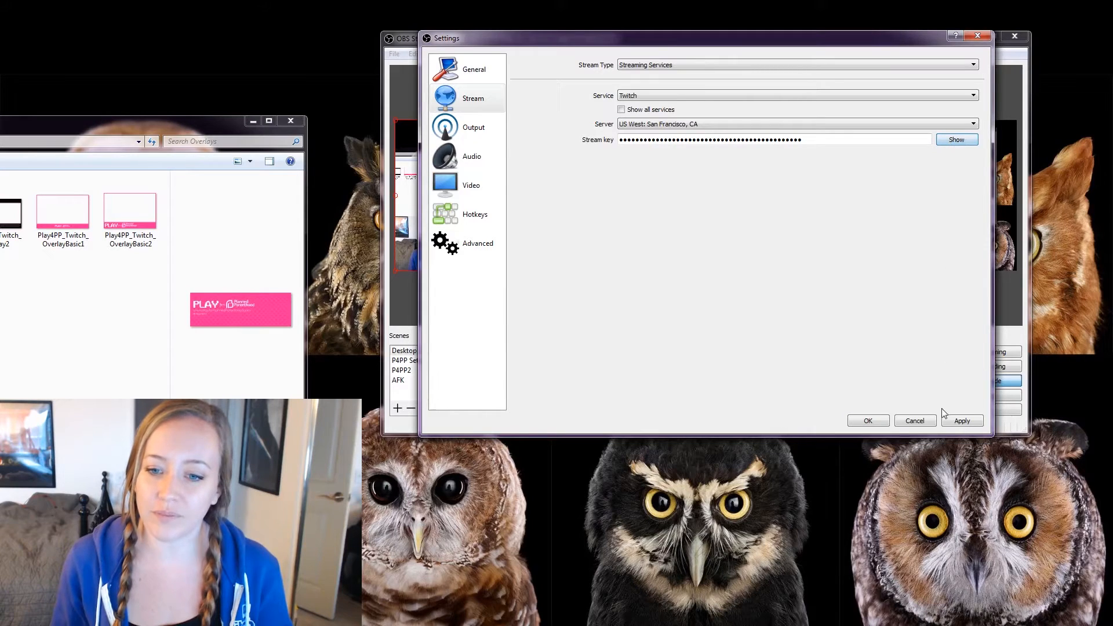
{"action": "left_click", "coordinate": [951, 421]}
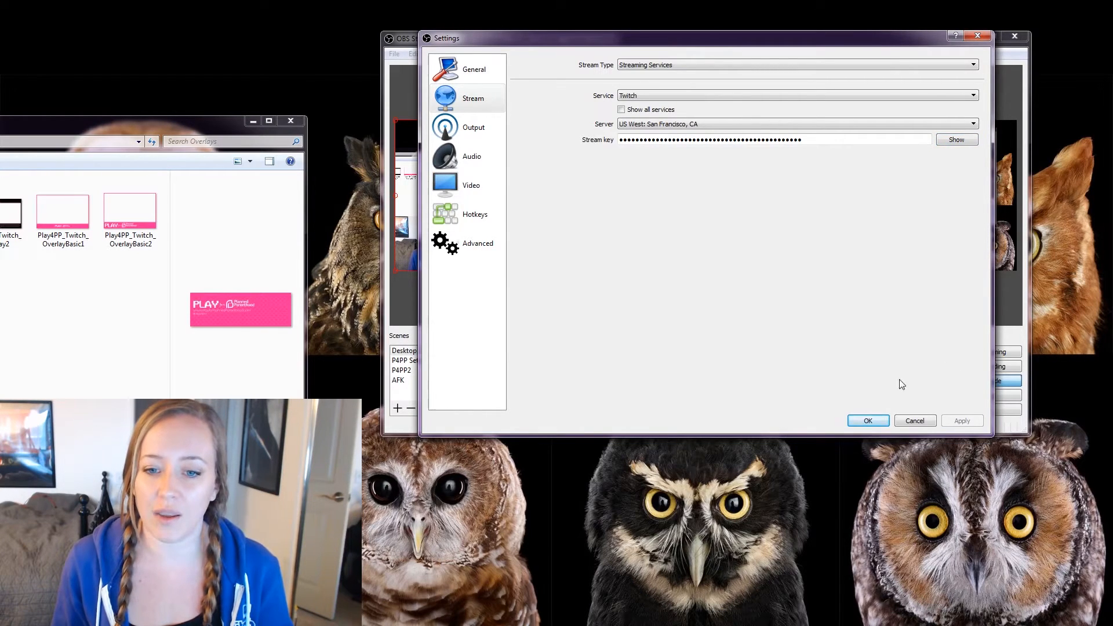
{"action": "left_click", "coordinate": [869, 421]}
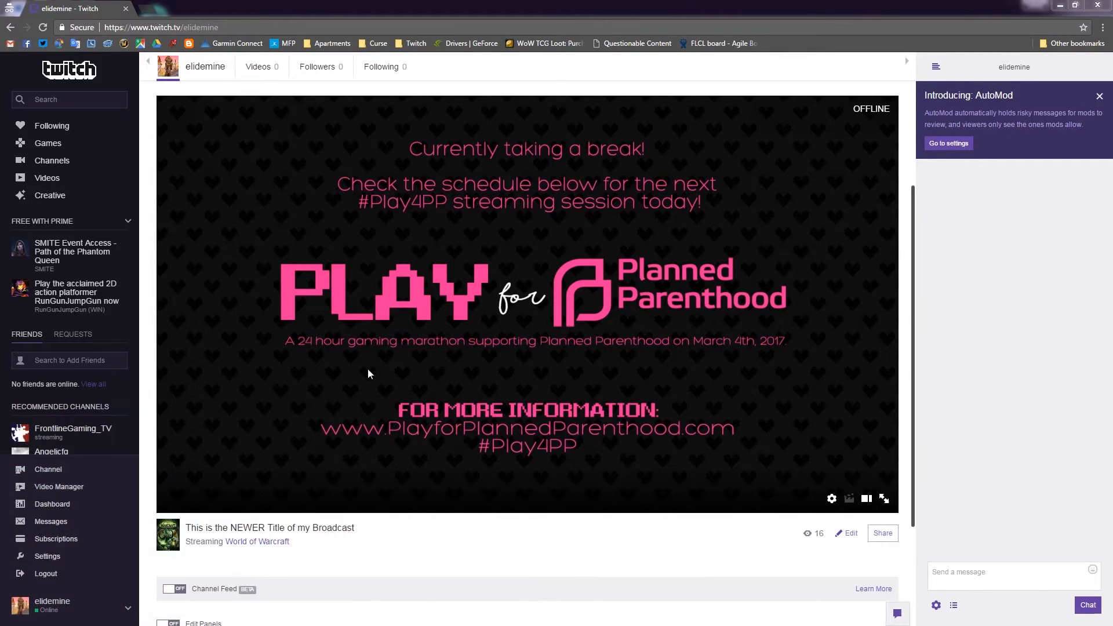
Go to Settings > Channel & Videos and scroll to Chat Options with AutoMod Rulesets.
{"action": "left_click", "coordinate": [128, 609]}
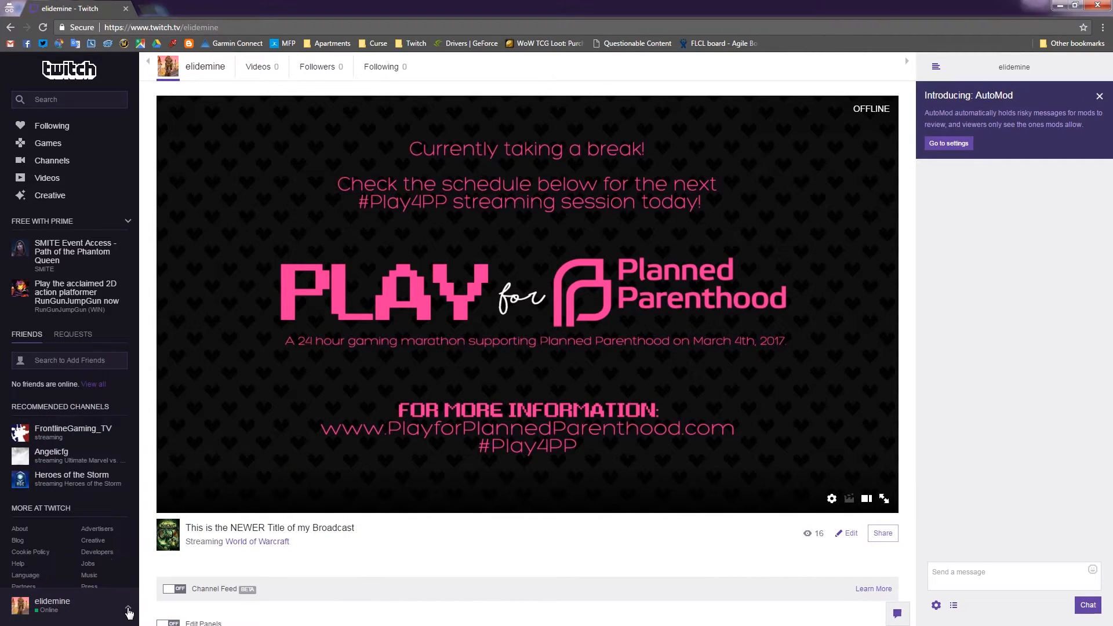
{"action": "left_click", "coordinate": [128, 609]}
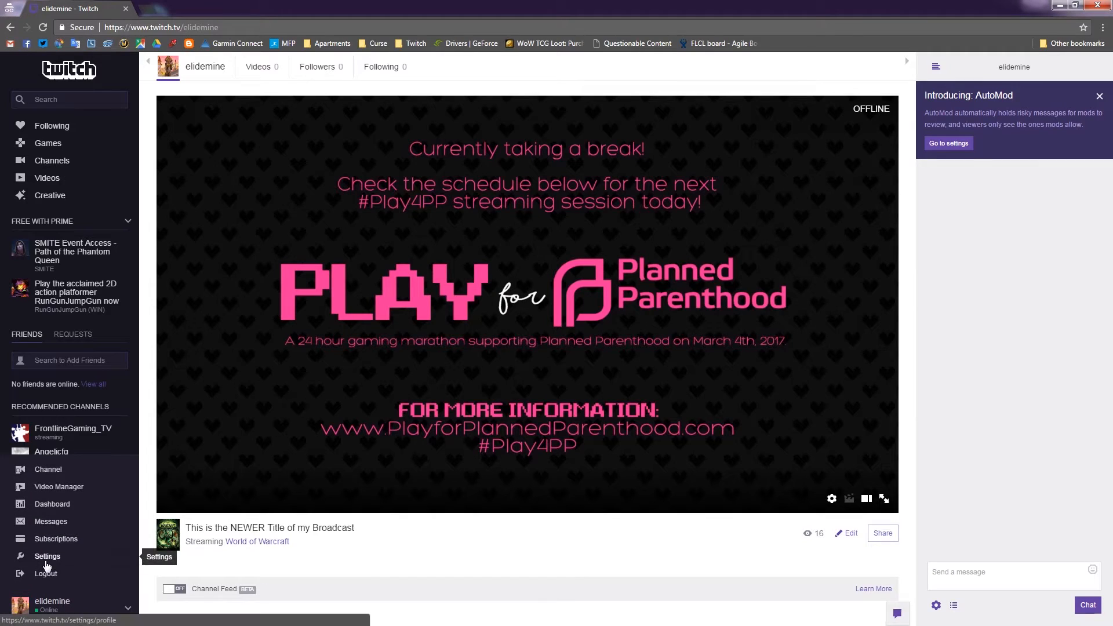
{"action": "left_click", "coordinate": [48, 563]}
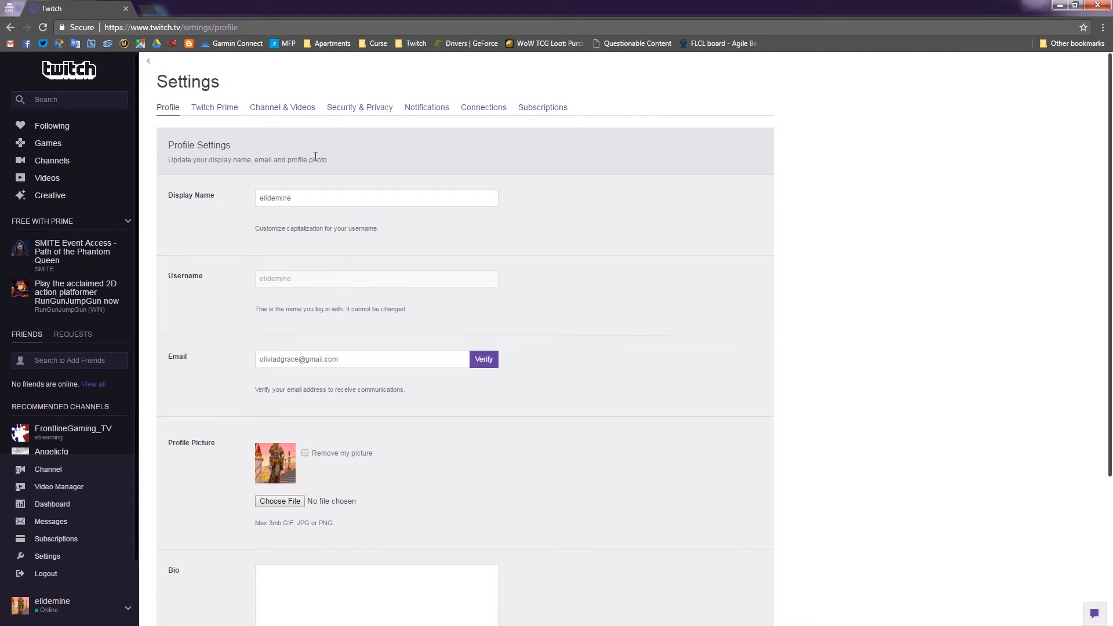
{"action": "left_click", "coordinate": [284, 108]}
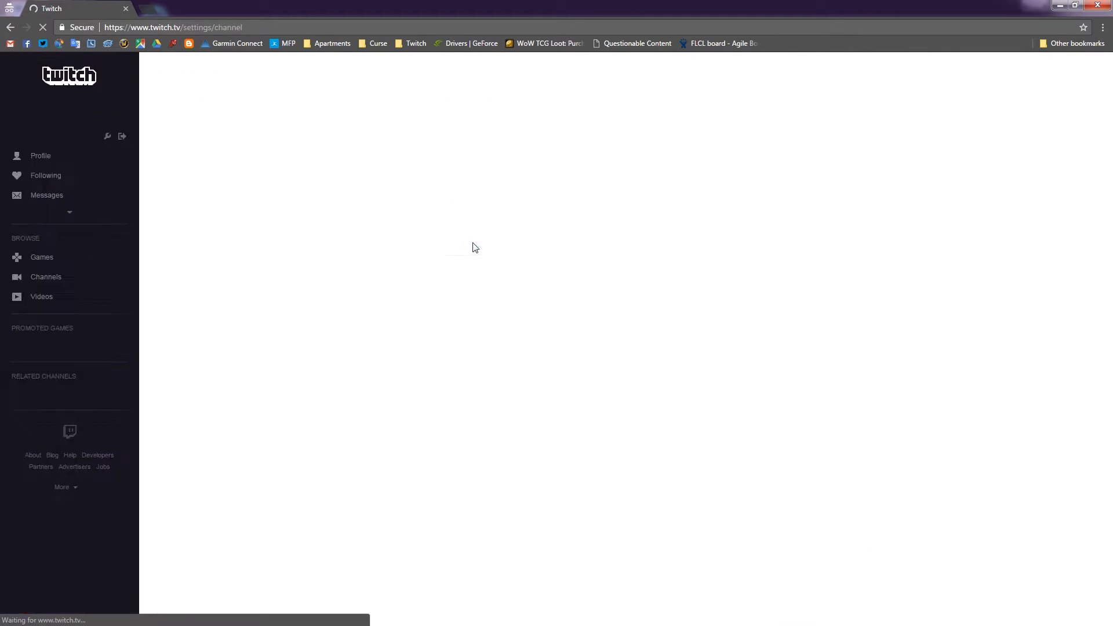
{"action": "scroll", "coordinate": [471, 244], "scroll_direction": "down", "scroll_amount": 14}
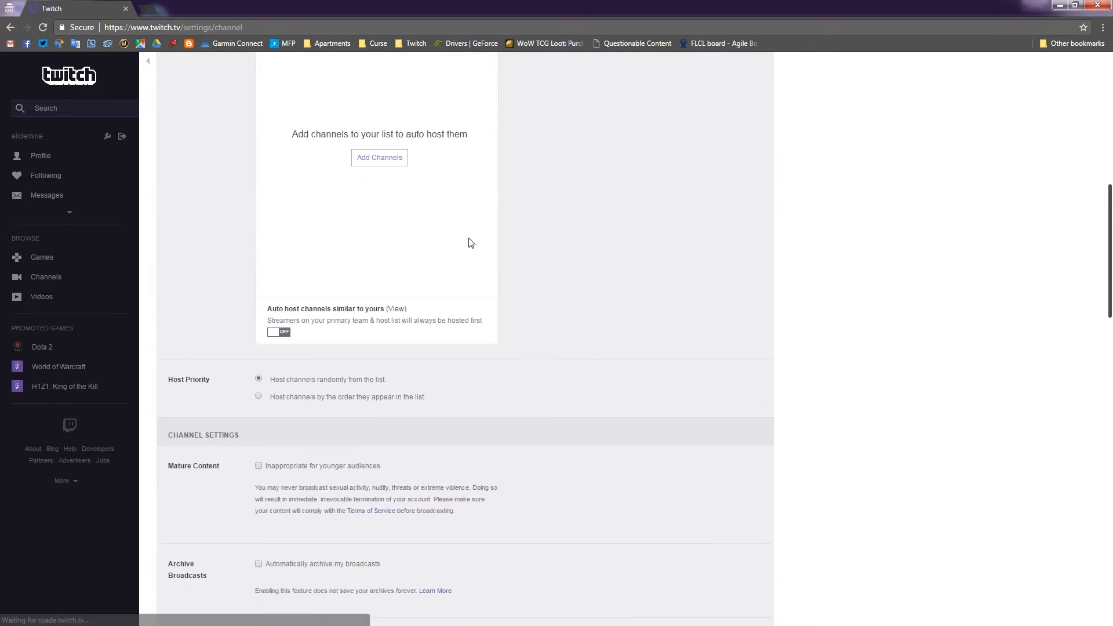
{"action": "scroll", "coordinate": [527, 227], "scroll_direction": "down", "scroll_amount": 12}
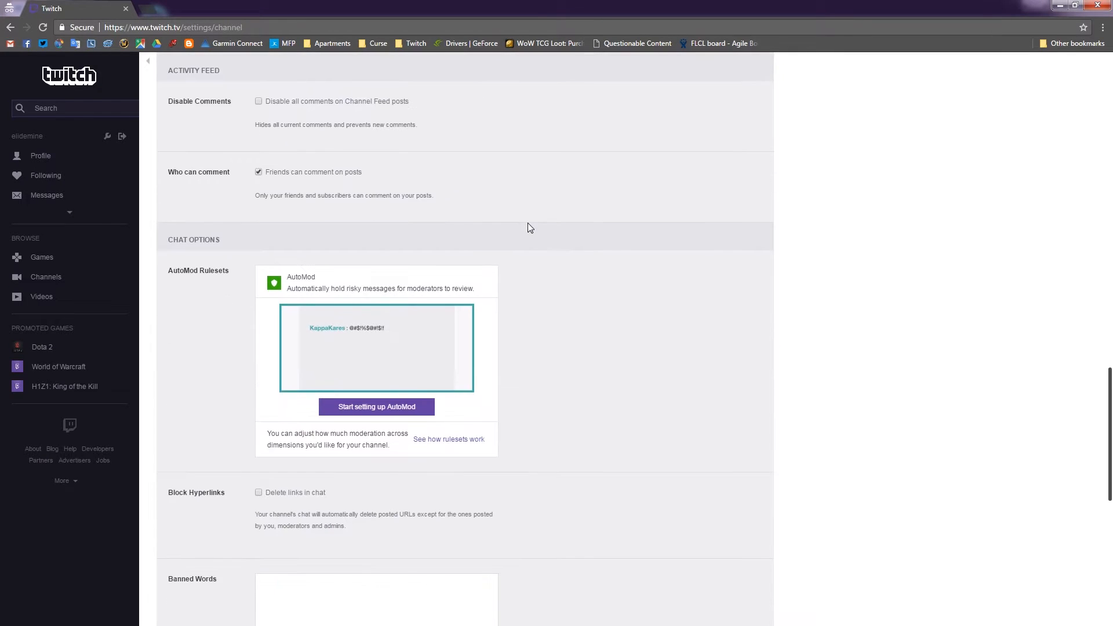
{"action": "scroll", "coordinate": [527, 228], "scroll_direction": "down", "scroll_amount": 3}
{"action": "scroll", "coordinate": [549, 236], "scroll_direction": "up", "scroll_amount": 3}
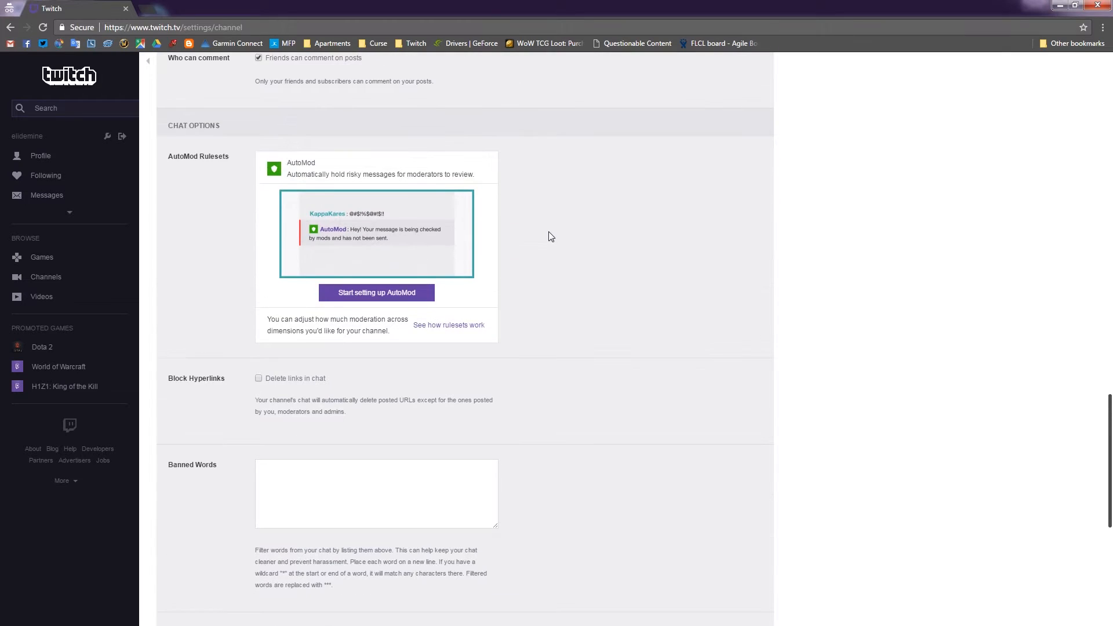
Start AutoMod setup and set it to Rule 1, A Little Moderation.
{"action": "left_click", "coordinate": [360, 292]}
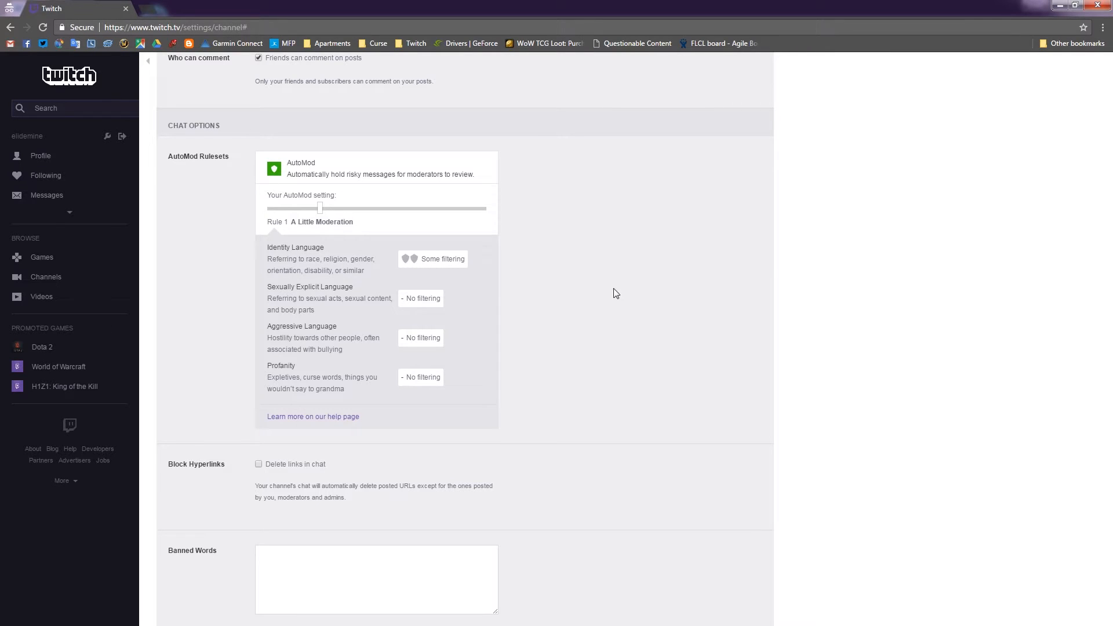
{"action": "left_click", "coordinate": [355, 210]}
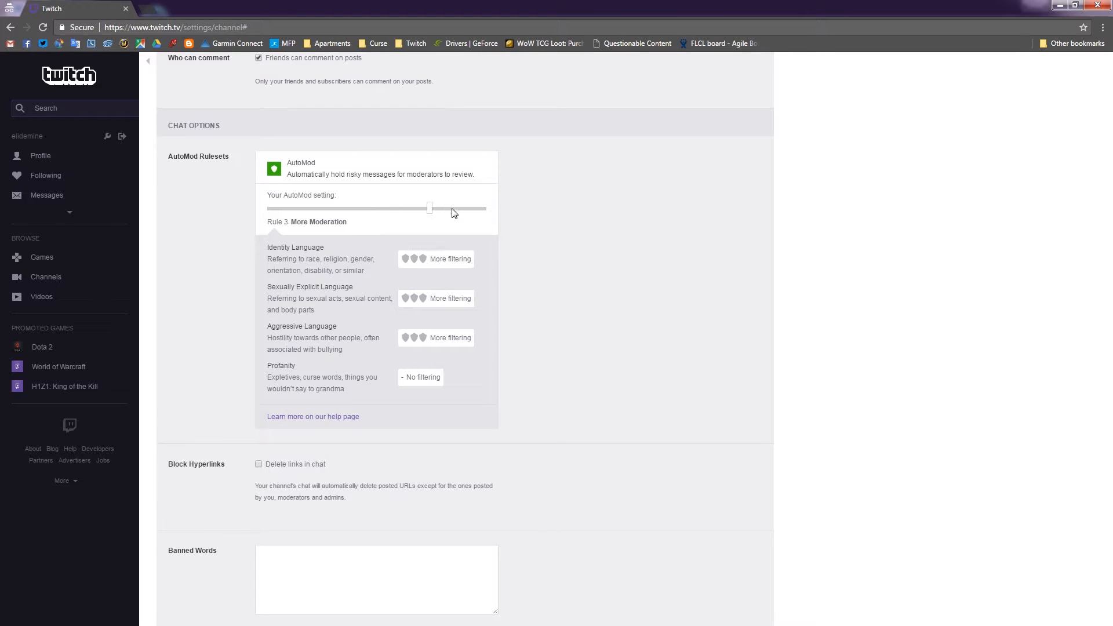
{"action": "left_click_drag", "start_coordinate": [431, 209], "coordinate": [293, 213]}
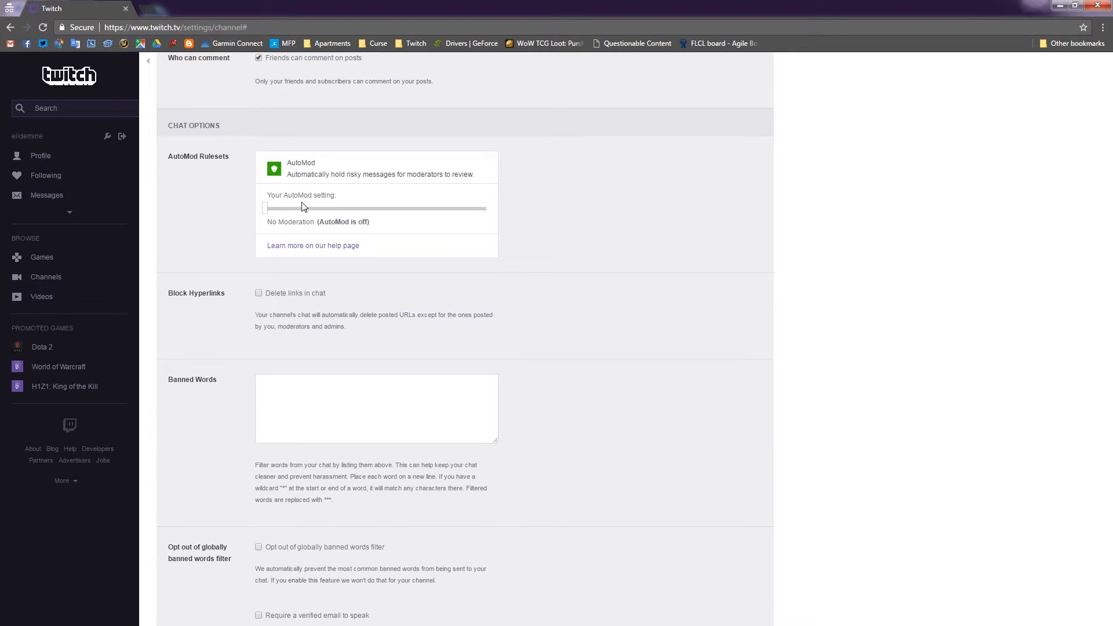
{"action": "left_click", "coordinate": [306, 211]}
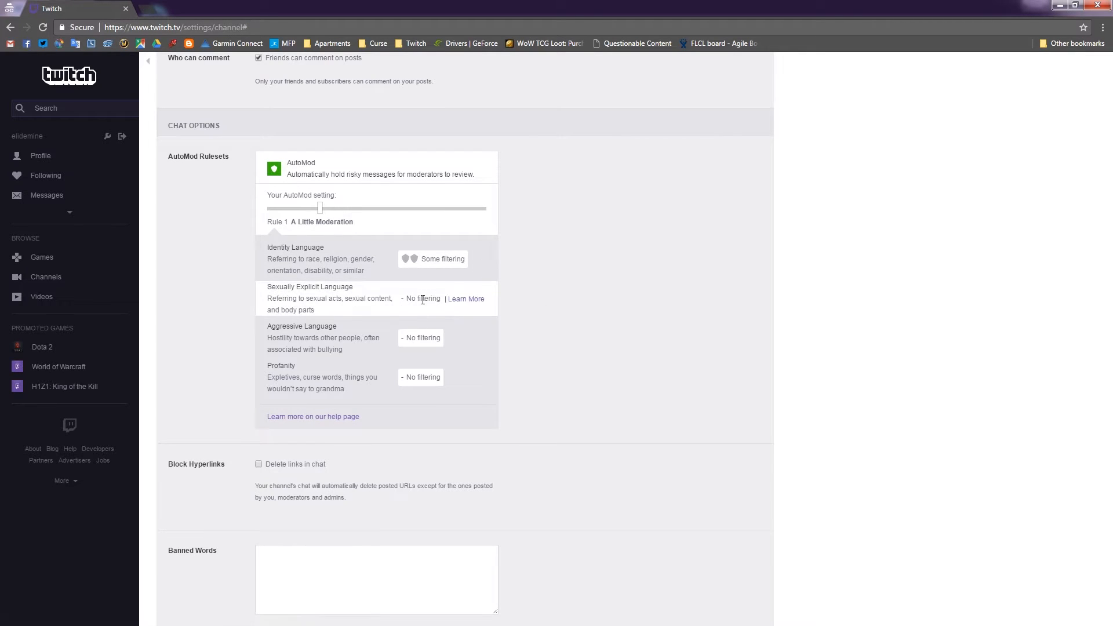
{"action": "scroll", "coordinate": [557, 336], "scroll_direction": "down", "scroll_amount": 1}
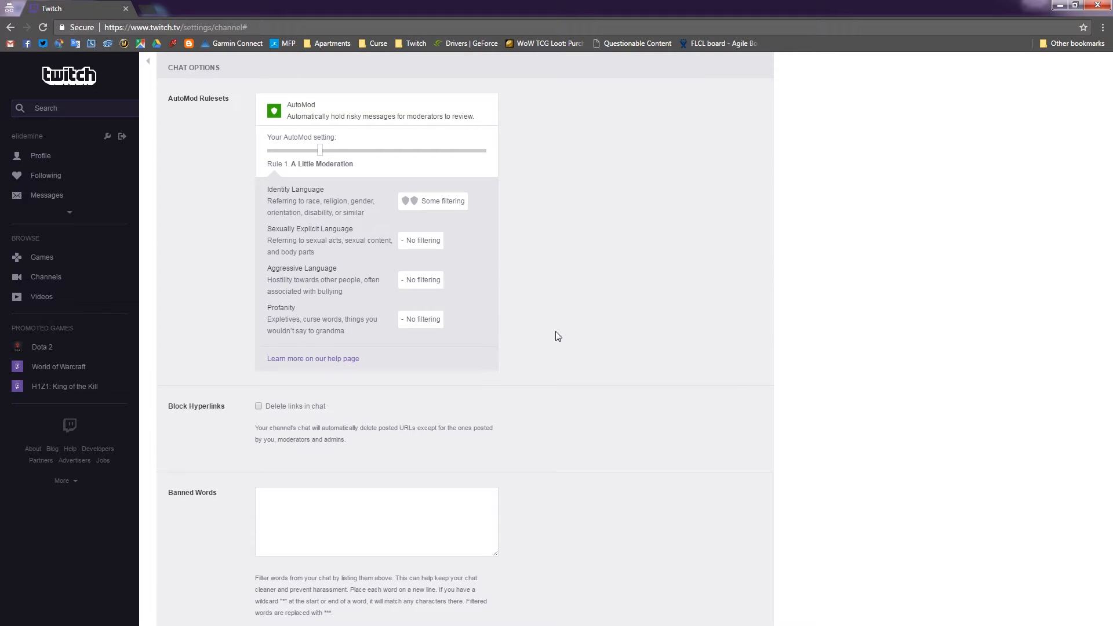
{"action": "scroll", "coordinate": [555, 336], "scroll_direction": "down", "scroll_amount": 2}
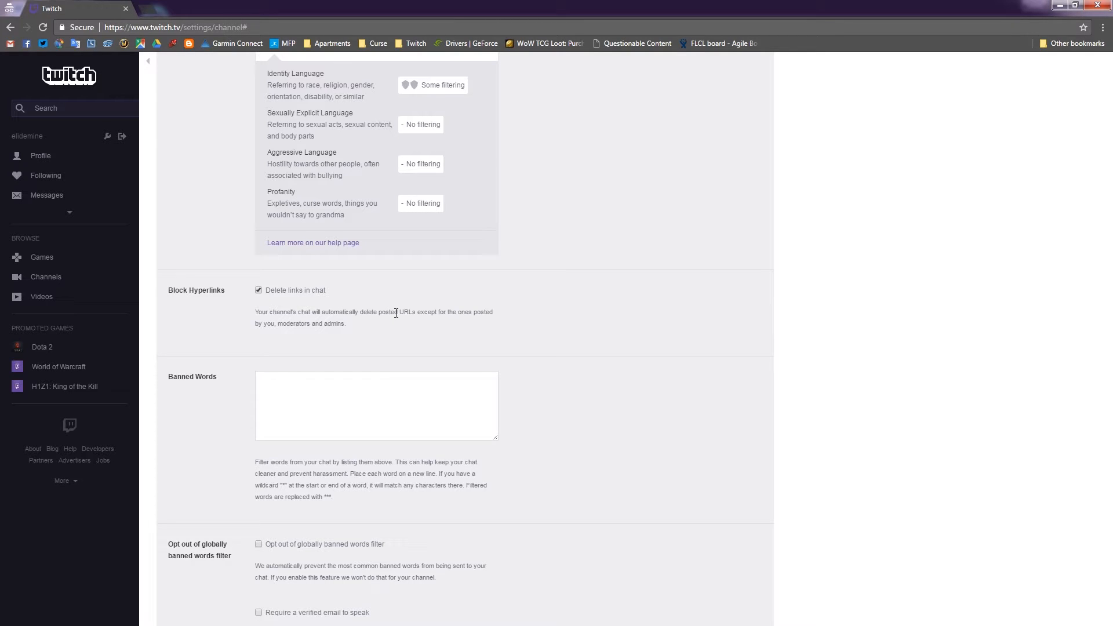
{"action": "left_click", "coordinate": [338, 386]}
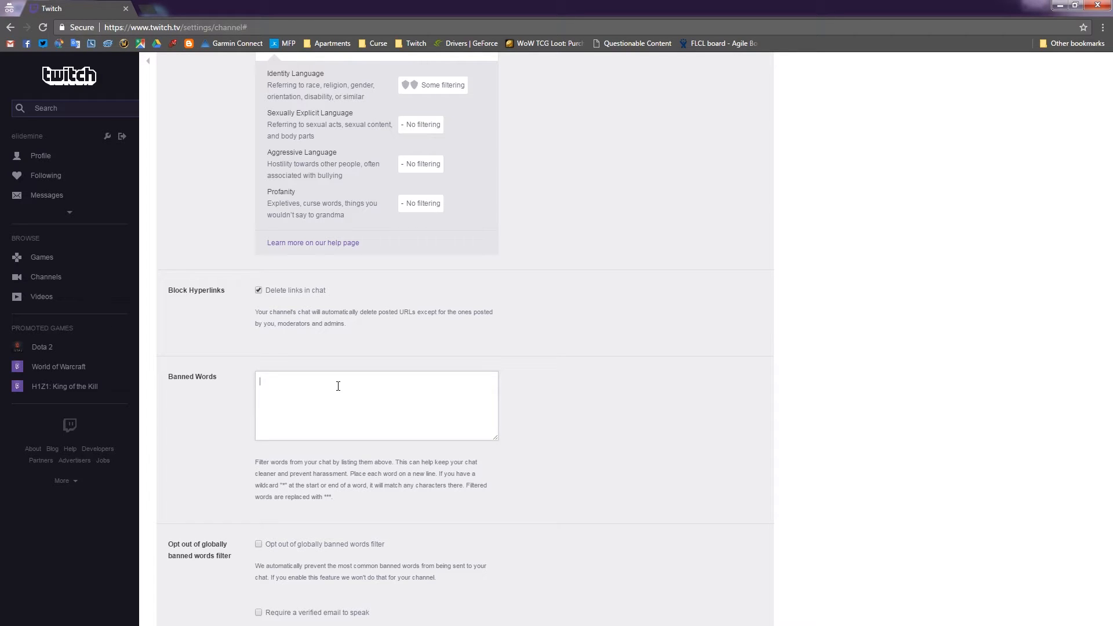
{"action": "type", "text": "Sunglasses"}
{"action": "type", "text": "$ung"}
{"action": "key", "text": "BackSpace"}
{"action": "key", "text": "BackSpace"}
{"action": "key", "text": "BackSpace"}
{"action": "type", "text": "unglasses"}
{"action": "key", "text": "Return"}
{"action": "type", "text": "s.unglasses"}
{"action": "key", "text": "ctrl+a"}
{"action": "key", "text": "BackSpace"}
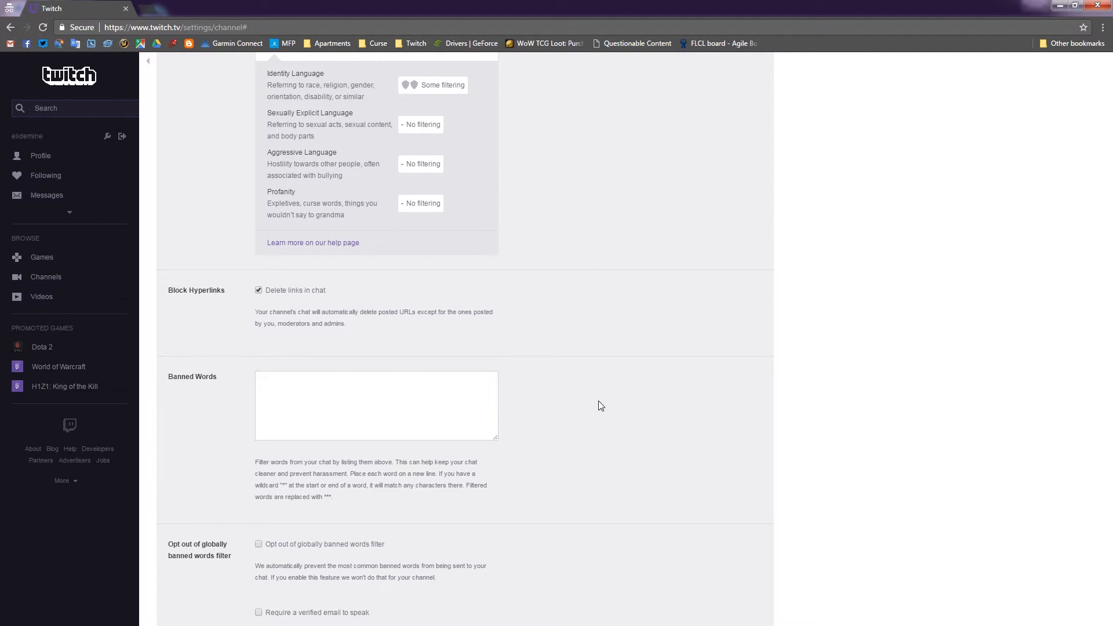
Enter the chat rule 'Be Nice' in the Chat Rules box.
{"action": "scroll", "coordinate": [585, 403], "scroll_direction": "down", "scroll_amount": 5}
{"action": "scroll", "coordinate": [572, 360], "scroll_direction": "down", "scroll_amount": 1}
{"action": "left_click", "coordinate": [404, 373]}
{"action": "type", "text": "N"}
{"action": "key", "text": "BackSpace"}
{"action": "type", "text": "Be "}
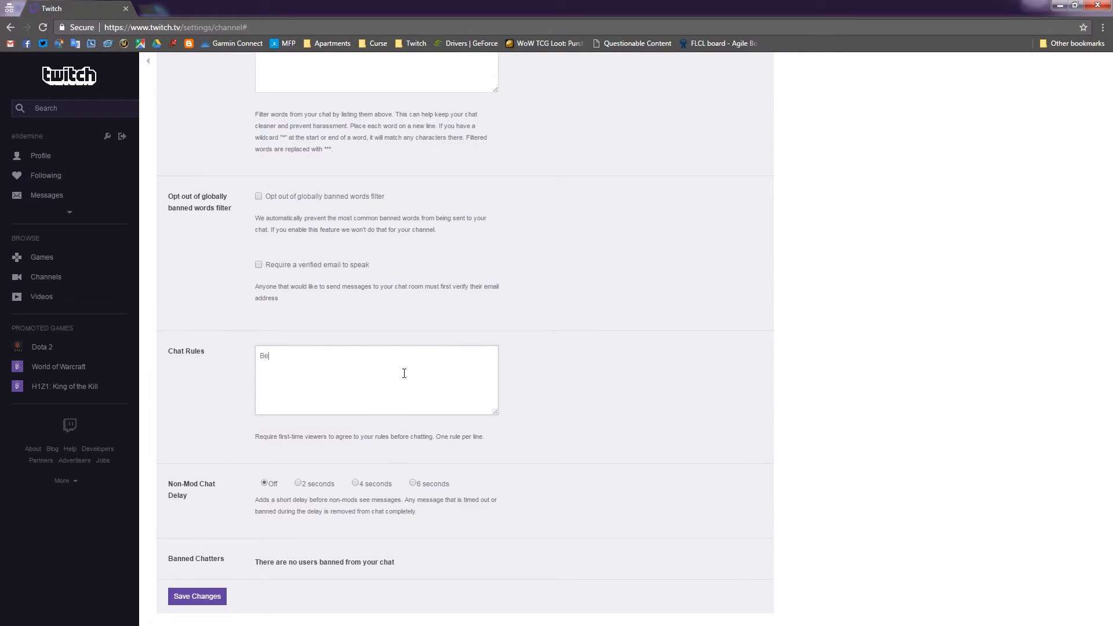
{"action": "type", "text": "Nice!"}
Save the channel's chat settings changes.
{"action": "left_click", "coordinate": [191, 605]}
{"action": "scroll", "coordinate": [594, 476], "scroll_direction": "up", "scroll_amount": 9}
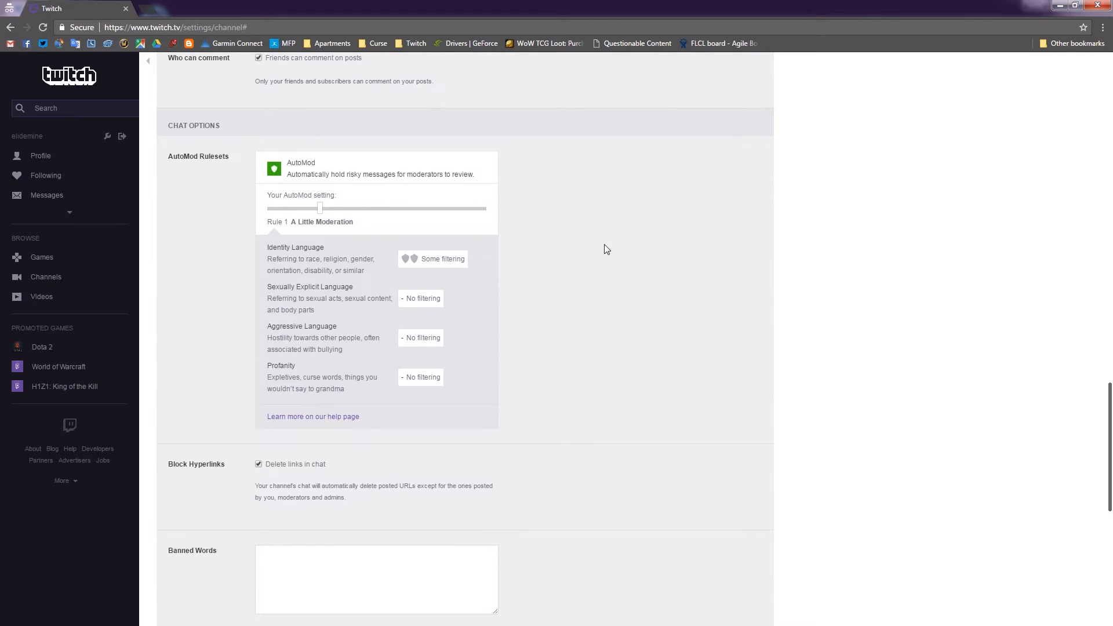
{"action": "scroll", "coordinate": [606, 227], "scroll_direction": "down", "scroll_amount": 9}
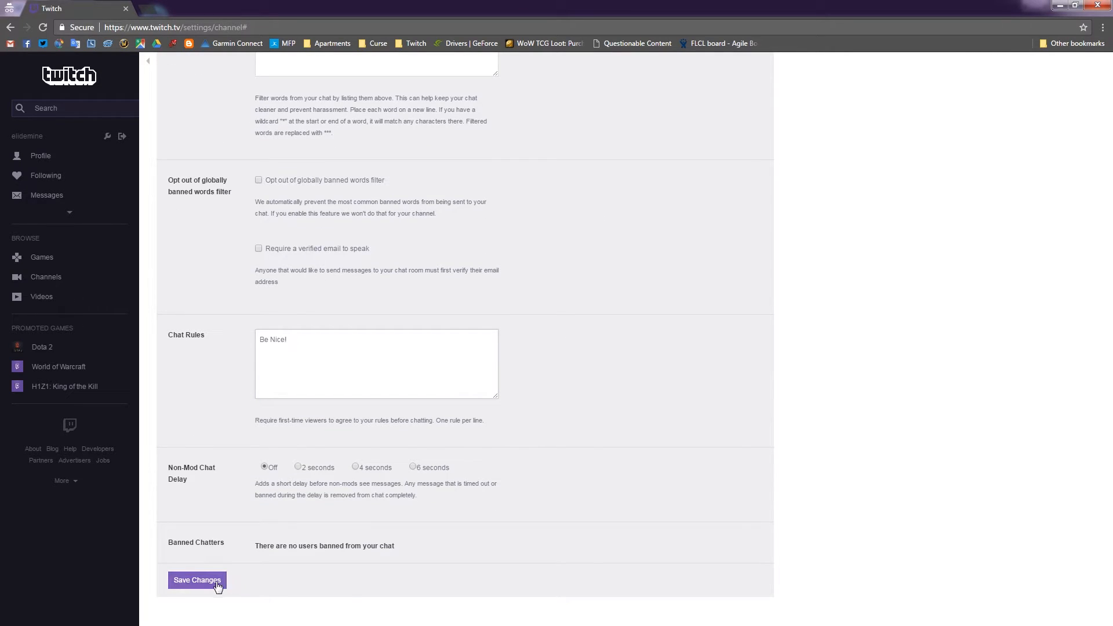
{"action": "scroll", "coordinate": [479, 529], "scroll_direction": "up", "scroll_amount": 11}
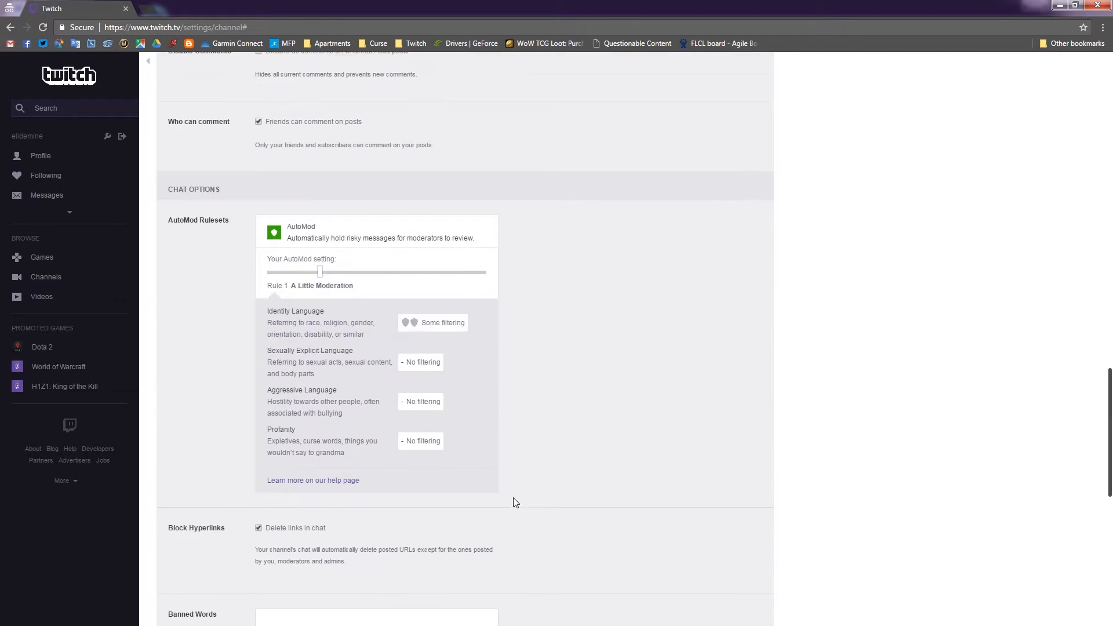
{"action": "scroll", "coordinate": [513, 498], "scroll_direction": "down", "scroll_amount": 11}
{"action": "left_click", "coordinate": [209, 581]}
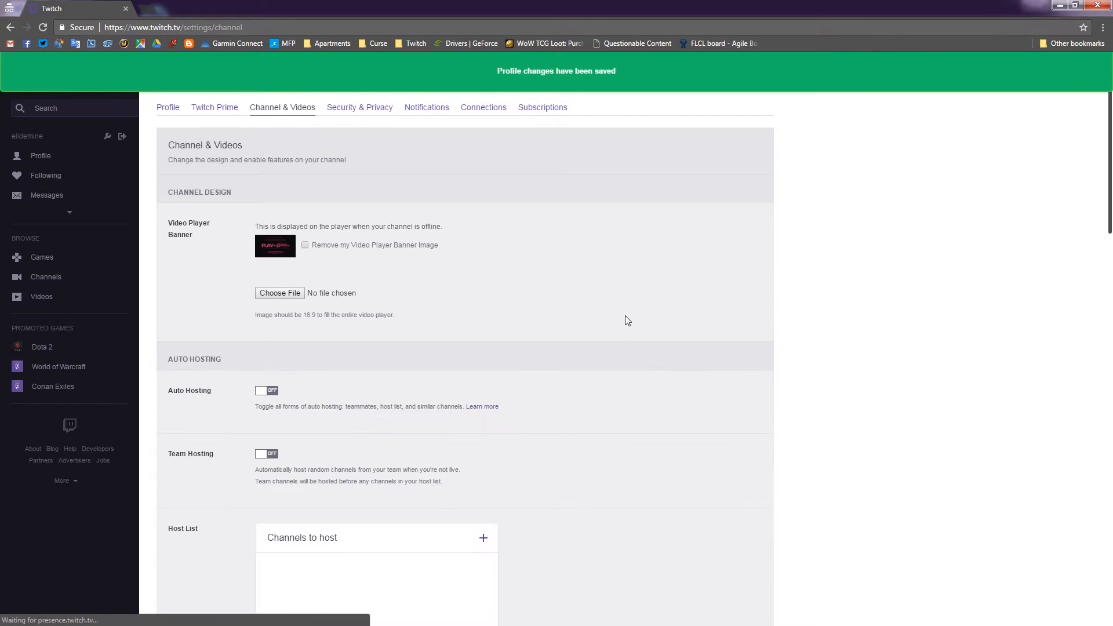
Go to Profile, then load the channel's main page from the address bar.
{"action": "left_click", "coordinate": [47, 155]}
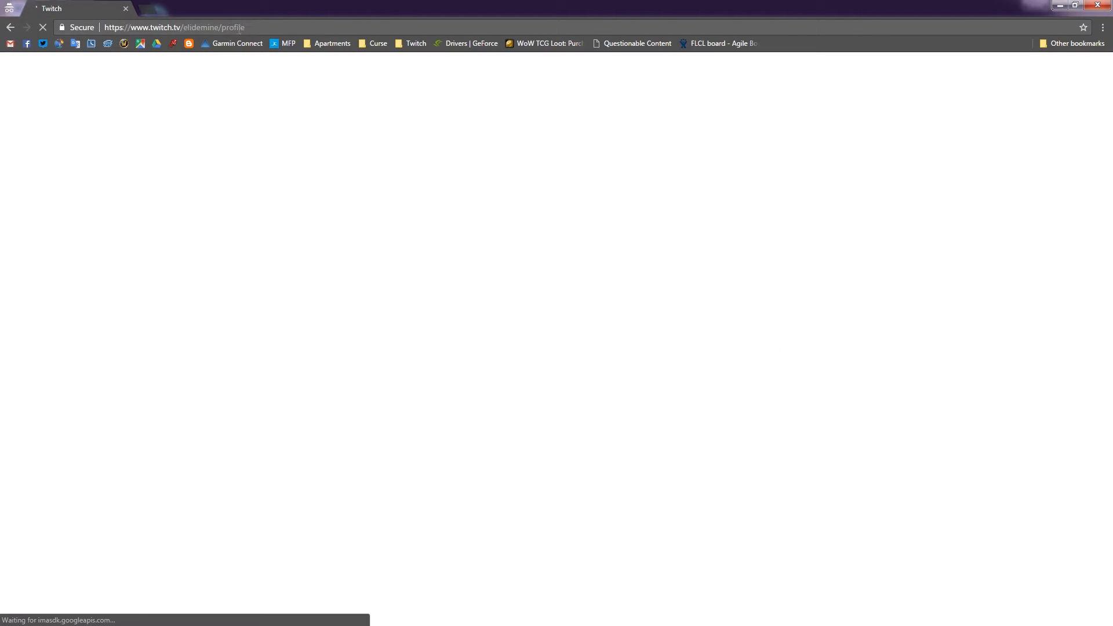
{"action": "left_click", "coordinate": [314, 27]}
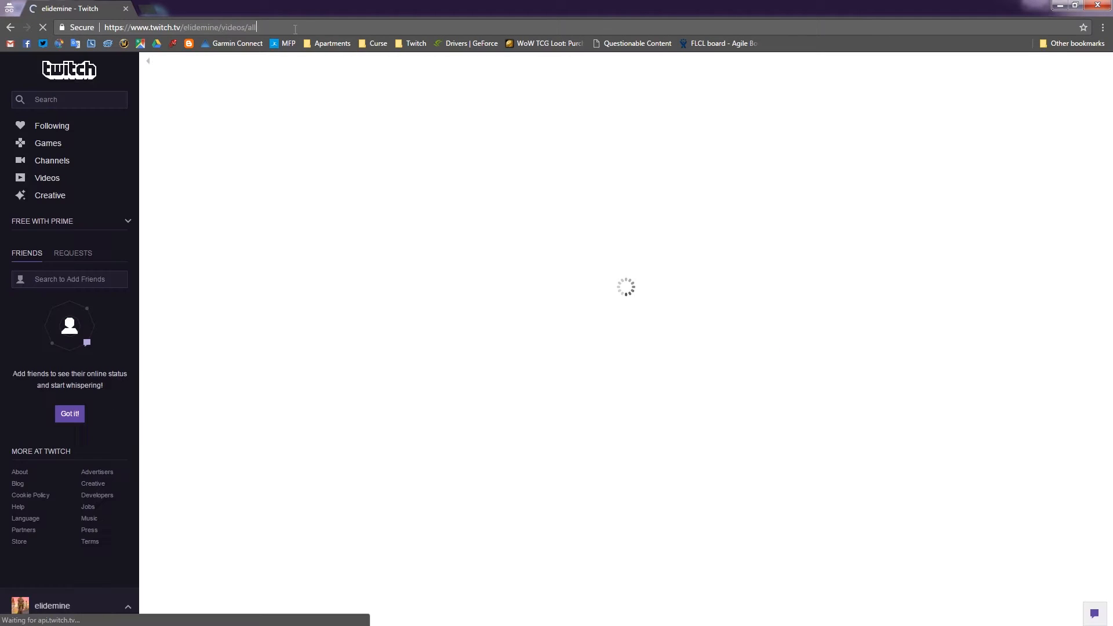
{"action": "key", "text": "BackSpace"}
{"action": "key", "text": "BackSpace"}
{"action": "key", "text": "BackSpace"}
{"action": "key", "text": "BackSpace"}
{"action": "key", "text": "BackSpace"}
{"action": "key", "text": "BackSpace"}
{"action": "key", "text": "BackSpace"}
{"action": "key", "text": "BackSpace"}
{"action": "key", "text": "BackSpace"}
{"action": "key", "text": "BackSpace"}
{"action": "key", "text": "BackSpace"}
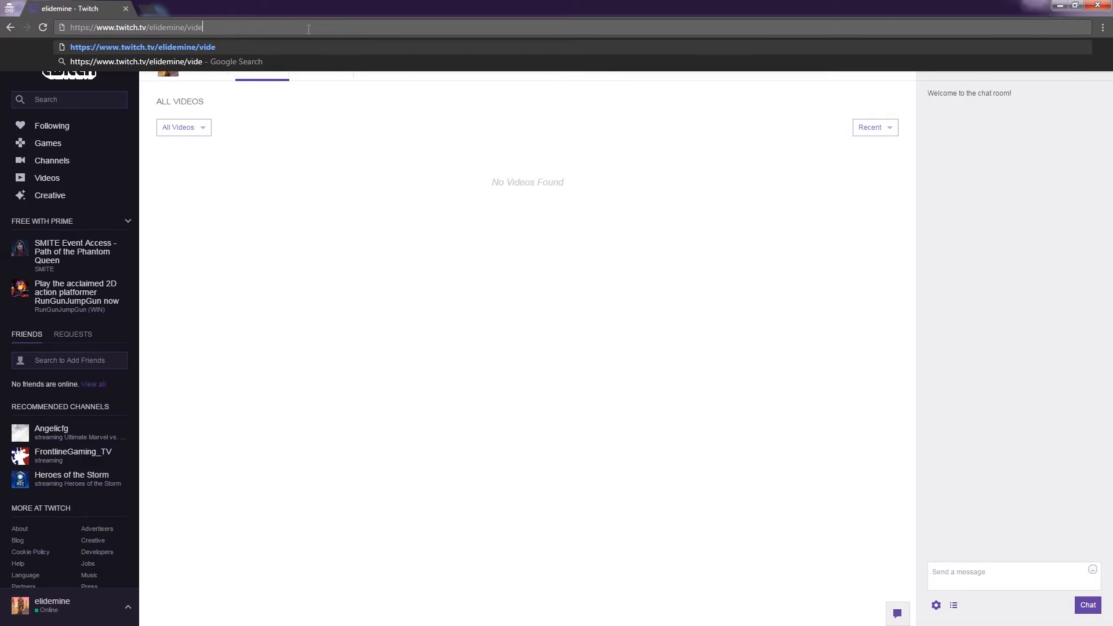
{"action": "key", "text": "Return"}
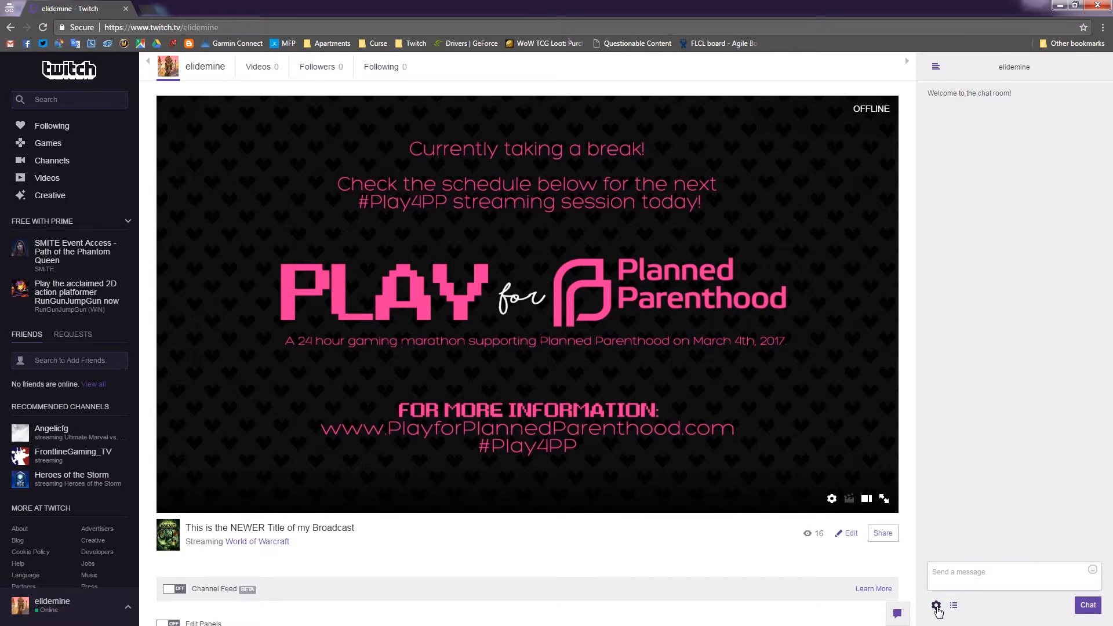
{"action": "left_click", "coordinate": [936, 606]}
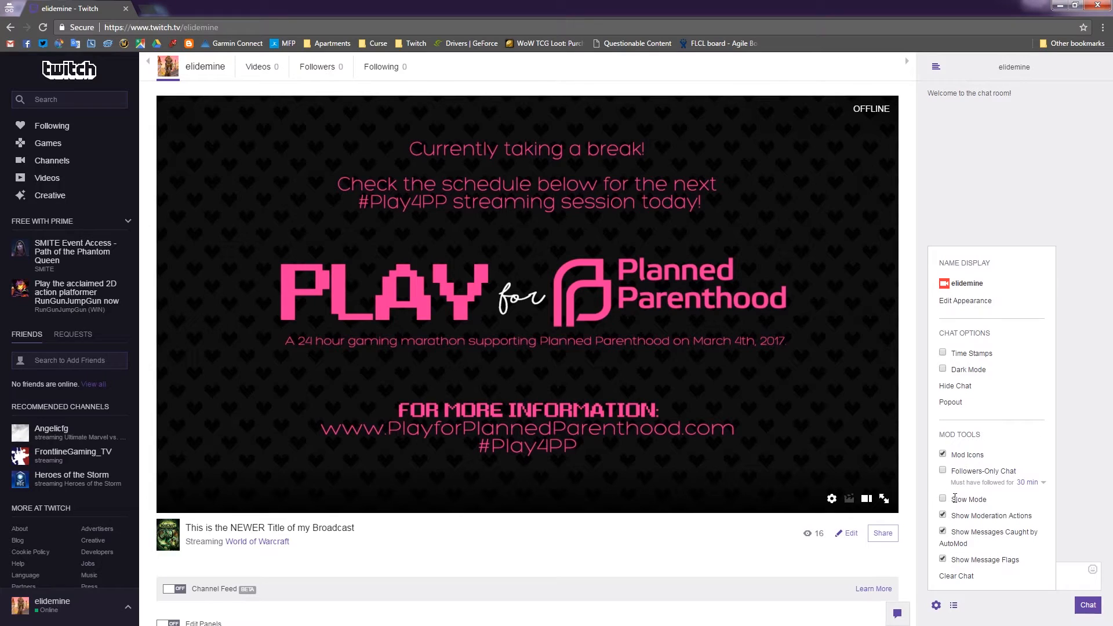
{"action": "left_click", "coordinate": [936, 605]}
{"action": "left_click", "coordinate": [966, 579]}
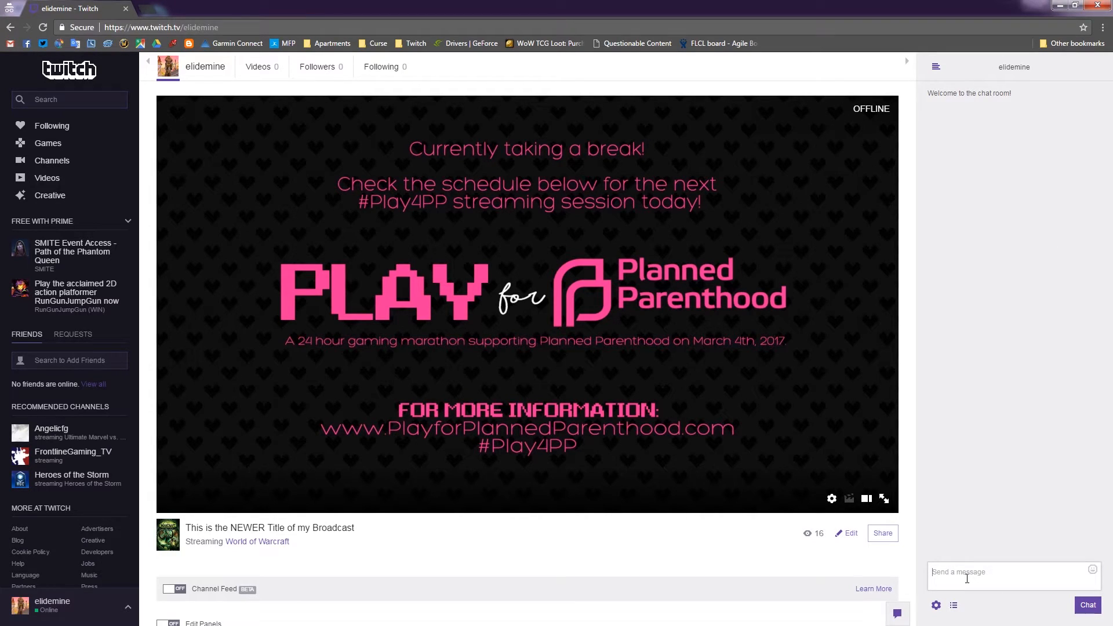
Send the message 'Typing' in chat, then draft a /timeout command.
{"action": "type", "text": "Typing"}
{"action": "key", "text": "Return"}
{"action": "type", "text": "/timeout"}
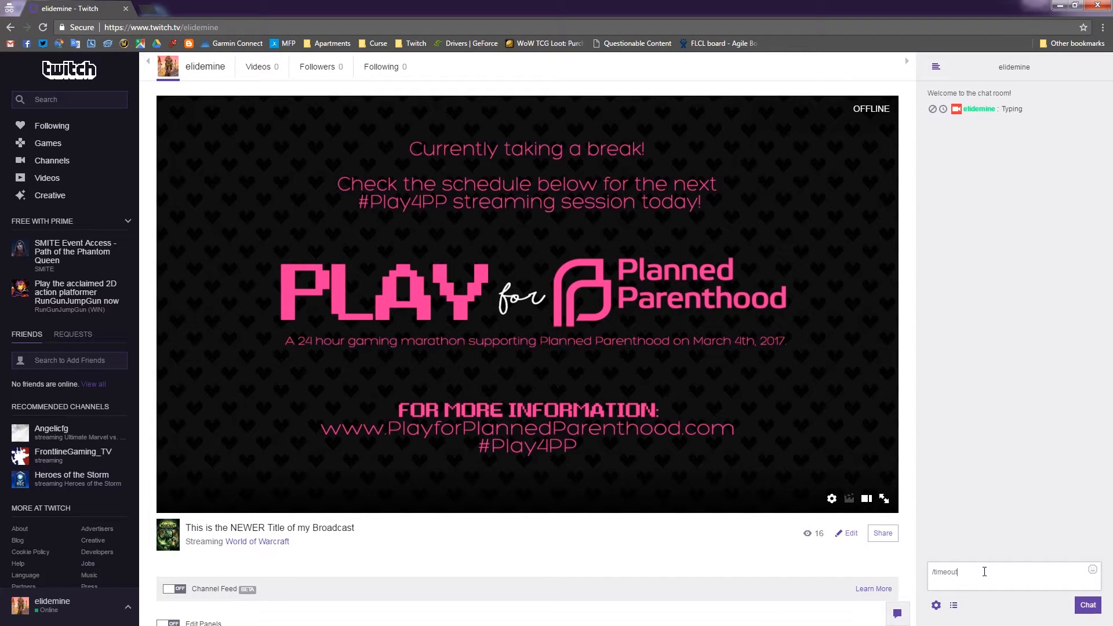
{"action": "key", "text": "ctrl+a"}
Draft /ban, /unban and /untimeout commands, clearing each without sending.
{"action": "type", "text": "/ban elidemine"}
{"action": "key", "text": "ctrl+a"}
{"action": "key", "text": "BackSpace"}
{"action": "type", "text": "/unban"}
{"action": "key", "text": "ctrl+a"}
{"action": "key", "text": "BackSpace"}
{"action": "type", "text": "/untimeout"}
{"action": "key", "text": "ctrl+a"}
{"action": "key", "text": "BackSpace"}
Open chat settings and check the followers-only follow time, leaving it at 30 minutes.
{"action": "left_click", "coordinate": [936, 605]}
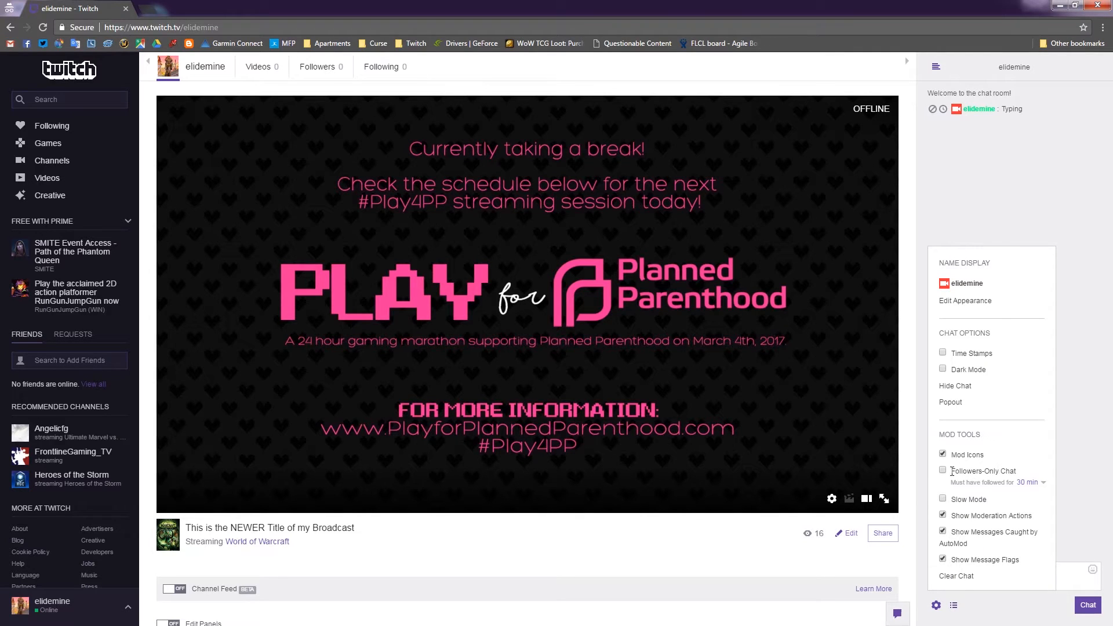
{"action": "left_click", "coordinate": [1030, 482]}
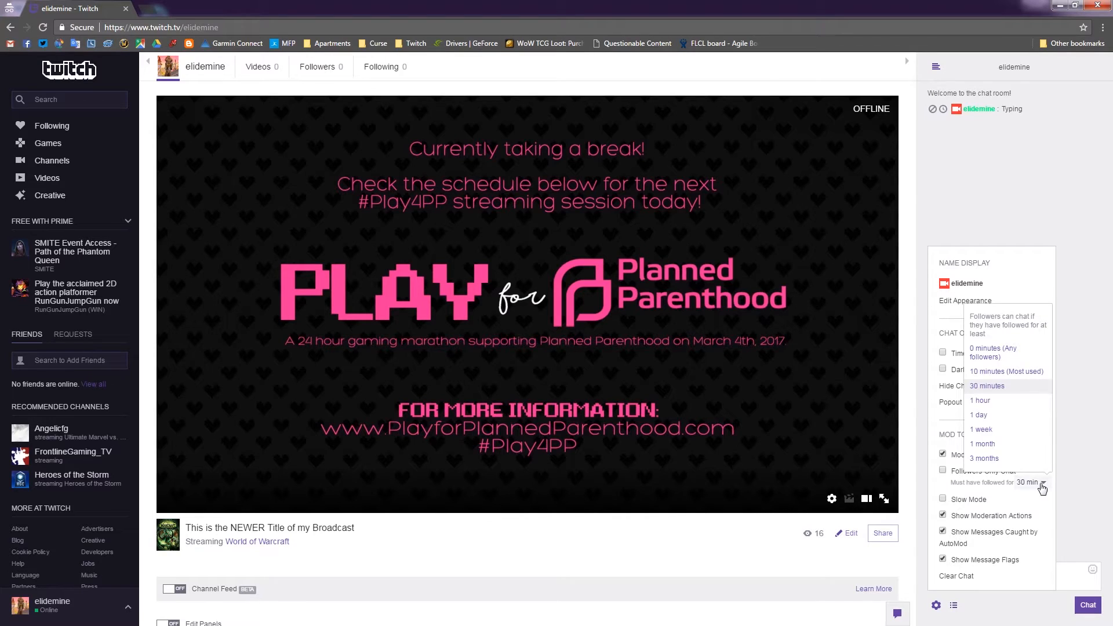
{"action": "left_click", "coordinate": [1040, 484]}
{"action": "left_click", "coordinate": [1038, 484]}
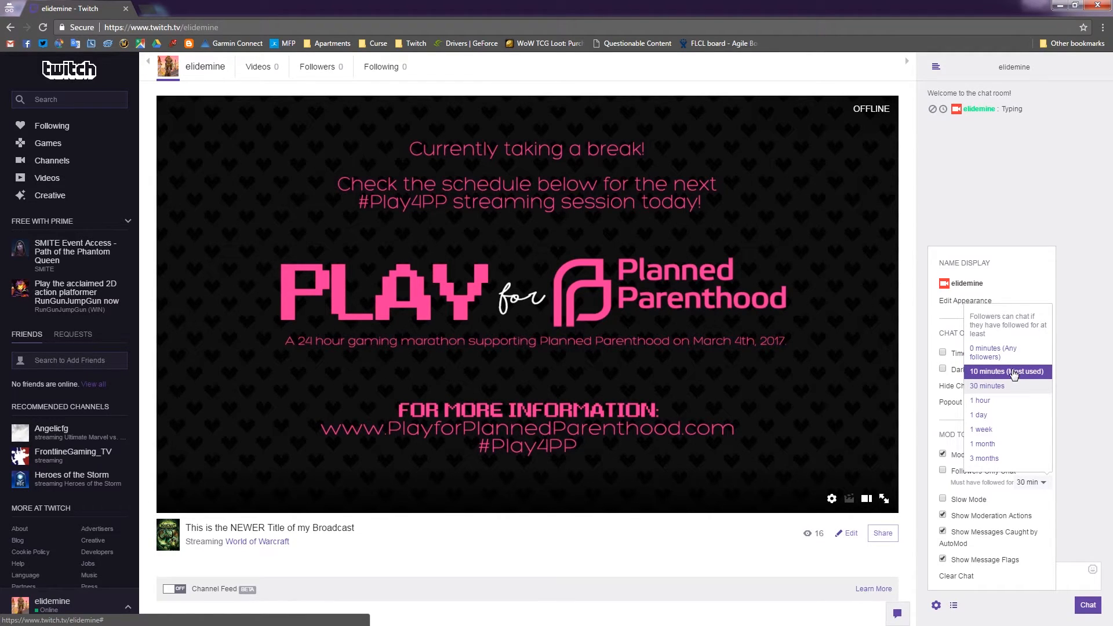
{"action": "left_click", "coordinate": [997, 497]}
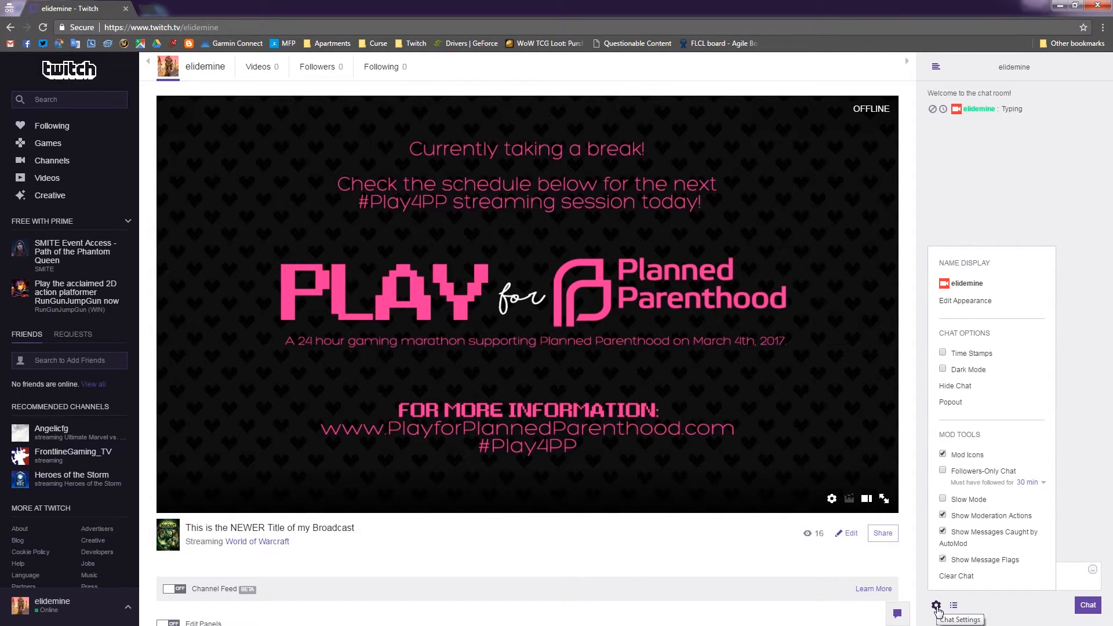
Close chat settings and grant a viewer moderator rights with the /mod chat command.
{"action": "left_click", "coordinate": [936, 606]}
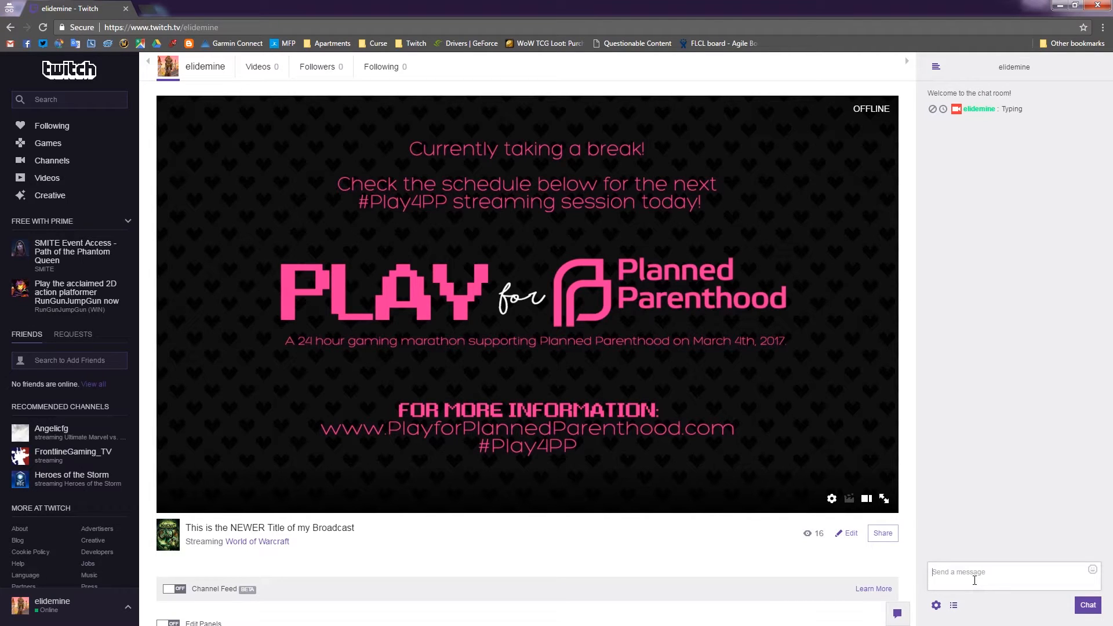
{"action": "key", "text": "Return"}
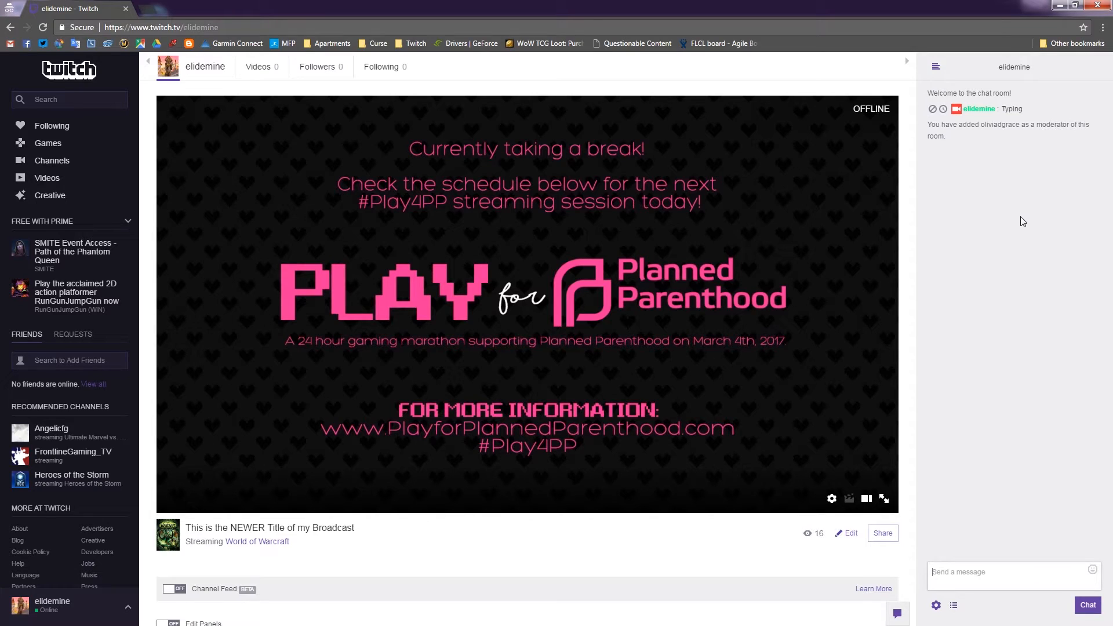
{"action": "triple_click", "coordinate": [954, 134]}
{"action": "left_click", "coordinate": [972, 165]}
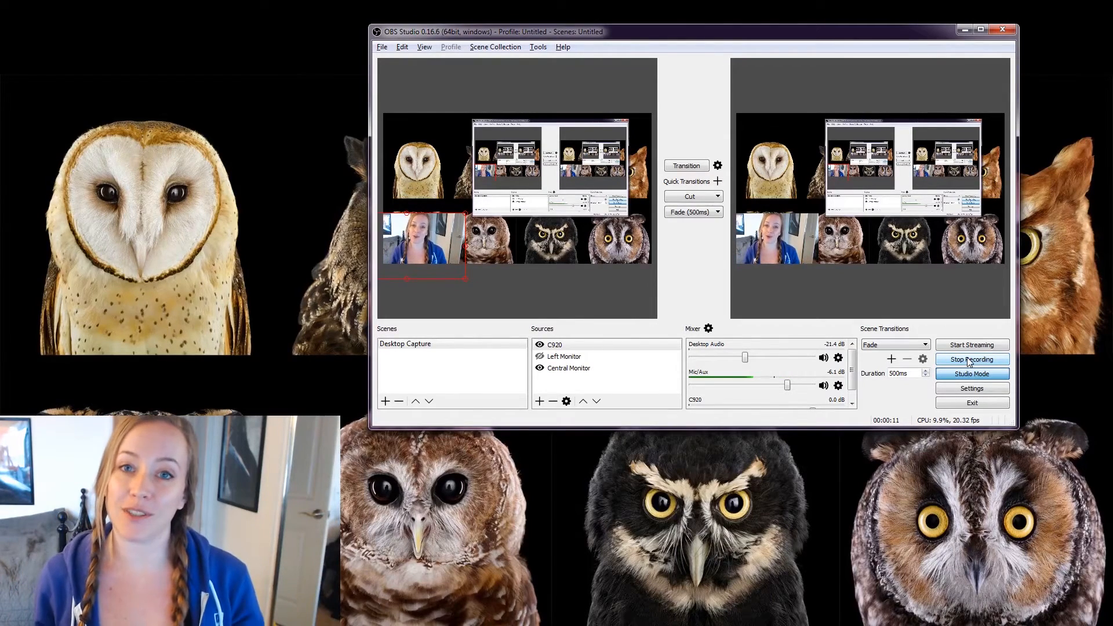
Shift the OBS window slightly right and raise the C920 webcam source in the preview.
{"action": "mouse_move", "coordinate": [827, 32]}
{"action": "left_mouse_down"}
{"action": "mouse_move", "coordinate": [808, 32]}
{"action": "mouse_move", "coordinate": [847, 31]}
{"action": "left_mouse_up"}
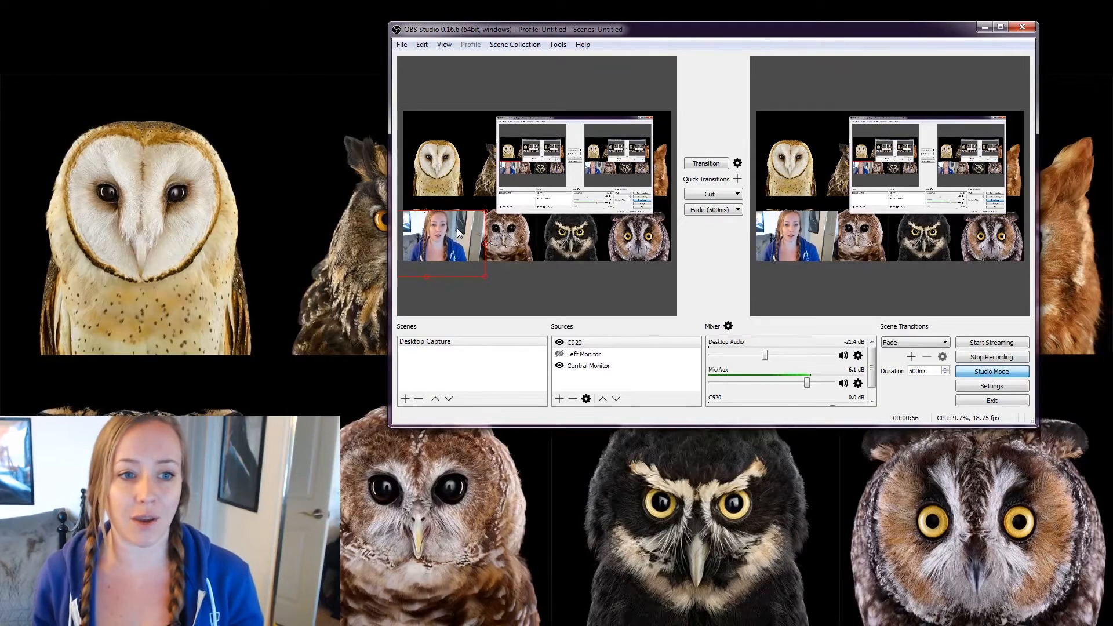
{"action": "left_click_drag", "start_coordinate": [457, 232], "coordinate": [463, 221]}
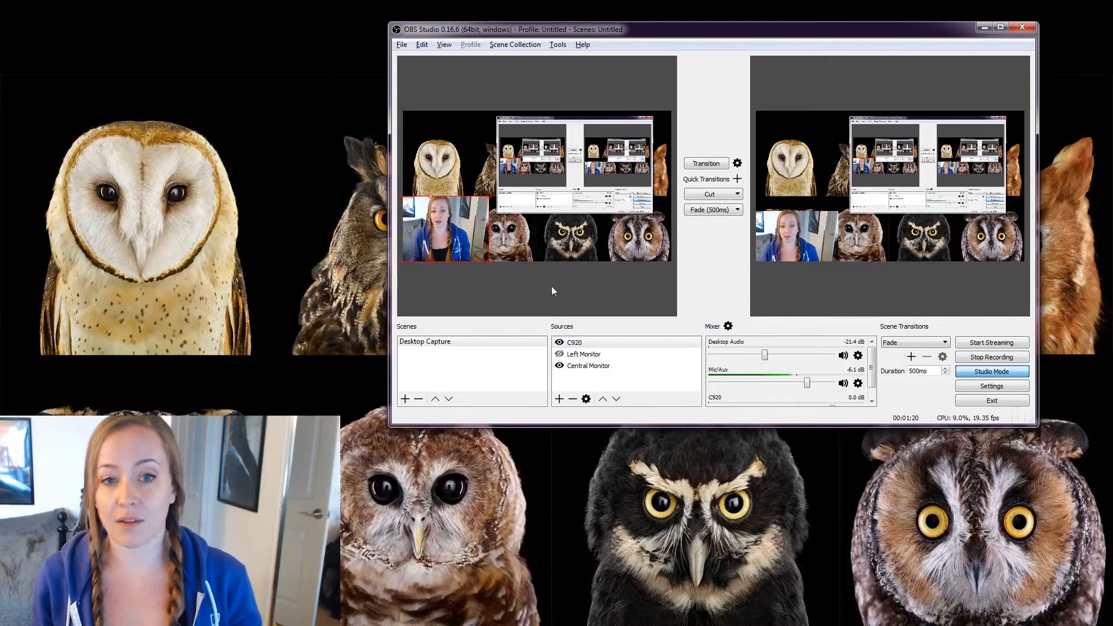
Adjust the C920 webcam's lower-left position, transitioning each attempt live until preview and program match.
{"action": "left_click", "coordinate": [706, 164]}
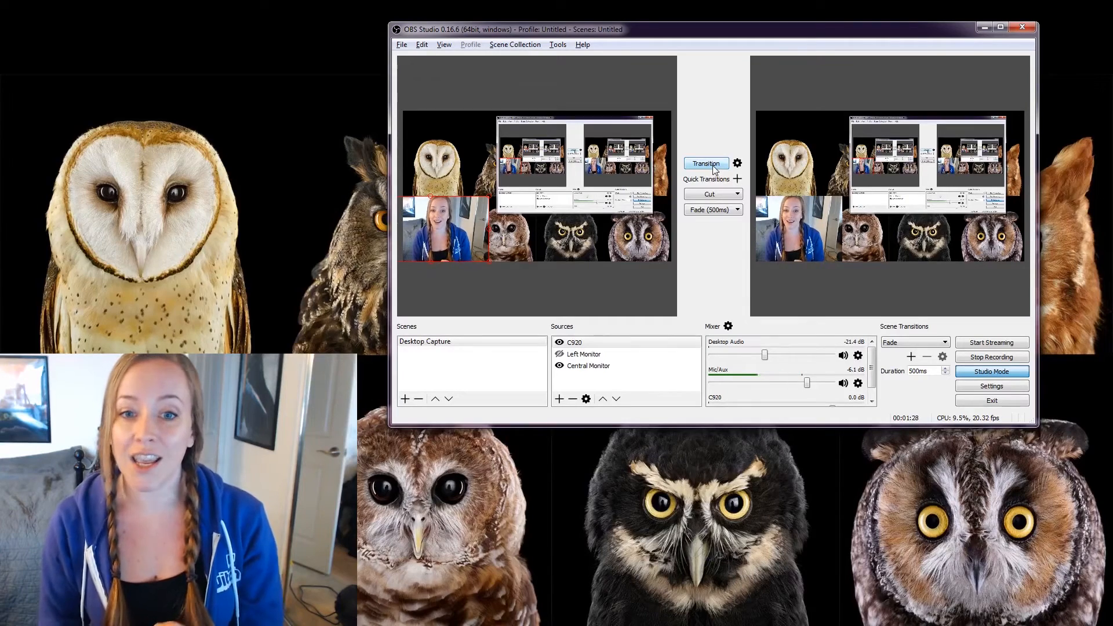
{"action": "left_click_drag", "start_coordinate": [475, 211], "coordinate": [475, 256]}
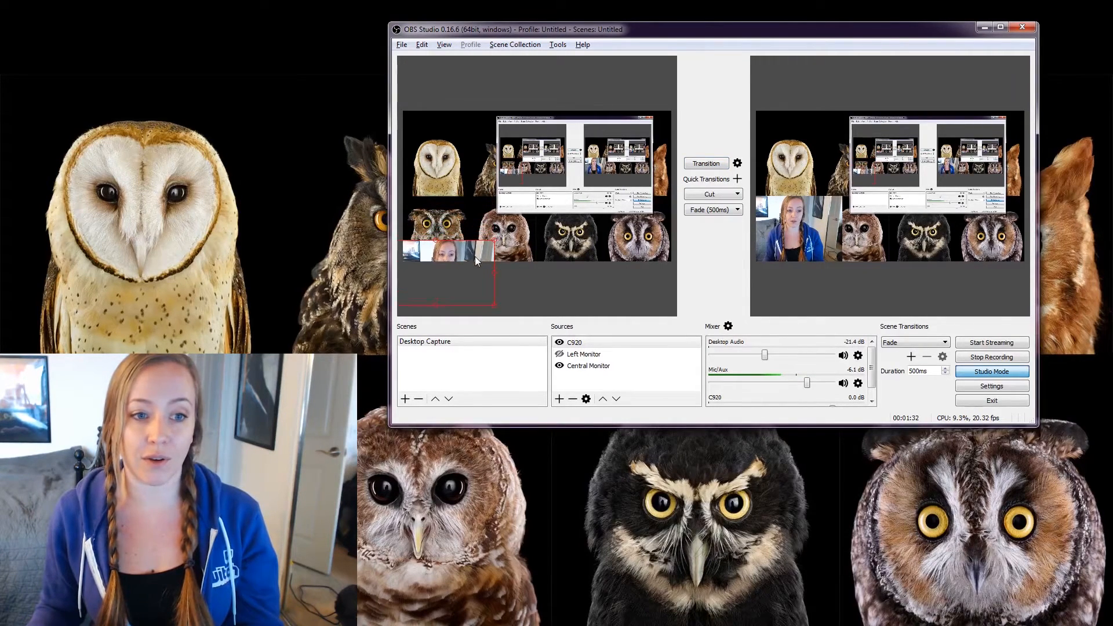
{"action": "left_click", "coordinate": [706, 165]}
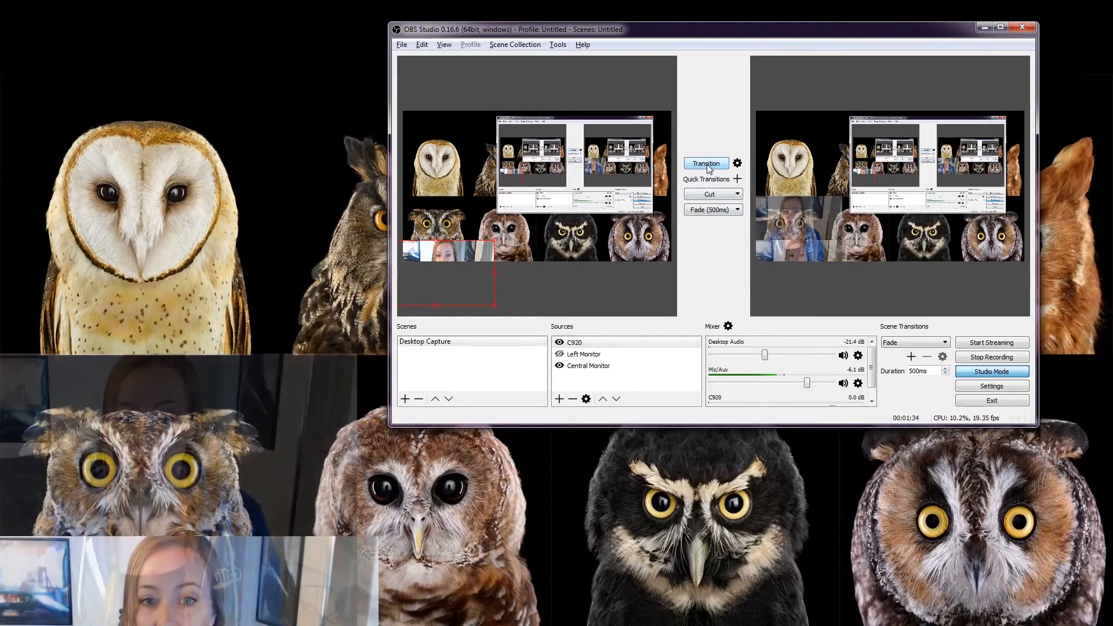
{"action": "left_click_drag", "start_coordinate": [474, 260], "coordinate": [471, 212]}
{"action": "left_click", "coordinate": [705, 163]}
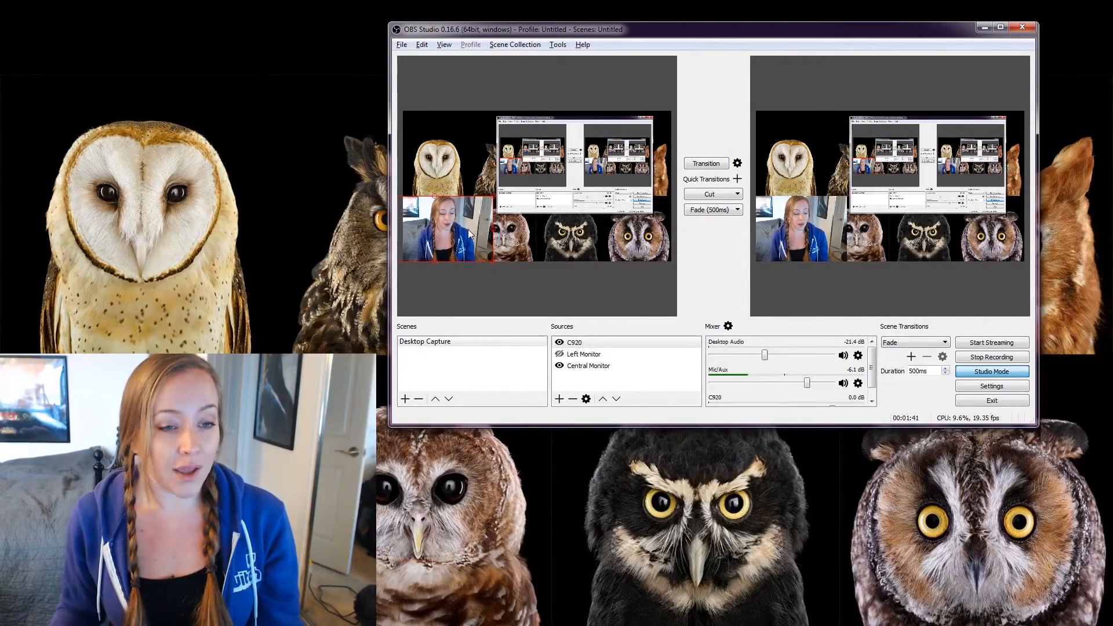
{"action": "left_click_drag", "start_coordinate": [446, 231], "coordinate": [446, 242]}
{"action": "left_click", "coordinate": [708, 164]}
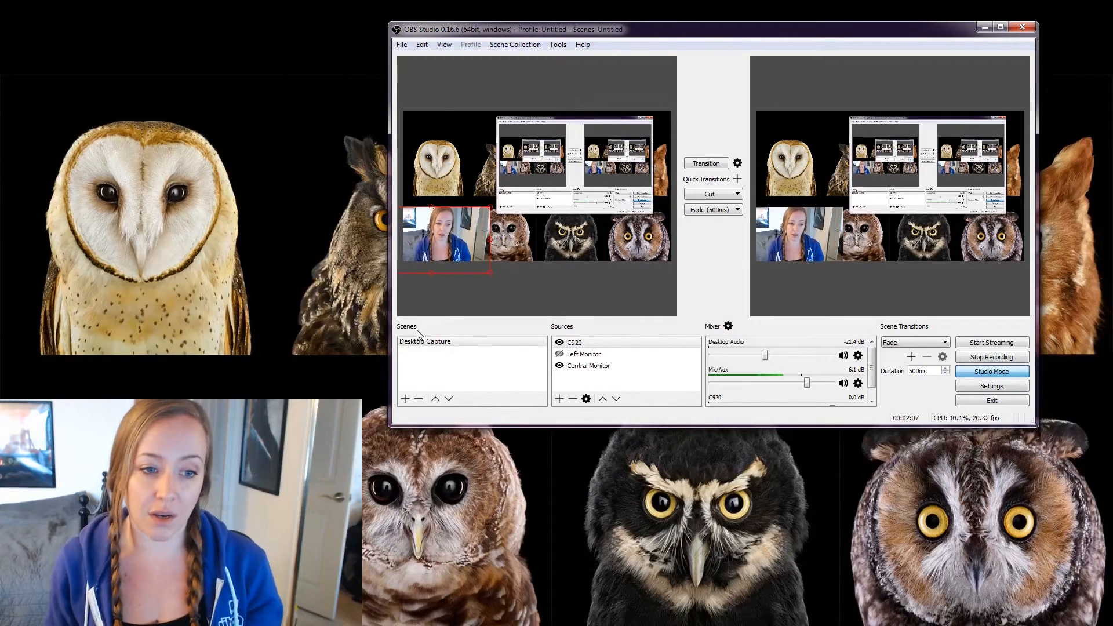
{"action": "left_click", "coordinate": [465, 343]}
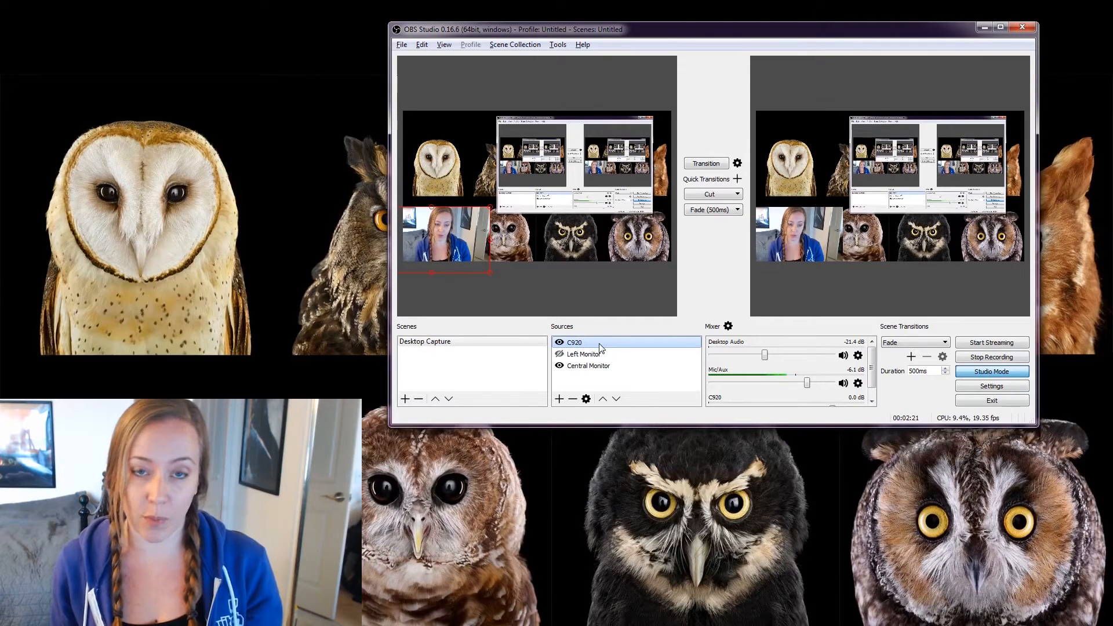
{"action": "left_click", "coordinate": [559, 343]}
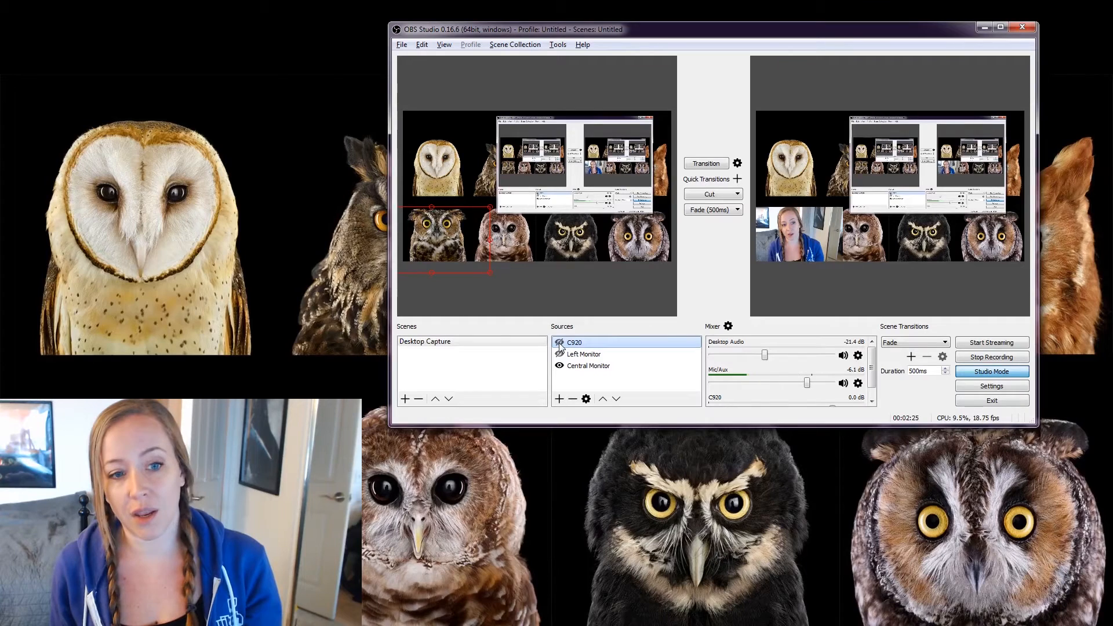
{"action": "left_click", "coordinate": [559, 343]}
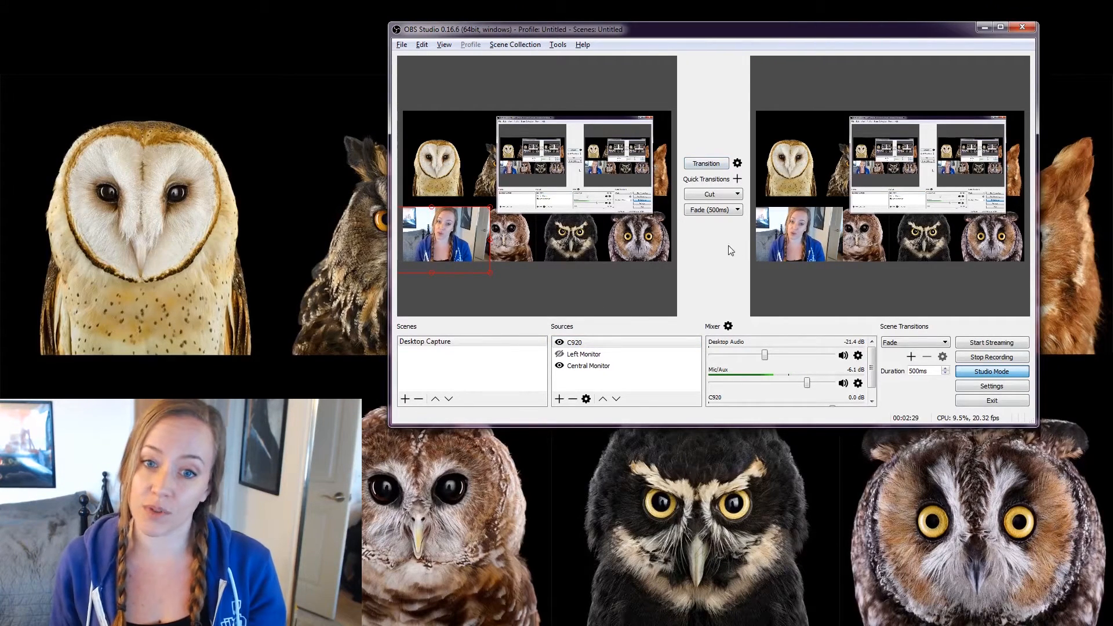
{"action": "left_click", "coordinate": [560, 354]}
{"action": "left_click", "coordinate": [560, 355]}
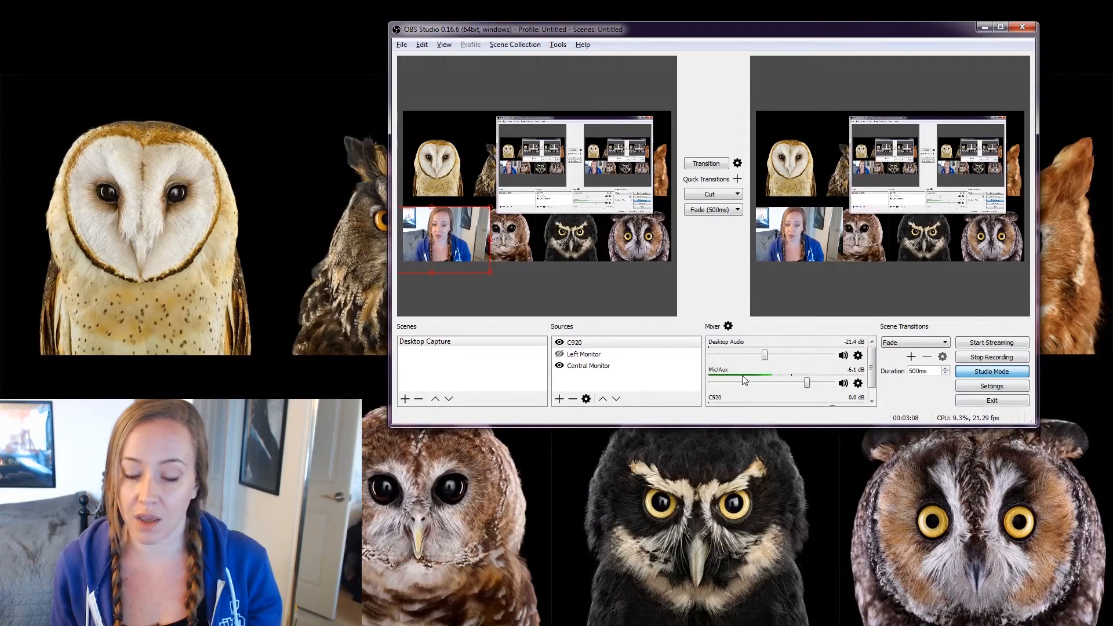
{"action": "left_click", "coordinate": [858, 383]}
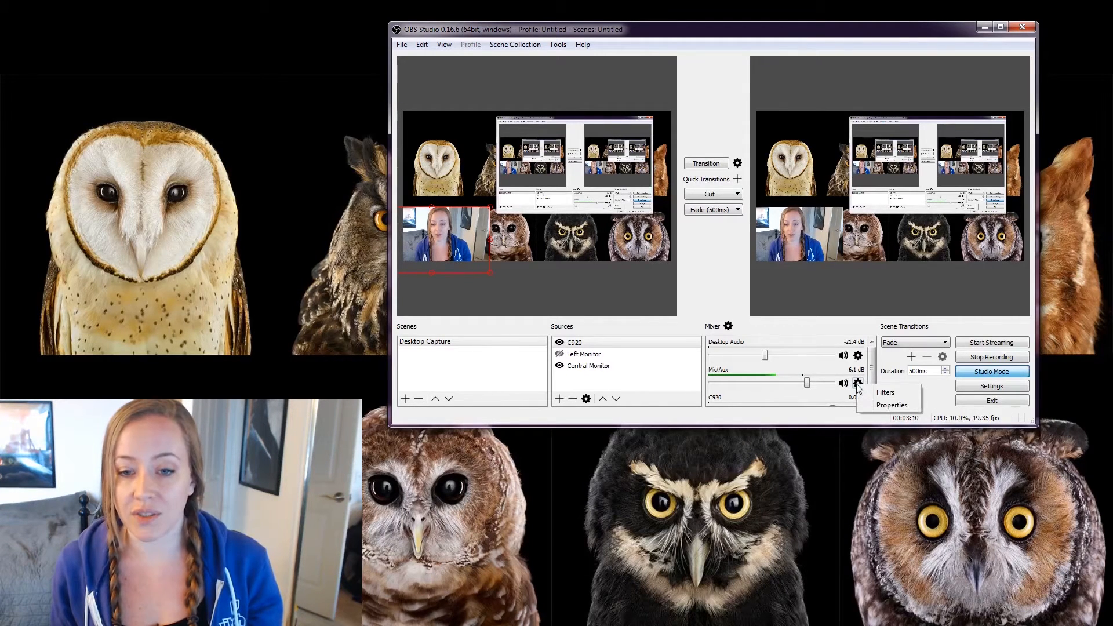
{"action": "left_click", "coordinate": [876, 407]}
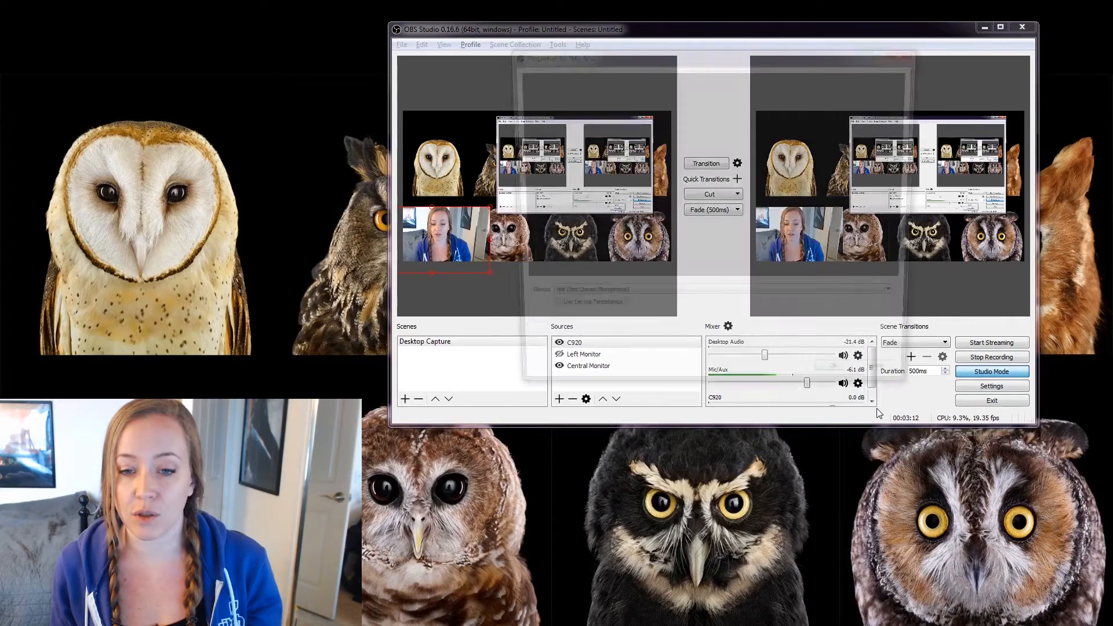
{"action": "left_click", "coordinate": [788, 302]}
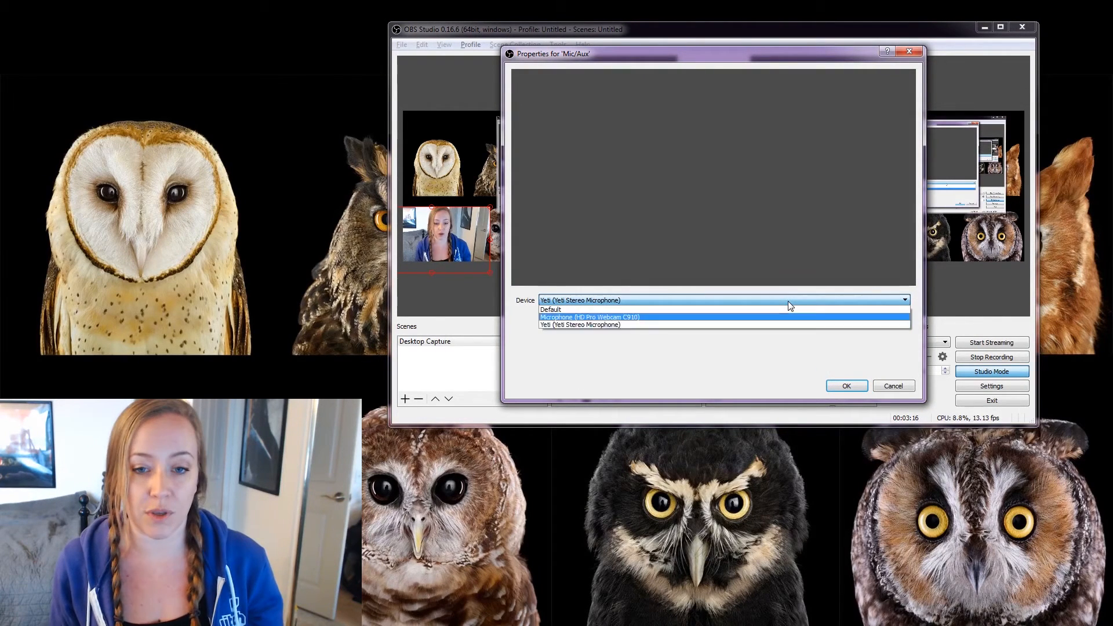
{"action": "left_click", "coordinate": [898, 391]}
{"action": "left_click", "coordinate": [895, 388]}
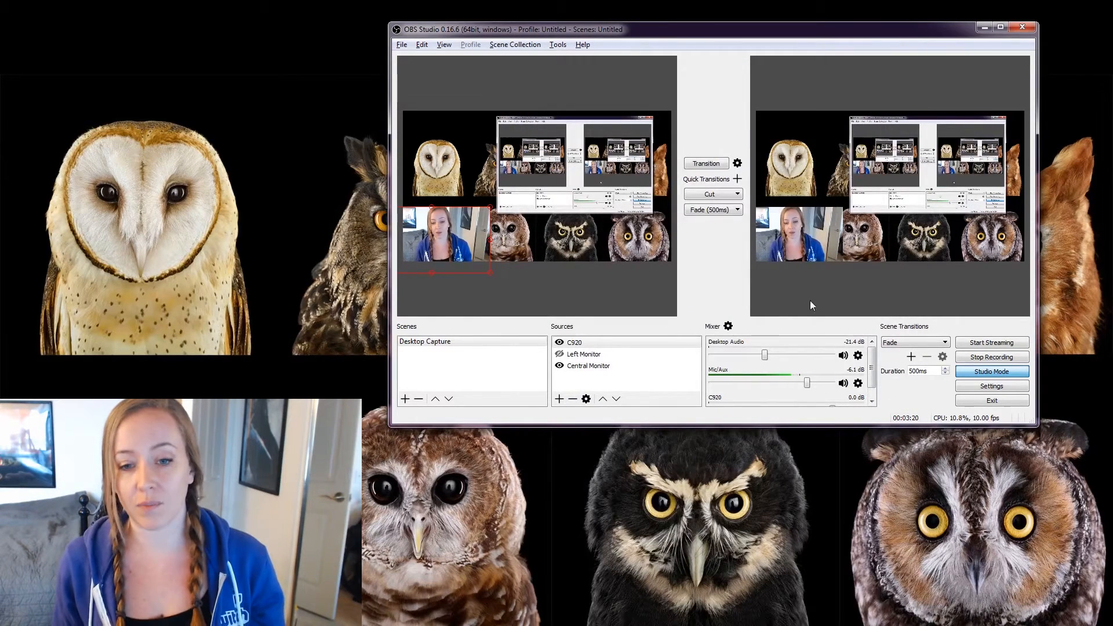
{"action": "left_click", "coordinate": [858, 356]}
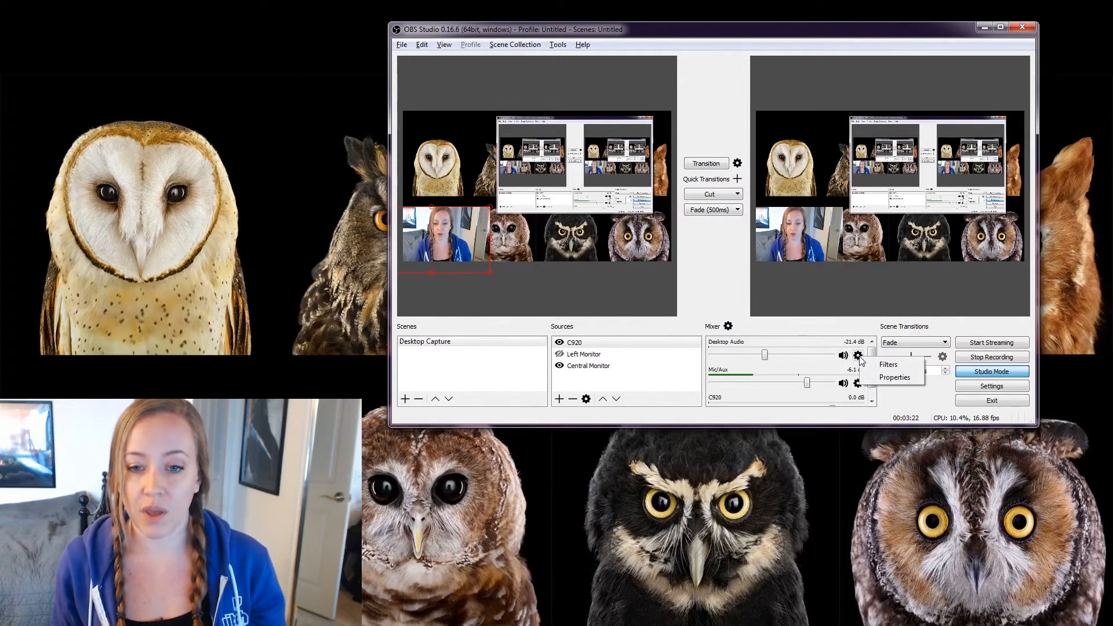
{"action": "left_click", "coordinate": [860, 328]}
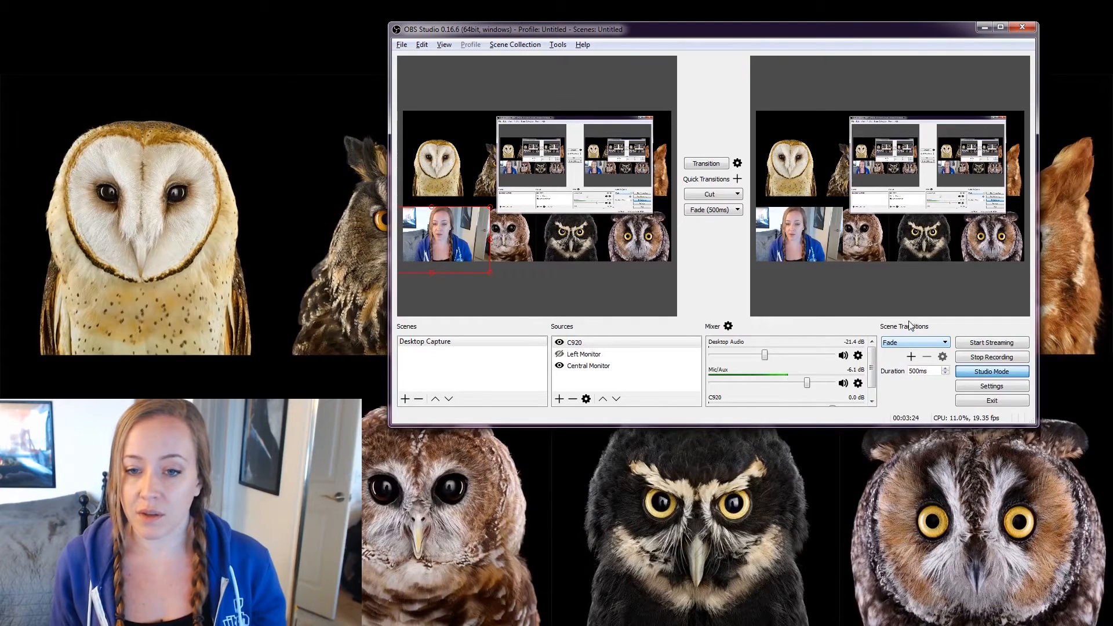
{"action": "left_click", "coordinate": [926, 343]}
{"action": "left_click", "coordinate": [926, 342]}
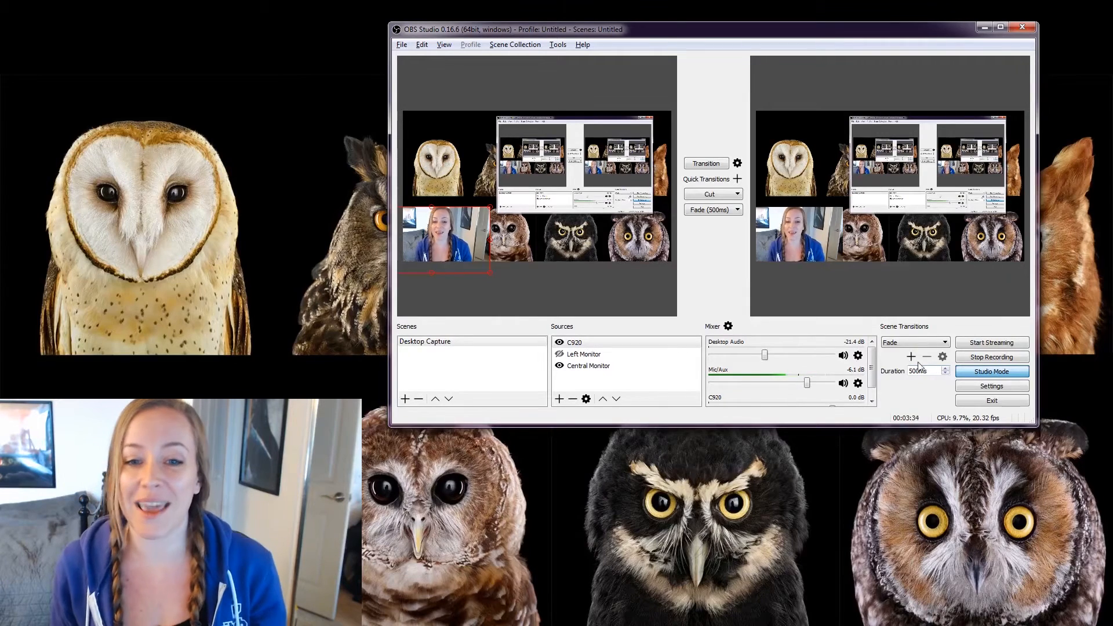
{"action": "left_click", "coordinate": [993, 376]}
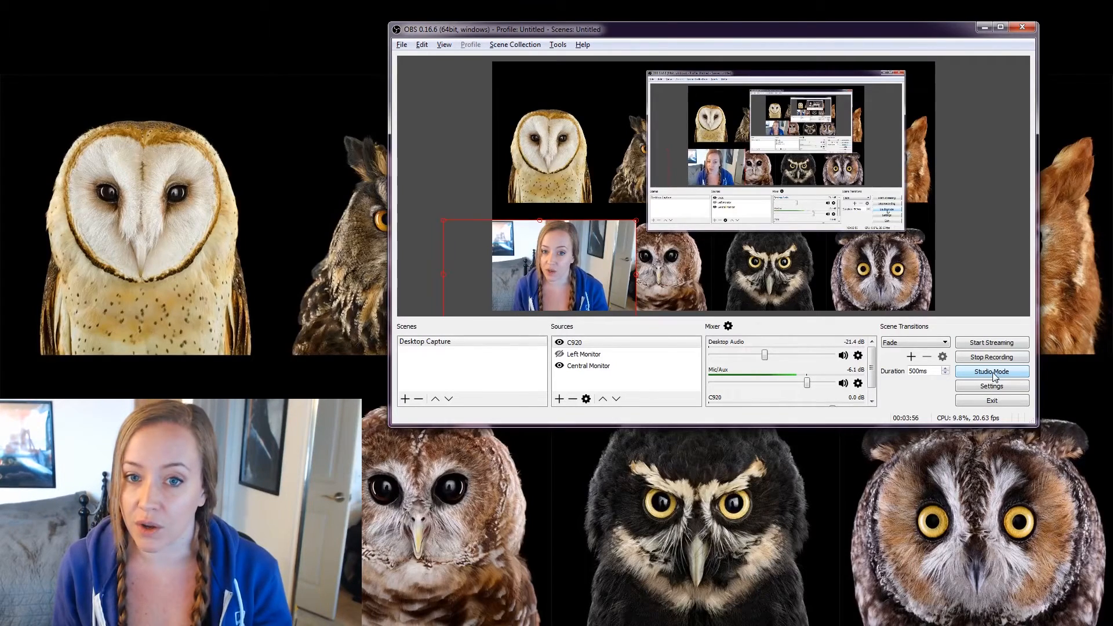
{"action": "left_click", "coordinate": [994, 375]}
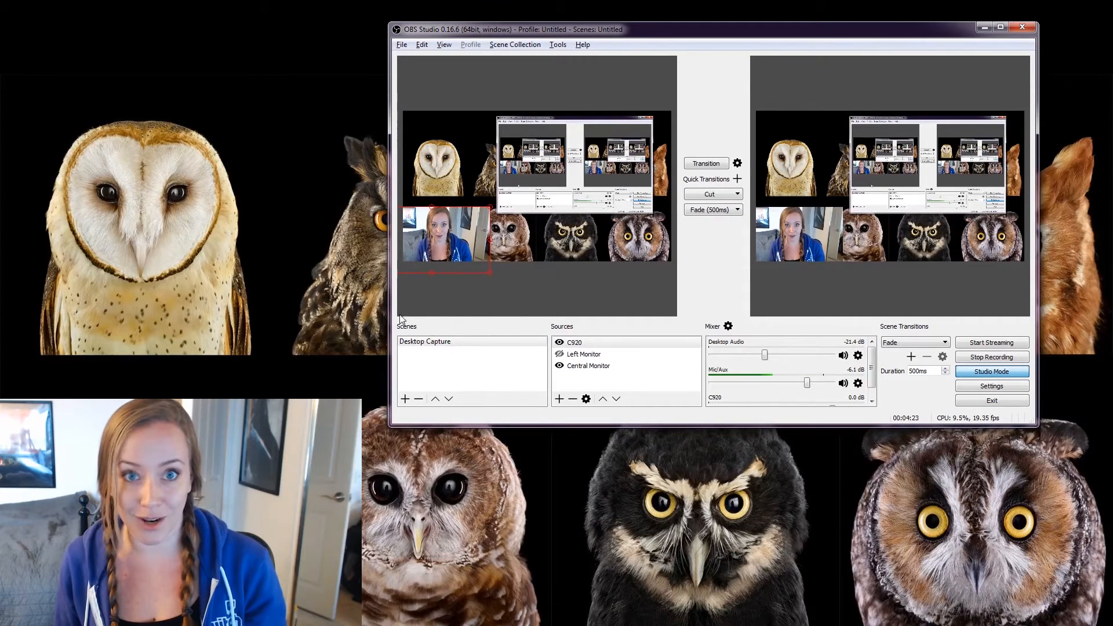
Create a new scene named 'P4PP Setup', correcting the typo in the name.
{"action": "left_click", "coordinate": [405, 399]}
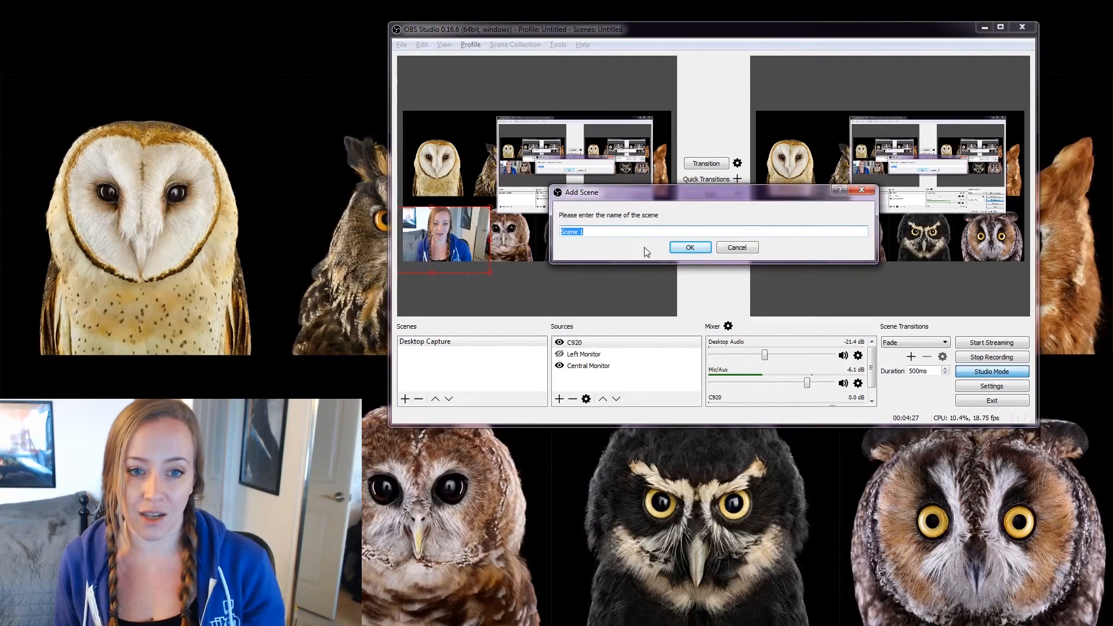
{"action": "type", "text": "P4pp"}
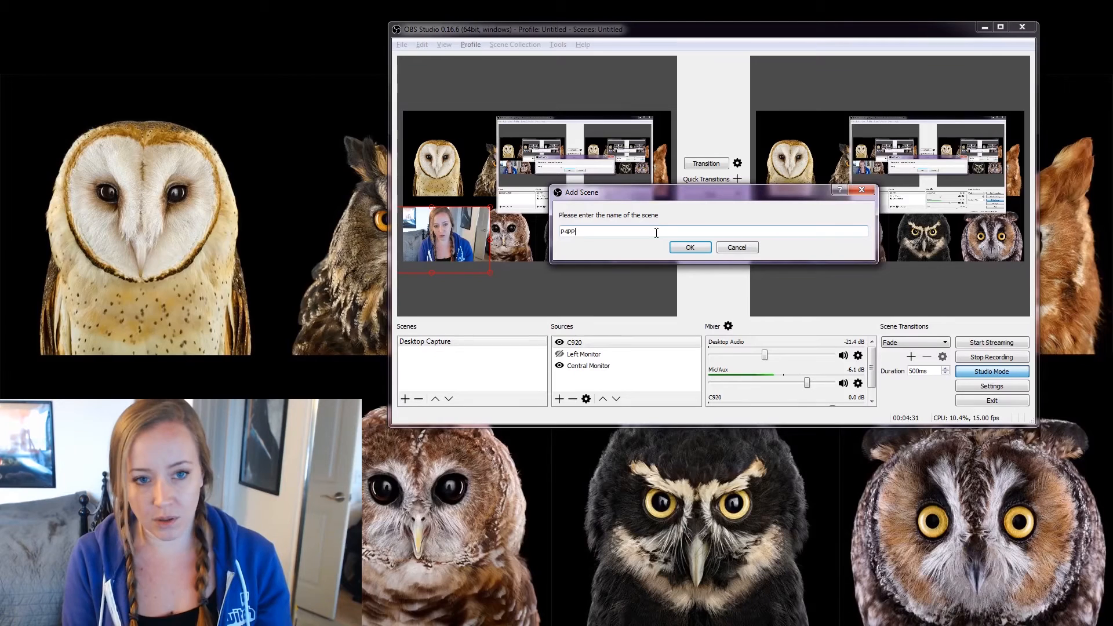
{"action": "key", "text": "BackSpace"}
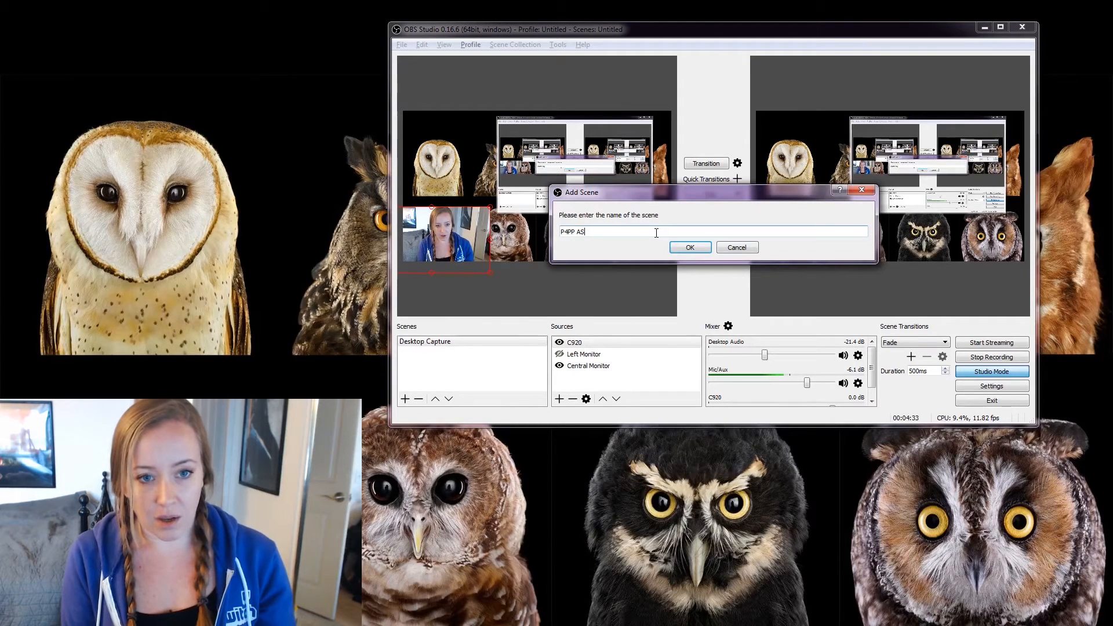
{"action": "type", "text": "up"}
{"action": "key", "text": "Return"}
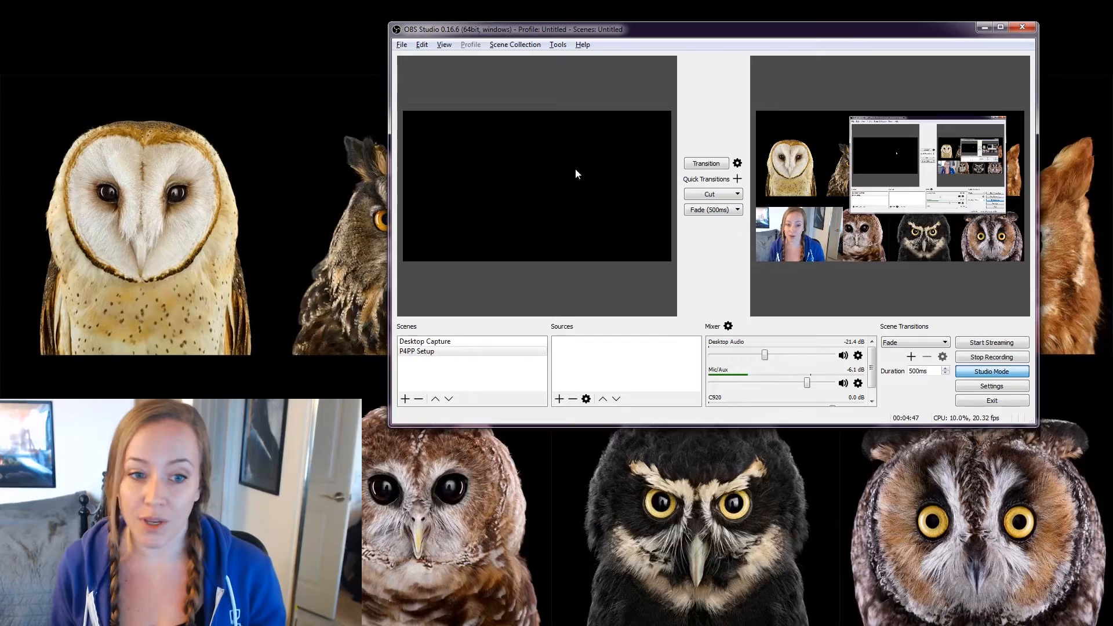
Select the empty P4PP Setup scene and bring up the Add source menu.
{"action": "left_click", "coordinate": [459, 351]}
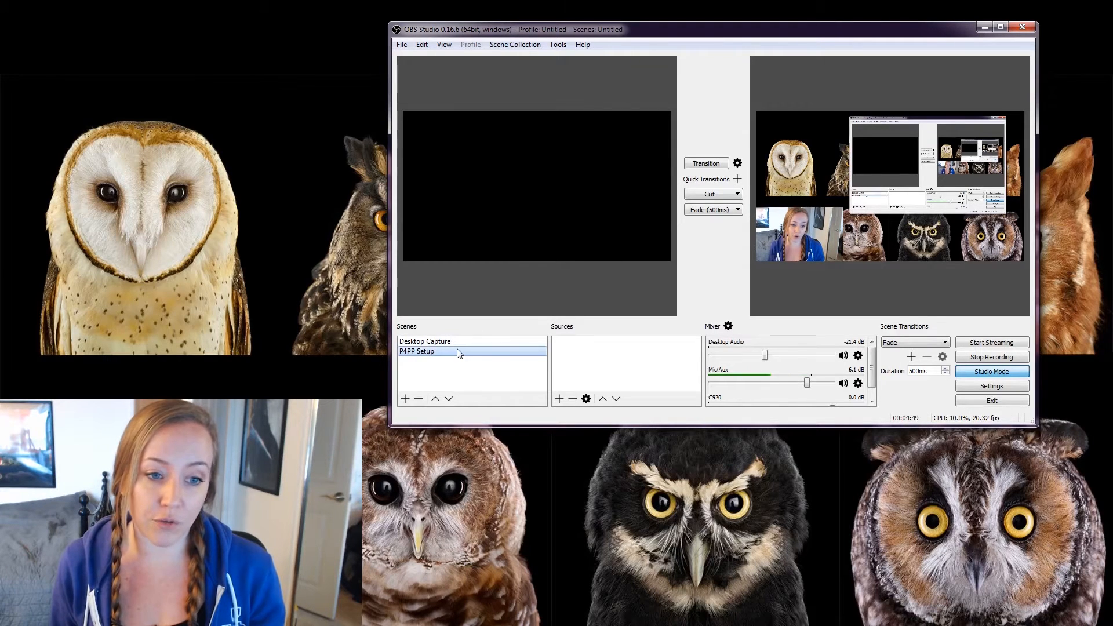
{"action": "left_click", "coordinate": [559, 400]}
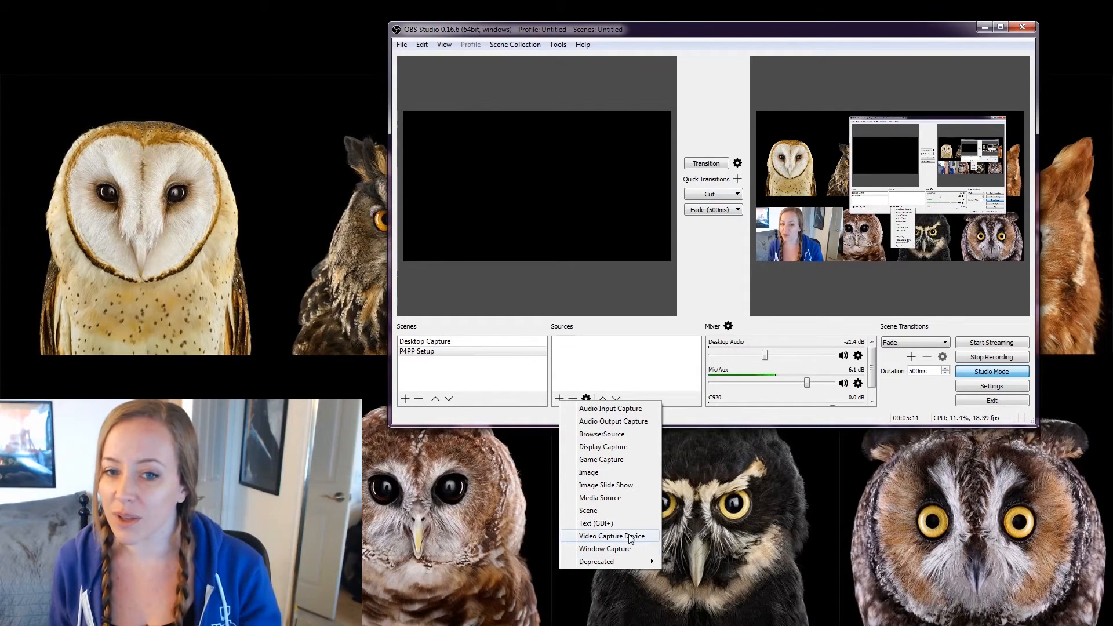
Add a Game Capture source named 'WoW' to the P4PP Setup scene.
{"action": "left_click", "coordinate": [619, 460]}
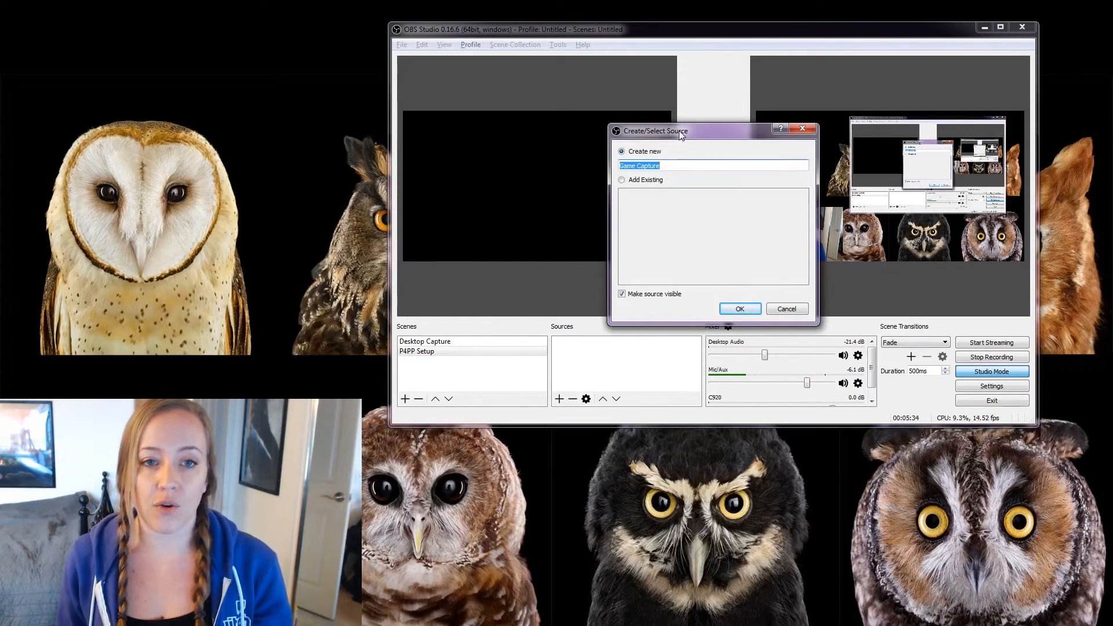
{"action": "double_click", "coordinate": [671, 124]}
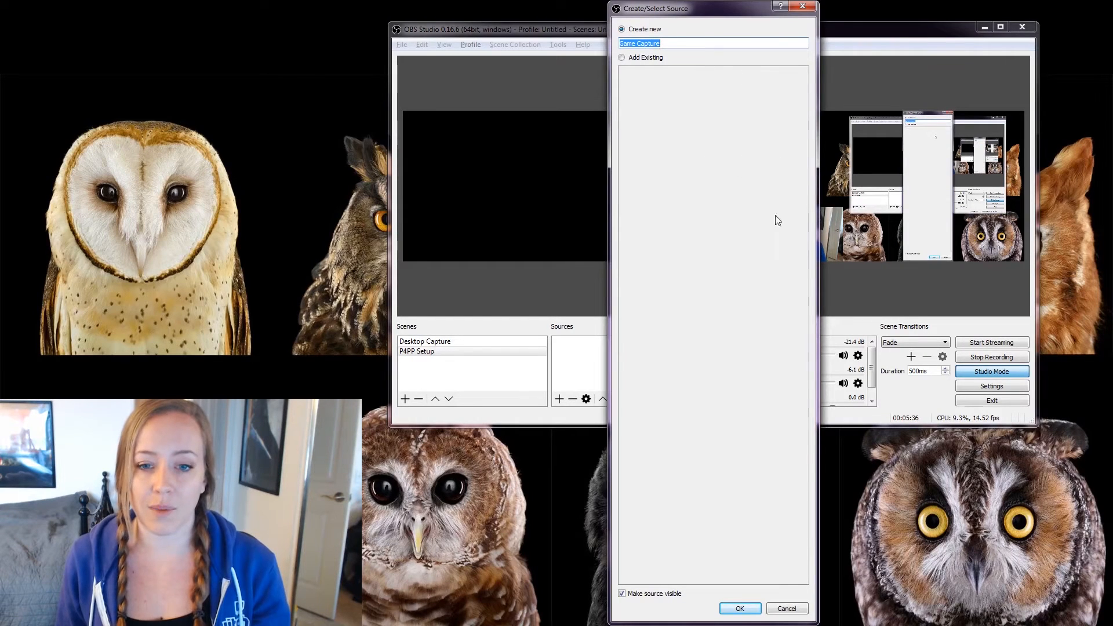
{"action": "left_click_drag", "start_coordinate": [740, 5], "coordinate": [655, 144]}
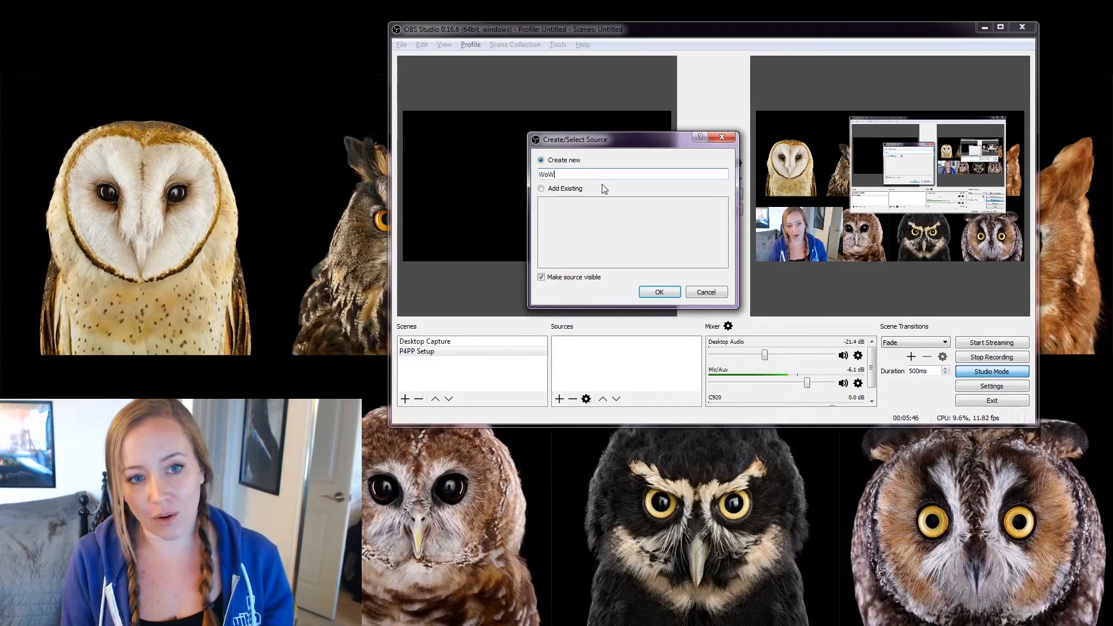
{"action": "left_click", "coordinate": [648, 292]}
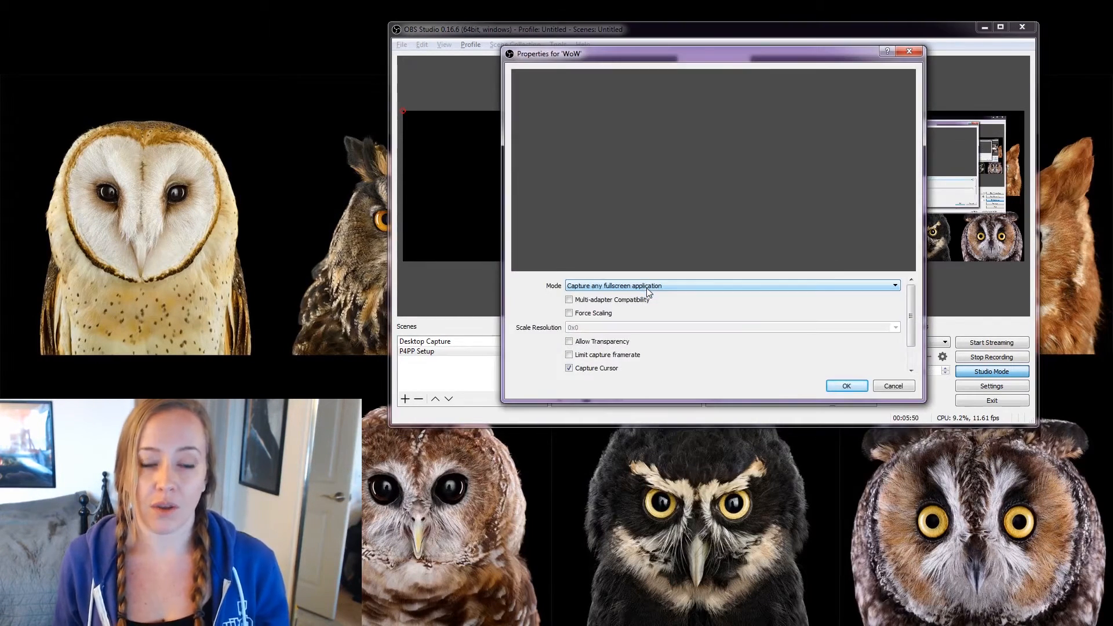
Set the WoW capture mode to Capture specific window and list the running windows.
{"action": "left_click_drag", "start_coordinate": [704, 58], "coordinate": [519, 56]}
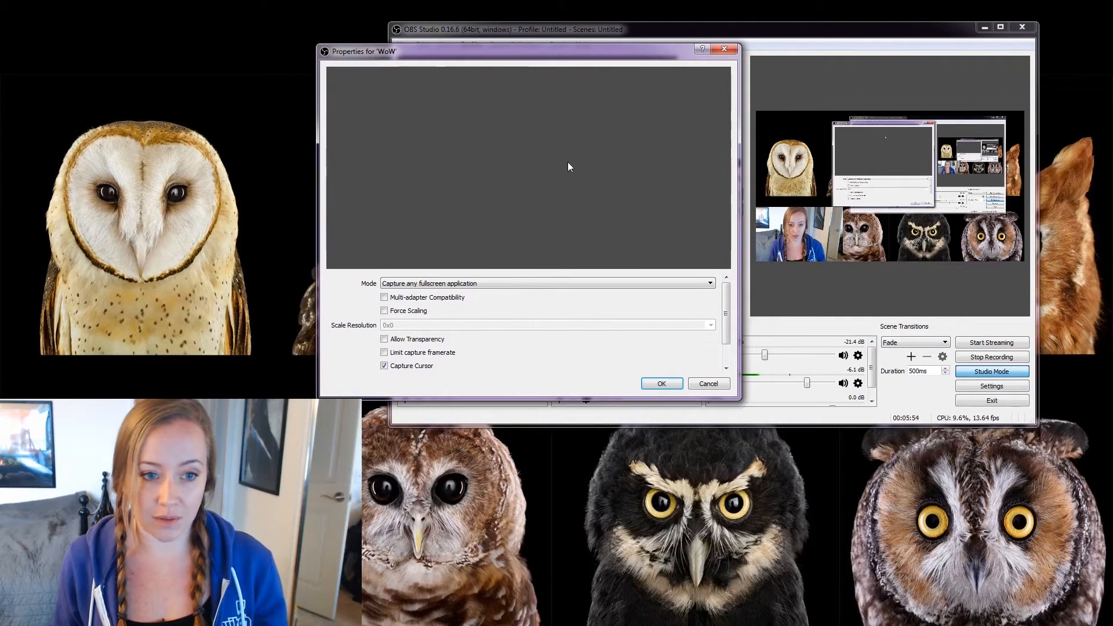
{"action": "left_click", "coordinate": [509, 282]}
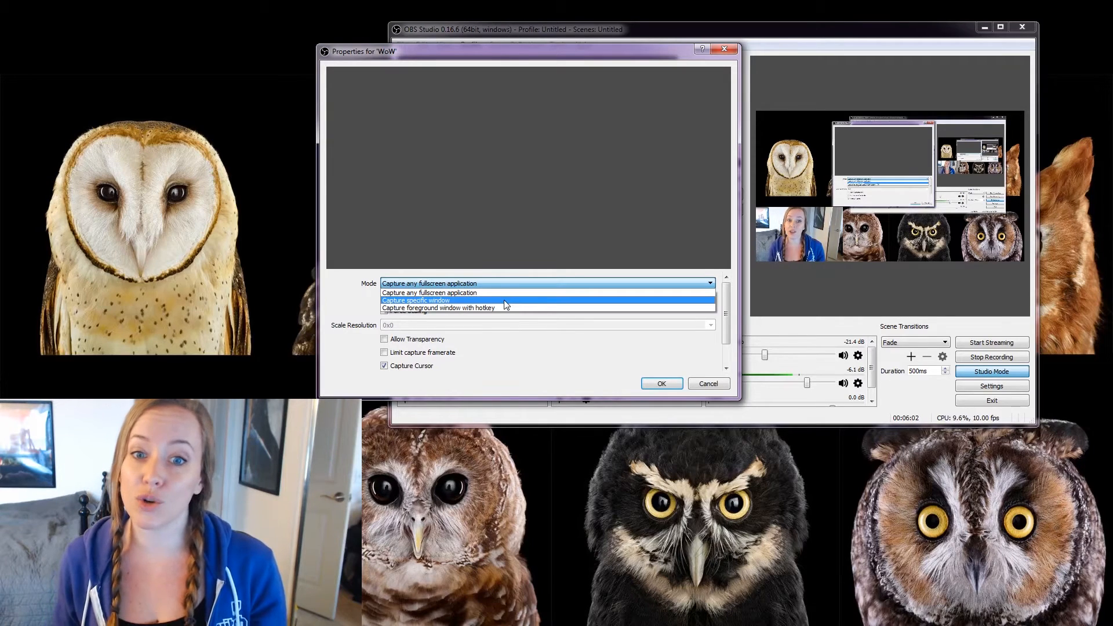
{"action": "left_click", "coordinate": [506, 300]}
{"action": "left_click", "coordinate": [554, 269]}
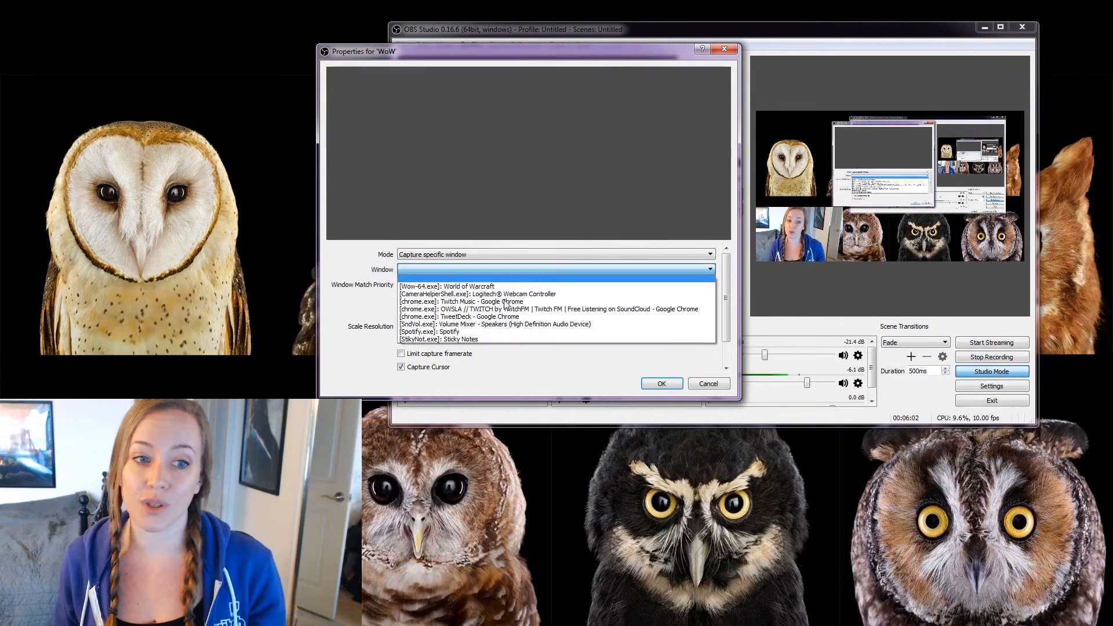
Capture the [Wow-64.exe]: World of Warcraft window, keeping Executable Name match priority.
{"action": "left_click", "coordinate": [565, 285]}
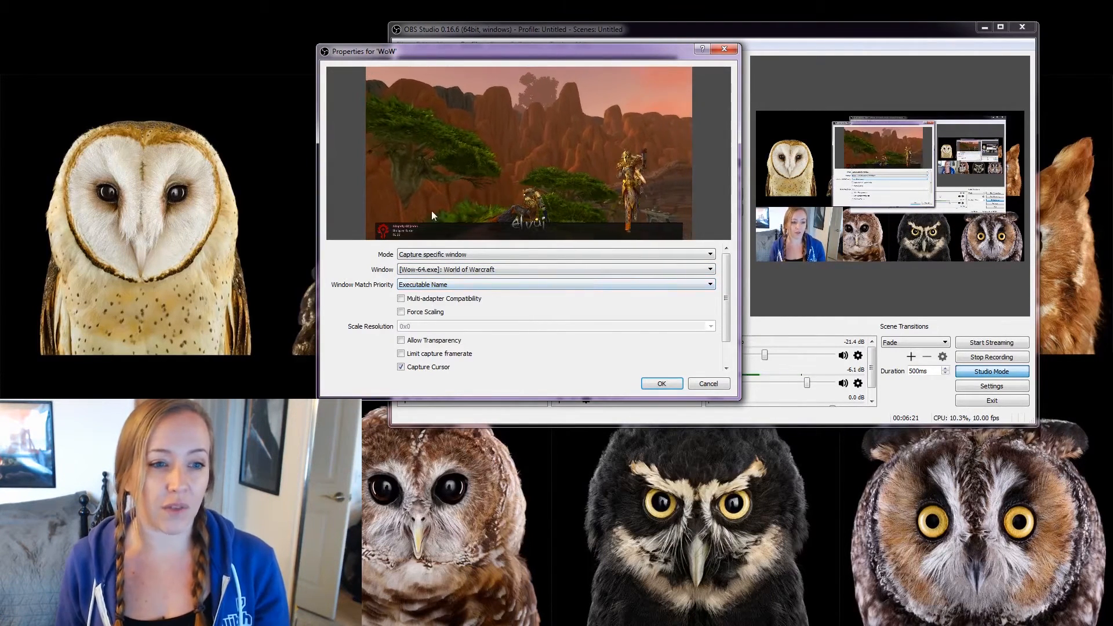
{"action": "left_click", "coordinate": [414, 287]}
{"action": "left_click", "coordinate": [414, 288]}
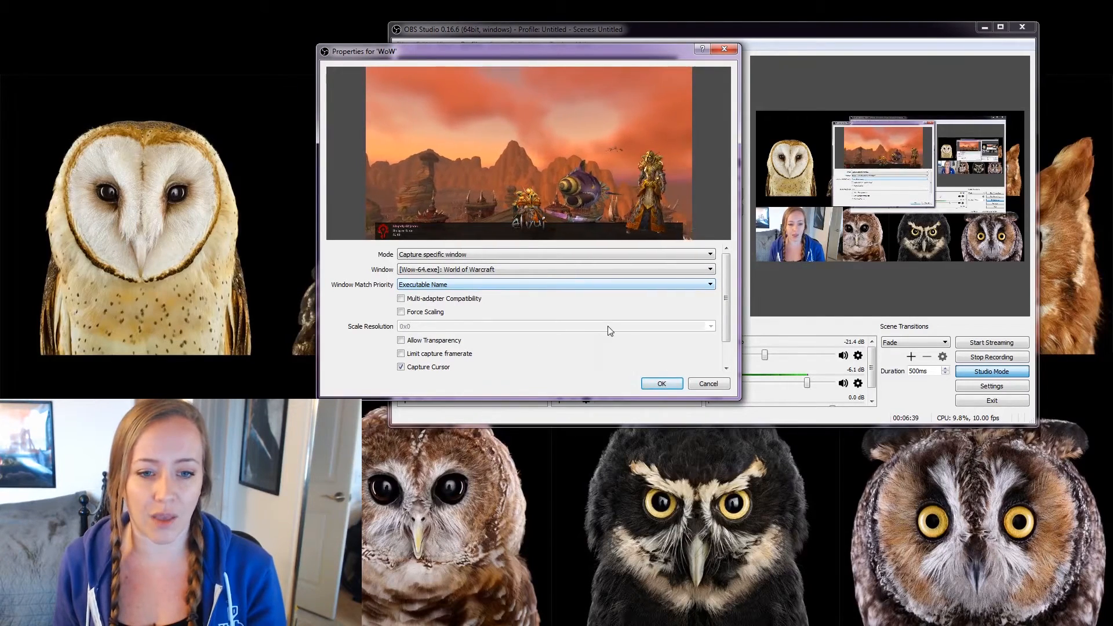
Confirm the WoW capture and stretch it to fill the whole canvas.
{"action": "left_click", "coordinate": [654, 384]}
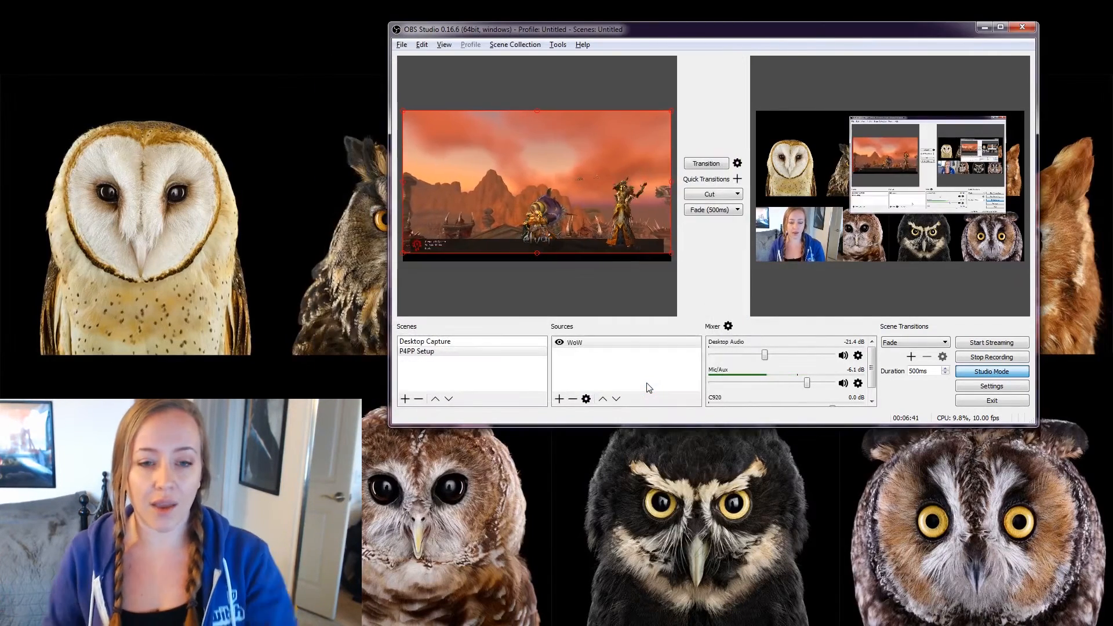
{"action": "left_click_drag", "start_coordinate": [570, 207], "coordinate": [569, 199]}
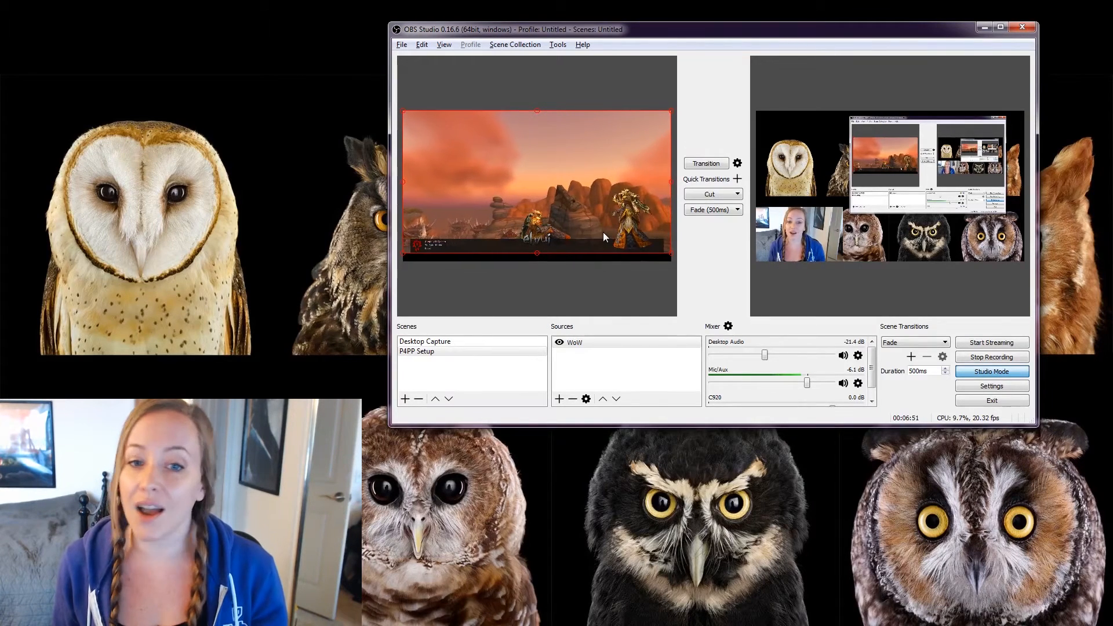
{"action": "left_click_drag", "start_coordinate": [669, 252], "coordinate": [672, 262]}
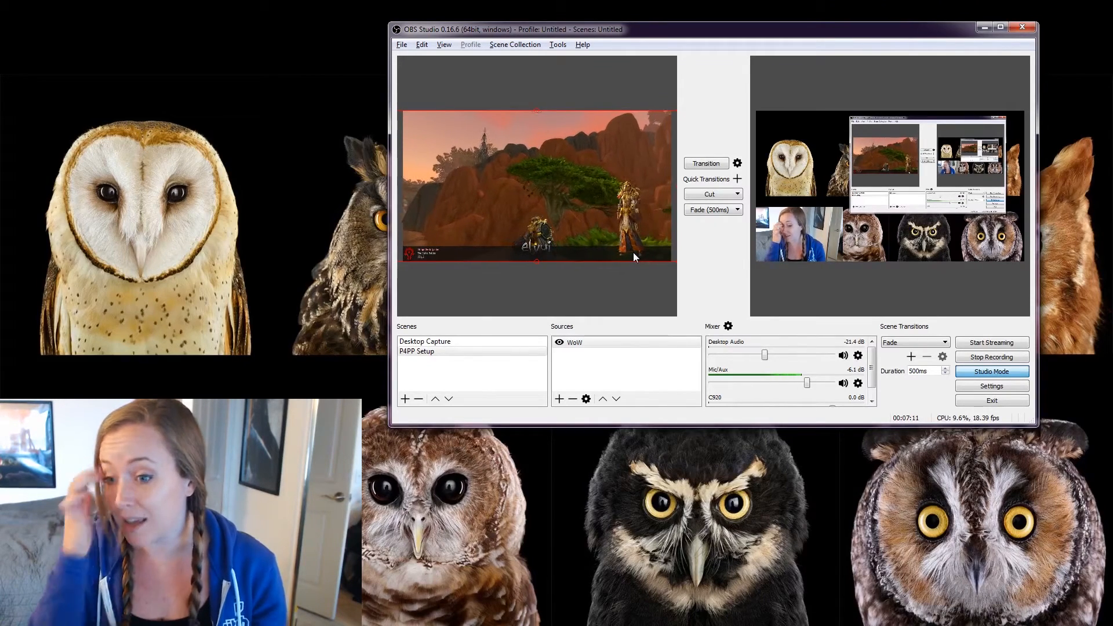
Hide World of Warcraft's interface with Alt+Z, then return to OBS.
{"action": "key", "text": "alt+Tab"}
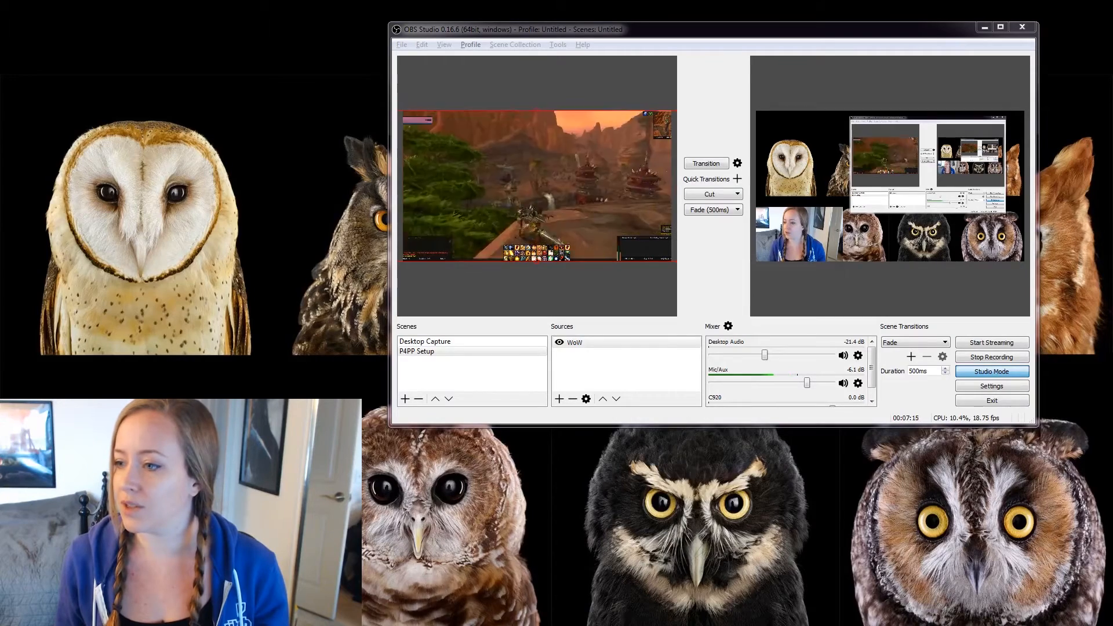
{"action": "key", "text": "alt+z"}
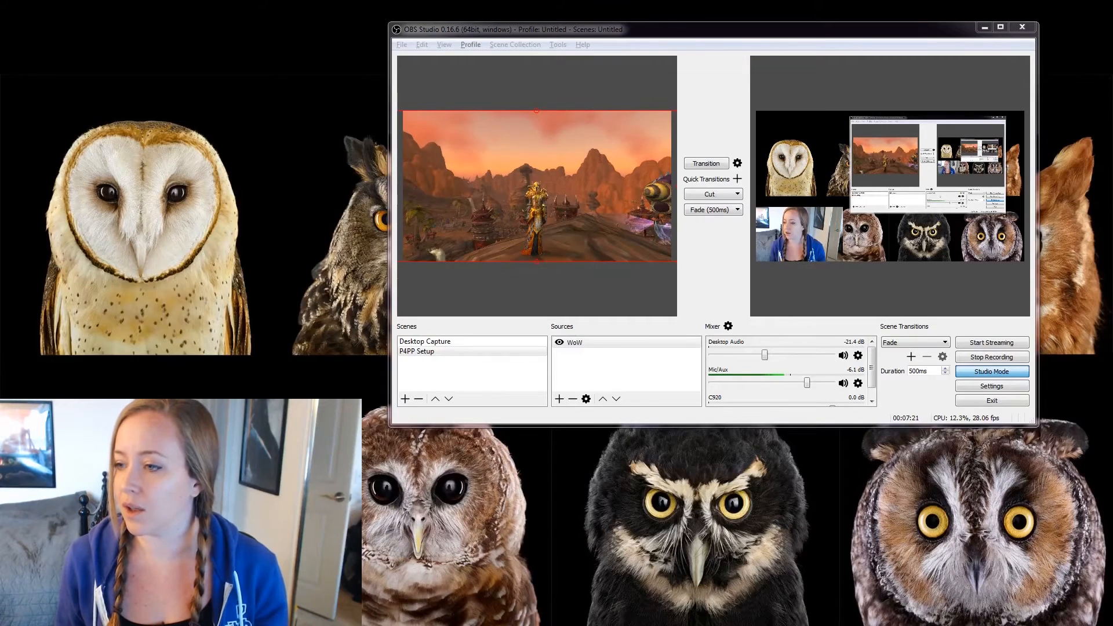
{"action": "left_click", "coordinate": [727, 293]}
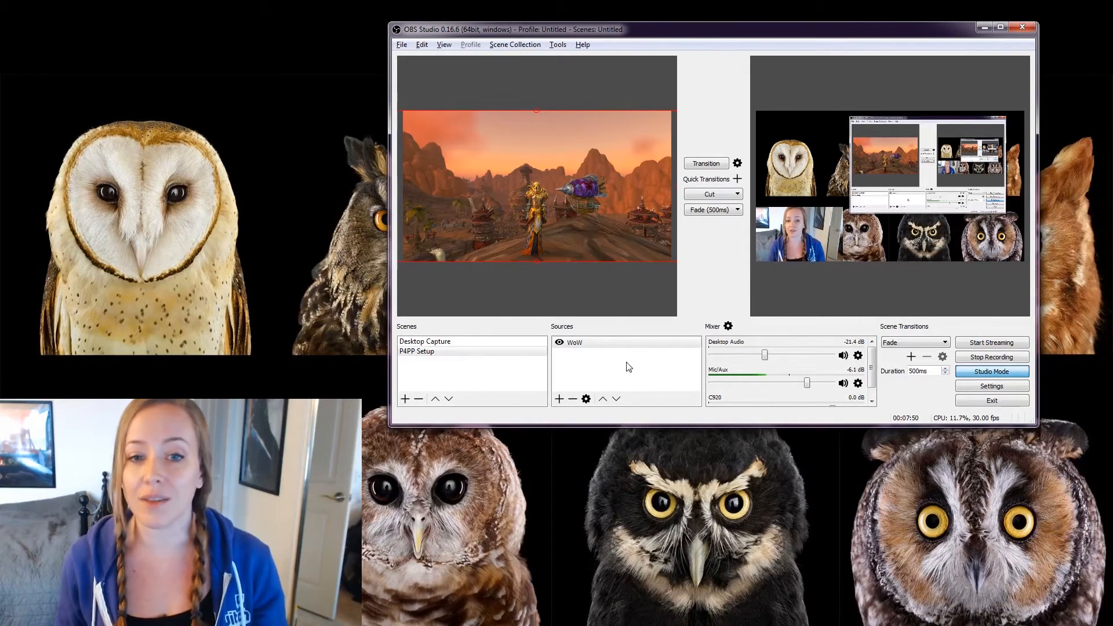
Add image source 'Overlay1' loading Play4PP_Twitch_Overlay2.png over the game capture.
{"action": "left_click", "coordinate": [560, 399]}
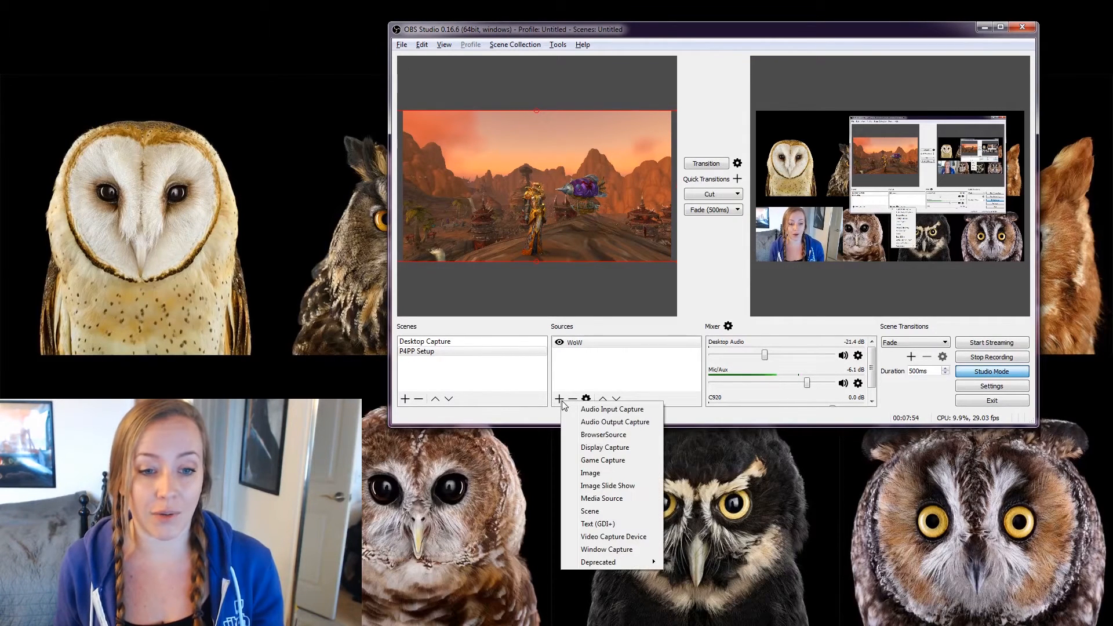
{"action": "left_click", "coordinate": [609, 473]}
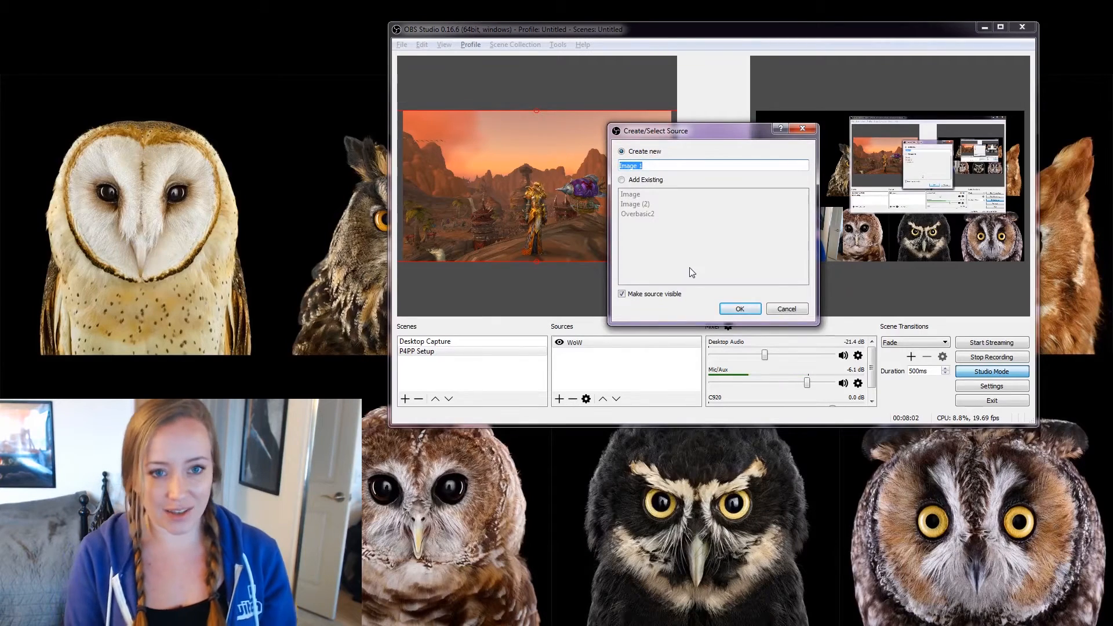
{"action": "type", "text": "Overla"}
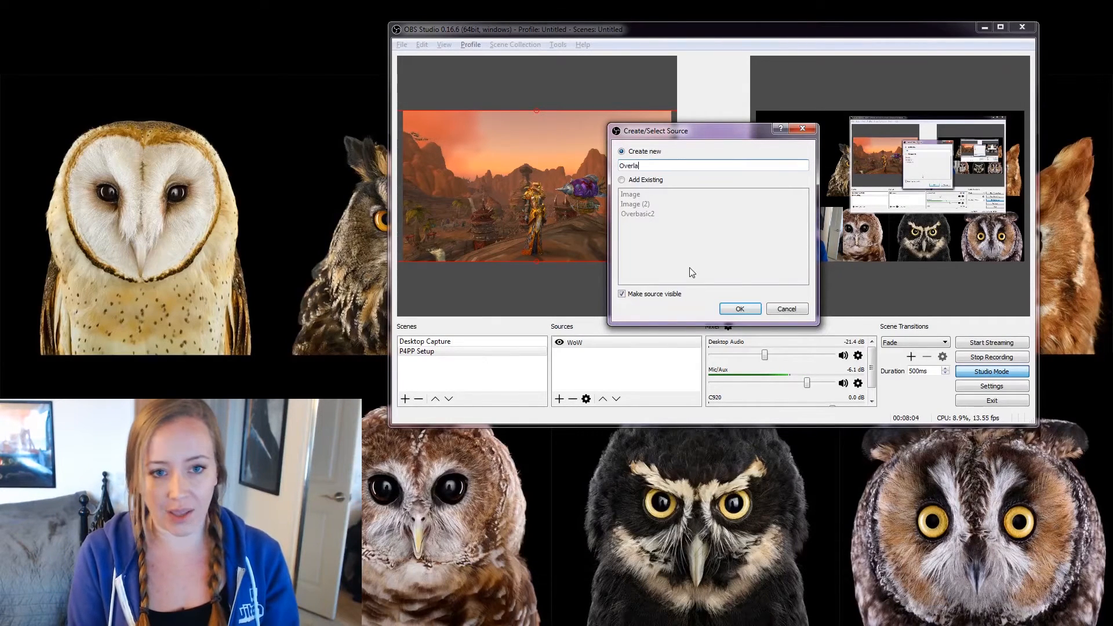
{"action": "type", "text": "y1"}
{"action": "key", "text": "Return"}
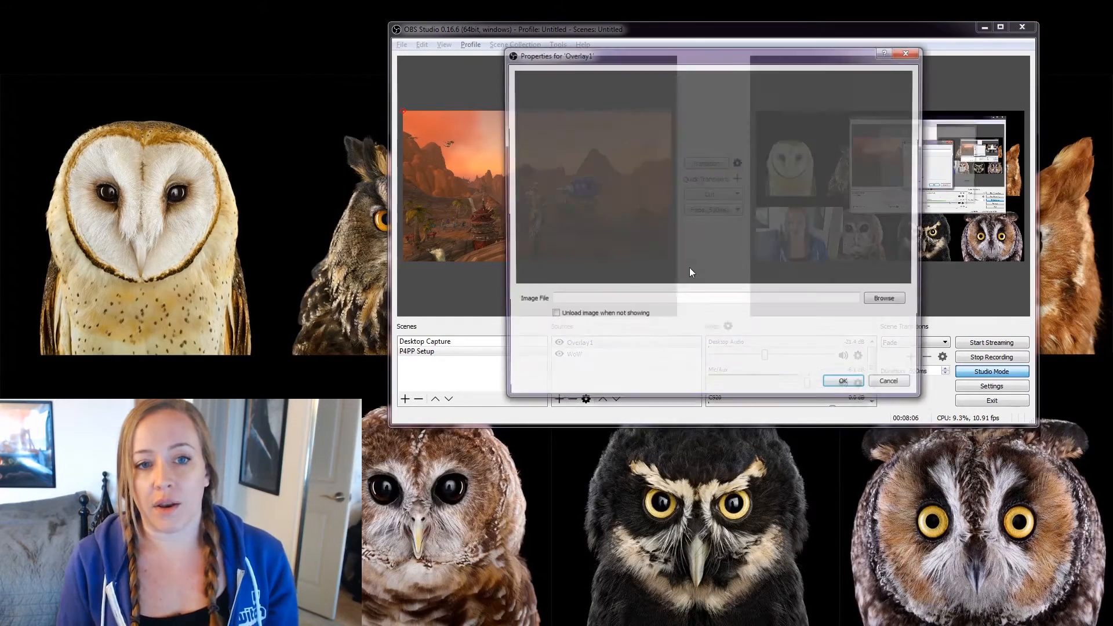
{"action": "left_click", "coordinate": [895, 304]}
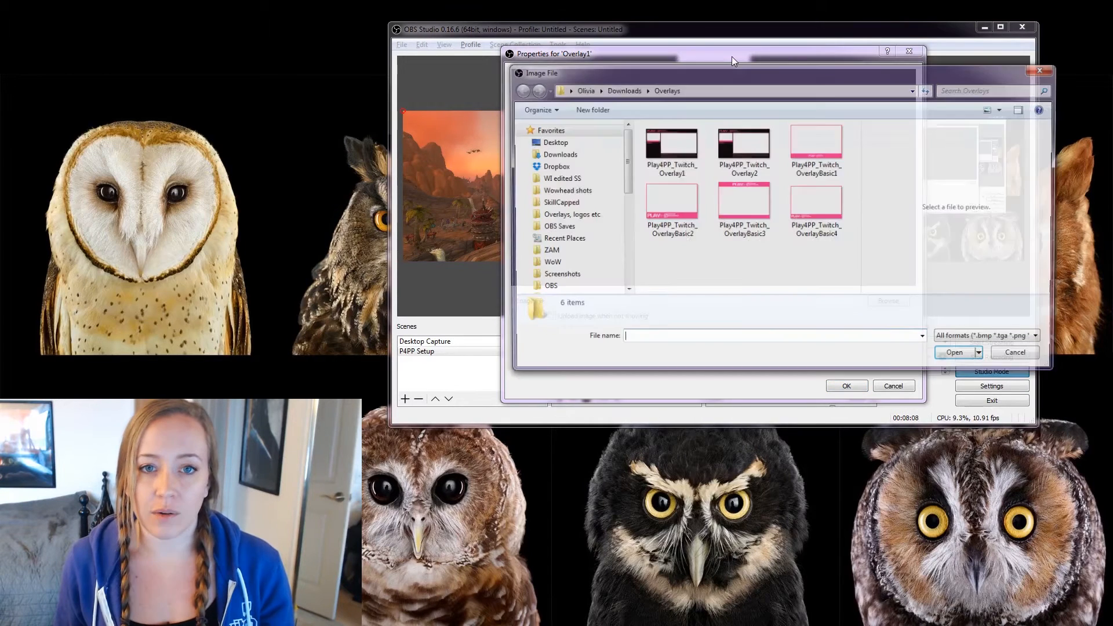
{"action": "left_click", "coordinate": [730, 149]}
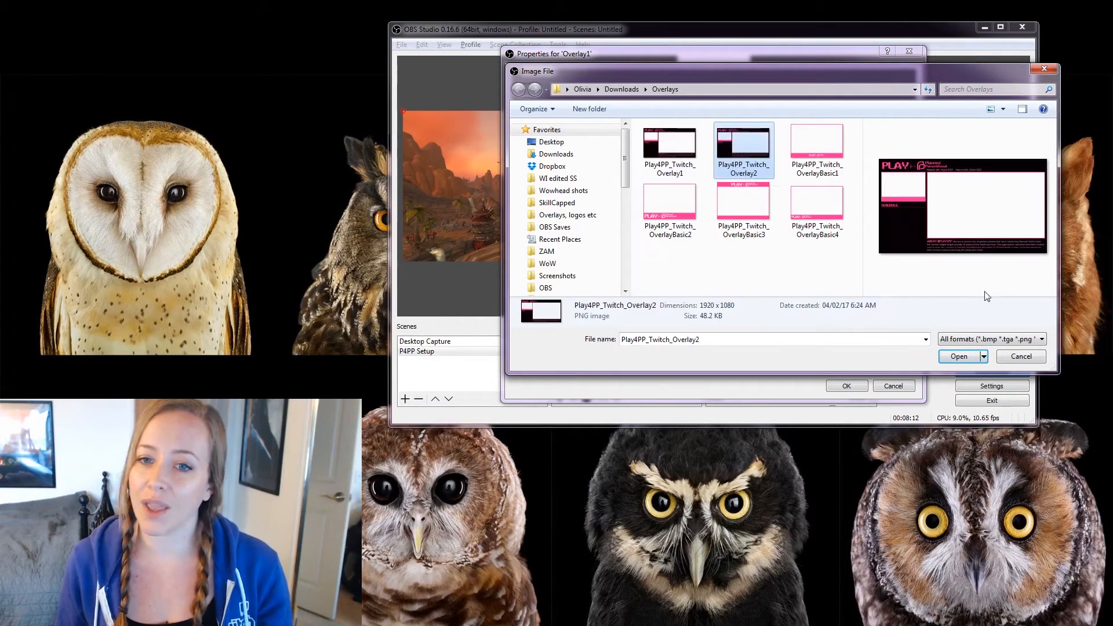
{"action": "left_click", "coordinate": [959, 357]}
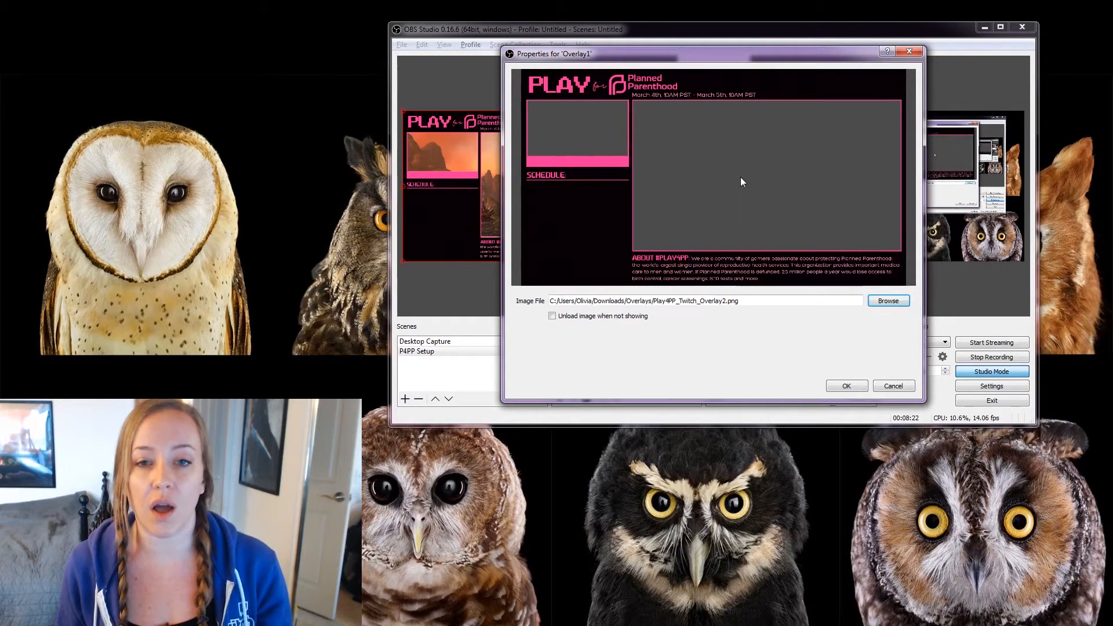
{"action": "left_click", "coordinate": [846, 386]}
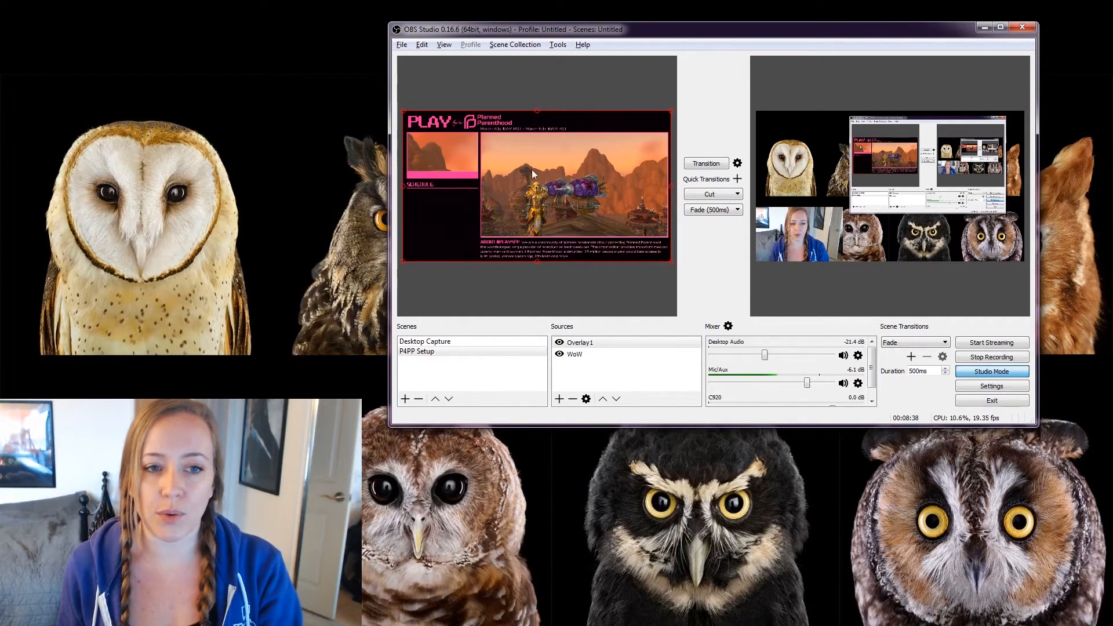
{"action": "key", "text": "alt+Tab"}
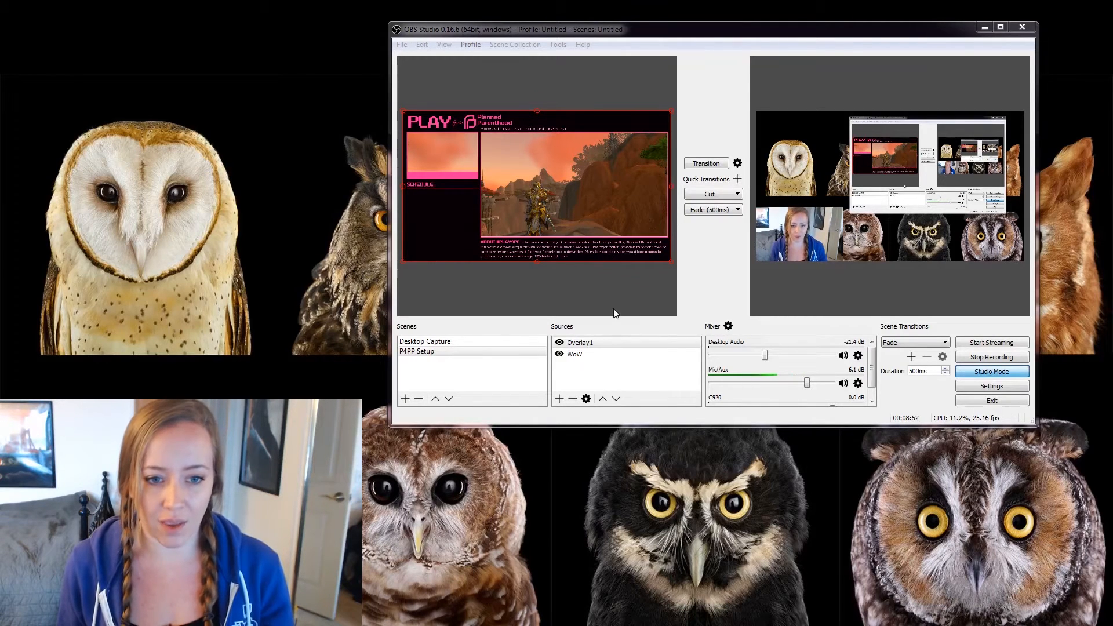
{"action": "left_click", "coordinate": [614, 344]}
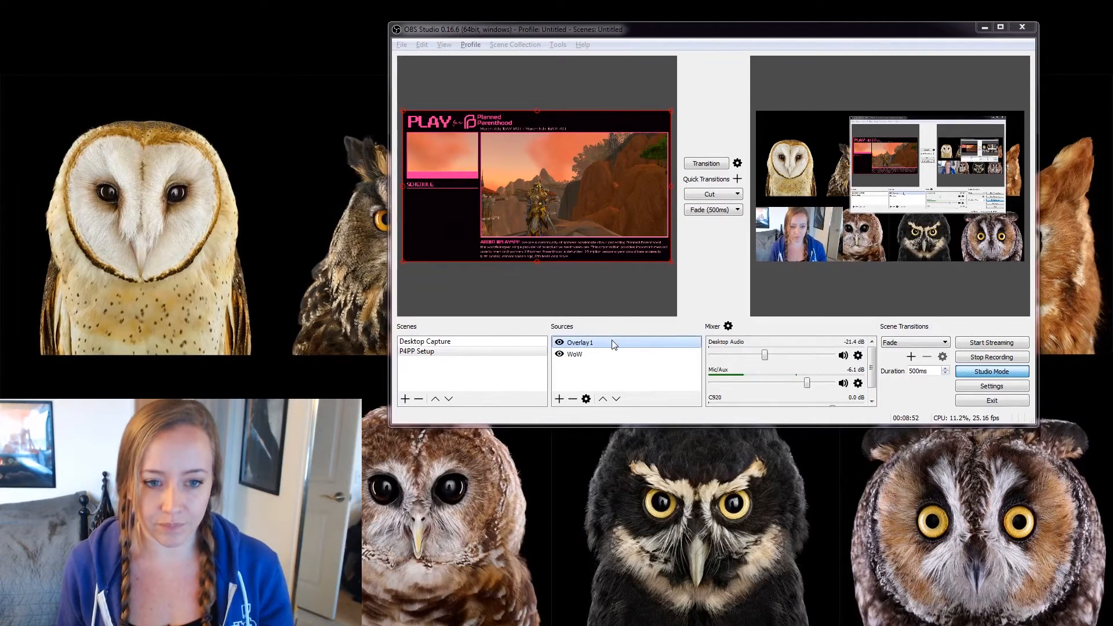
{"action": "left_click", "coordinate": [583, 354]}
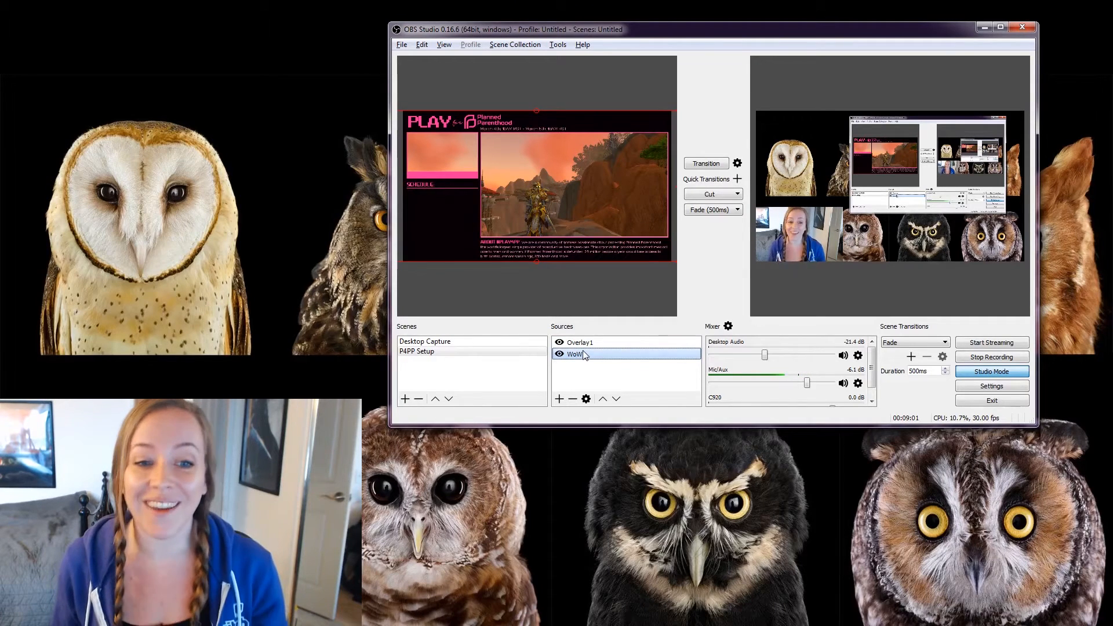
{"action": "left_click", "coordinate": [603, 344]}
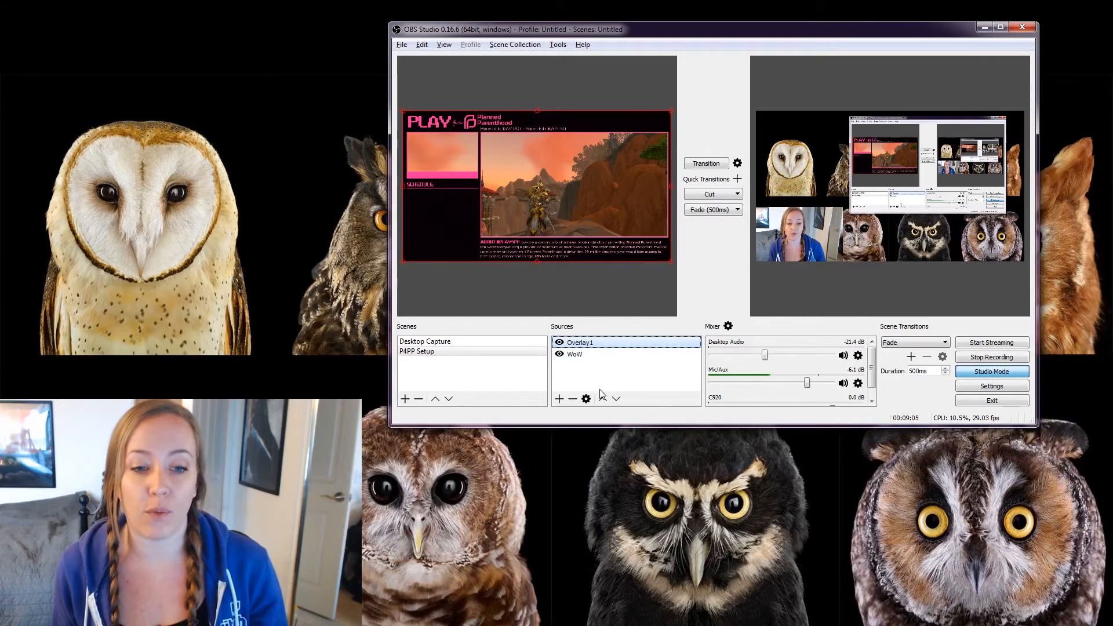
{"action": "left_click", "coordinate": [606, 356]}
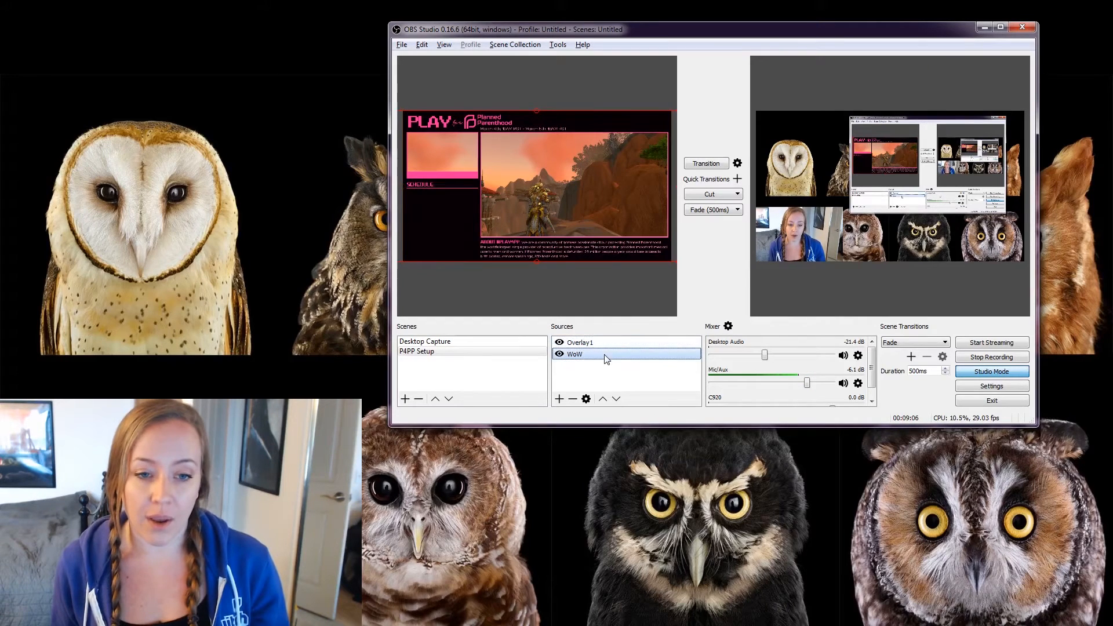
{"action": "left_click", "coordinate": [603, 400]}
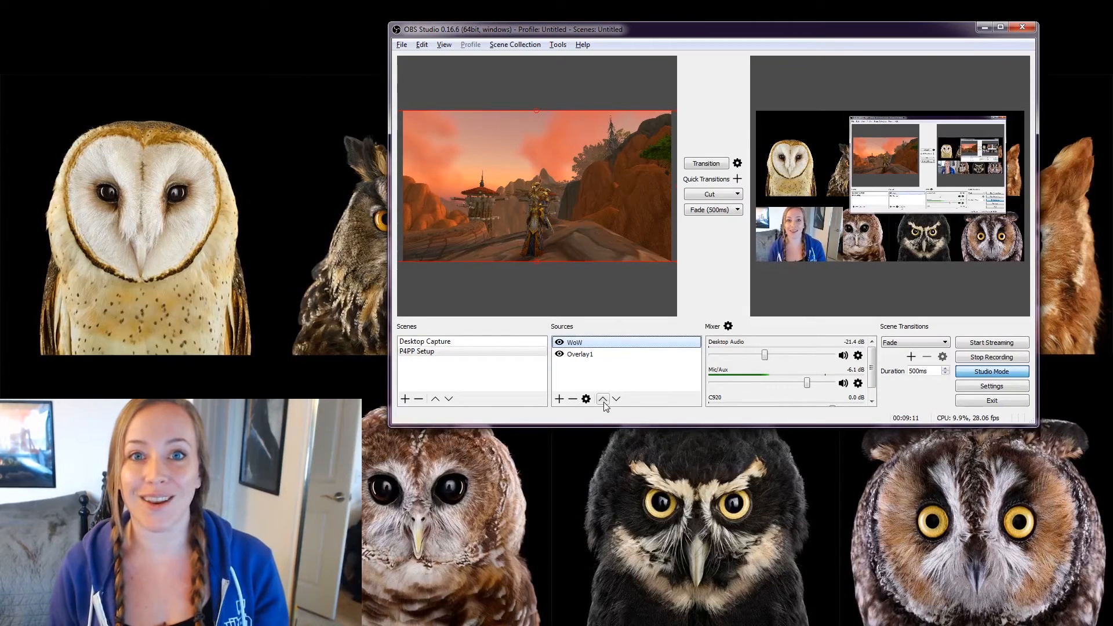
{"action": "left_click", "coordinate": [584, 355]}
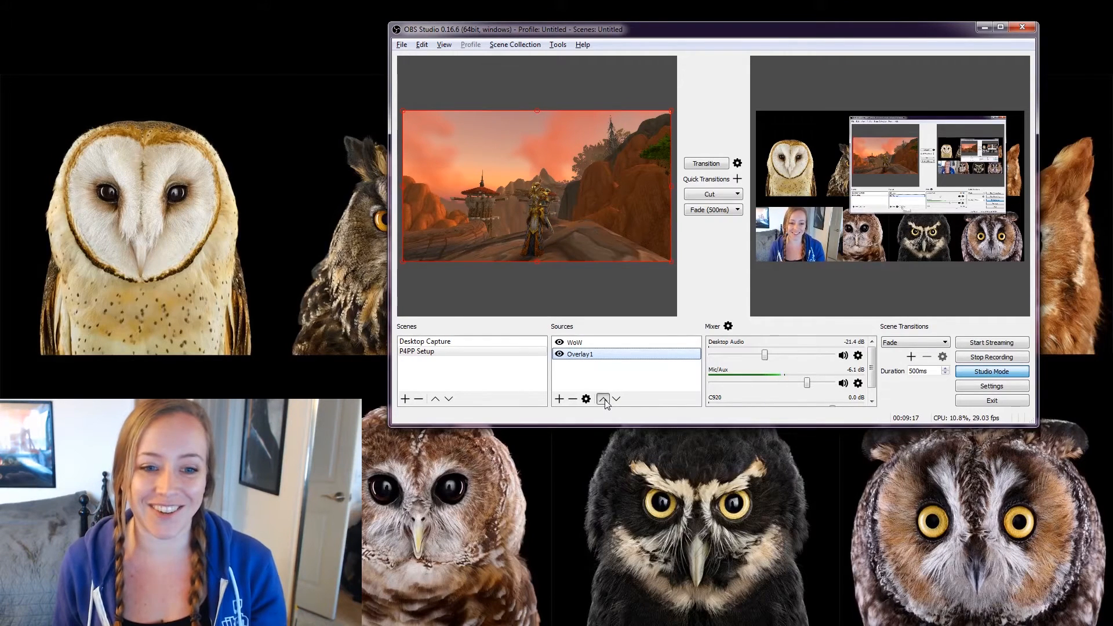
{"action": "left_click", "coordinate": [604, 400]}
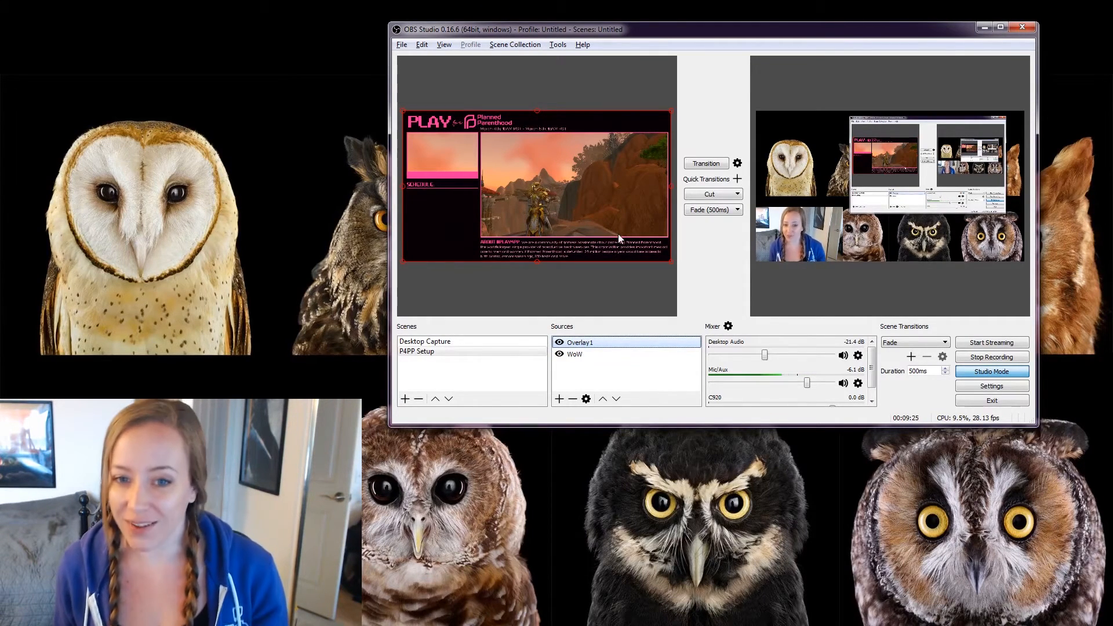
{"action": "left_click", "coordinate": [597, 355]}
{"action": "left_click", "coordinate": [601, 343]}
{"action": "left_click", "coordinate": [602, 355]}
{"action": "left_click", "coordinate": [604, 343]}
{"action": "left_click", "coordinate": [604, 356]}
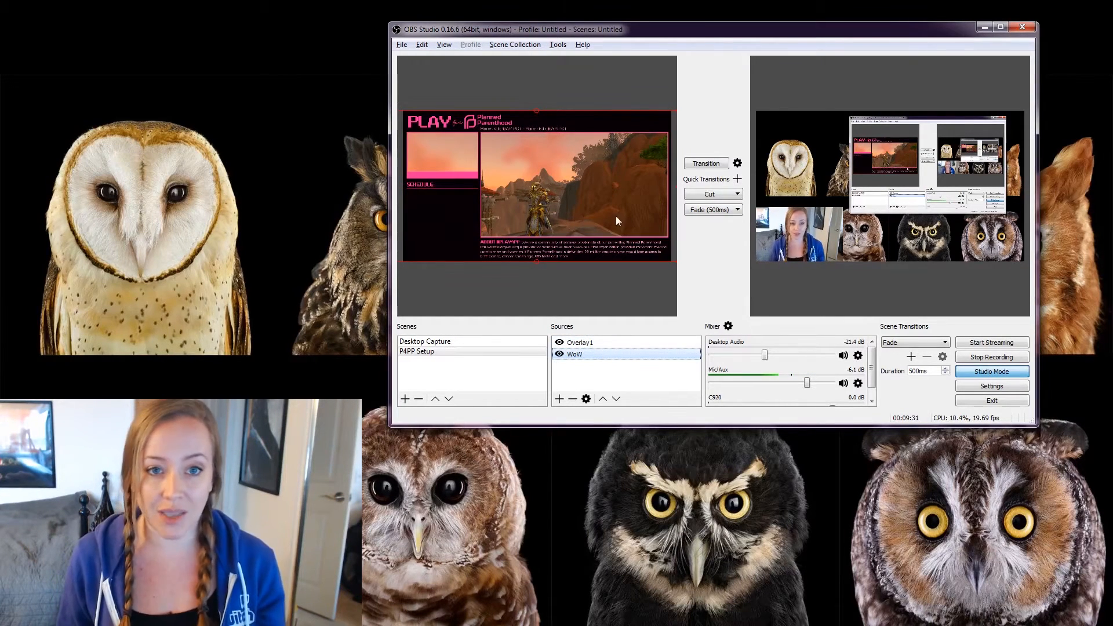
Move the WoW capture and shrink it from its corner and left edge into the overlay's pink game window.
{"action": "left_click_drag", "start_coordinate": [580, 176], "coordinate": [543, 154]}
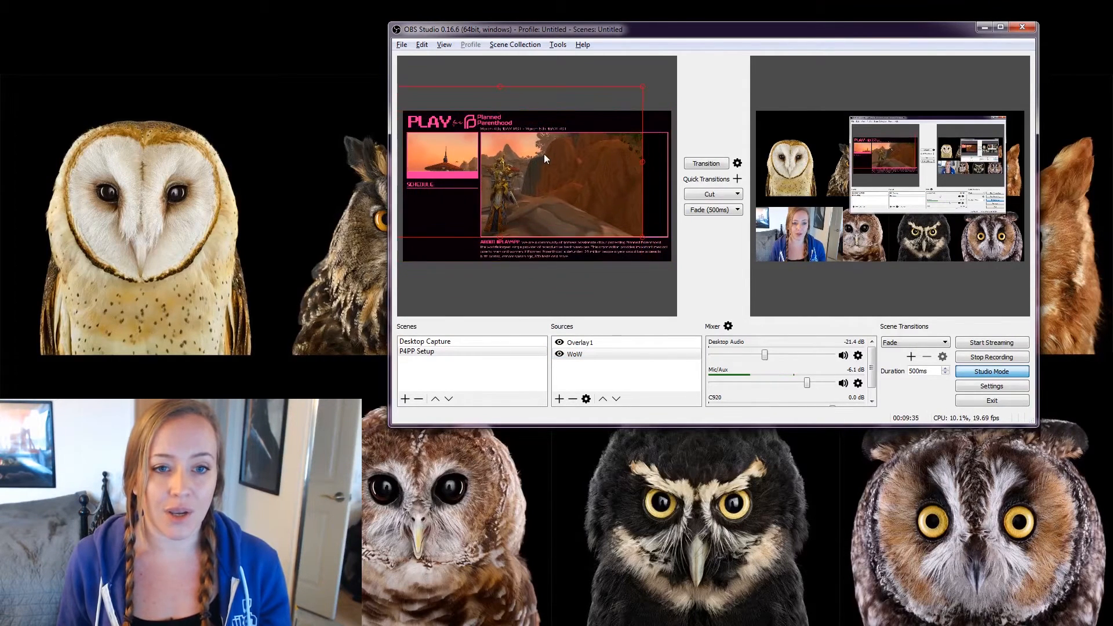
{"action": "mouse_move", "coordinate": [641, 234]}
{"action": "left_mouse_down"}
{"action": "mouse_move", "coordinate": [494, 158]}
{"action": "mouse_move", "coordinate": [667, 237]}
{"action": "mouse_move", "coordinate": [625, 221]}
{"action": "left_mouse_up"}
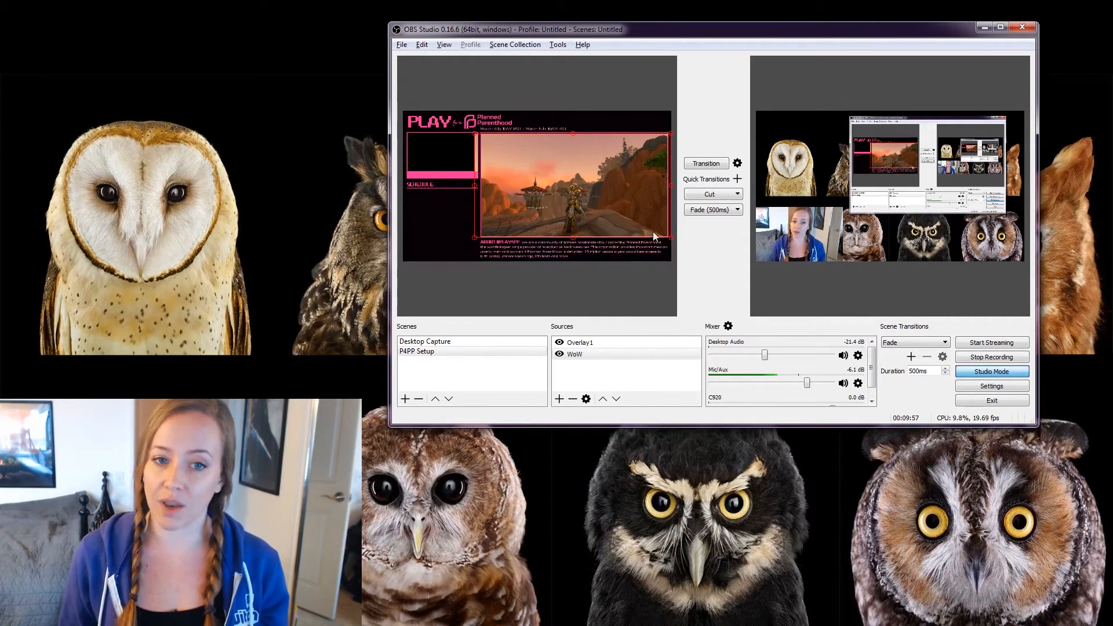
{"action": "left_click_drag", "start_coordinate": [671, 237], "coordinate": [634, 236]}
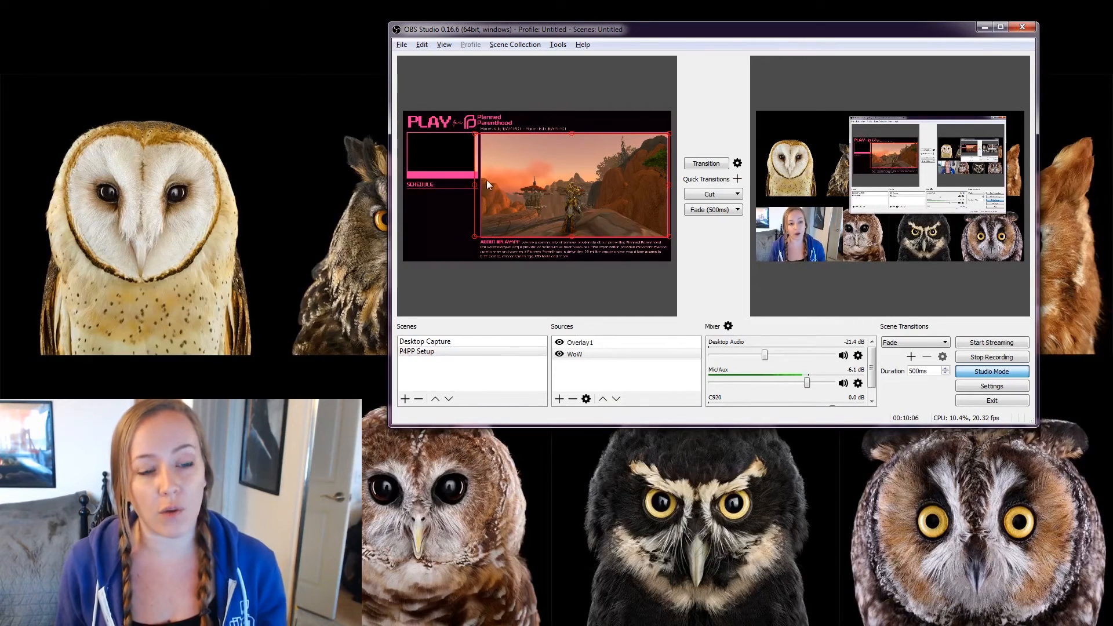
{"action": "left_click_drag", "start_coordinate": [475, 183], "coordinate": [477, 206]}
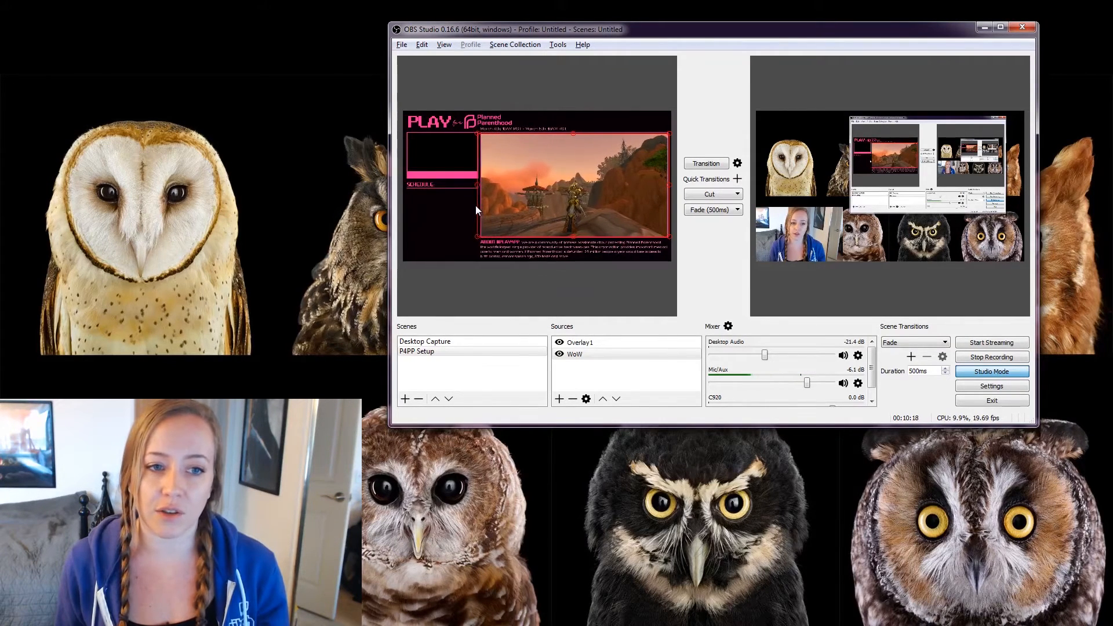
Reselect the WoW capture, nudge it right, and crop its left side with an Alt-drag.
{"action": "left_click", "coordinate": [475, 236]}
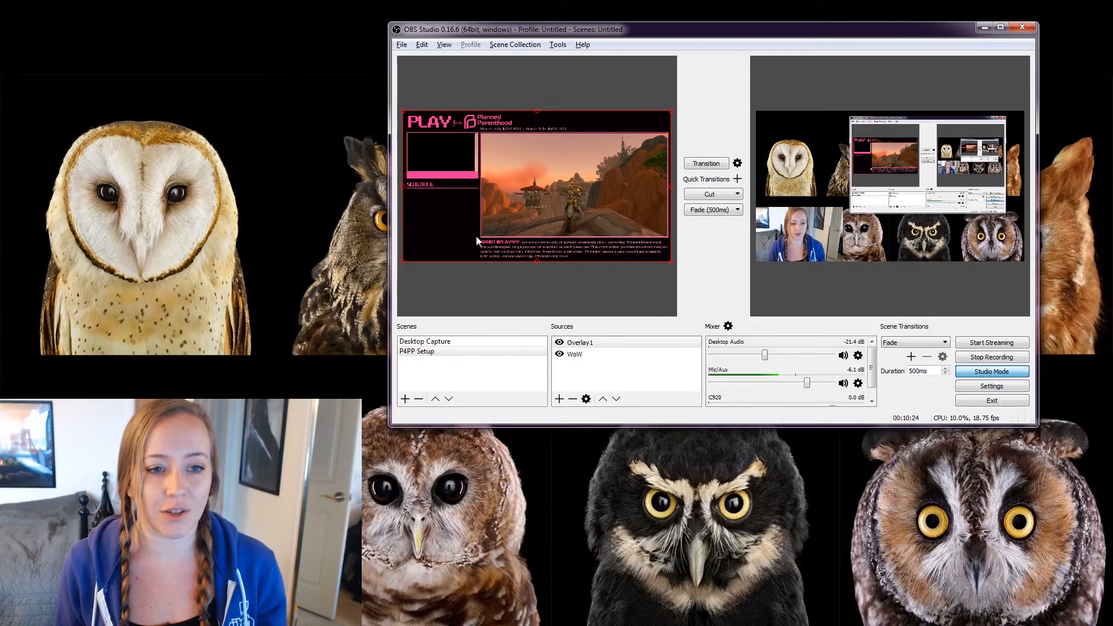
{"action": "left_click", "coordinate": [564, 214]}
{"action": "left_click_drag", "start_coordinate": [515, 220], "coordinate": [523, 217]}
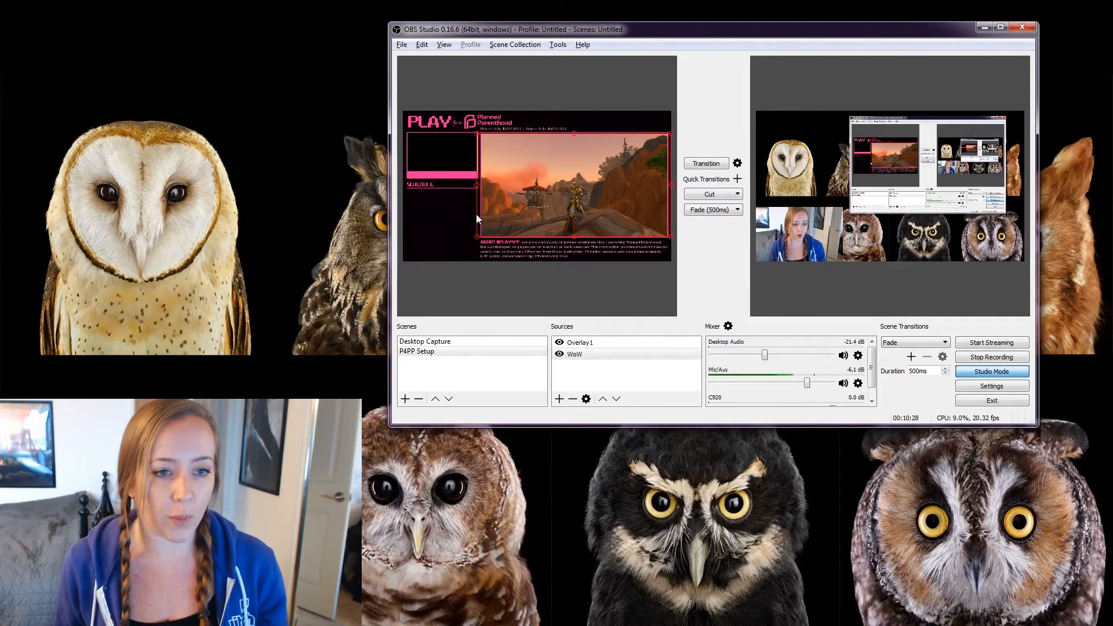
{"action": "left_click", "coordinate": [586, 355]}
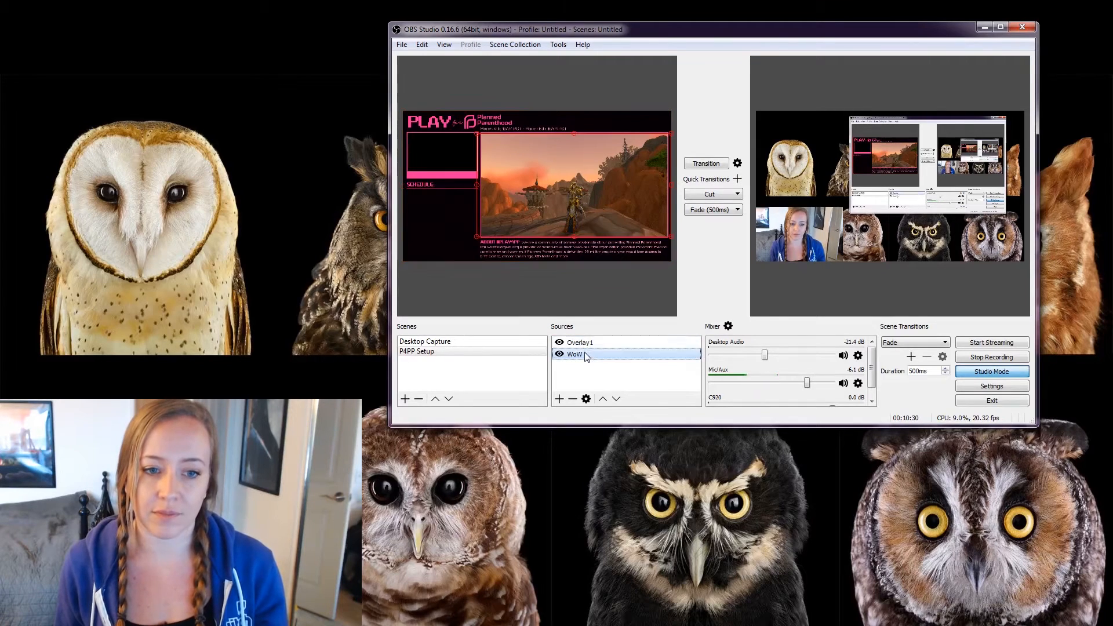
{"action": "left_click", "coordinate": [478, 185], "text": "alt"}
{"action": "mouse_move", "coordinate": [478, 186]}
{"action": "left_mouse_down"}
{"action": "mouse_move", "coordinate": [584, 191]}
{"action": "mouse_move", "coordinate": [491, 191]}
{"action": "left_mouse_up"}
Reposition and enlarge the WoW capture and trim its left edge until it exactly fills the pink frame.
{"action": "left_click_drag", "start_coordinate": [598, 185], "coordinate": [585, 187]}
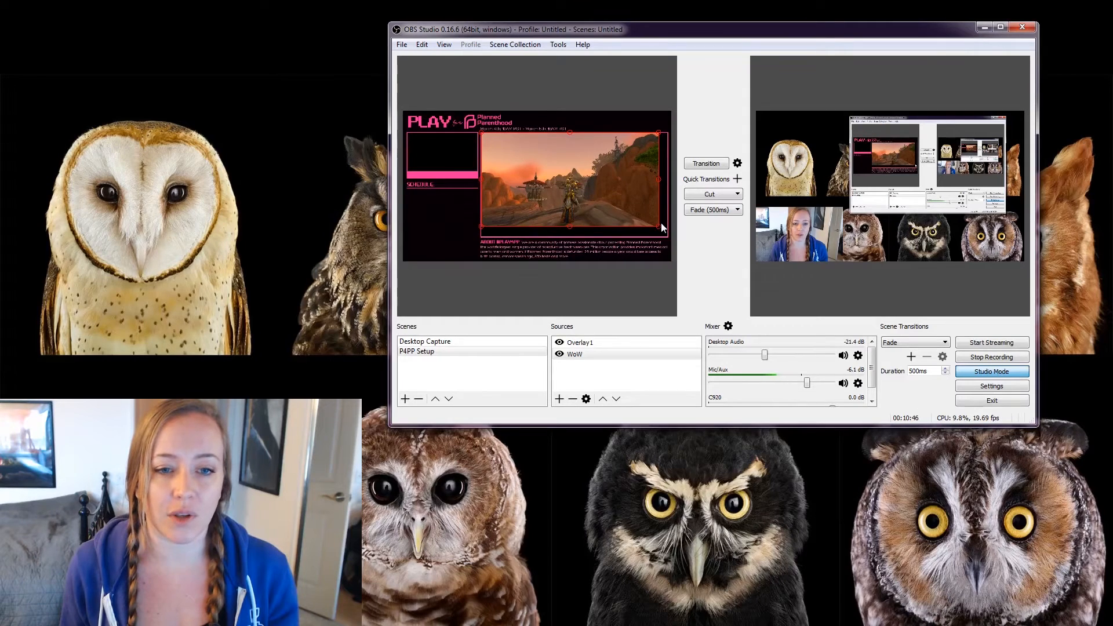
{"action": "left_click_drag", "start_coordinate": [661, 224], "coordinate": [668, 233]}
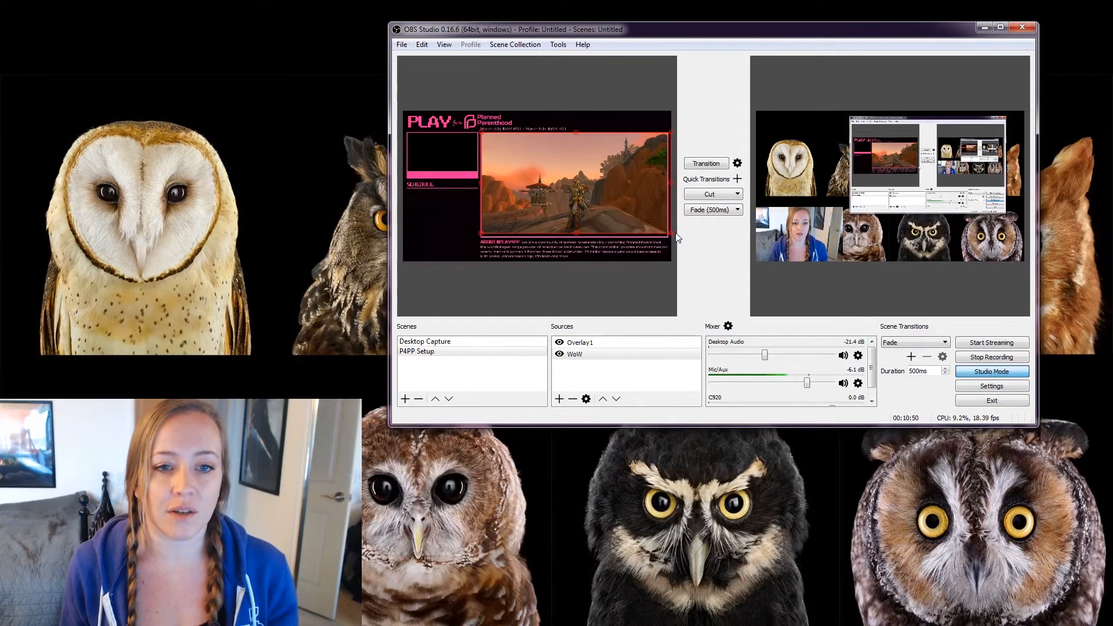
{"action": "left_click_drag", "start_coordinate": [582, 212], "coordinate": [584, 215]}
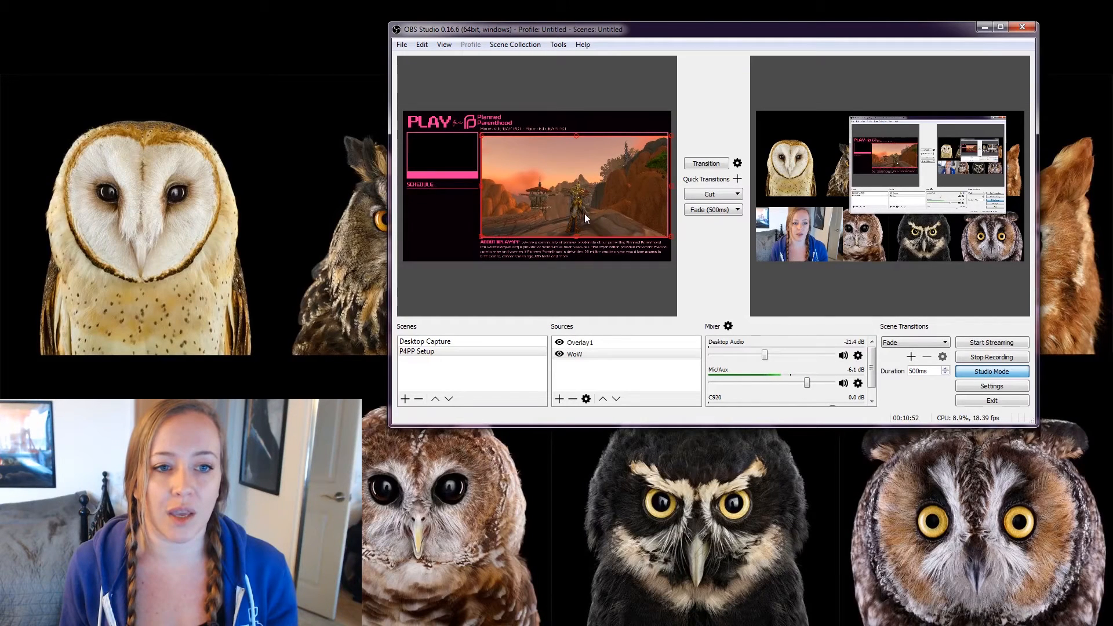
{"action": "left_click_drag", "start_coordinate": [670, 138], "coordinate": [672, 131]}
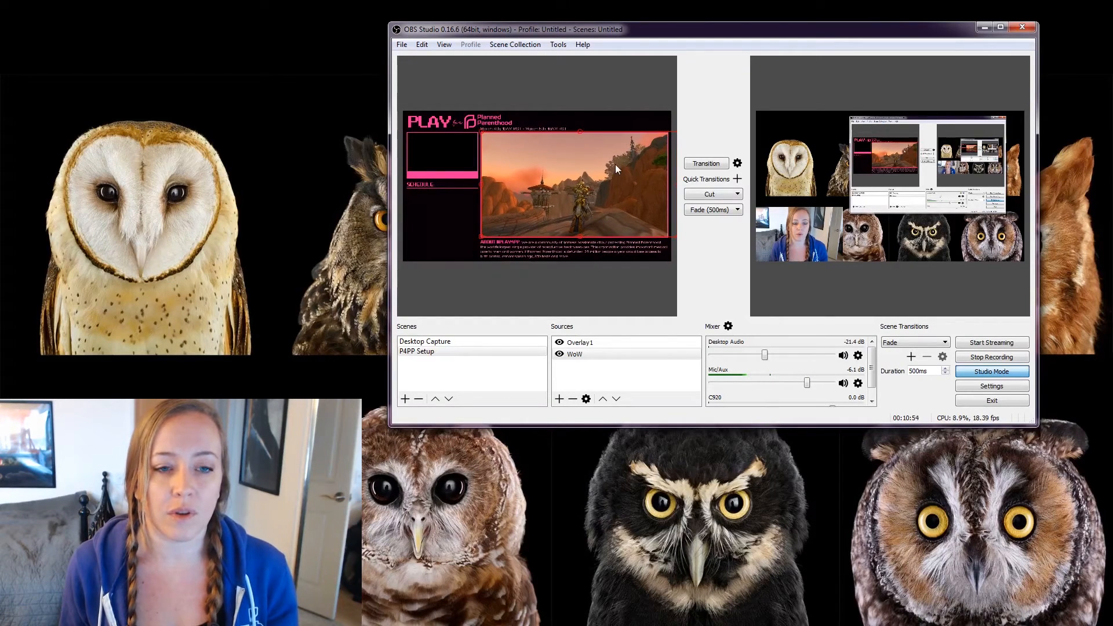
{"action": "left_click_drag", "start_coordinate": [613, 164], "coordinate": [613, 164]}
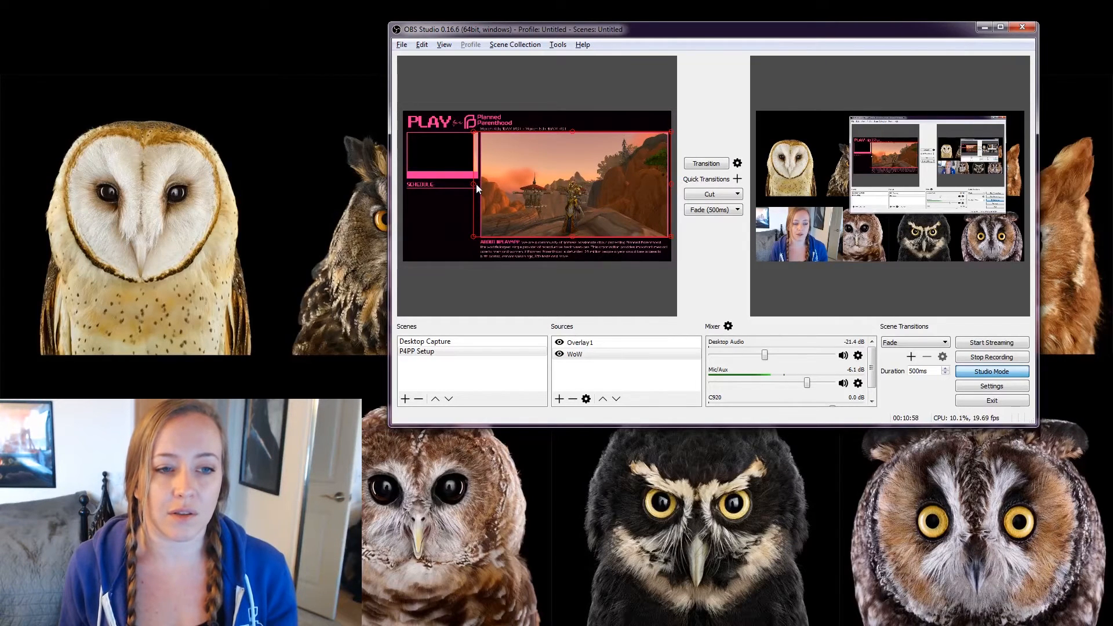
{"action": "left_click_drag", "start_coordinate": [475, 182], "coordinate": [480, 182]}
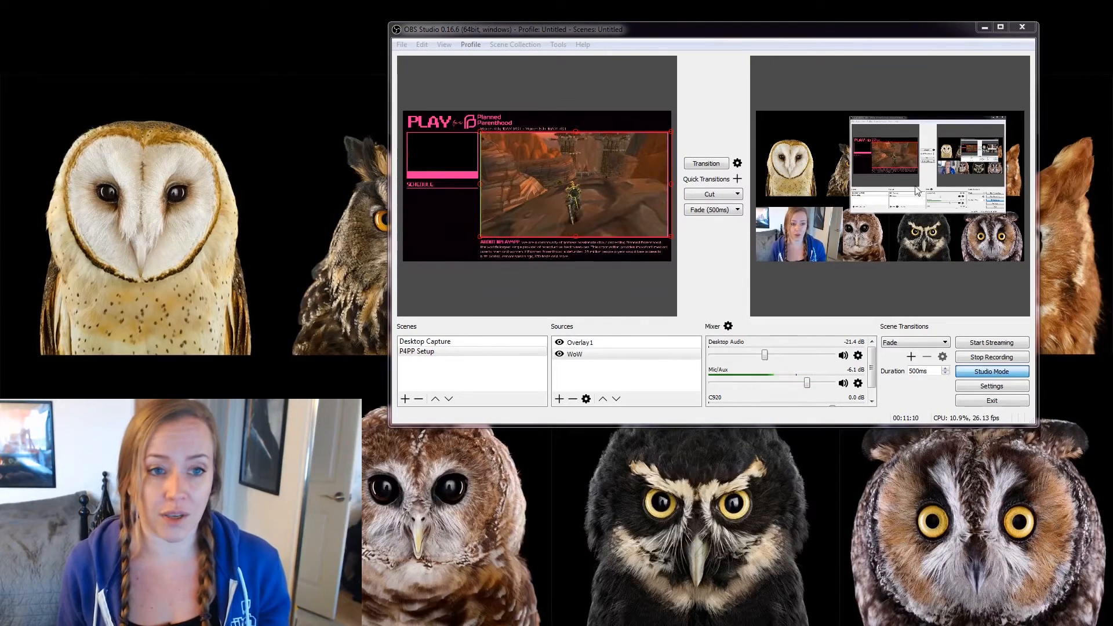
Deselect the preview, fade P4PP Setup live with Transition, then transition back to Desktop Capture.
{"action": "left_click", "coordinate": [610, 112]}
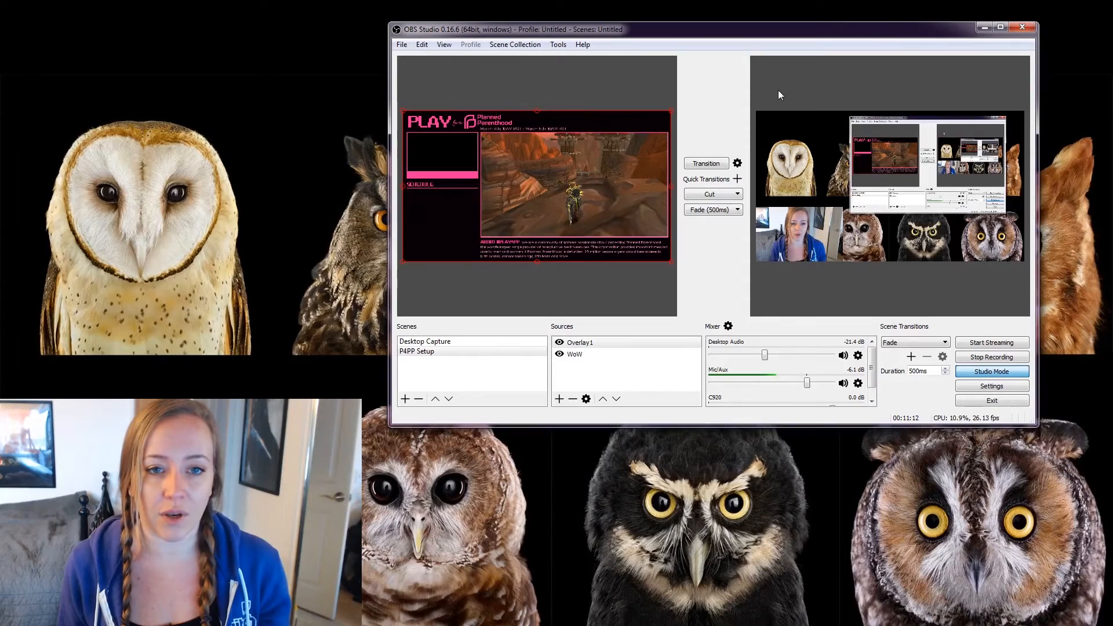
{"action": "left_click", "coordinate": [516, 82]}
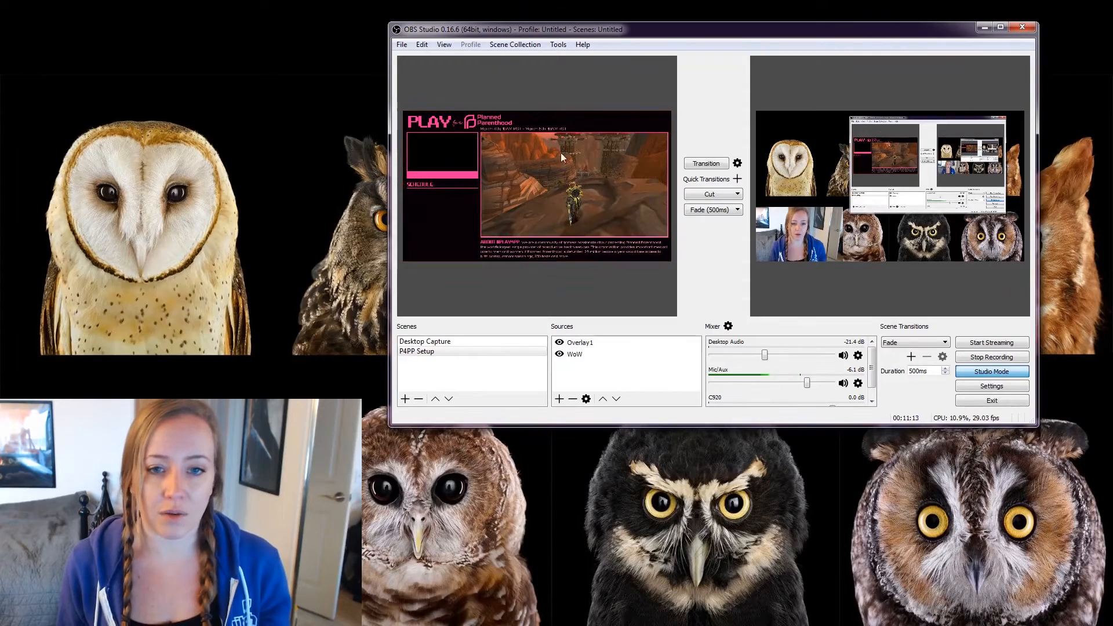
{"action": "left_click", "coordinate": [706, 164]}
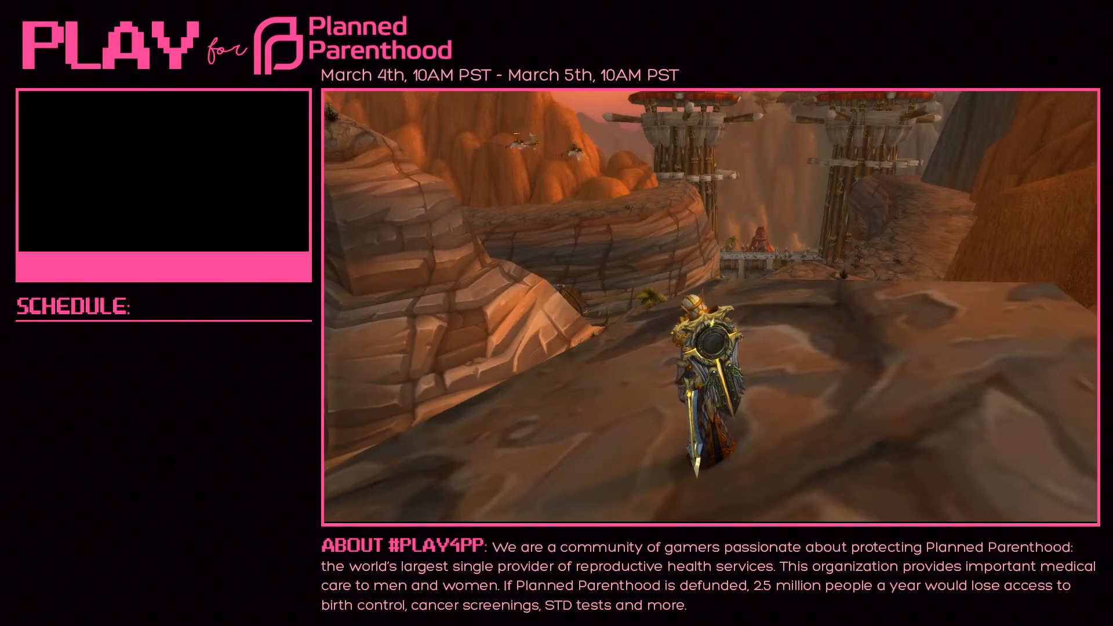
{"action": "left_click", "coordinate": [703, 166]}
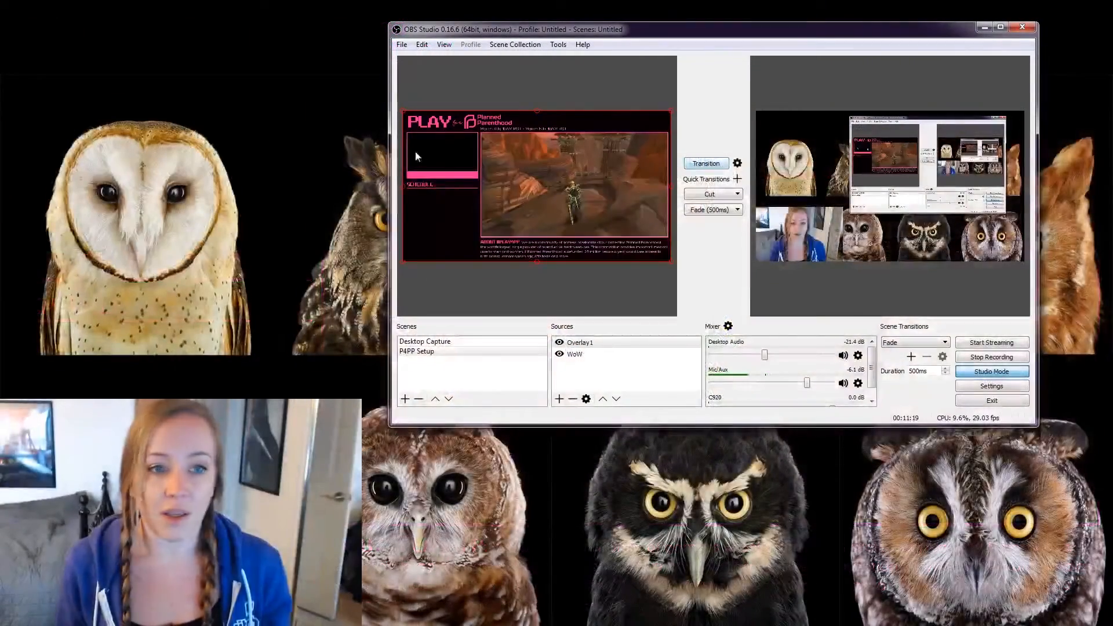
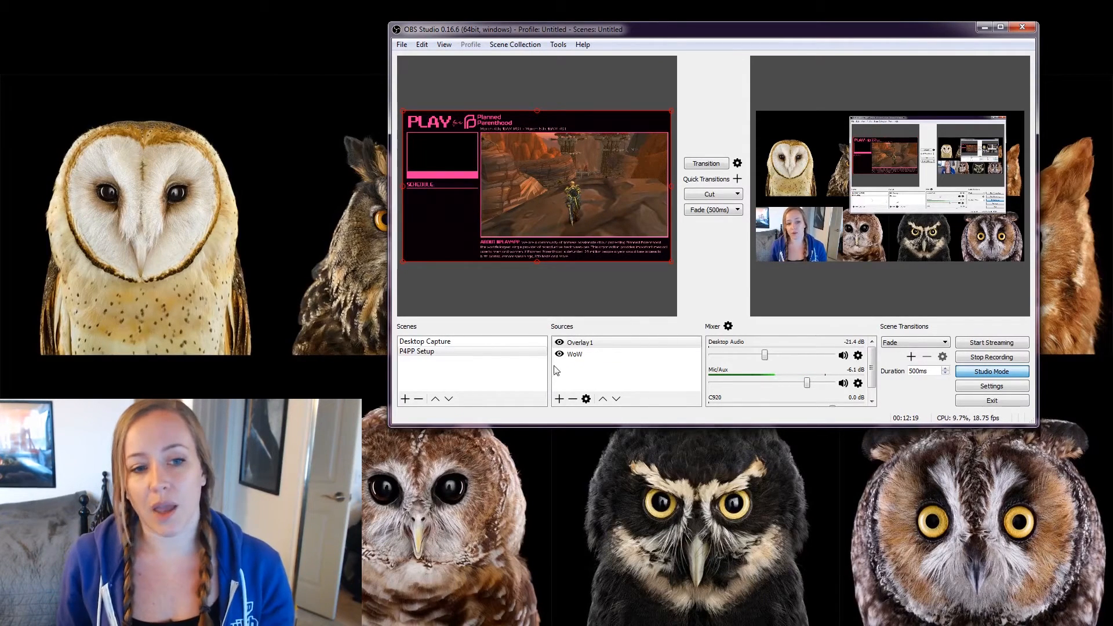
In the P4PP Setup scene, create a Video Capture Device source named C910 and open its properties.
{"action": "left_click", "coordinate": [439, 352]}
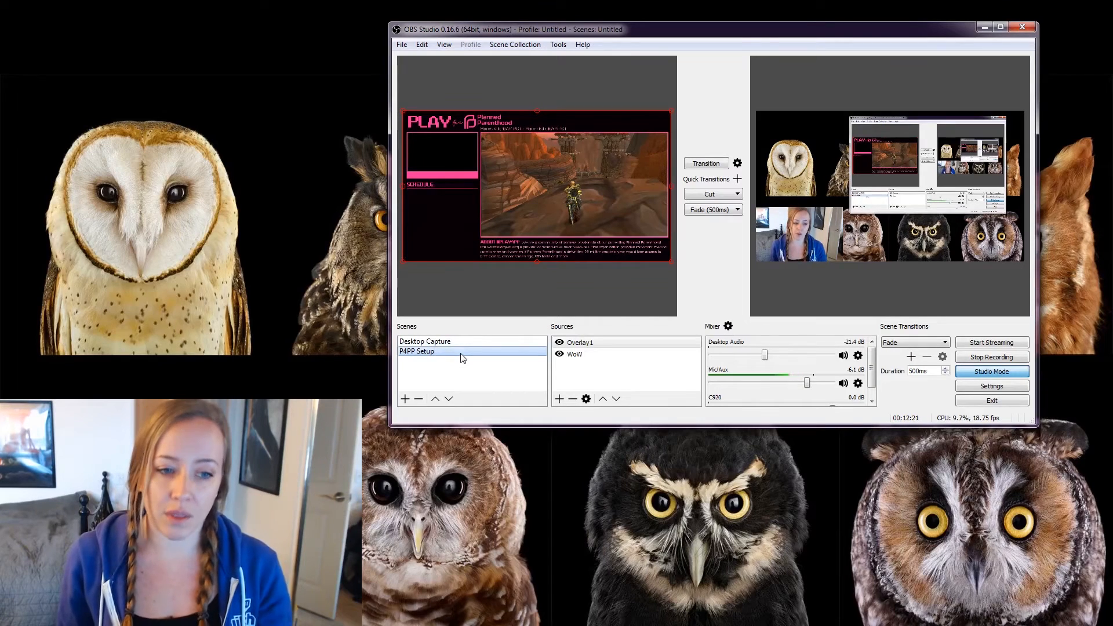
{"action": "left_click", "coordinate": [559, 399]}
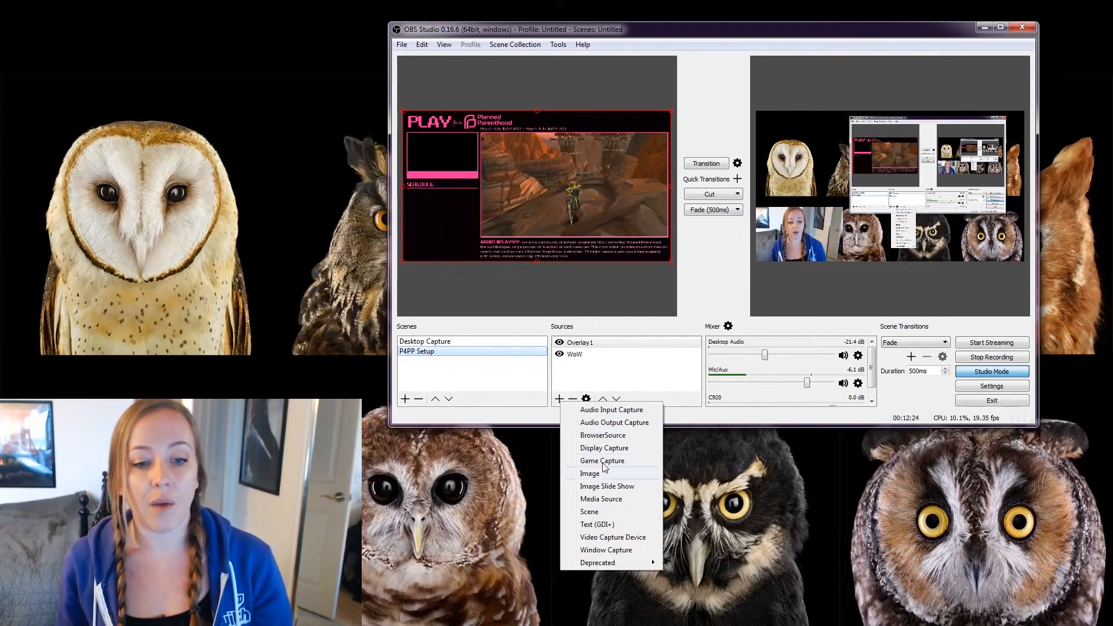
{"action": "left_click", "coordinate": [626, 539]}
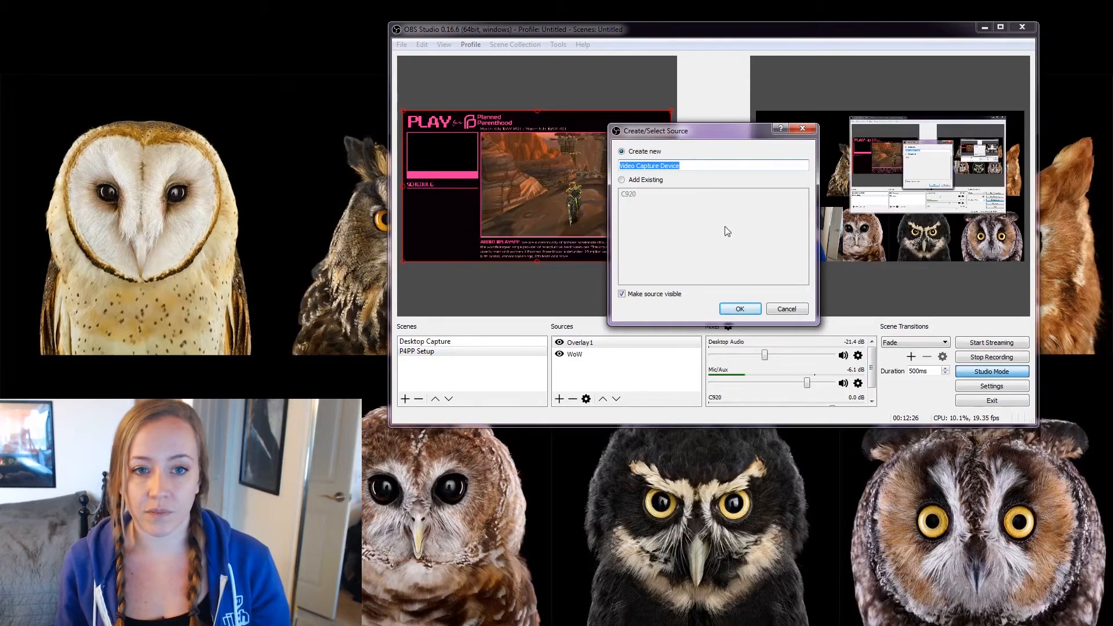
{"action": "left_click_drag", "start_coordinate": [700, 138], "coordinate": [536, 105]}
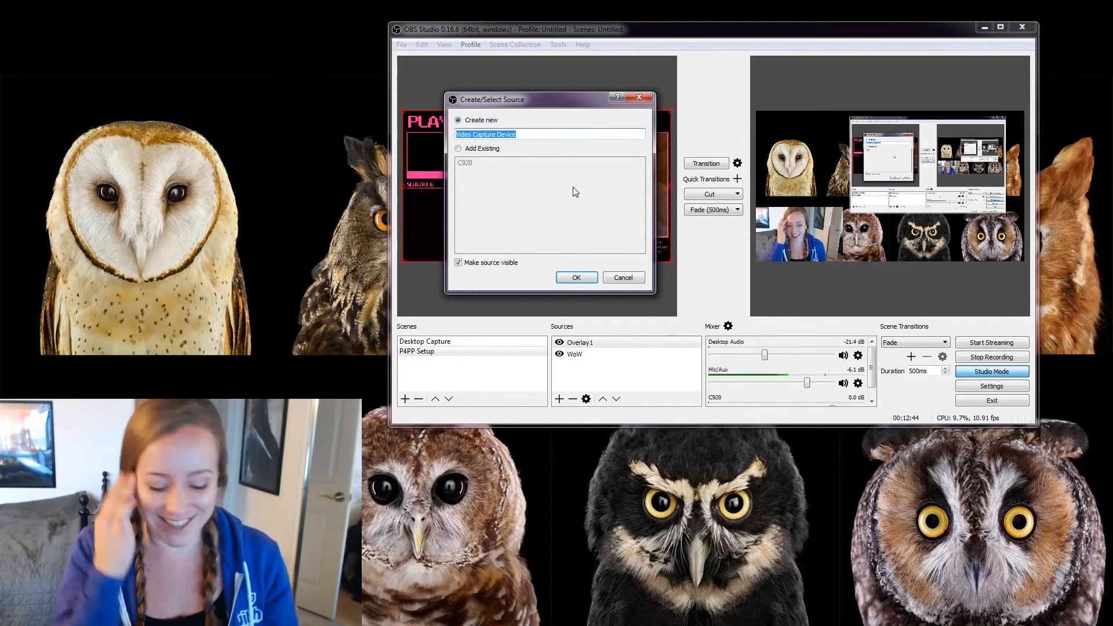
{"action": "type", "text": "C910"}
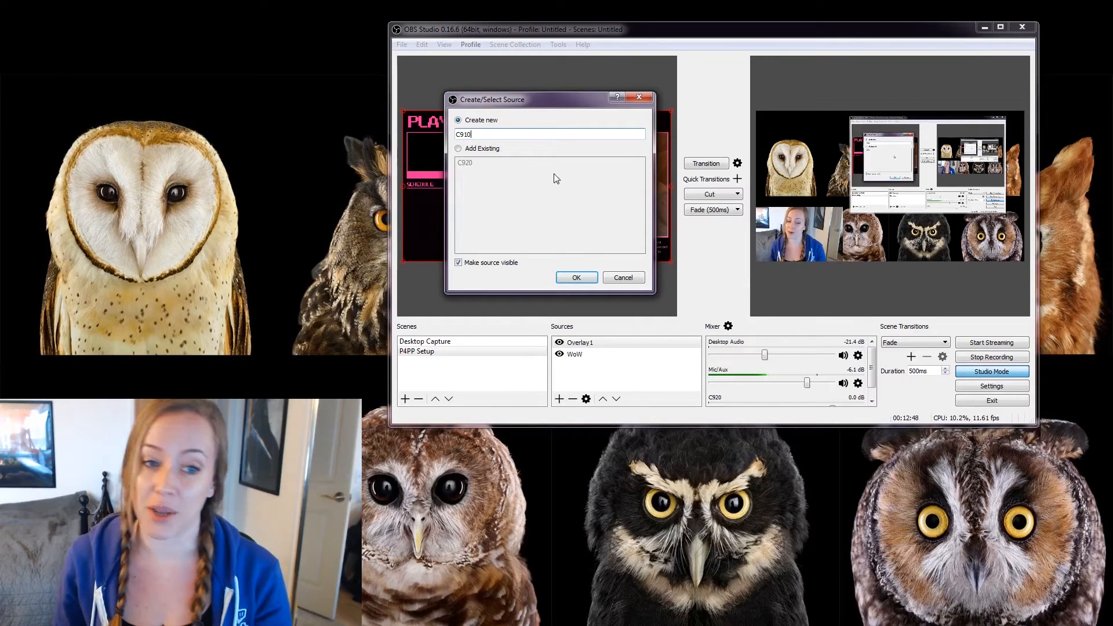
{"action": "left_click", "coordinate": [573, 278]}
{"action": "left_click_drag", "start_coordinate": [743, 53], "coordinate": [497, 71]}
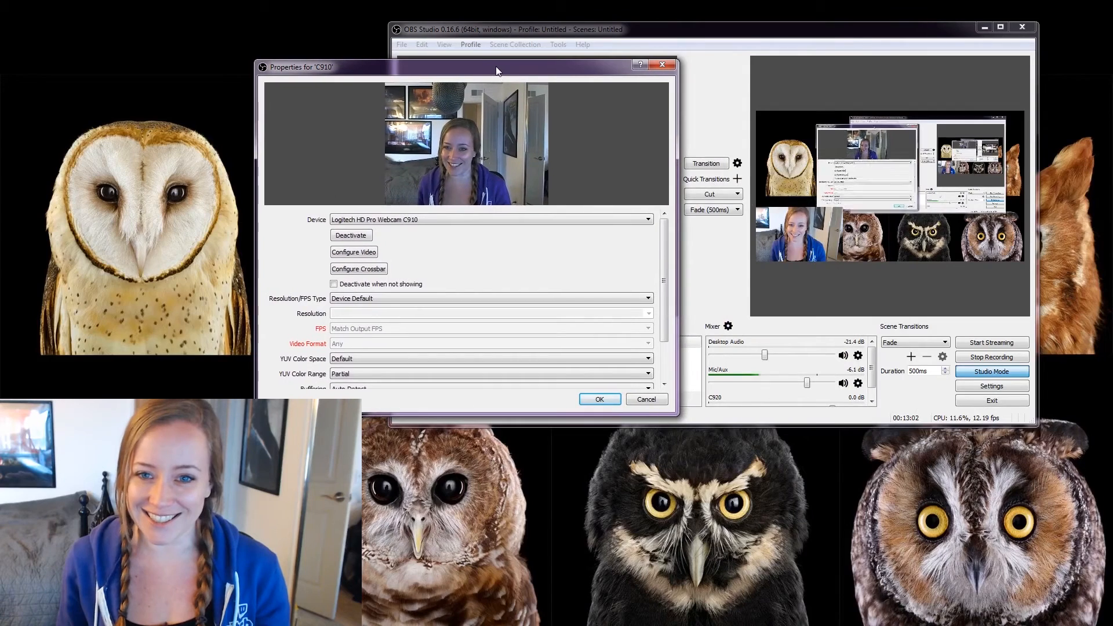
Keep Logitech HD Pro Webcam C910 as the device, accept, and move the feed into the overlay's left column.
{"action": "left_click", "coordinate": [420, 218]}
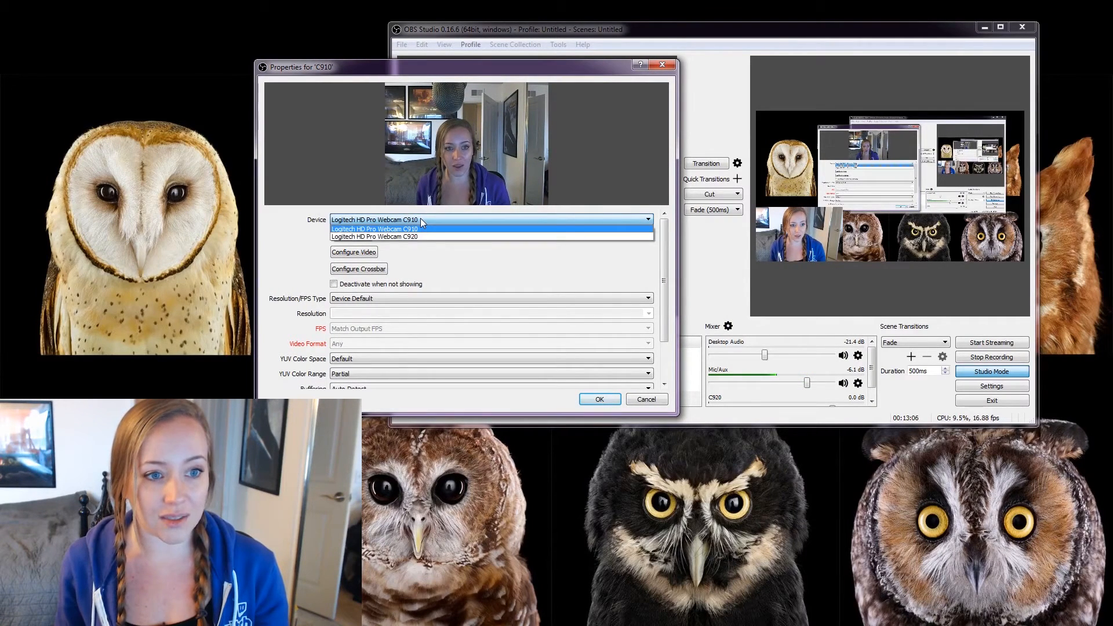
{"action": "left_click", "coordinate": [423, 230]}
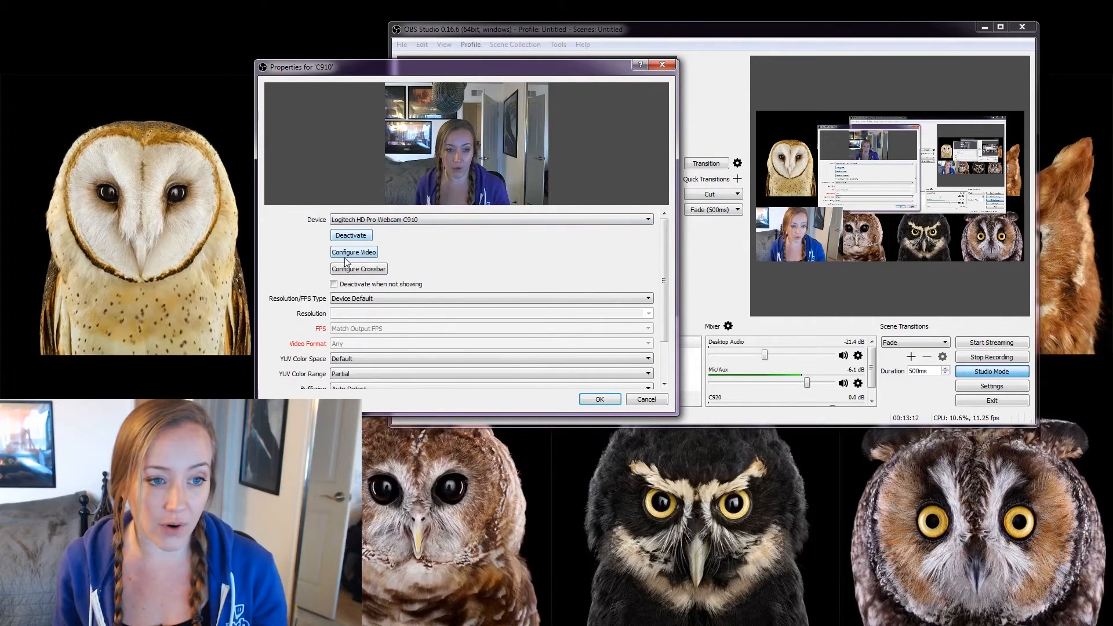
{"action": "left_click_drag", "start_coordinate": [663, 236], "coordinate": [666, 287]}
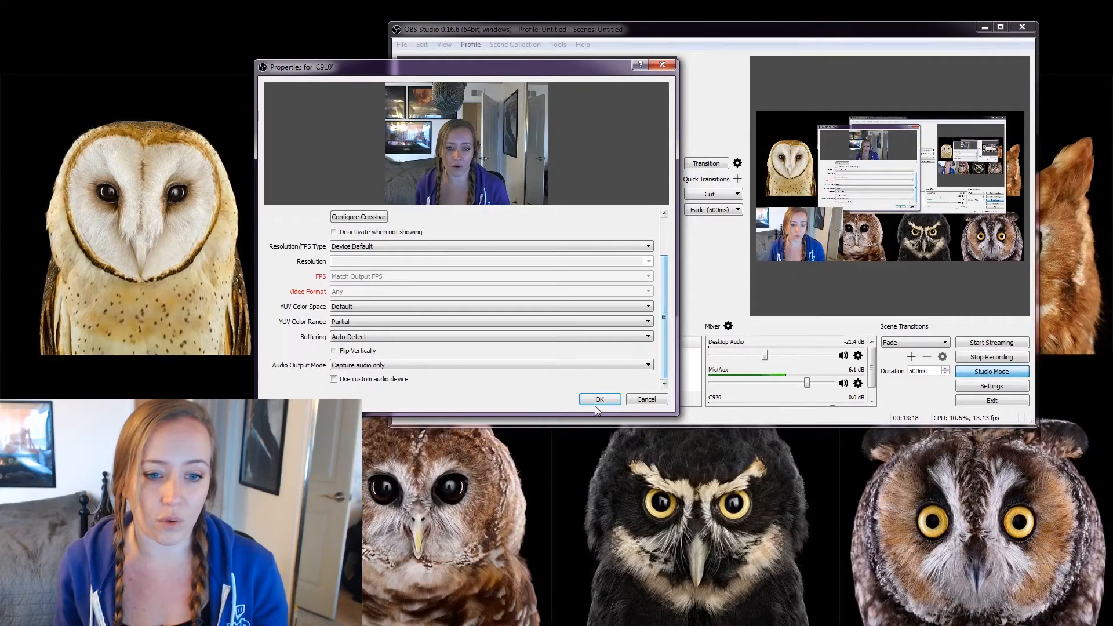
{"action": "left_click", "coordinate": [599, 398]}
{"action": "mouse_move", "coordinate": [466, 168]}
{"action": "left_mouse_down"}
{"action": "mouse_move", "coordinate": [507, 170]}
{"action": "mouse_move", "coordinate": [503, 217]}
{"action": "mouse_move", "coordinate": [545, 179]}
{"action": "mouse_move", "coordinate": [478, 180]}
{"action": "mouse_move", "coordinate": [496, 192]}
{"action": "mouse_move", "coordinate": [471, 174]}
{"action": "left_mouse_up"}
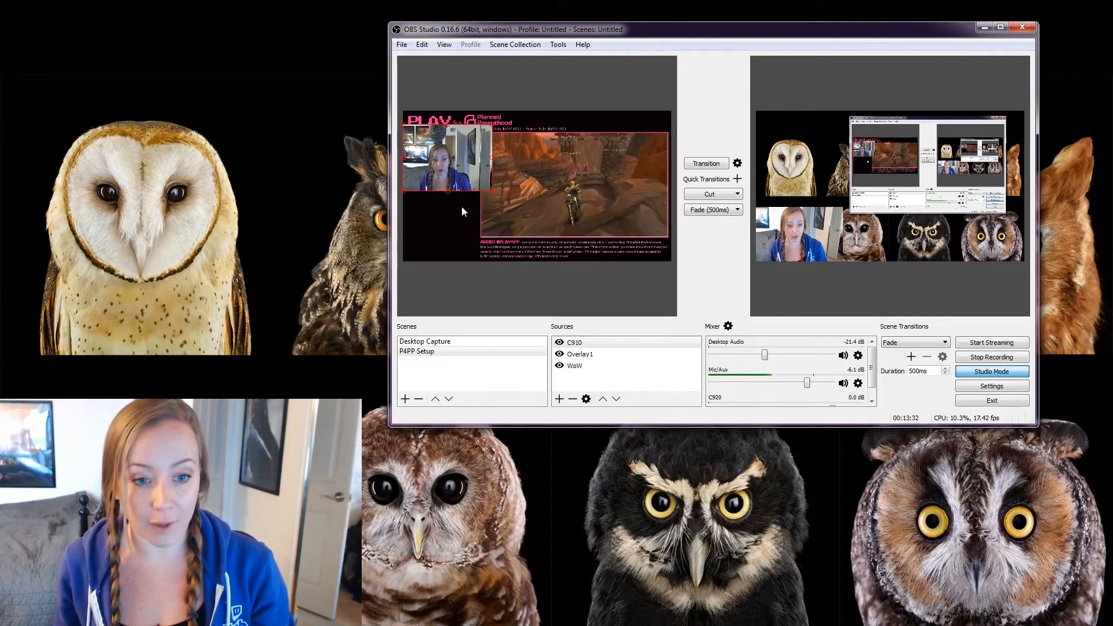
Raise Overlay1 above the C910 webcam in the Sources layer order.
{"action": "left_click", "coordinate": [582, 343]}
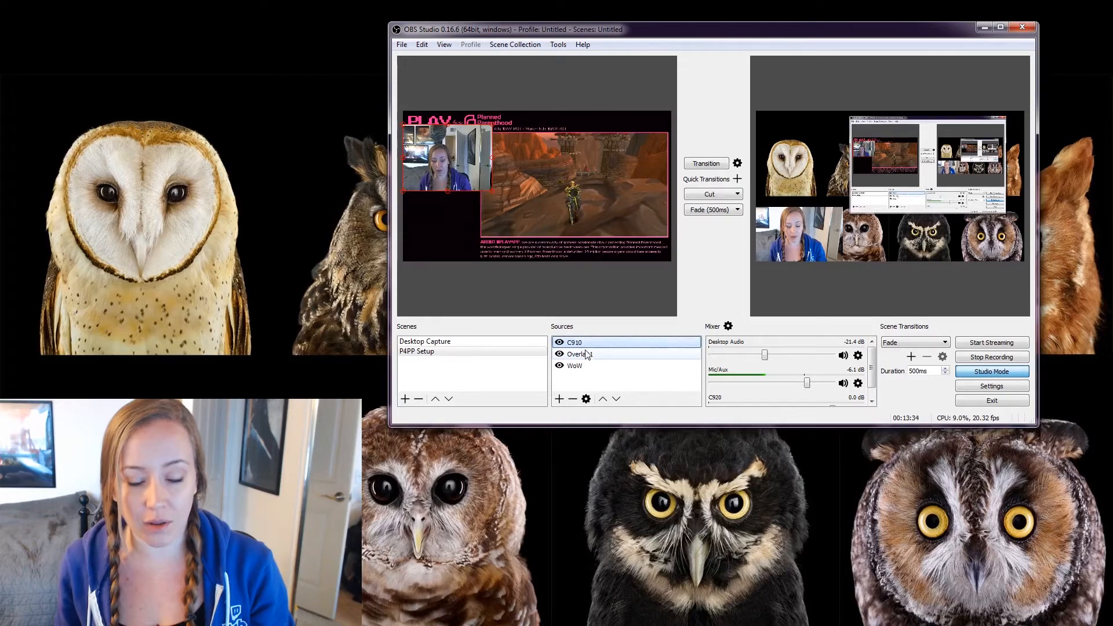
{"action": "left_click", "coordinate": [595, 353]}
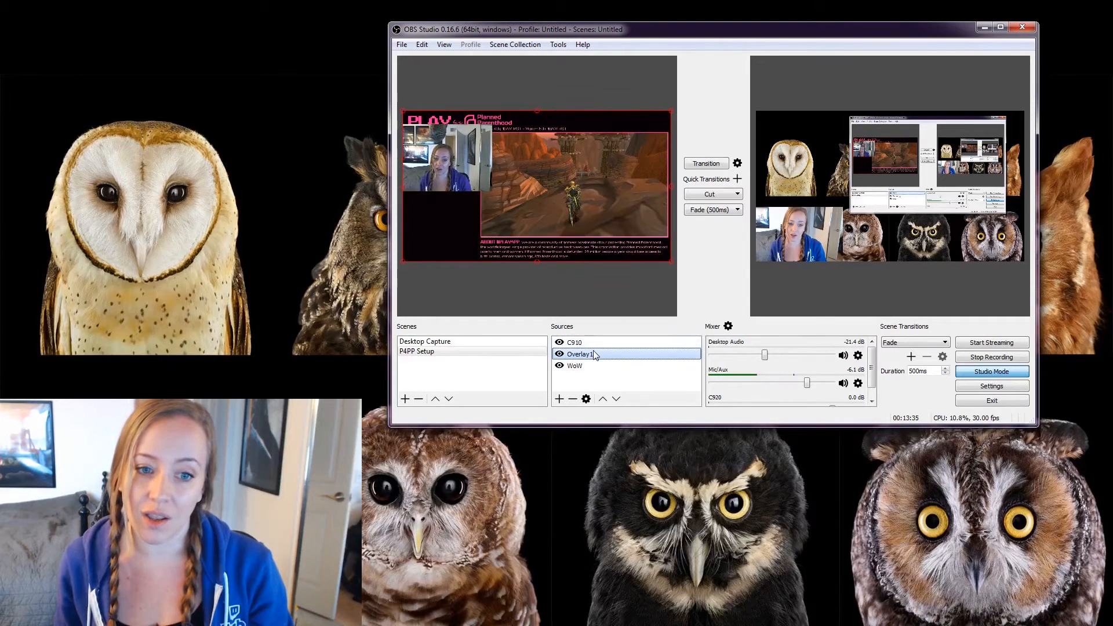
{"action": "left_click", "coordinate": [601, 344]}
{"action": "left_click", "coordinate": [604, 354]}
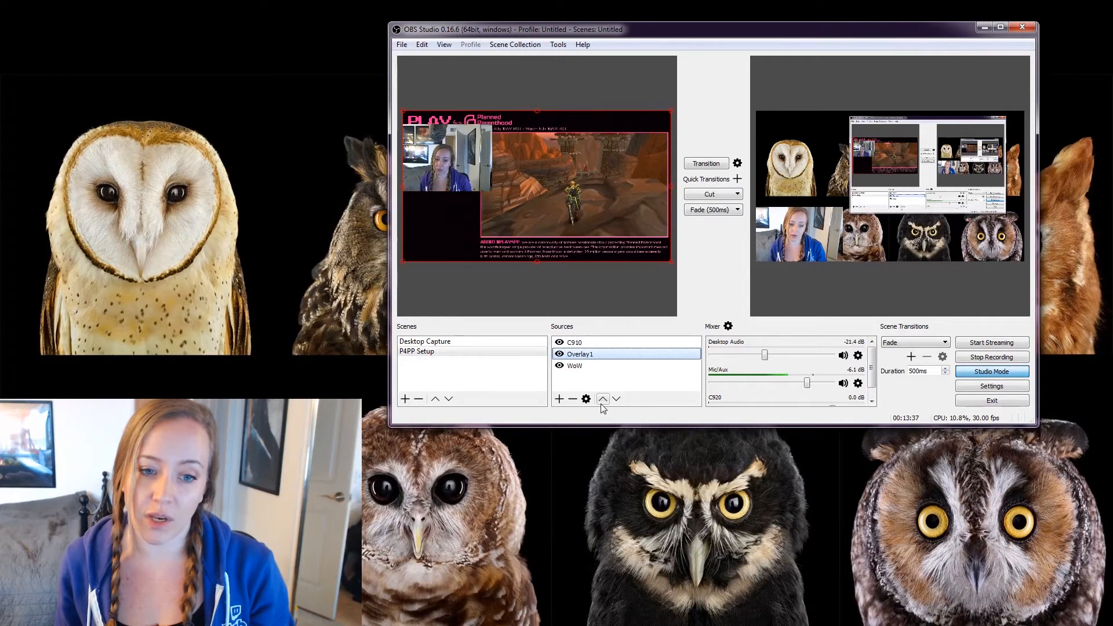
{"action": "left_click", "coordinate": [603, 400]}
Reselect the C910 webcam and shrink it to fit the overlay's top-left frame.
{"action": "left_click_drag", "start_coordinate": [463, 160], "coordinate": [464, 152]}
{"action": "left_click", "coordinate": [465, 153]}
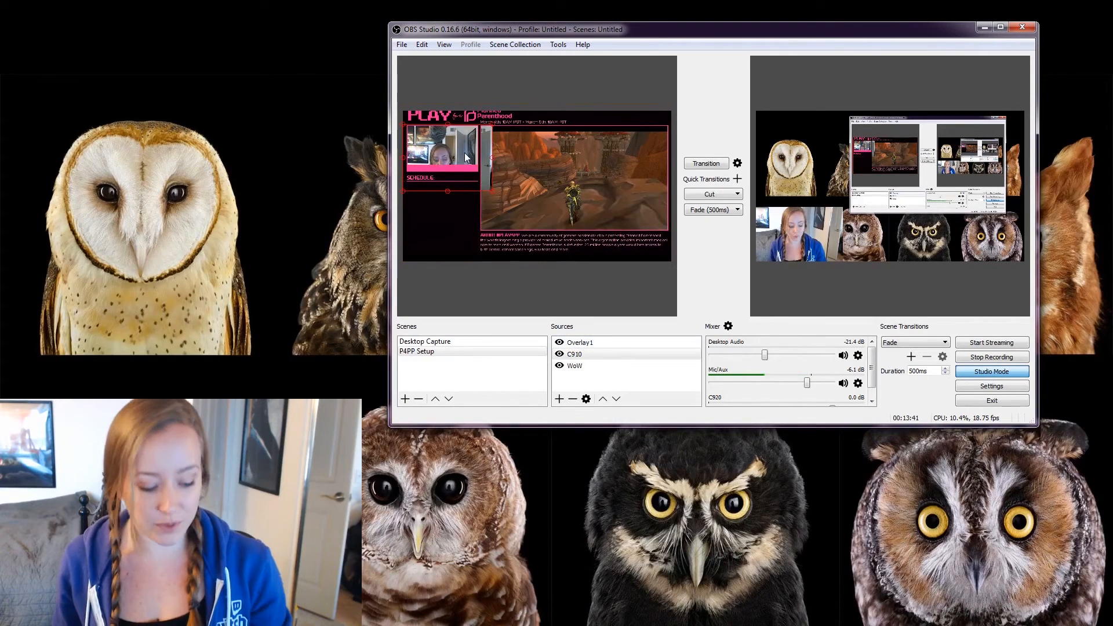
{"action": "left_click_drag", "start_coordinate": [510, 120], "coordinate": [514, 123]}
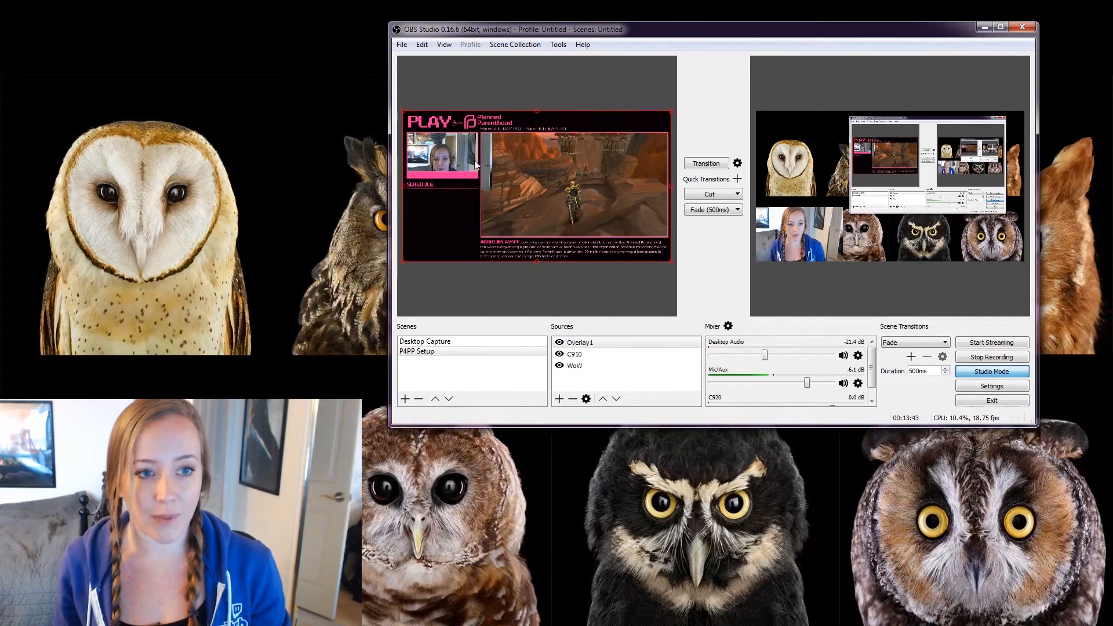
{"action": "left_click", "coordinate": [612, 351]}
{"action": "mouse_move", "coordinate": [446, 169]}
{"action": "left_mouse_down"}
{"action": "mouse_move", "coordinate": [521, 209]}
{"action": "mouse_move", "coordinate": [474, 213]}
{"action": "mouse_move", "coordinate": [445, 160]}
{"action": "left_mouse_up"}
{"action": "left_click_drag", "start_coordinate": [488, 116], "coordinate": [452, 152]}
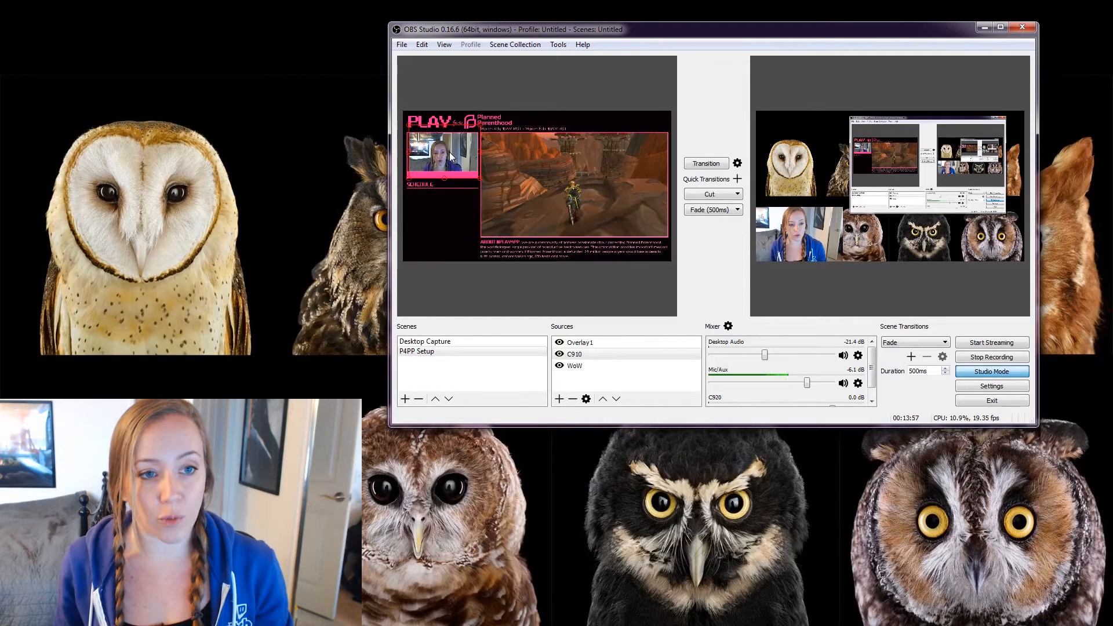
Crop a few pixels off the webcam's top with an Alt-drag and seat it in the top-left frame.
{"action": "left_click_drag", "start_coordinate": [448, 151], "coordinate": [533, 174]}
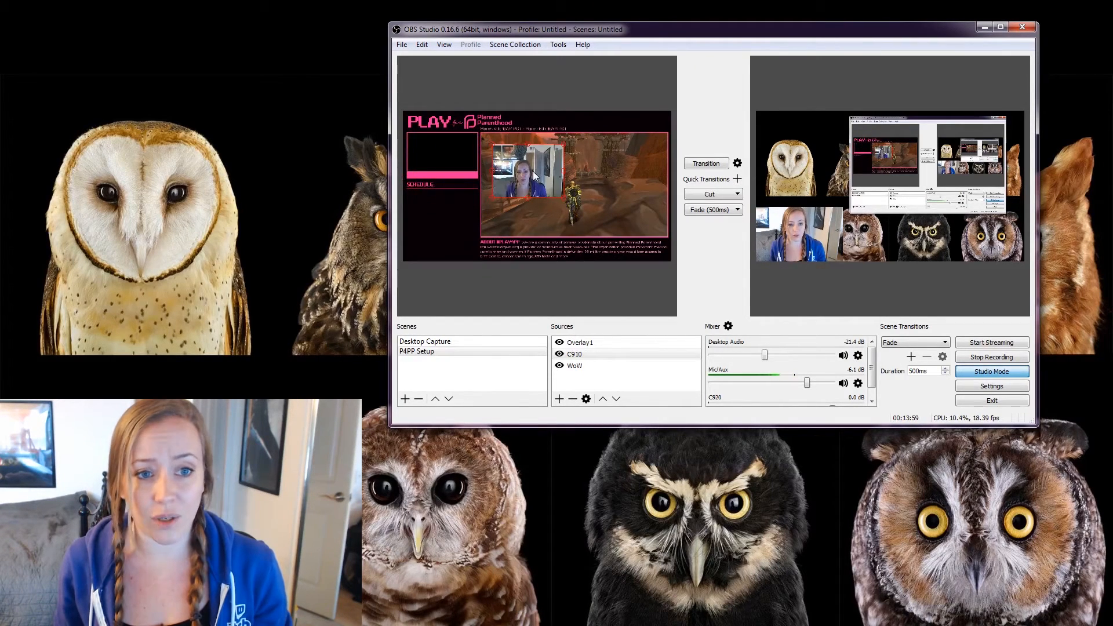
{"action": "key", "text": "alt"}
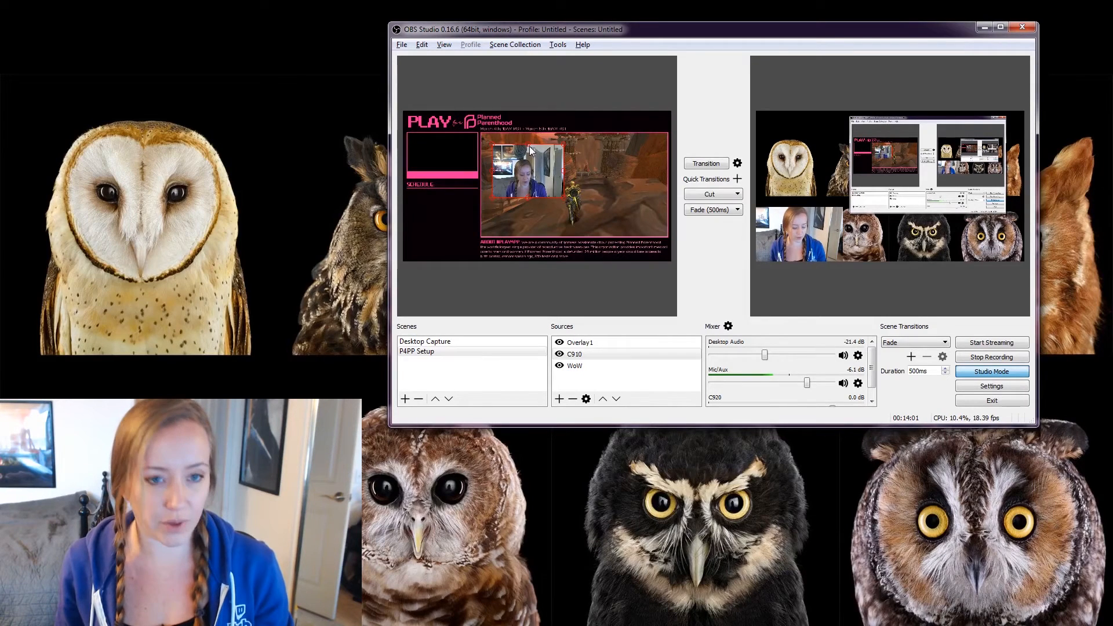
{"action": "left_click_drag", "start_coordinate": [530, 144], "coordinate": [530, 146]}
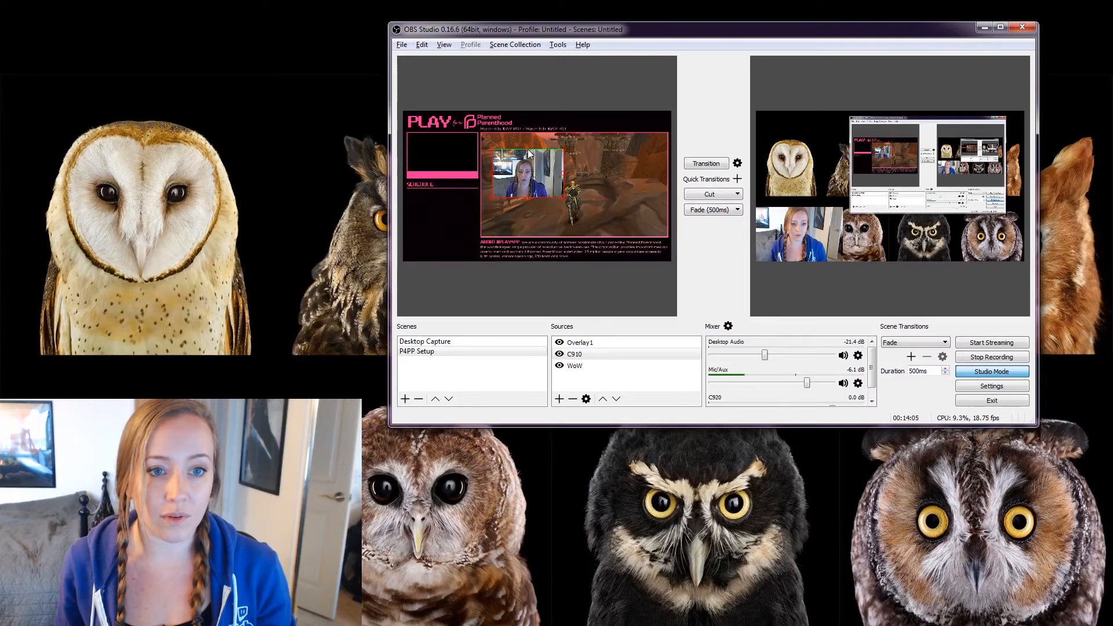
{"action": "left_click_drag", "start_coordinate": [540, 173], "coordinate": [478, 176]}
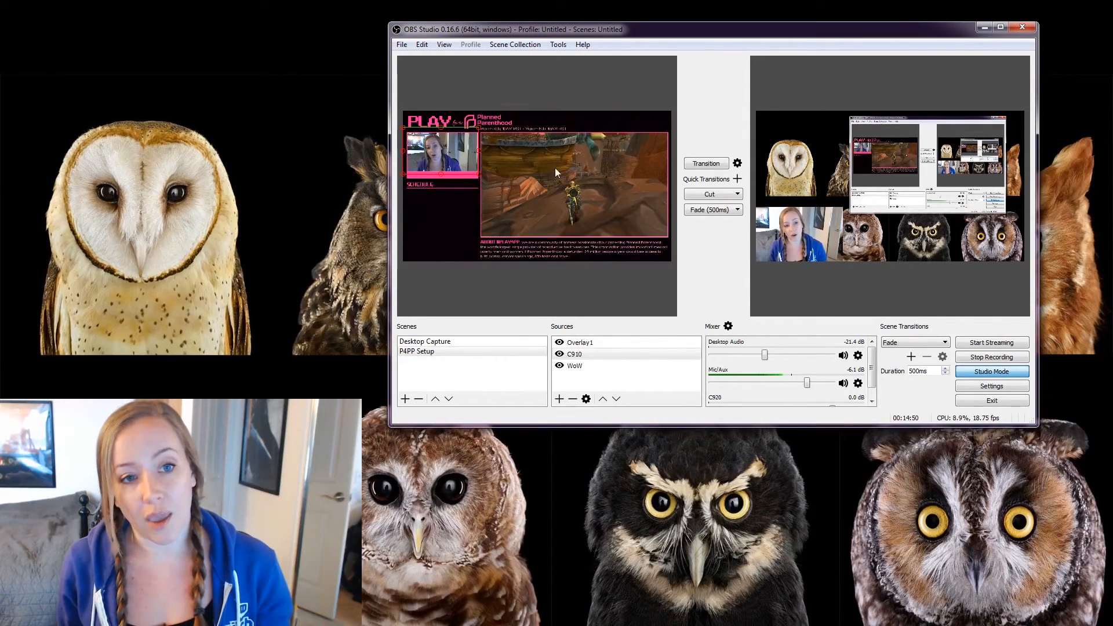
{"action": "key", "text": "alt+Tab"}
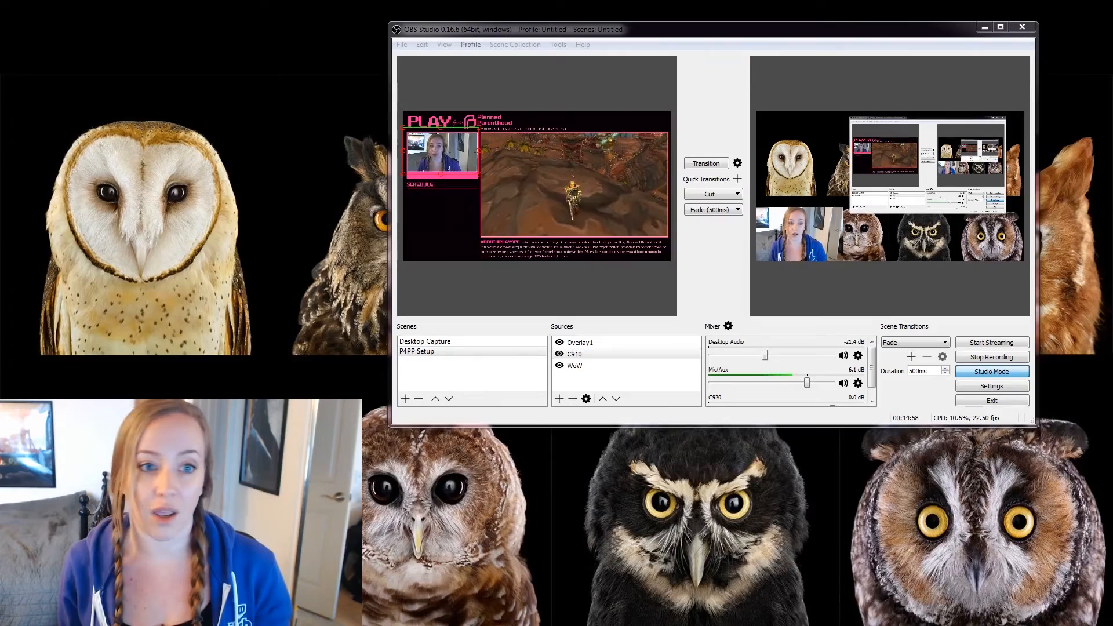
{"action": "left_click", "coordinate": [705, 163]}
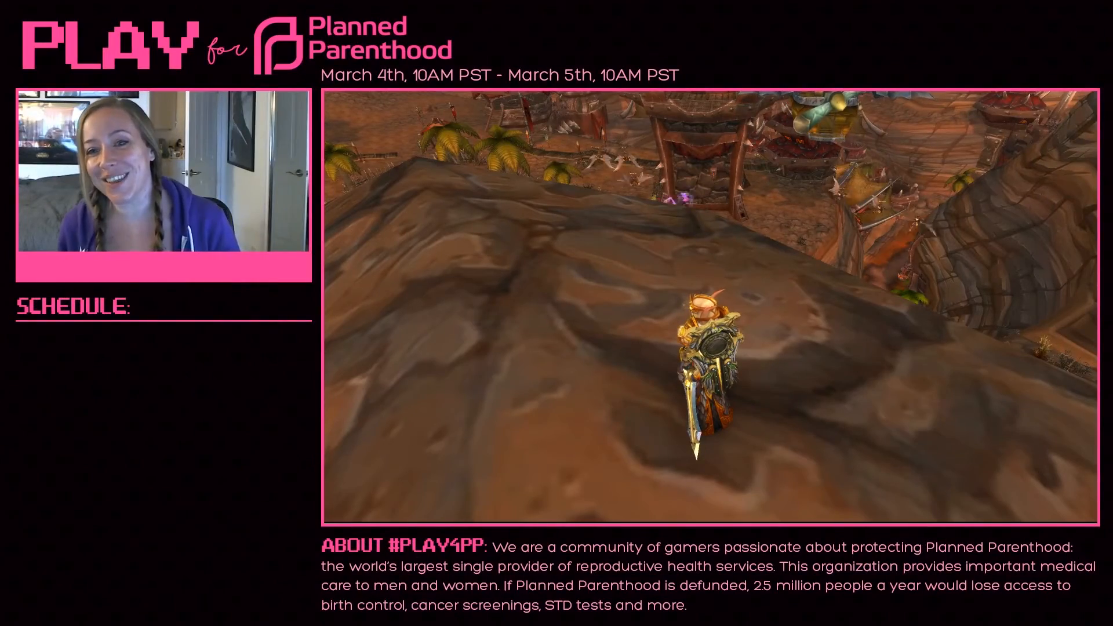
{"action": "left_click", "coordinate": [712, 164]}
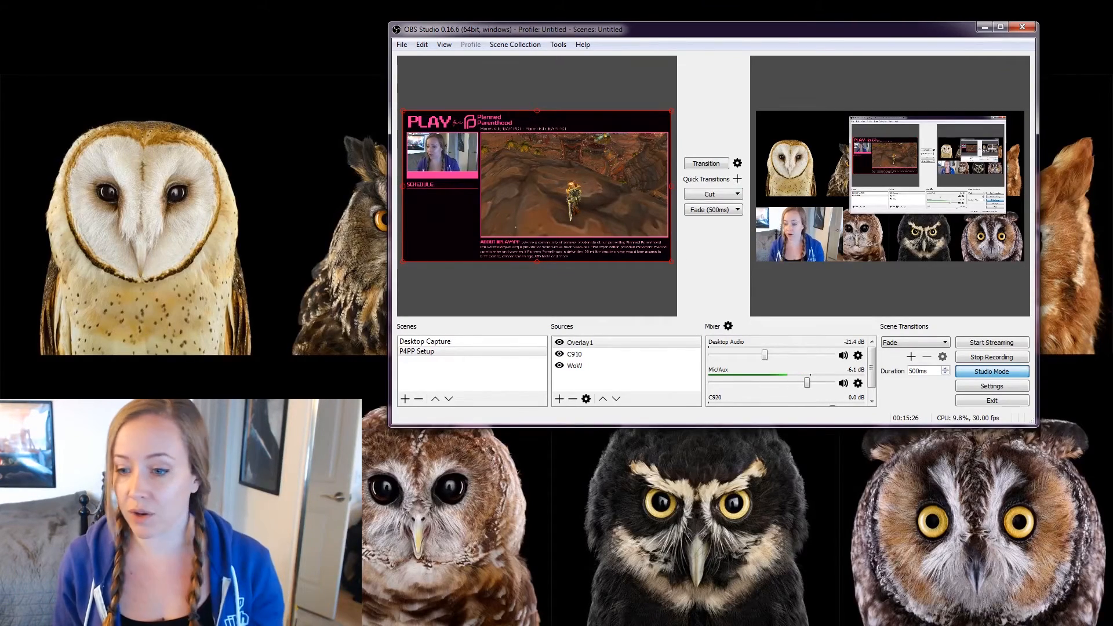
Position the Overlays folder window over the OBS window.
{"action": "left_click_drag", "start_coordinate": [1112, 220], "coordinate": [402, 86]}
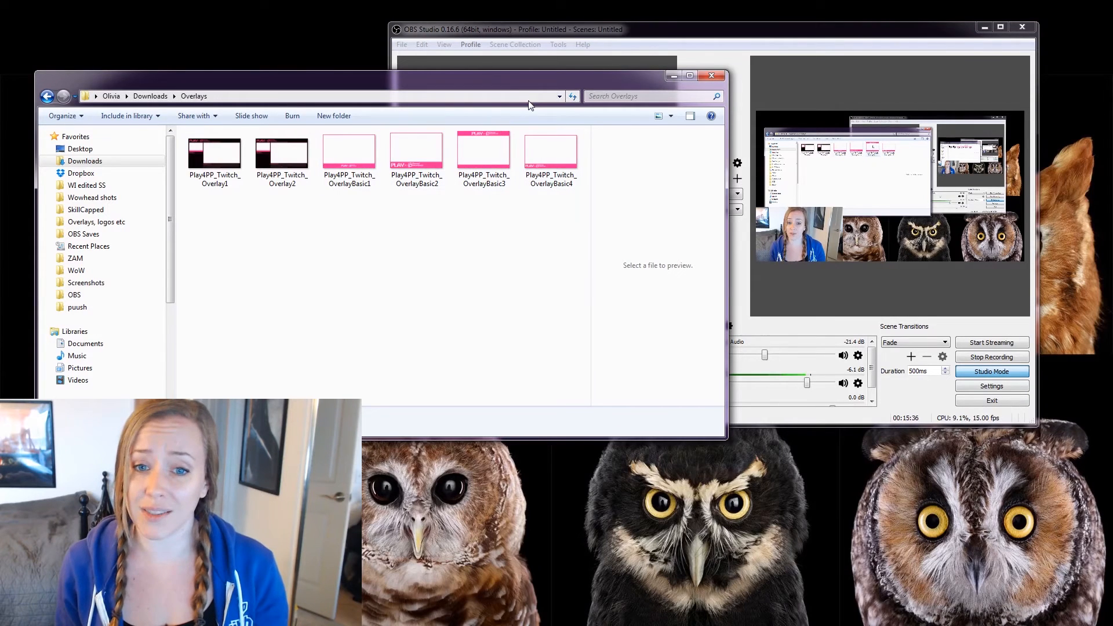
{"action": "left_click_drag", "start_coordinate": [533, 85], "coordinate": [545, 107]}
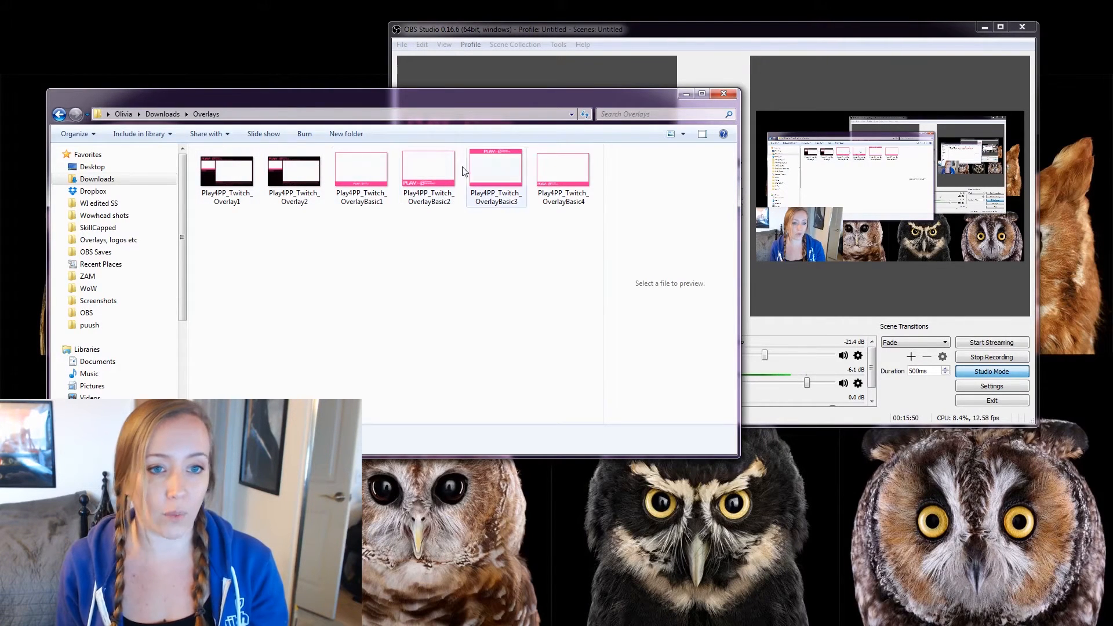
{"action": "mouse_move", "coordinate": [619, 96]}
{"action": "left_mouse_down"}
{"action": "mouse_move", "coordinate": [617, 116]}
{"action": "mouse_move", "coordinate": [596, 110]}
{"action": "mouse_move", "coordinate": [623, 99]}
{"action": "mouse_move", "coordinate": [617, 79]}
{"action": "left_mouse_up"}
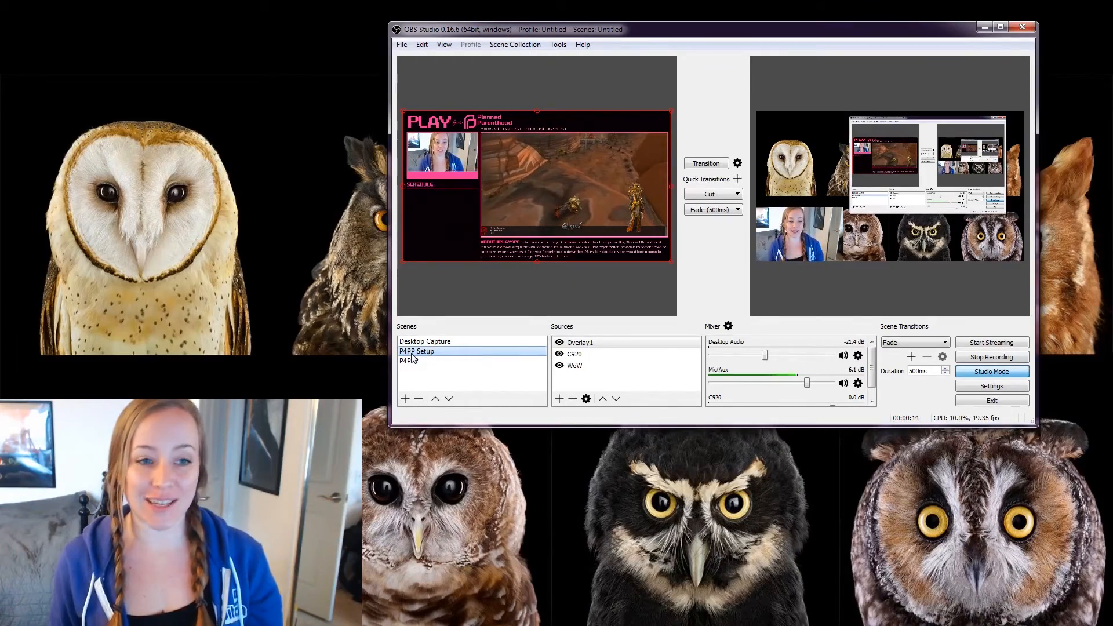
{"action": "left_click", "coordinate": [713, 166]}
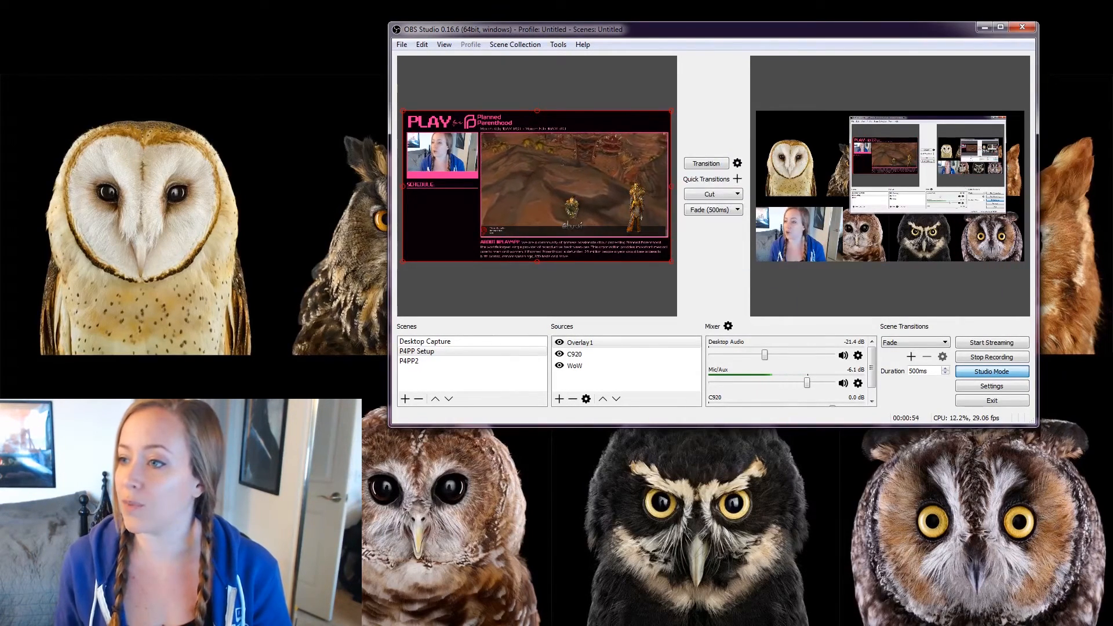
Drag the DONATE TO PLAY image into the scene, then move and enlarge it below the webcam.
{"action": "left_click_drag", "start_coordinate": [1112, 132], "coordinate": [197, 52]}
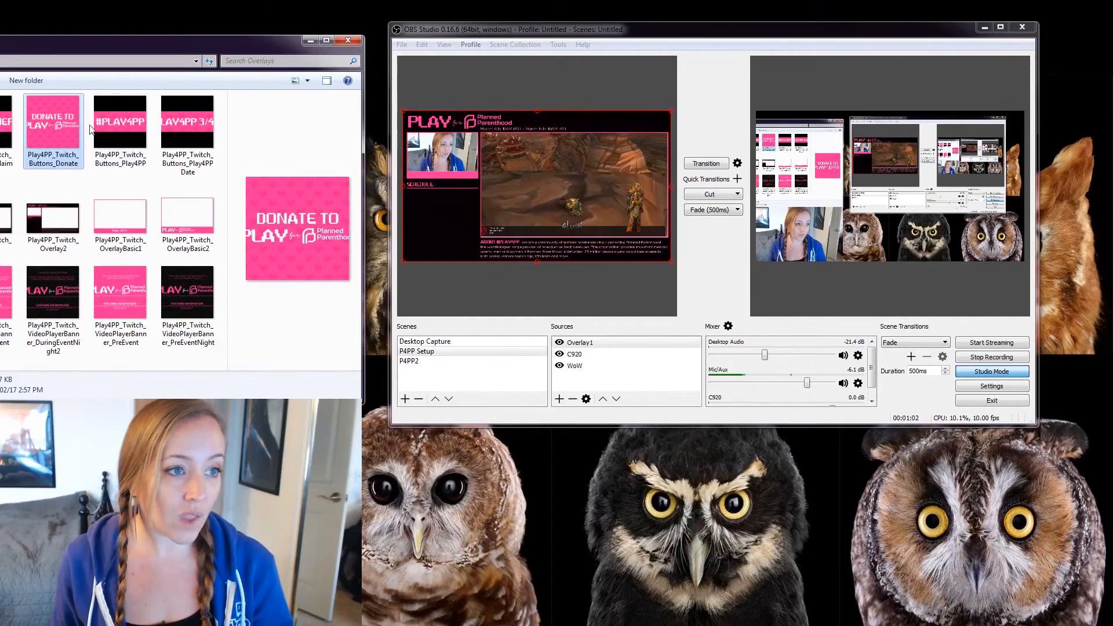
{"action": "left_click_drag", "start_coordinate": [59, 125], "coordinate": [634, 375]}
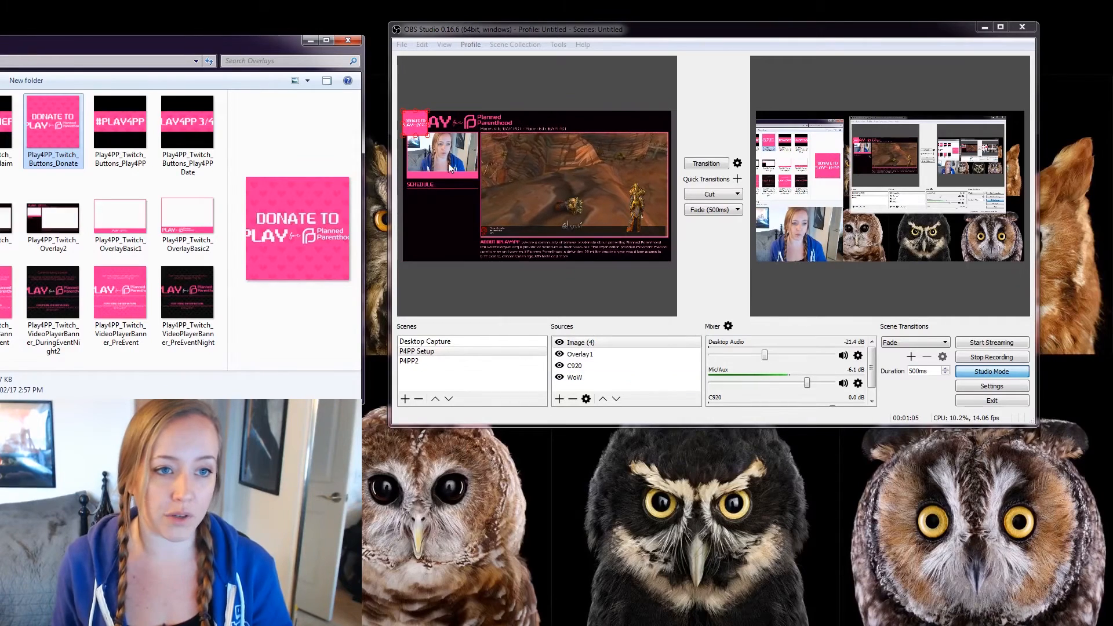
{"action": "left_click_drag", "start_coordinate": [416, 120], "coordinate": [425, 212]}
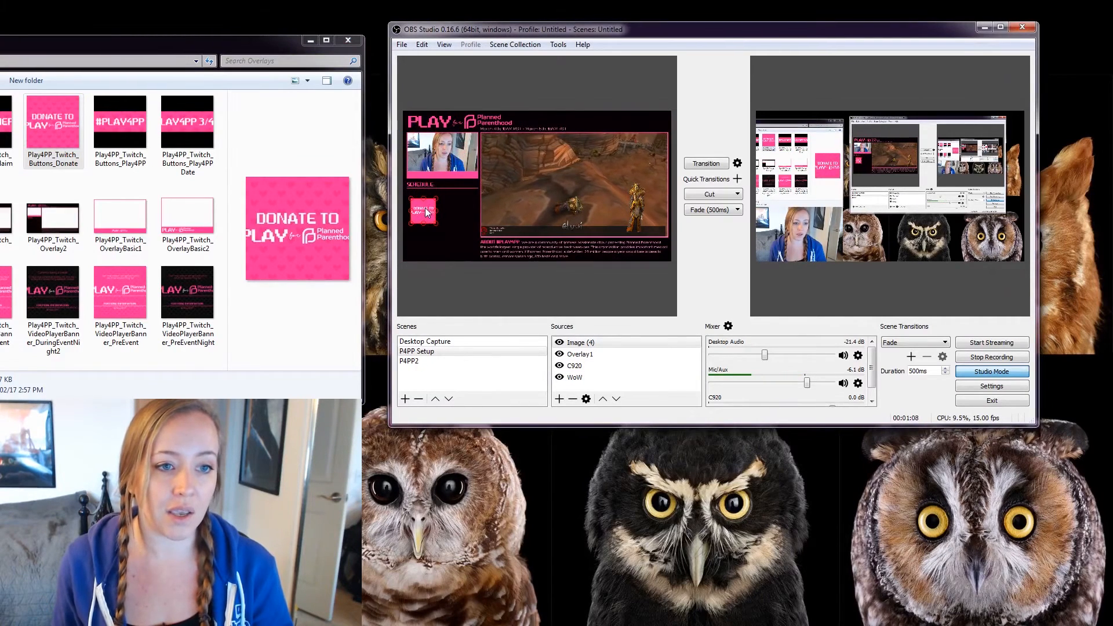
{"action": "left_click_drag", "start_coordinate": [434, 219], "coordinate": [469, 250]}
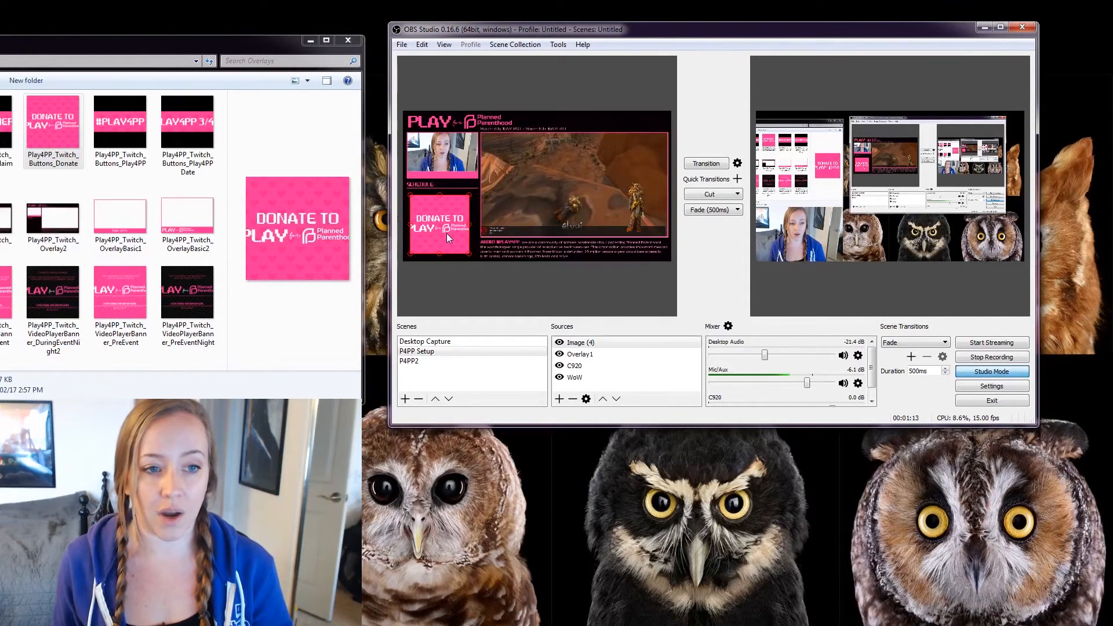
{"action": "left_click", "coordinate": [476, 209]}
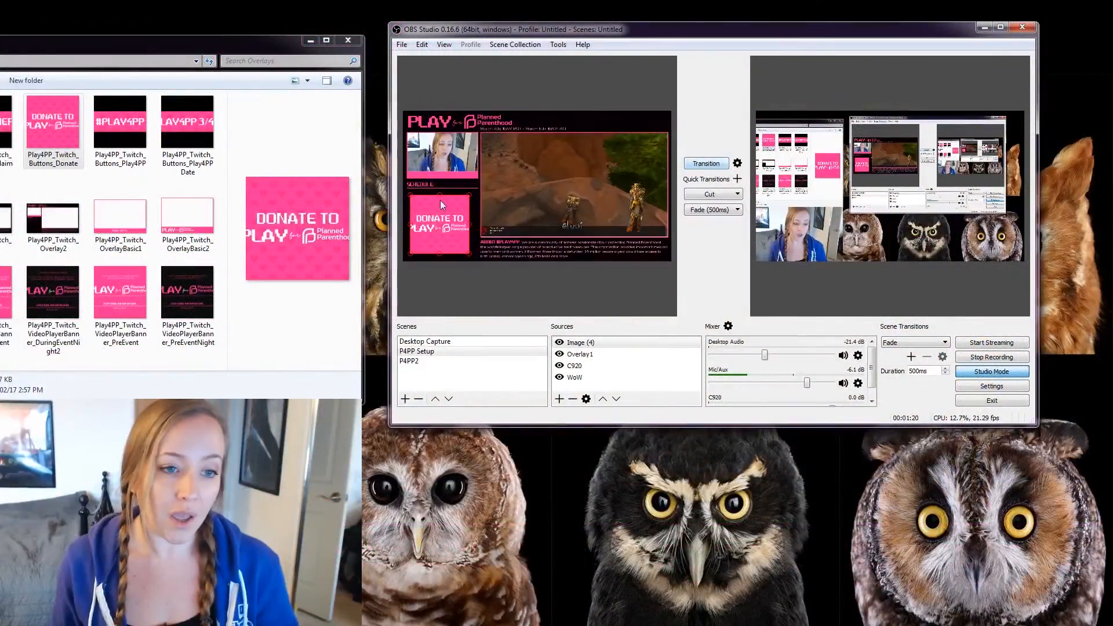
{"action": "left_click_drag", "start_coordinate": [439, 200], "coordinate": [444, 221]}
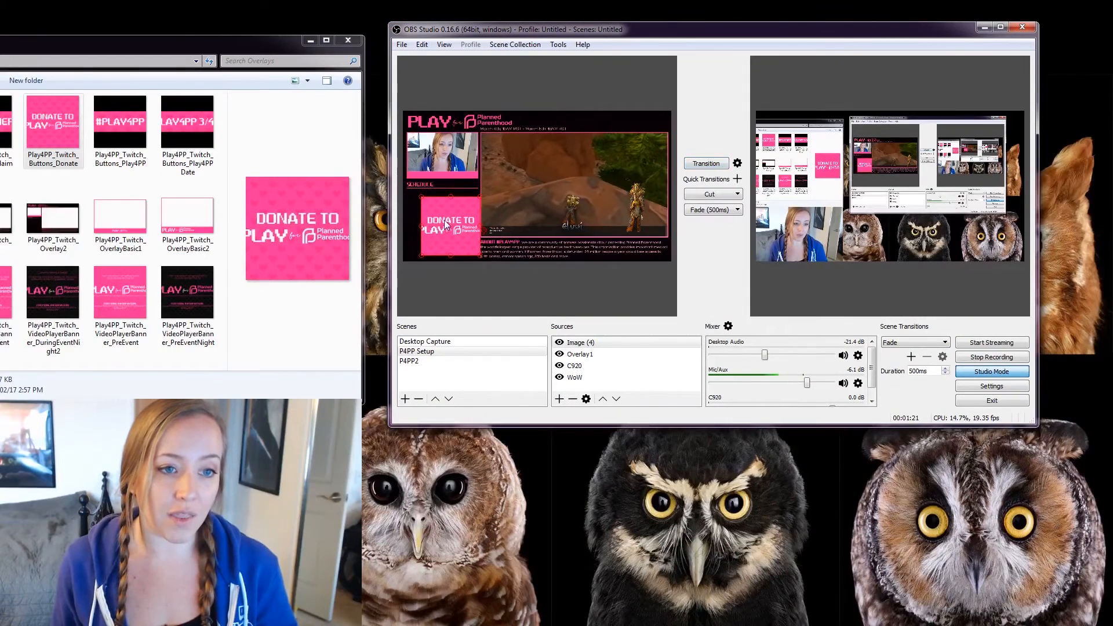
Remove the Image (4) donate source from P4PP Setup.
{"action": "right_click", "coordinate": [573, 342]}
{"action": "left_click", "coordinate": [625, 379]}
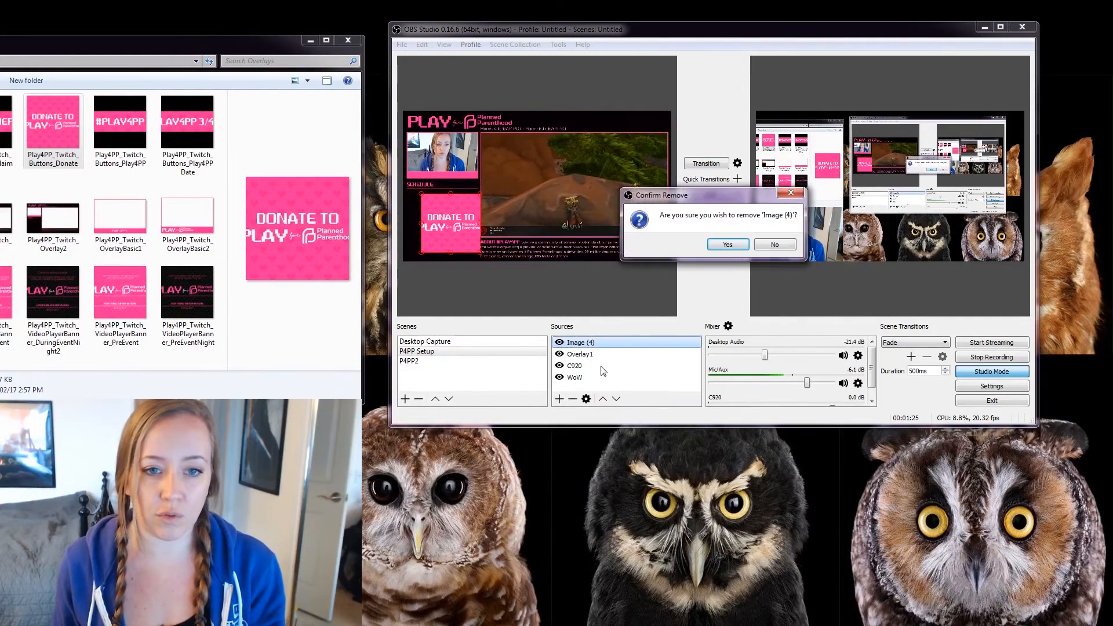
{"action": "left_click", "coordinate": [727, 245]}
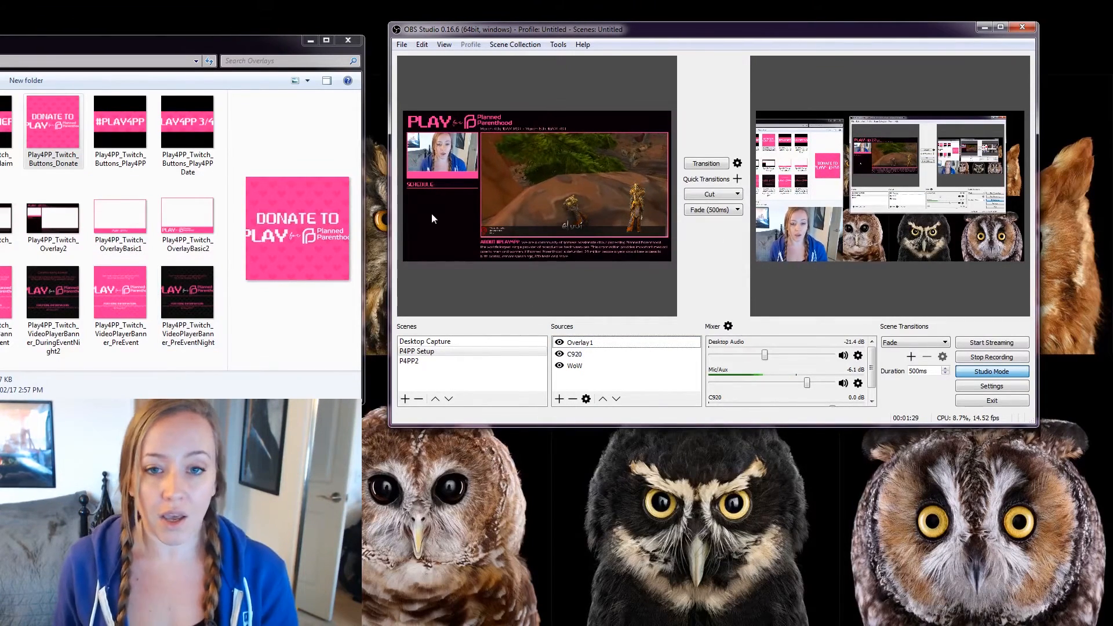
Bring the Overlays folder back over OBS and compare the OverlayBasic image variants.
{"action": "left_click_drag", "start_coordinate": [196, 46], "coordinate": [1112, 174]}
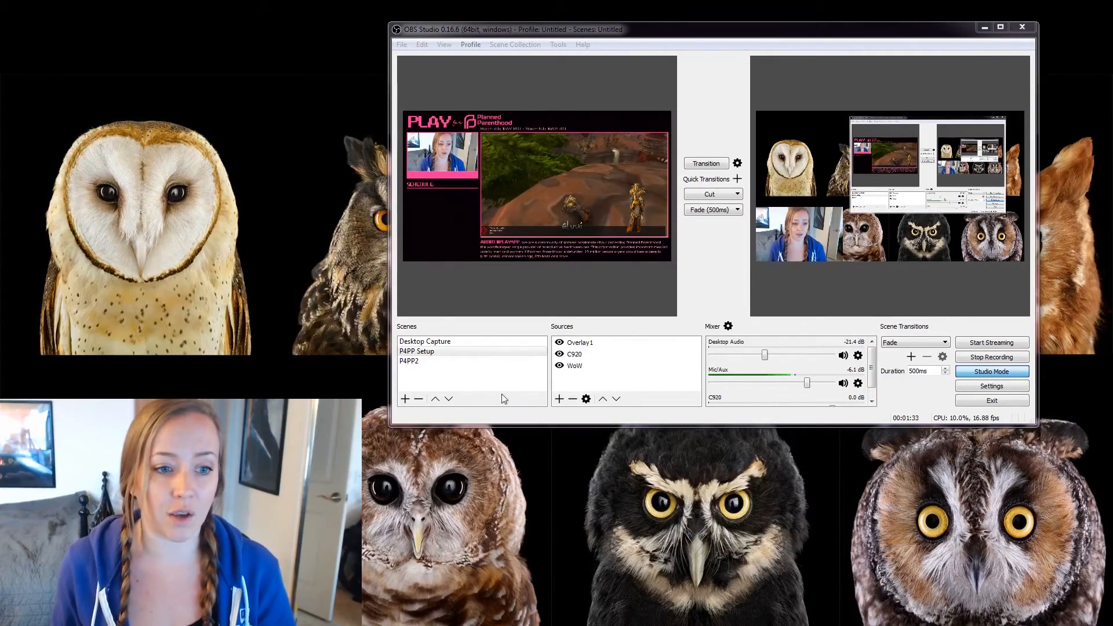
{"action": "left_click_drag", "start_coordinate": [1112, 142], "coordinate": [381, 44]}
{"action": "left_click", "coordinate": [584, 222]}
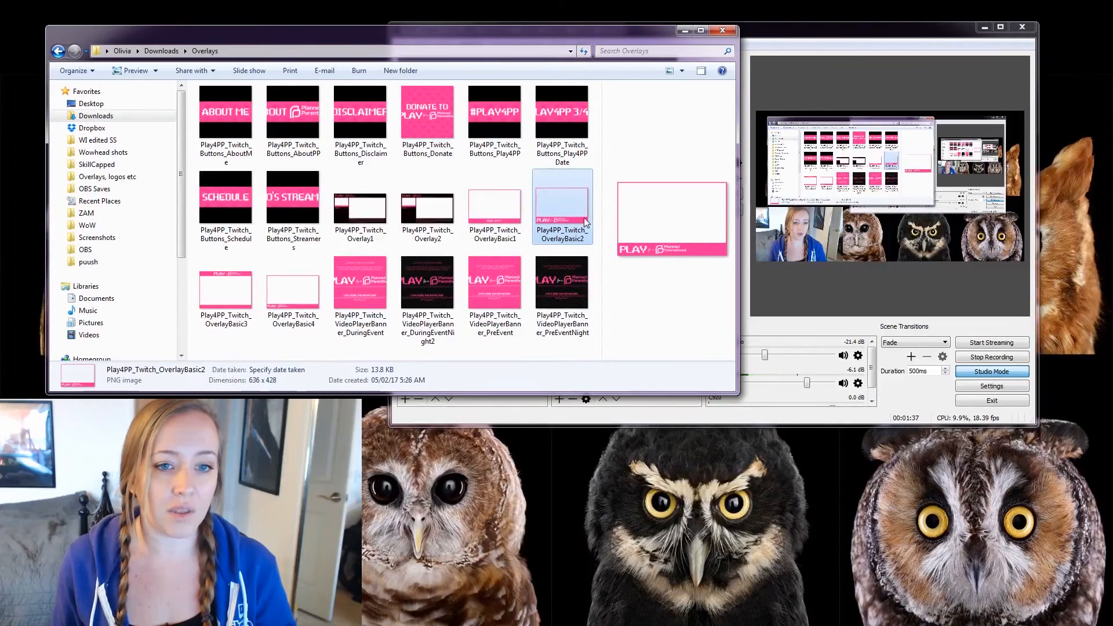
{"action": "left_click", "coordinate": [238, 276]}
{"action": "left_click", "coordinate": [293, 284]}
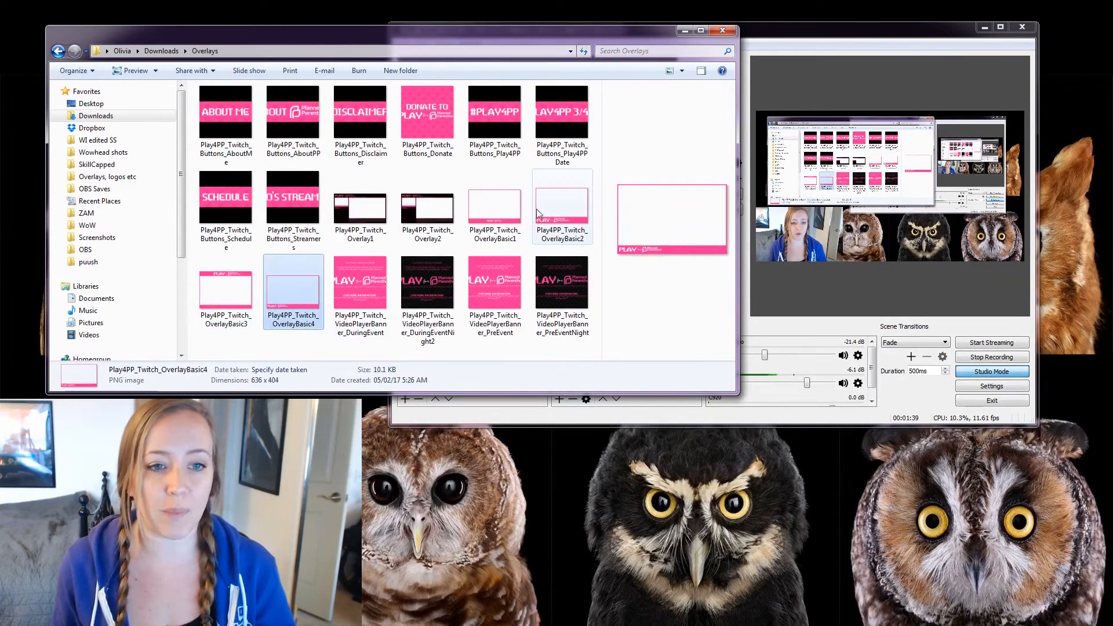
{"action": "left_click", "coordinate": [539, 214]}
{"action": "left_click", "coordinate": [493, 215]}
{"action": "left_click", "coordinate": [226, 290]}
{"action": "left_click", "coordinate": [293, 290]}
Preview OverlayBasic1 through 4 in turn, then minimize the folder and select the P4PP2 scene.
{"action": "left_click", "coordinate": [482, 228]}
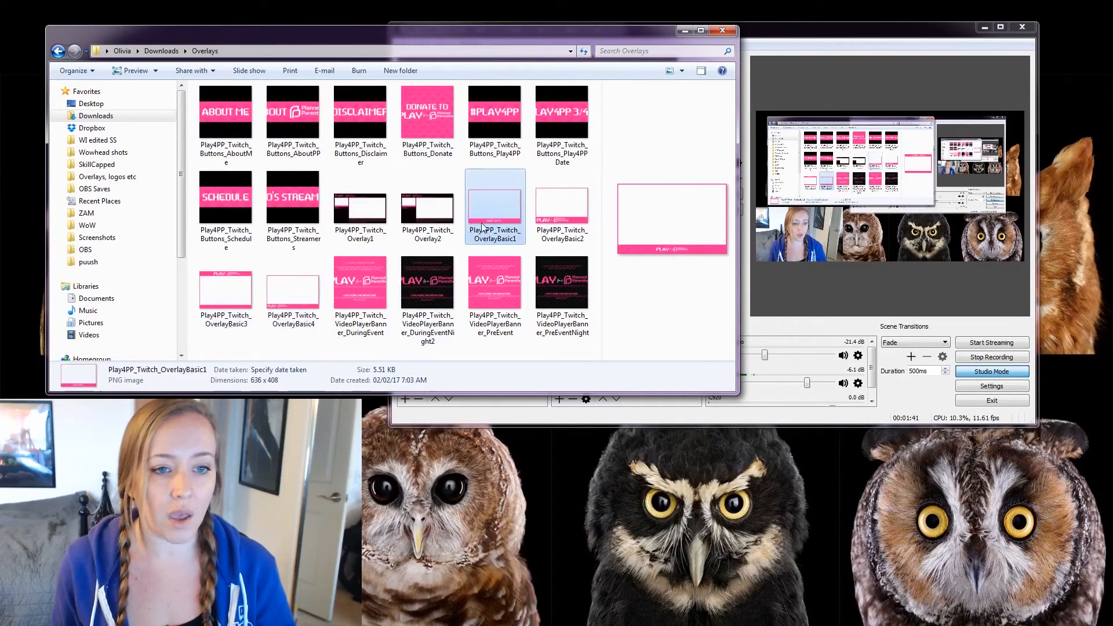
{"action": "left_click", "coordinate": [578, 225]}
{"action": "left_click", "coordinate": [243, 299]}
{"action": "left_click", "coordinate": [293, 290]}
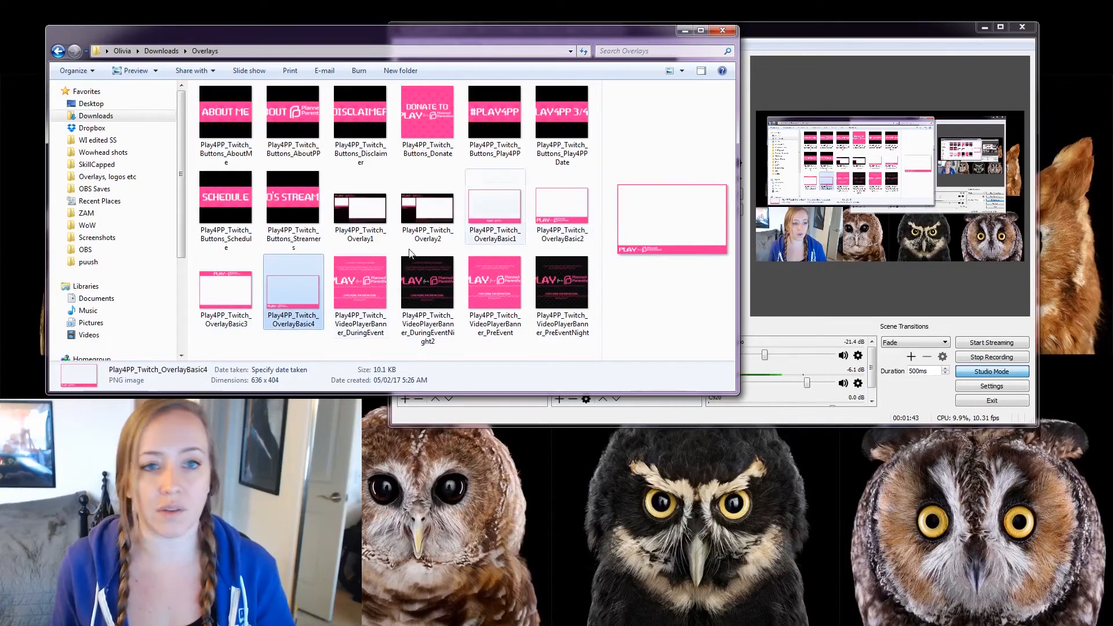
{"action": "left_click", "coordinate": [684, 30]}
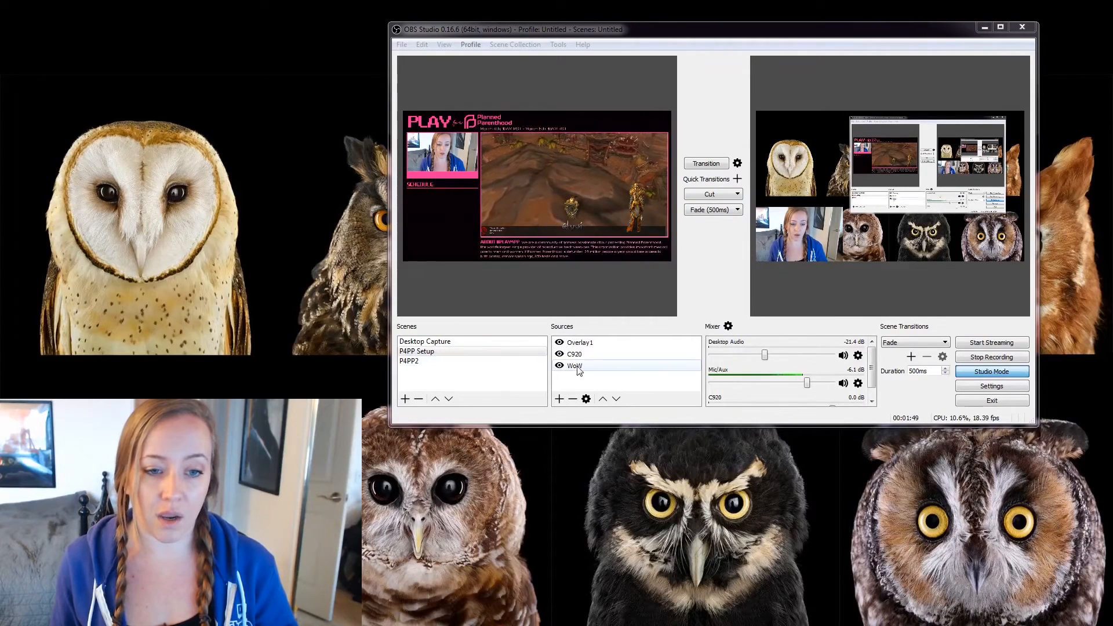
{"action": "left_click", "coordinate": [472, 362]}
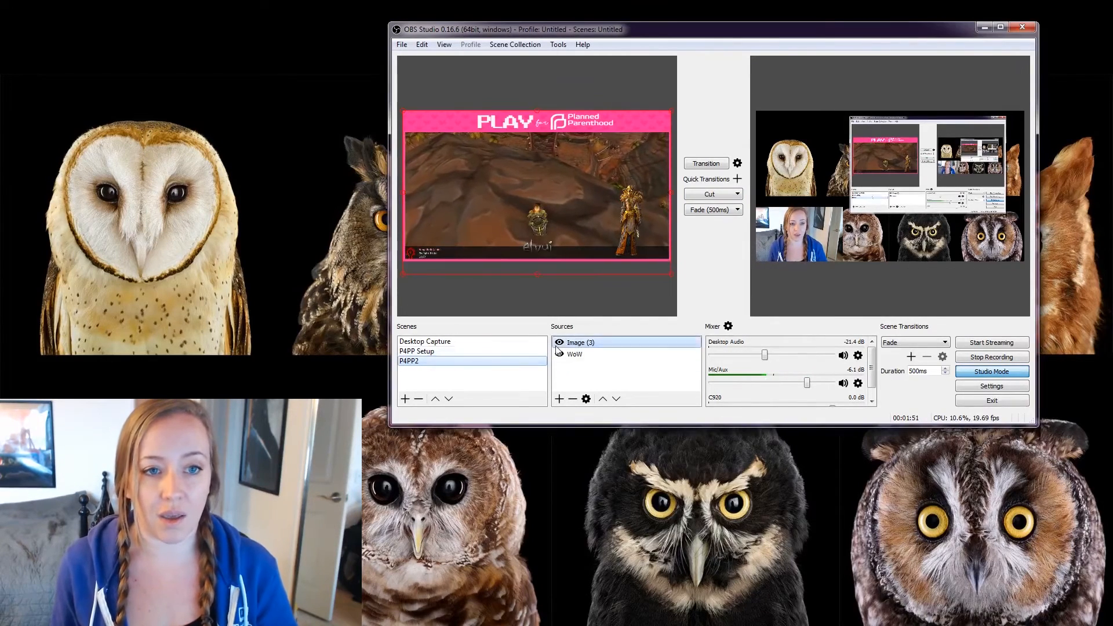
Rename P4PP2's Image (3) source to 'Overlay 2' and toggle its visibility to check the layout.
{"action": "right_click", "coordinate": [606, 343]}
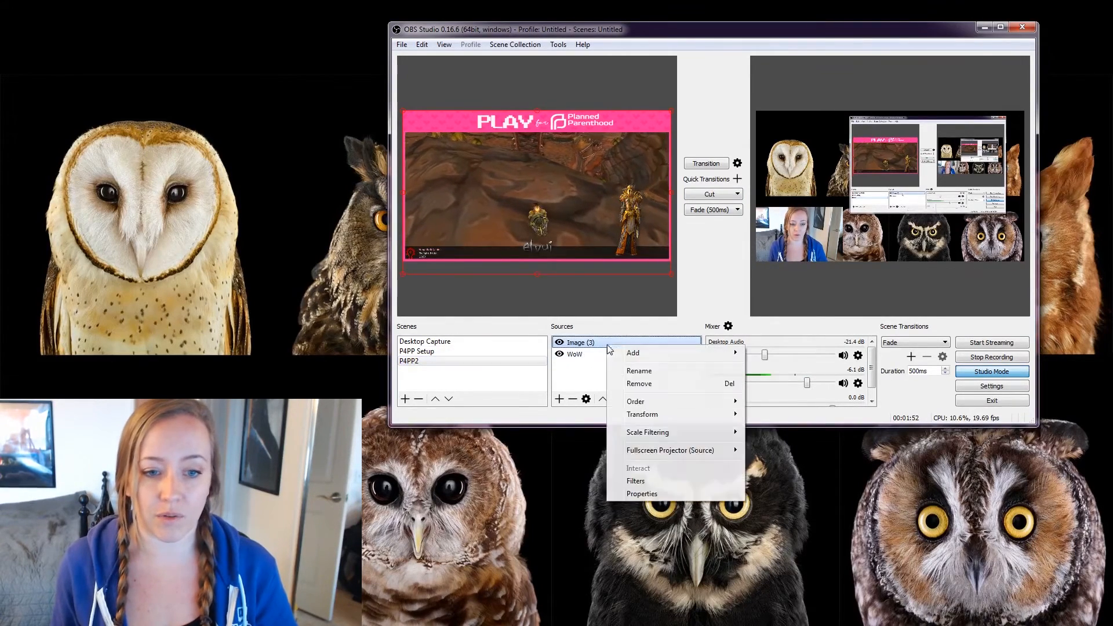
{"action": "left_click", "coordinate": [655, 371]}
{"action": "type", "text": "O"}
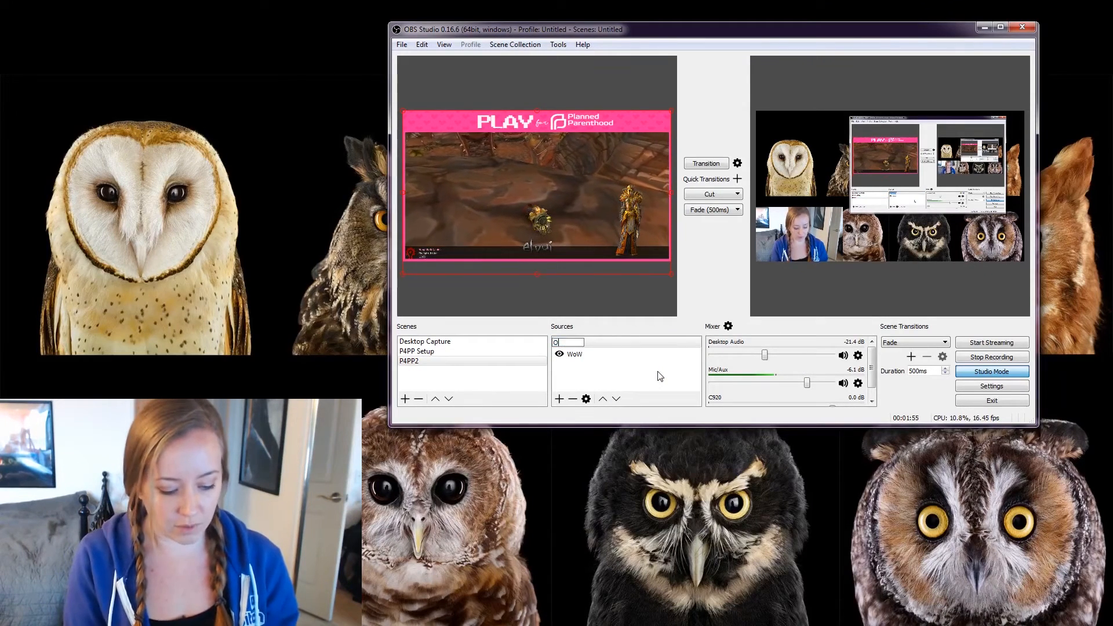
{"action": "type", "text": "verlay 2"}
{"action": "key", "text": "Return"}
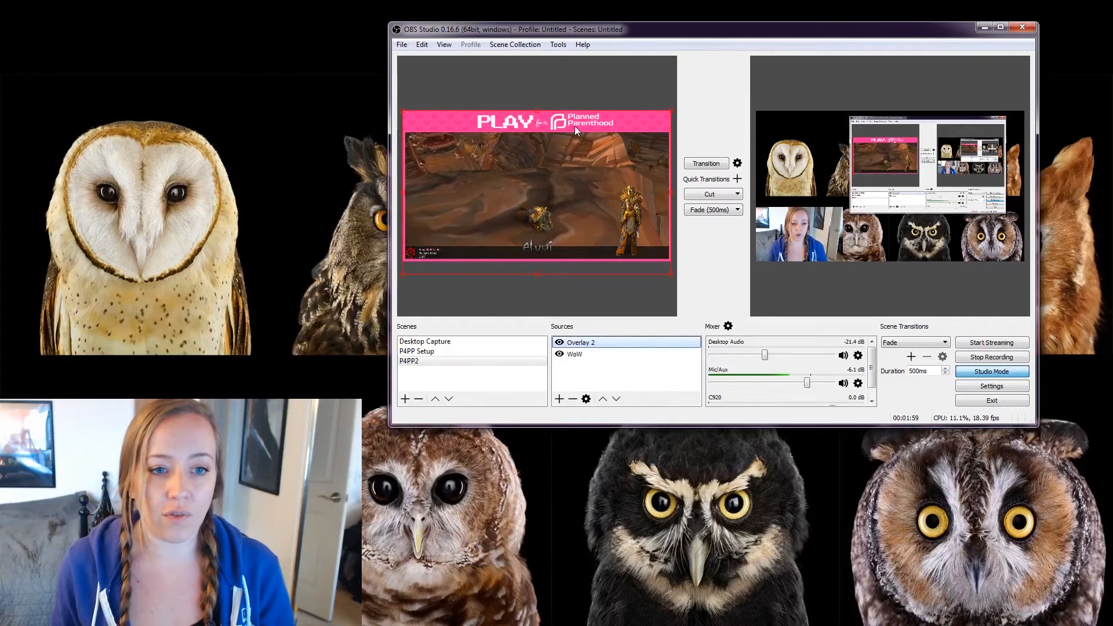
{"action": "left_click", "coordinate": [597, 355]}
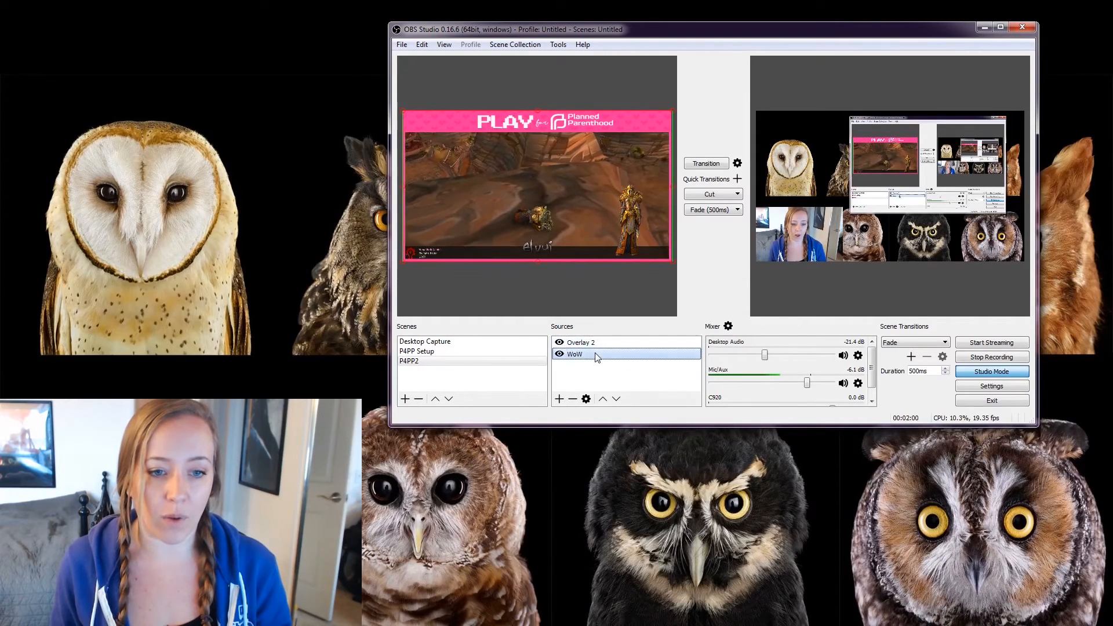
{"action": "left_click", "coordinate": [560, 342]}
{"action": "left_click", "coordinate": [560, 343]}
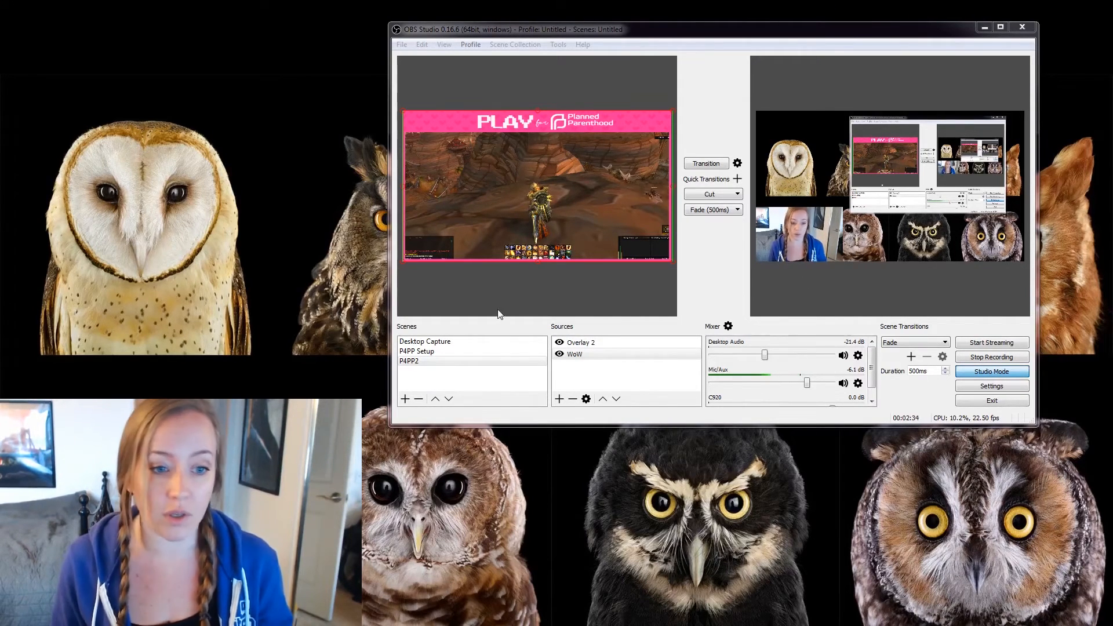
Add the existing C920 webcam source to P4PP2 and resize it to a small box over the game.
{"action": "left_click", "coordinate": [558, 399]}
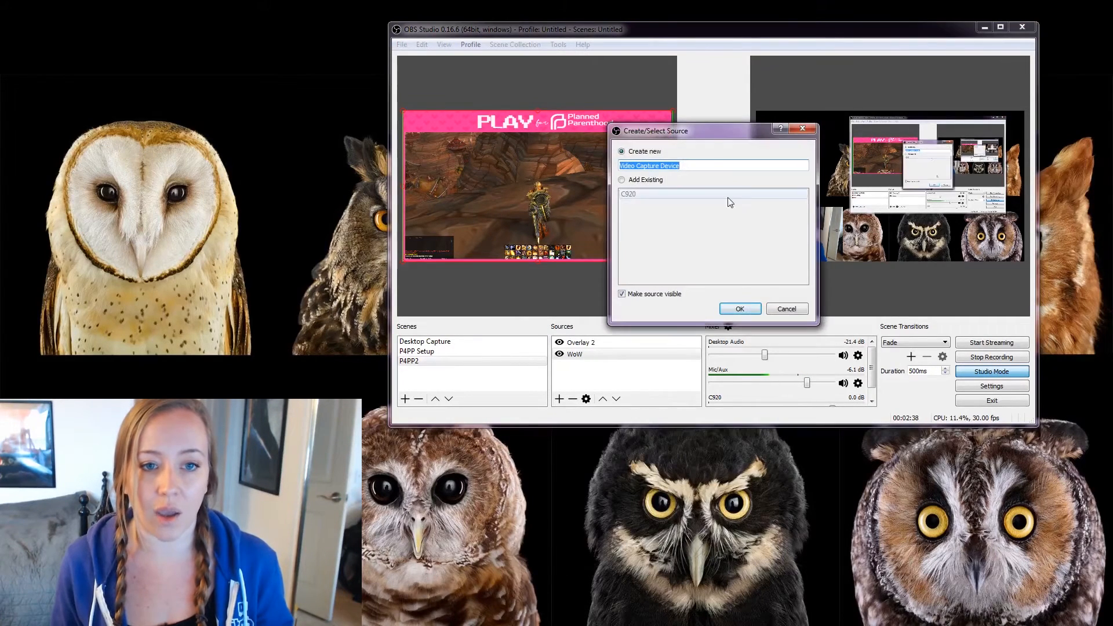
{"action": "left_click_drag", "start_coordinate": [714, 134], "coordinate": [797, 281]}
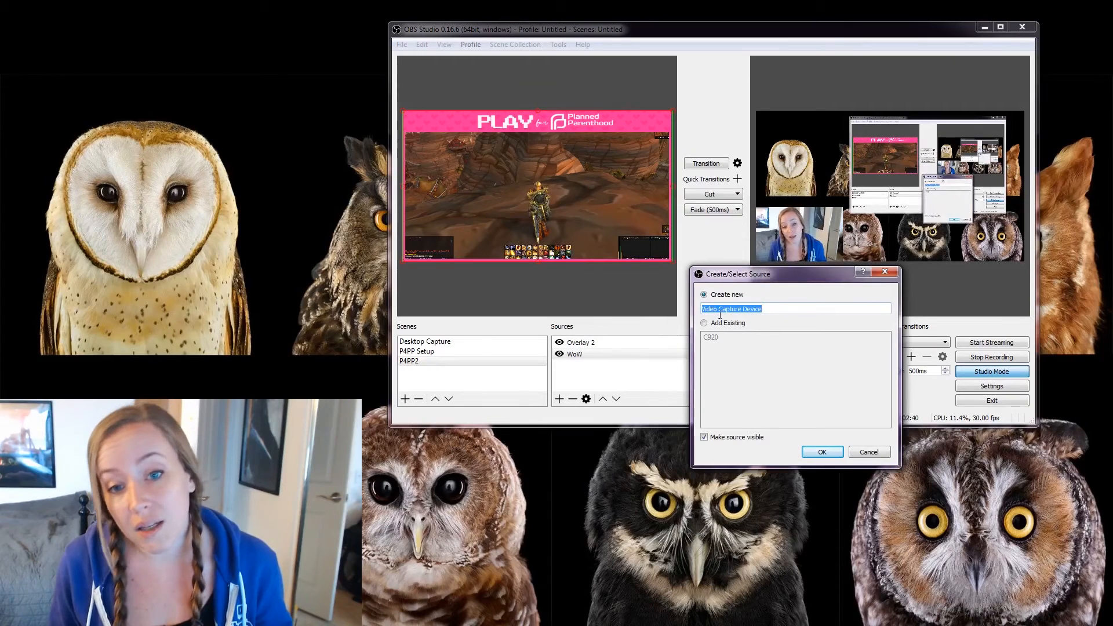
{"action": "left_click", "coordinate": [704, 324]}
{"action": "left_click", "coordinate": [711, 337]}
{"action": "left_click", "coordinate": [823, 451]}
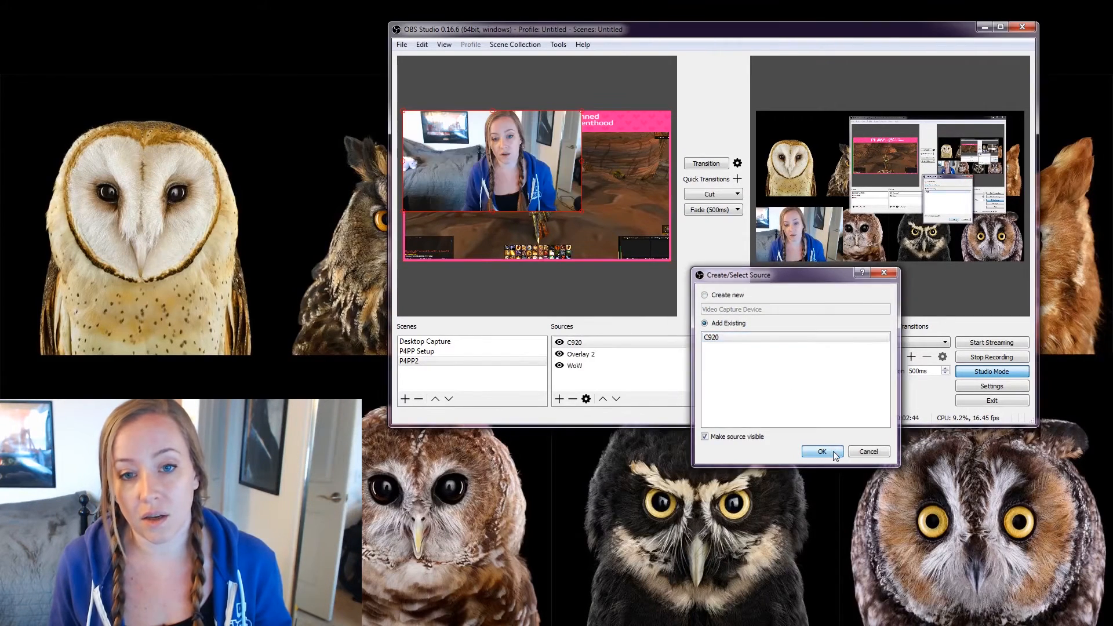
{"action": "left_click_drag", "start_coordinate": [582, 212], "coordinate": [508, 169]}
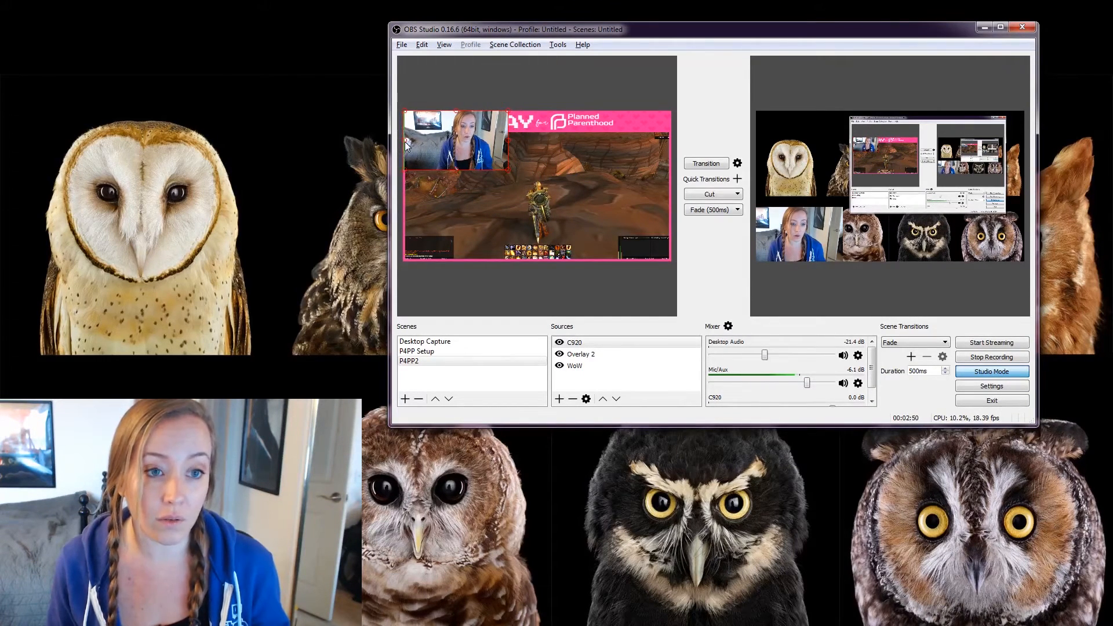
{"action": "left_click_drag", "start_coordinate": [419, 141], "coordinate": [482, 192]}
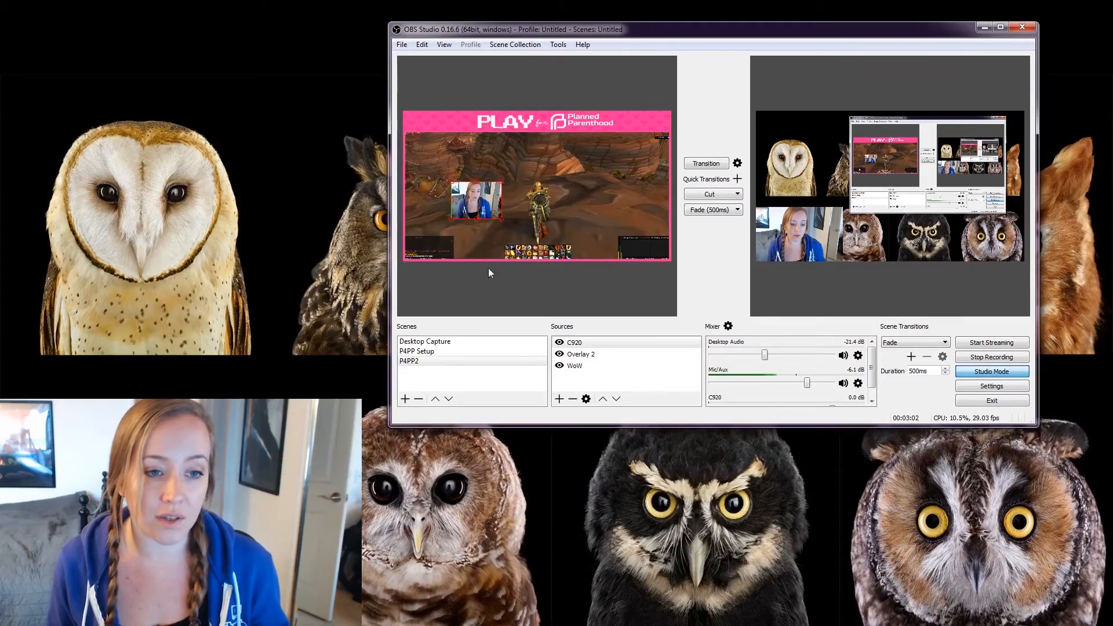
Briefly transition P4PP2 live and back, then drag the C920 webcam into the bottom-left corner.
{"action": "left_click", "coordinate": [707, 164]}
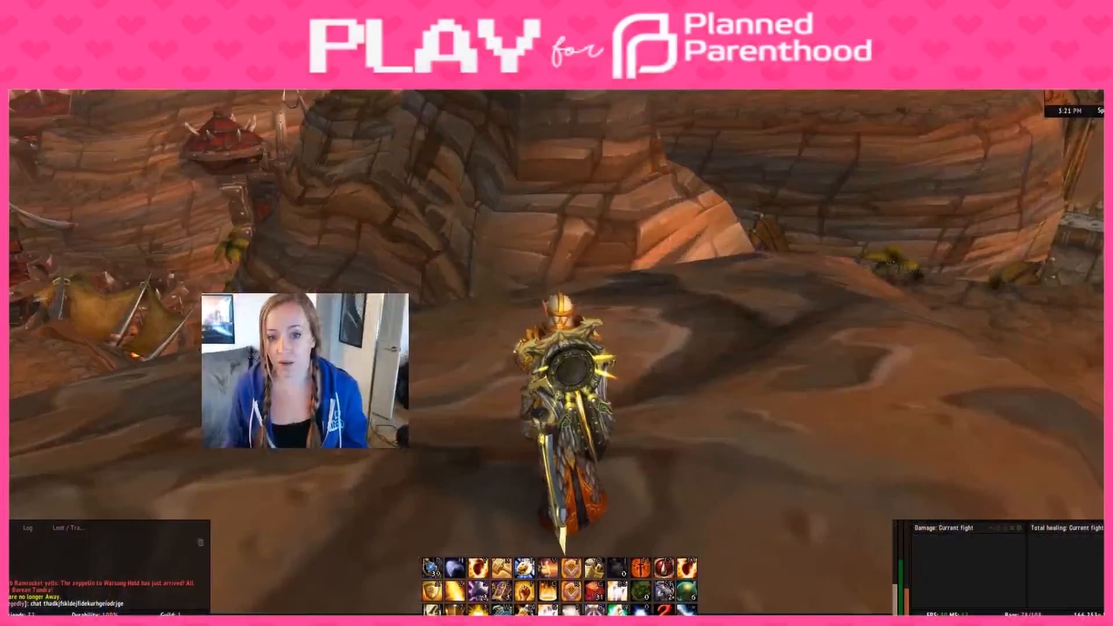
{"action": "left_click", "coordinate": [706, 164]}
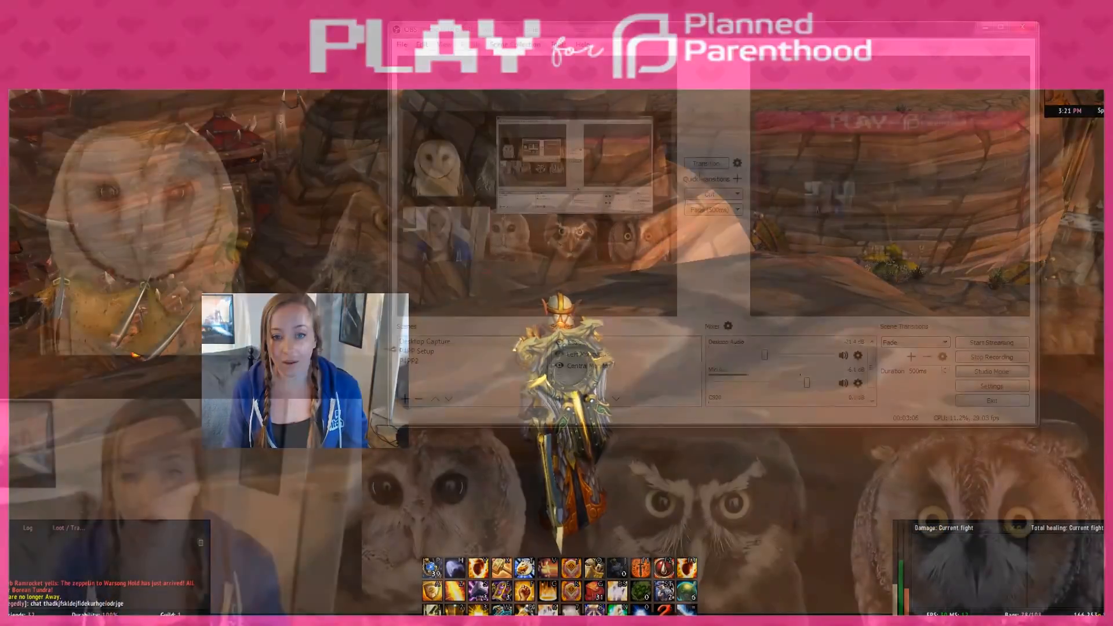
{"action": "left_click_drag", "start_coordinate": [467, 204], "coordinate": [432, 246]}
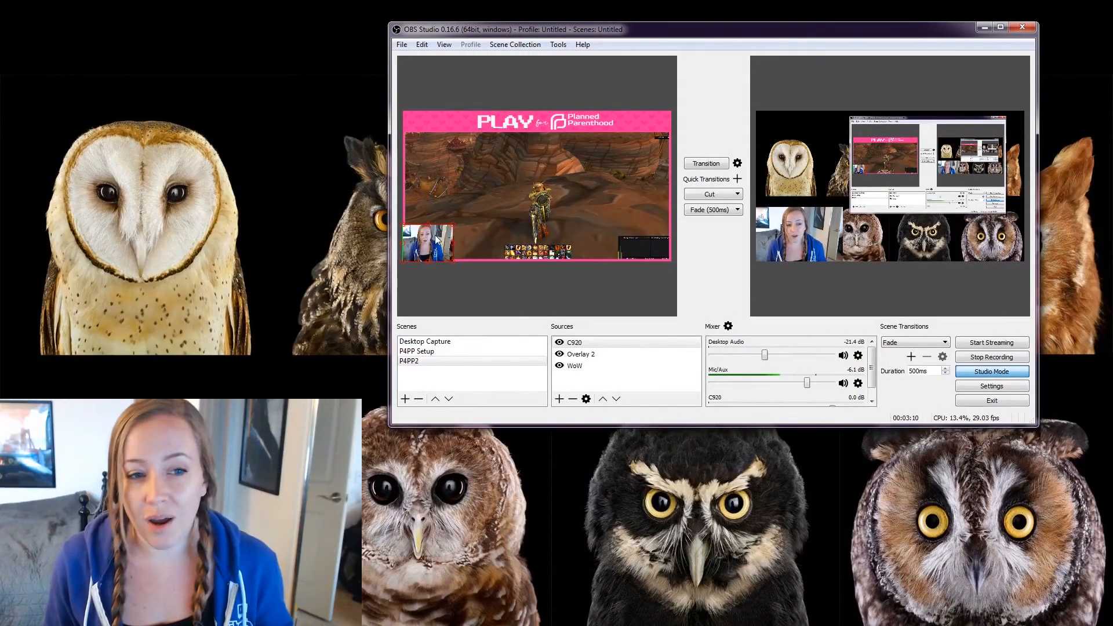
{"action": "left_click_drag", "start_coordinate": [440, 242], "coordinate": [438, 244]}
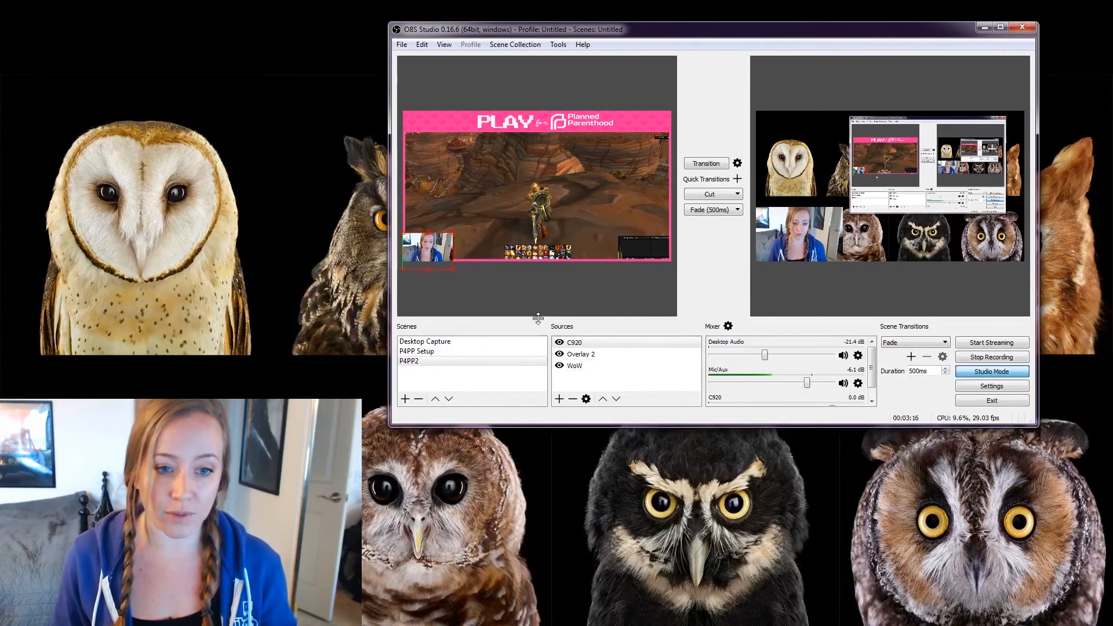
{"action": "left_click", "coordinate": [572, 343]}
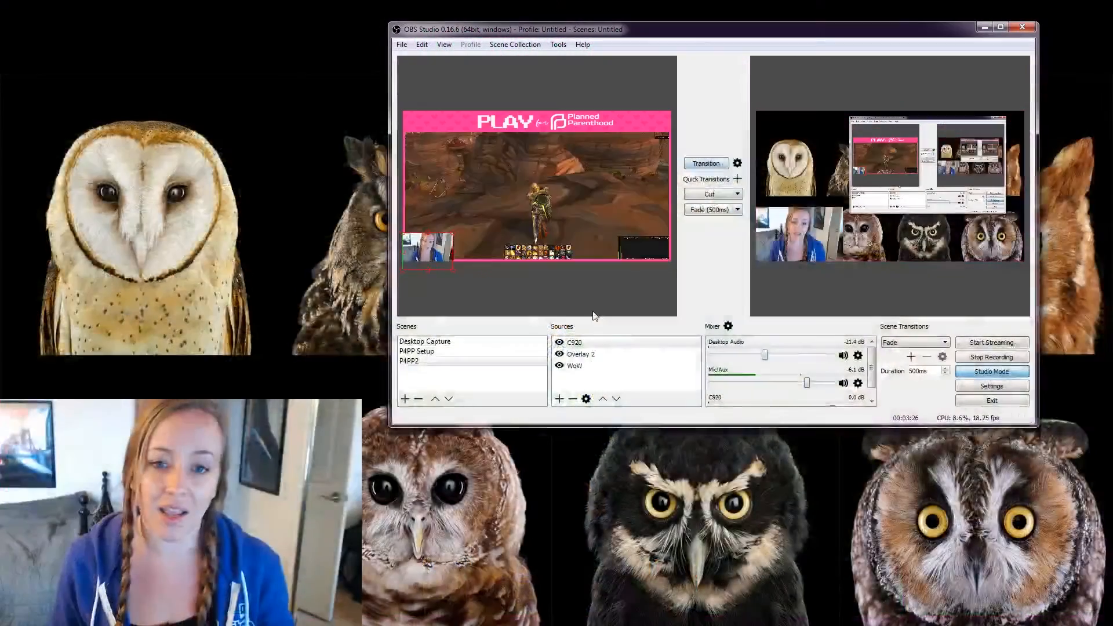
{"action": "left_click", "coordinate": [587, 354]}
Show the P4PP Setup layout with Overlay1, C920 webcam and WoW capture, and test it by turning the in-game camera.
{"action": "left_click", "coordinate": [603, 399]}
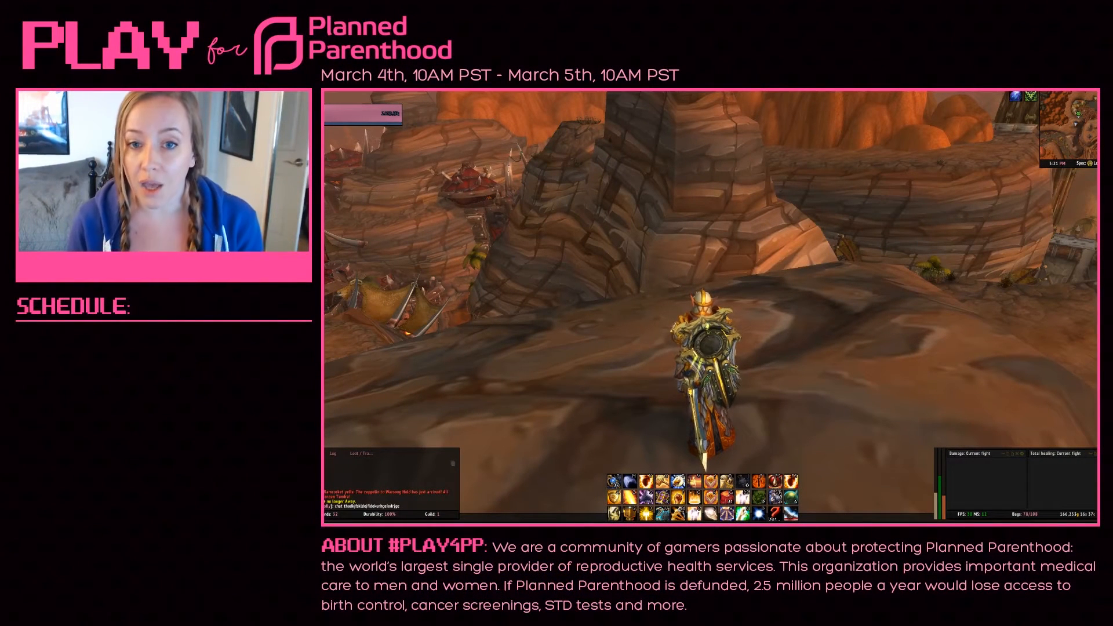
{"action": "mouse_move", "coordinate": [702, 290]}
{"action": "left_mouse_down"}
{"action": "mouse_move", "coordinate": [823, 293]}
{"action": "mouse_move", "coordinate": [704, 292]}
{"action": "left_mouse_up"}
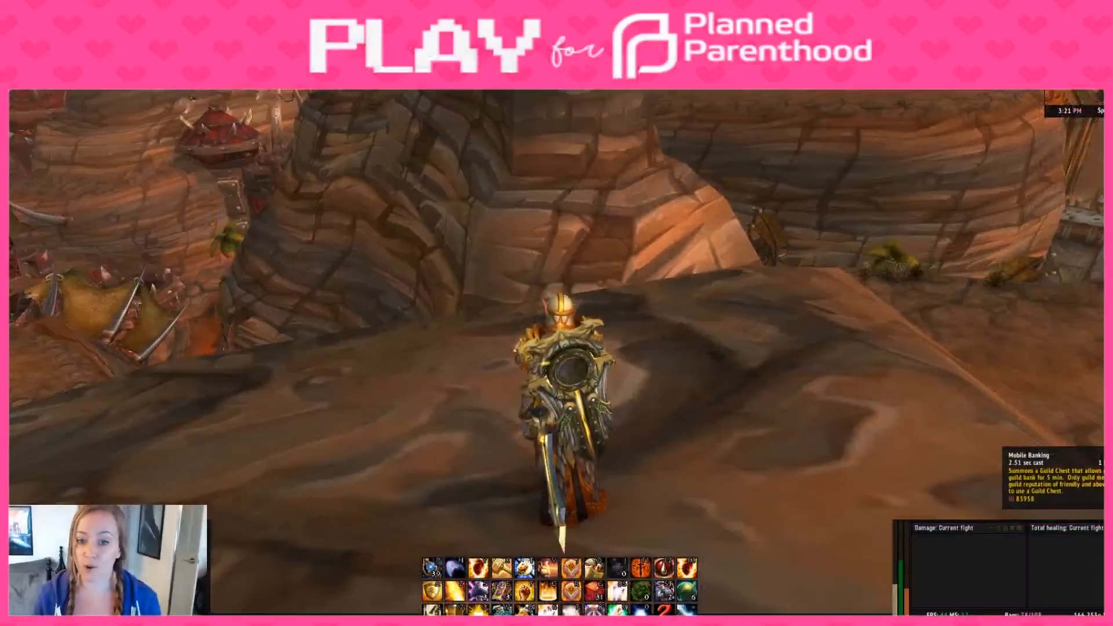
{"action": "left_click_drag", "start_coordinate": [434, 266], "coordinate": [1020, 290]}
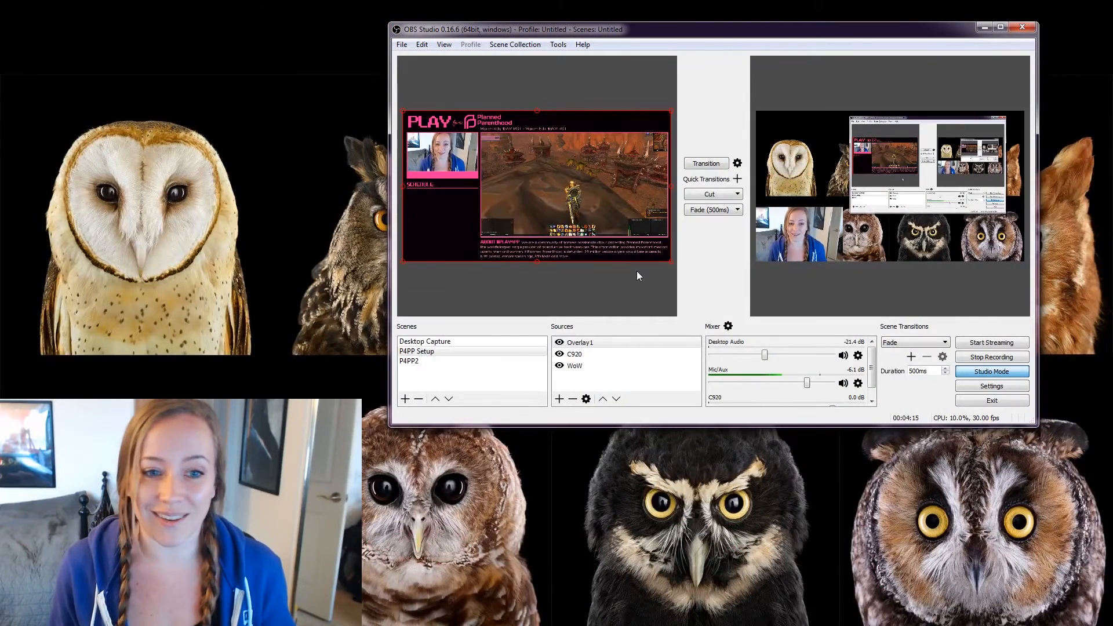
In the P4PP2 scene, nudge the C920 webcam slightly right inside the pink overlay.
{"action": "left_click", "coordinate": [431, 360]}
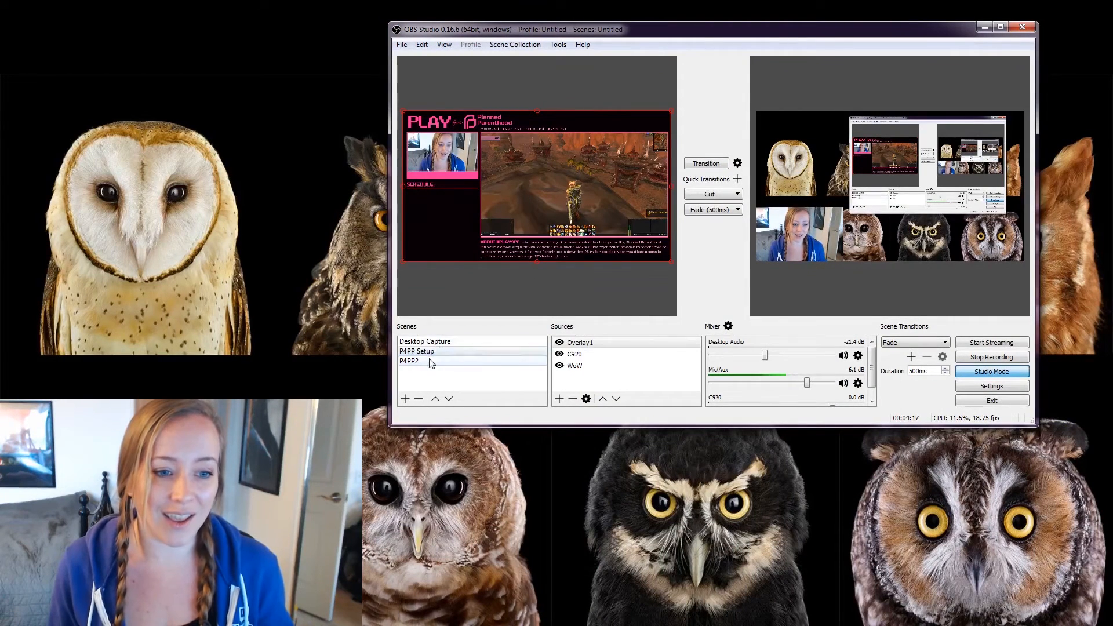
{"action": "left_click", "coordinate": [583, 355]}
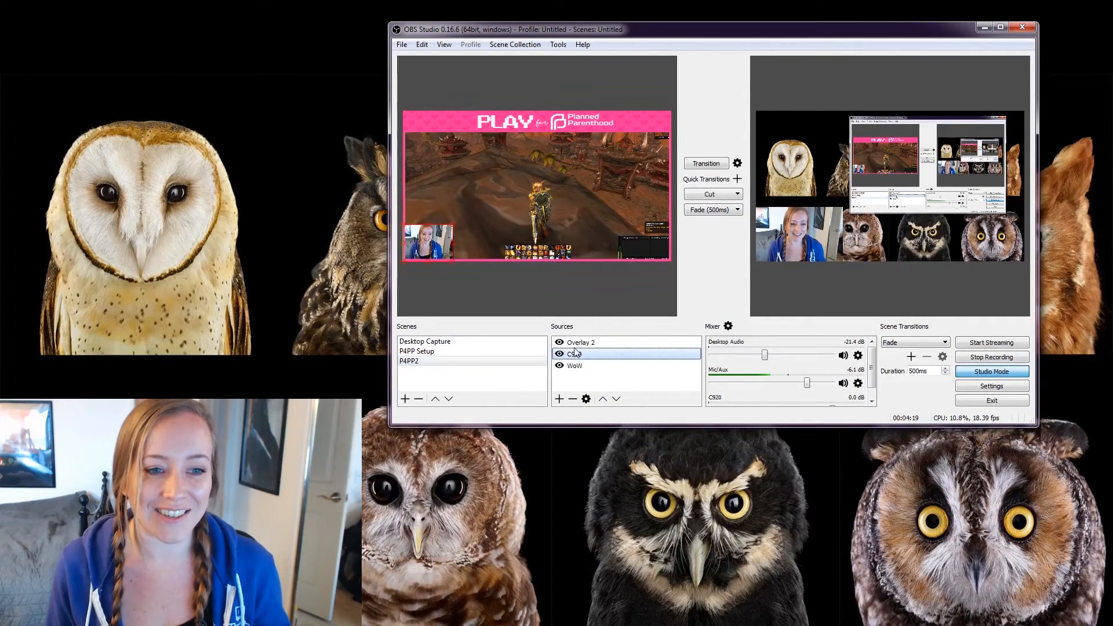
{"action": "mouse_move", "coordinate": [431, 248]}
{"action": "left_mouse_down"}
{"action": "mouse_move", "coordinate": [444, 244]}
{"action": "mouse_move", "coordinate": [435, 245]}
{"action": "left_mouse_up"}
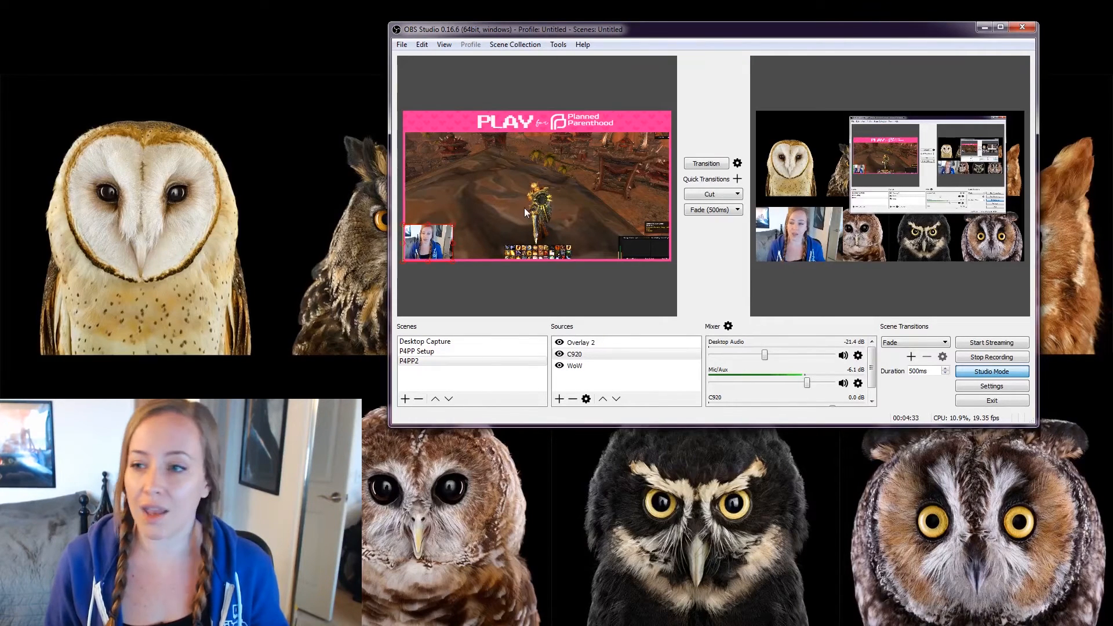
{"action": "key", "text": "alt+Tab"}
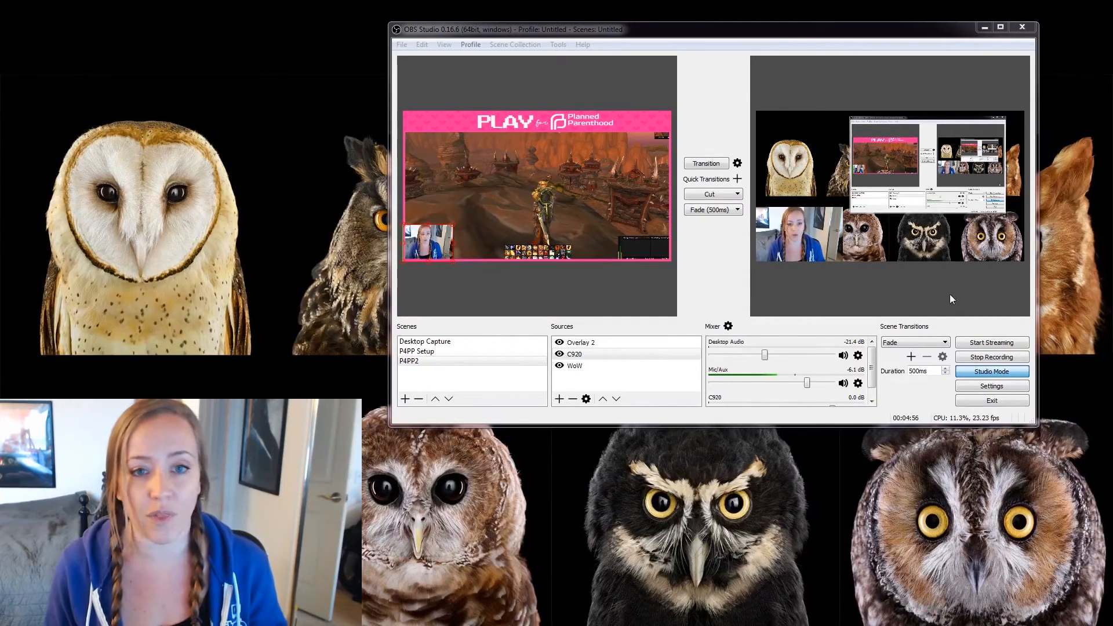
{"action": "left_click", "coordinate": [453, 352]}
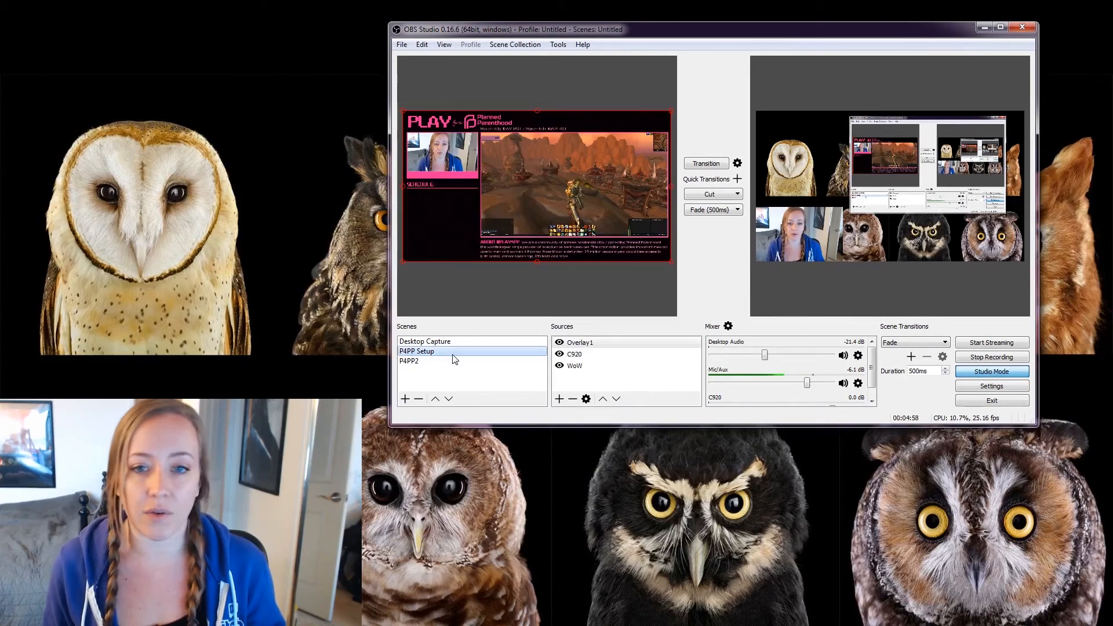
{"action": "left_click", "coordinate": [443, 361]}
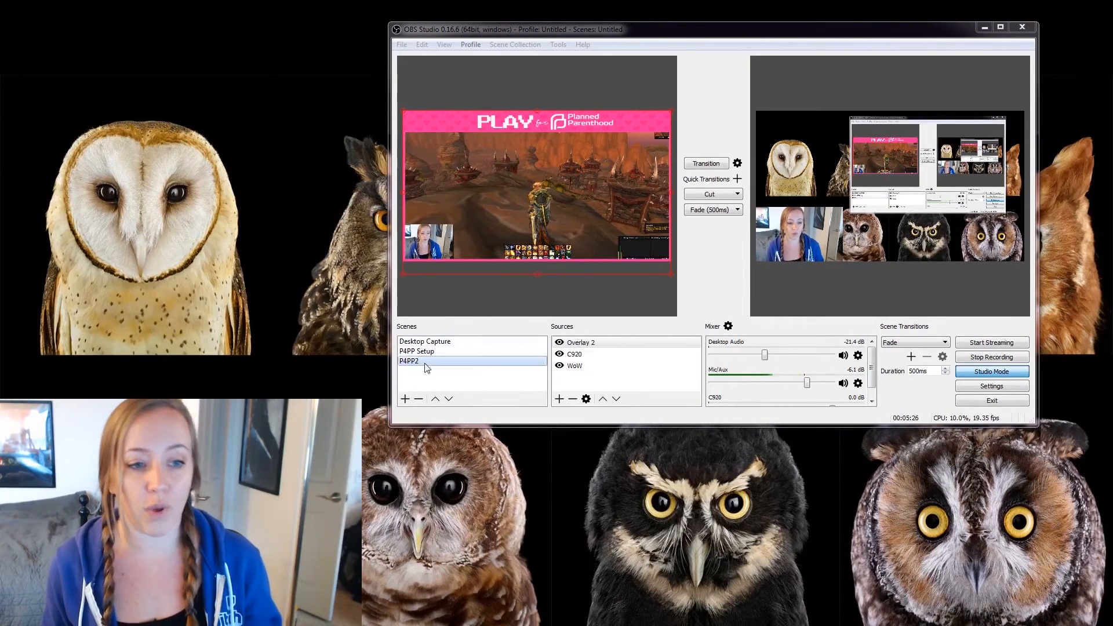
Add a new empty scene named AFK to the Scenes list.
{"action": "left_click", "coordinate": [405, 399]}
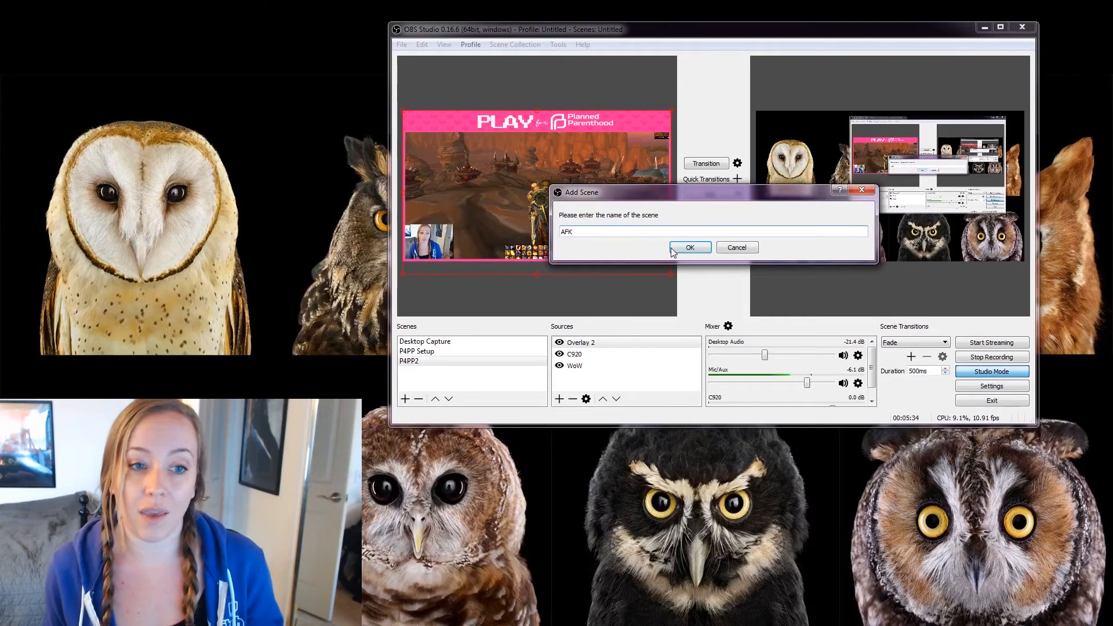
{"action": "left_click_drag", "start_coordinate": [630, 186], "coordinate": [627, 214]}
{"action": "left_click", "coordinate": [703, 246]}
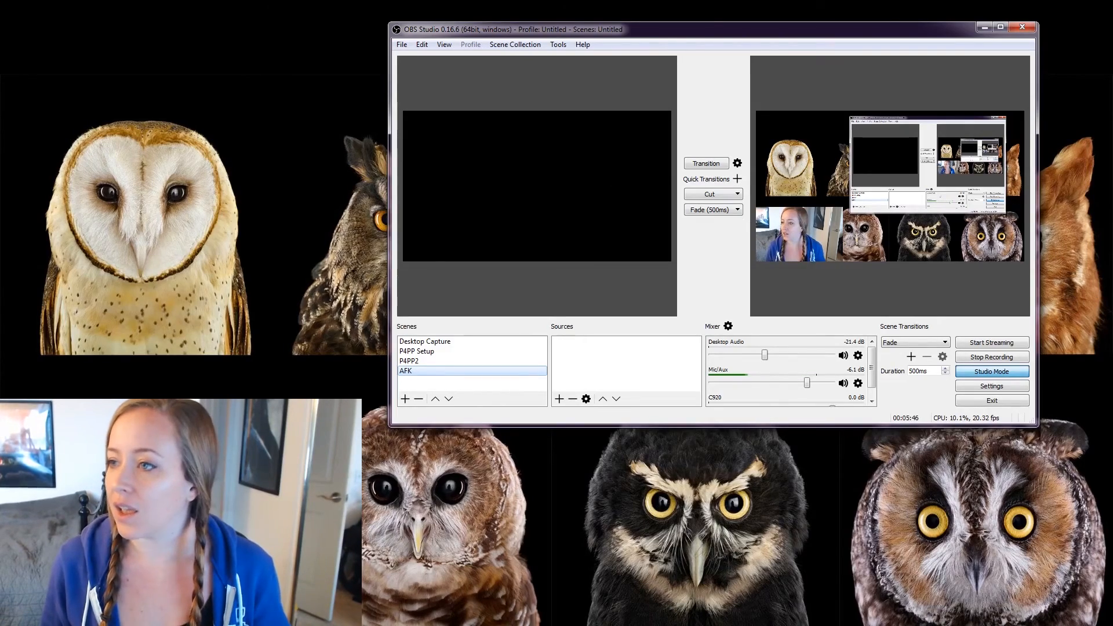
Drag the dark night banner image from the Overlays folder into the AFK scene and enlarge it.
{"action": "left_click_drag", "start_coordinate": [1112, 174], "coordinate": [0, 8]}
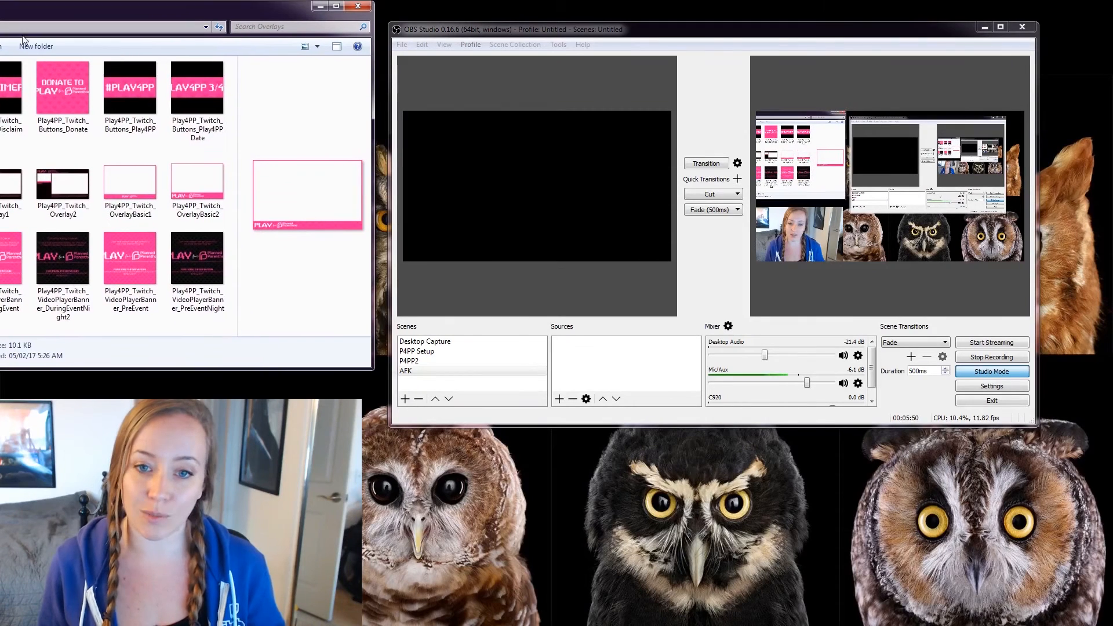
{"action": "left_click", "coordinate": [72, 259]}
{"action": "left_click_drag", "start_coordinate": [72, 259], "coordinate": [369, 350]}
{"action": "mouse_move", "coordinate": [582, 370]}
{"action": "left_mouse_down"}
{"action": "mouse_move", "coordinate": [416, 331]}
{"action": "mouse_move", "coordinate": [587, 368]}
{"action": "left_mouse_up"}
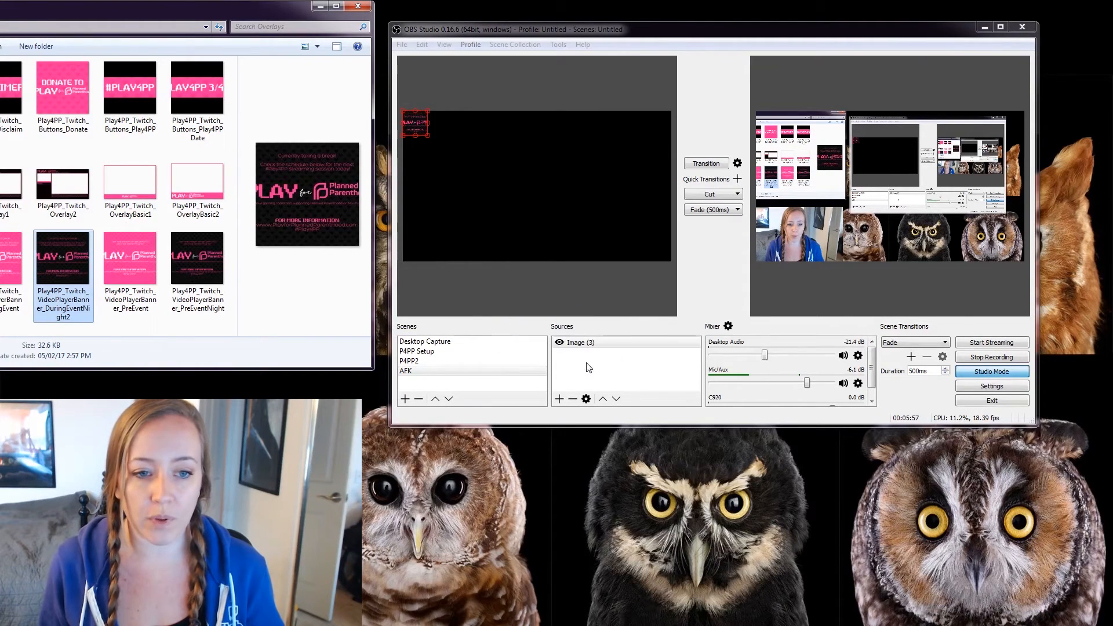
{"action": "mouse_move", "coordinate": [425, 134]}
{"action": "left_mouse_down"}
{"action": "mouse_move", "coordinate": [555, 194]}
{"action": "mouse_move", "coordinate": [425, 139]}
{"action": "left_mouse_up"}
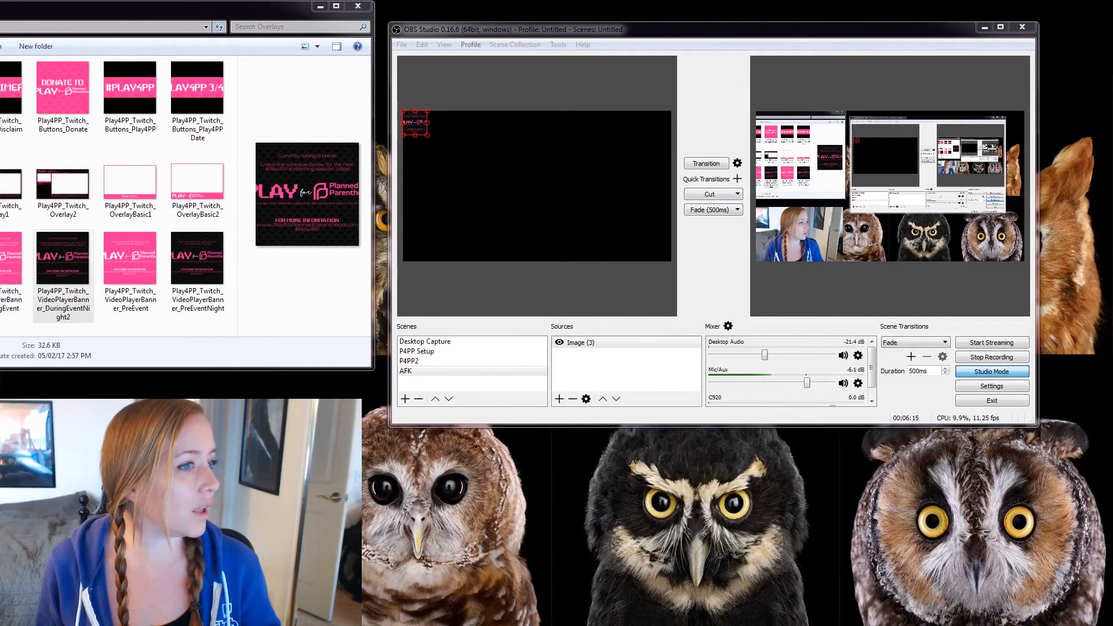
Add the pink break image as Image (4), remove Image (3), and stretch the pink image to fill the canvas.
{"action": "left_click_drag", "start_coordinate": [1, 333], "coordinate": [117, 292]}
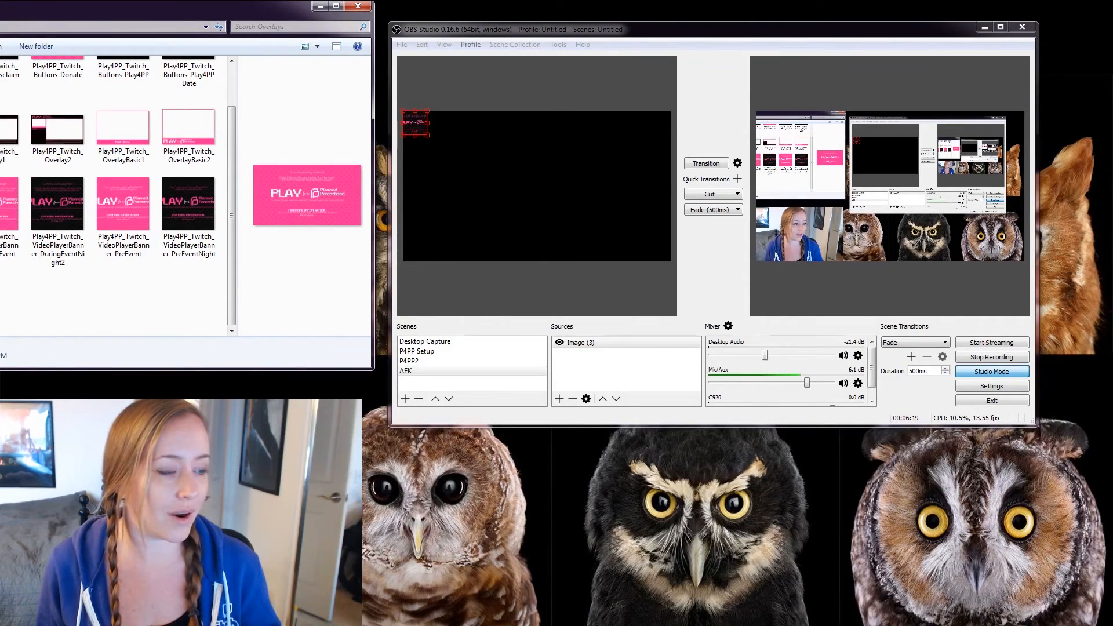
{"action": "left_click_drag", "start_coordinate": [346, 366], "coordinate": [594, 373]}
{"action": "left_click", "coordinate": [574, 354]}
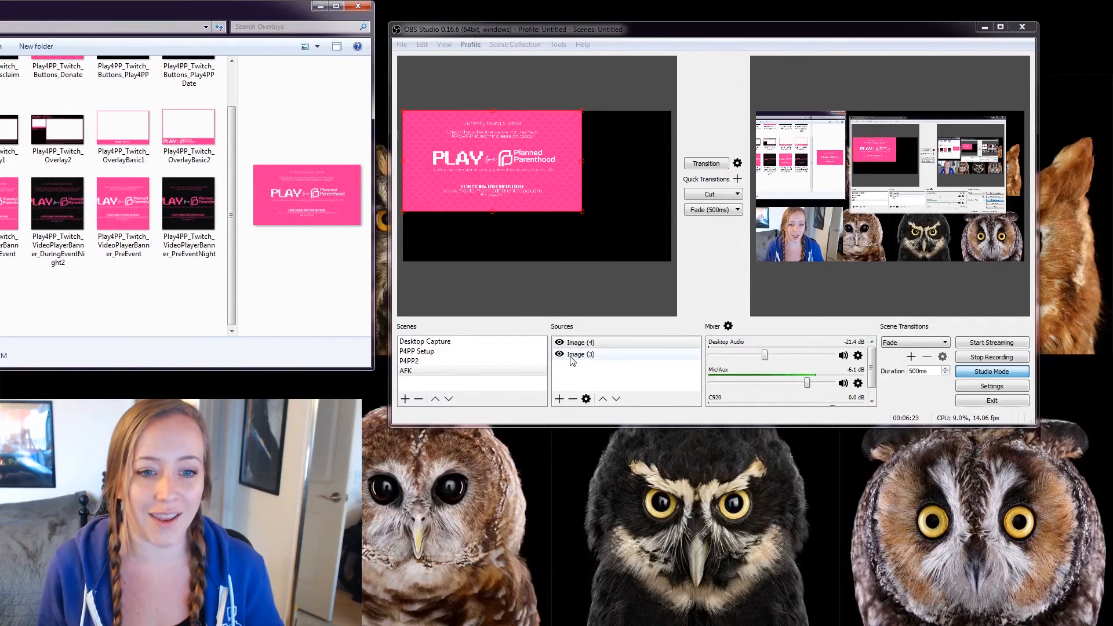
{"action": "right_click", "coordinate": [572, 355]}
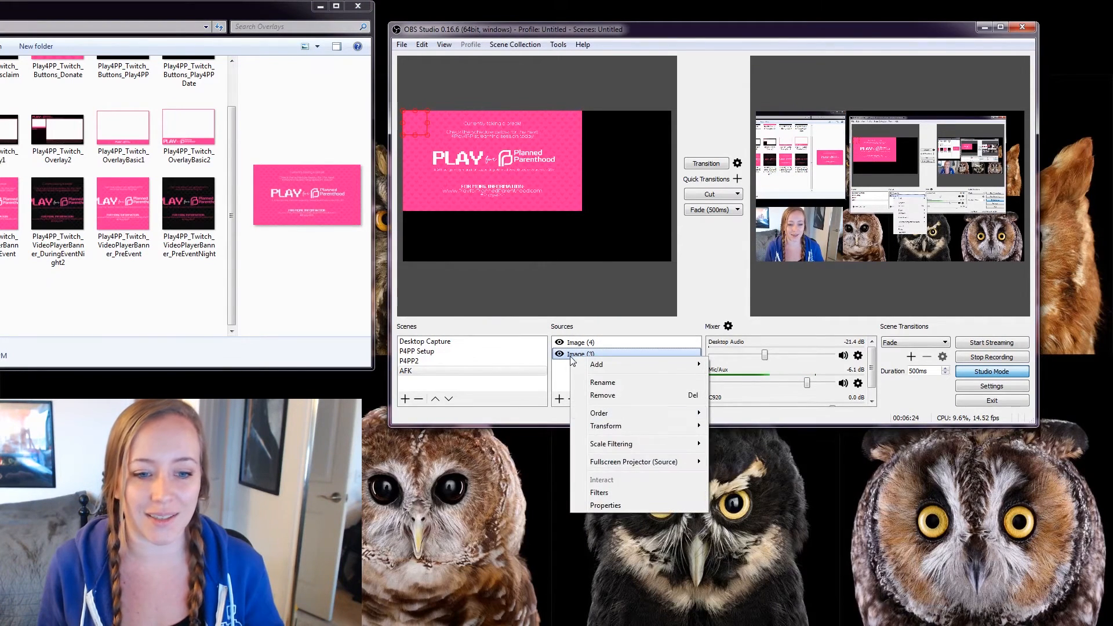
{"action": "left_click", "coordinate": [615, 395]}
{"action": "left_click", "coordinate": [727, 244]}
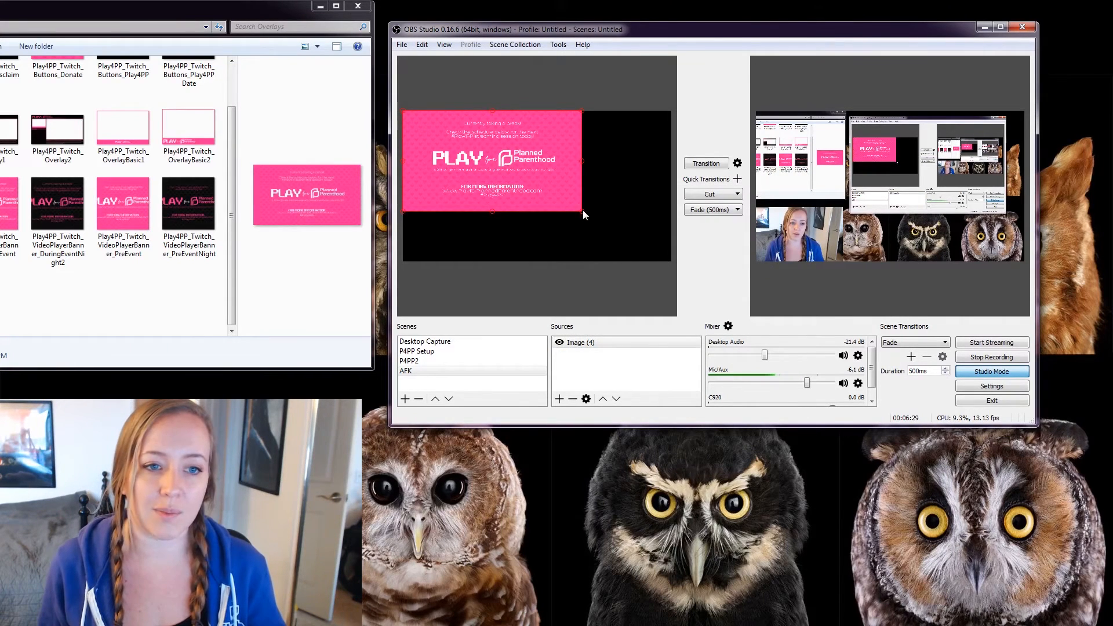
{"action": "left_click_drag", "start_coordinate": [583, 209], "coordinate": [666, 256]}
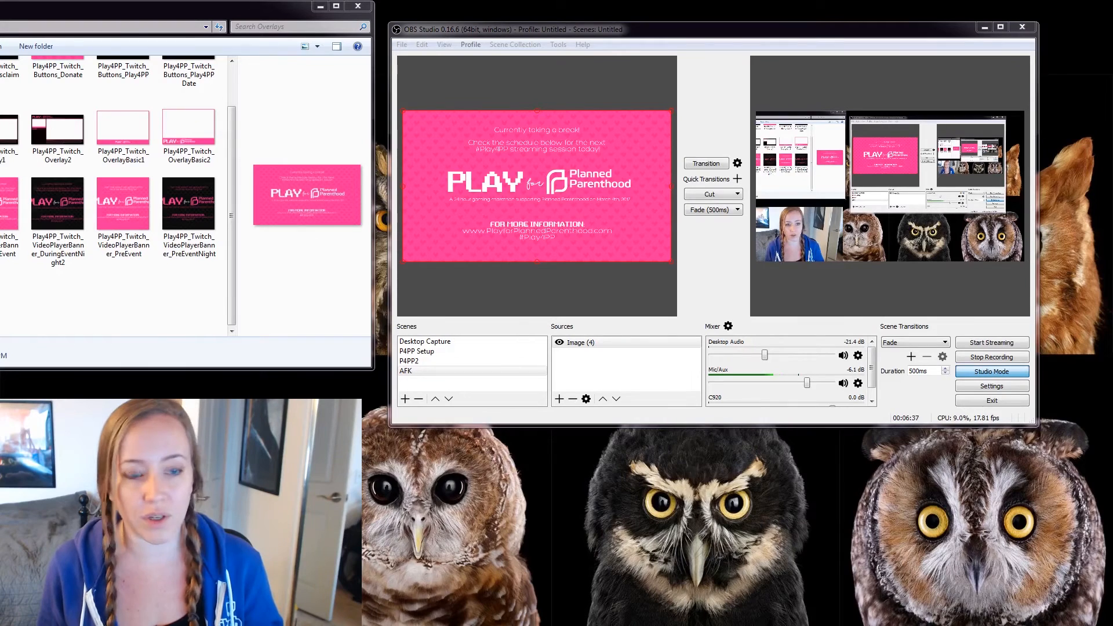
{"action": "left_click_drag", "start_coordinate": [0, 322], "coordinate": [64, 294]}
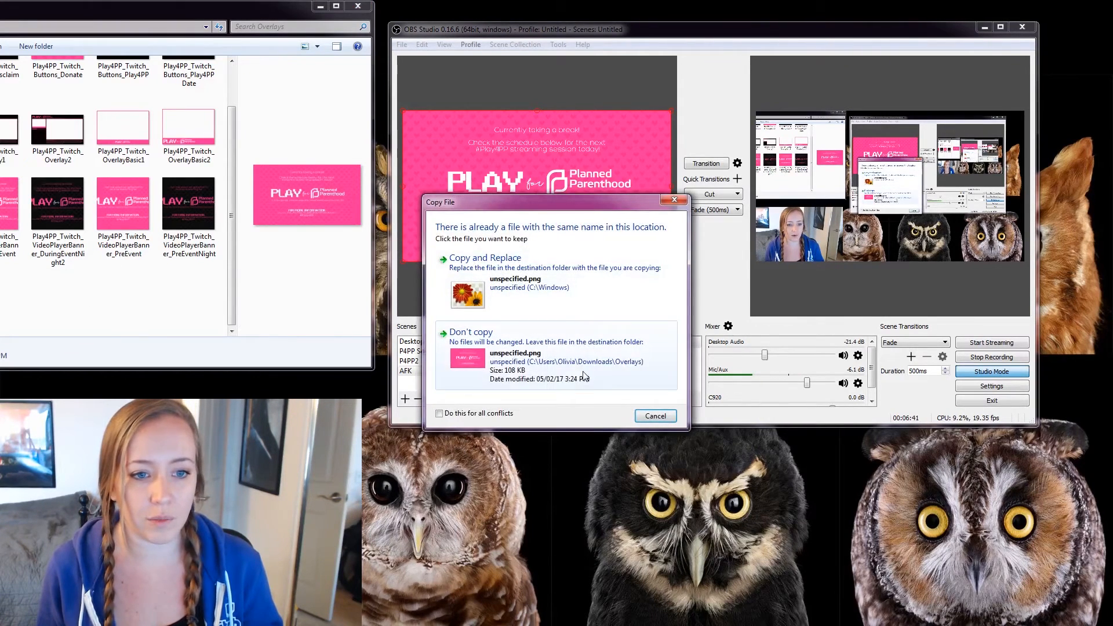
{"action": "left_click", "coordinate": [655, 416]}
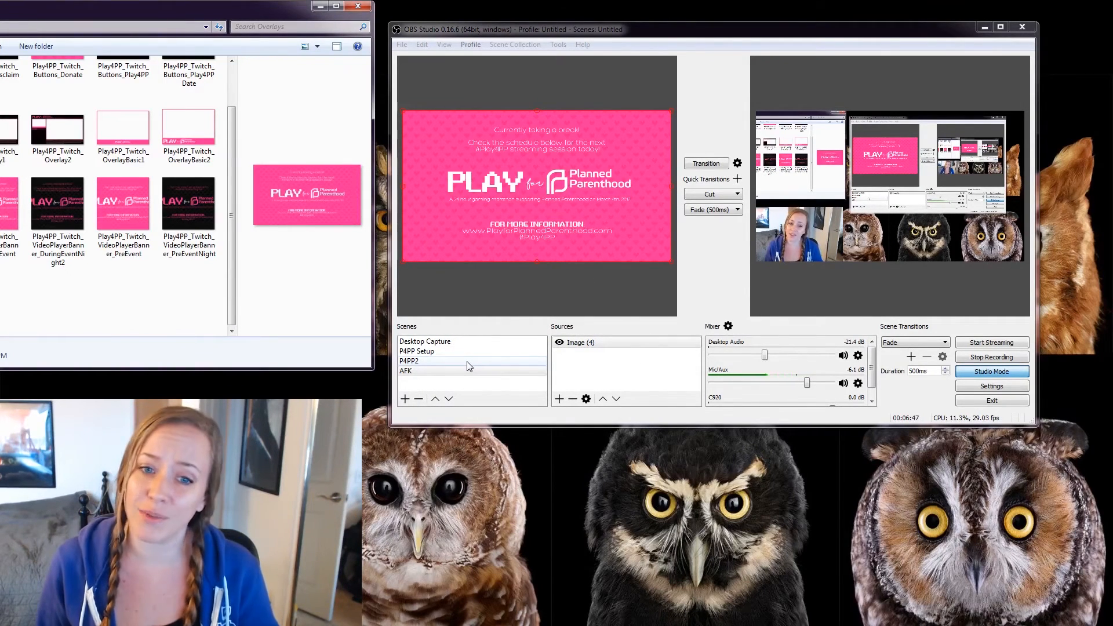
{"action": "left_click", "coordinate": [598, 346]}
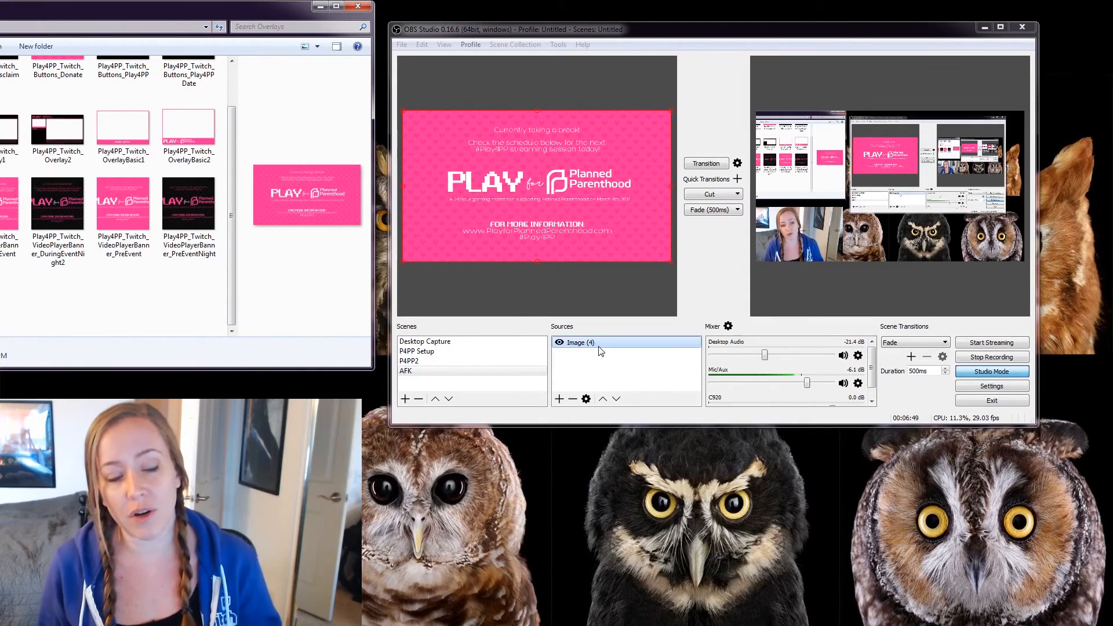
{"action": "left_click", "coordinate": [707, 165]}
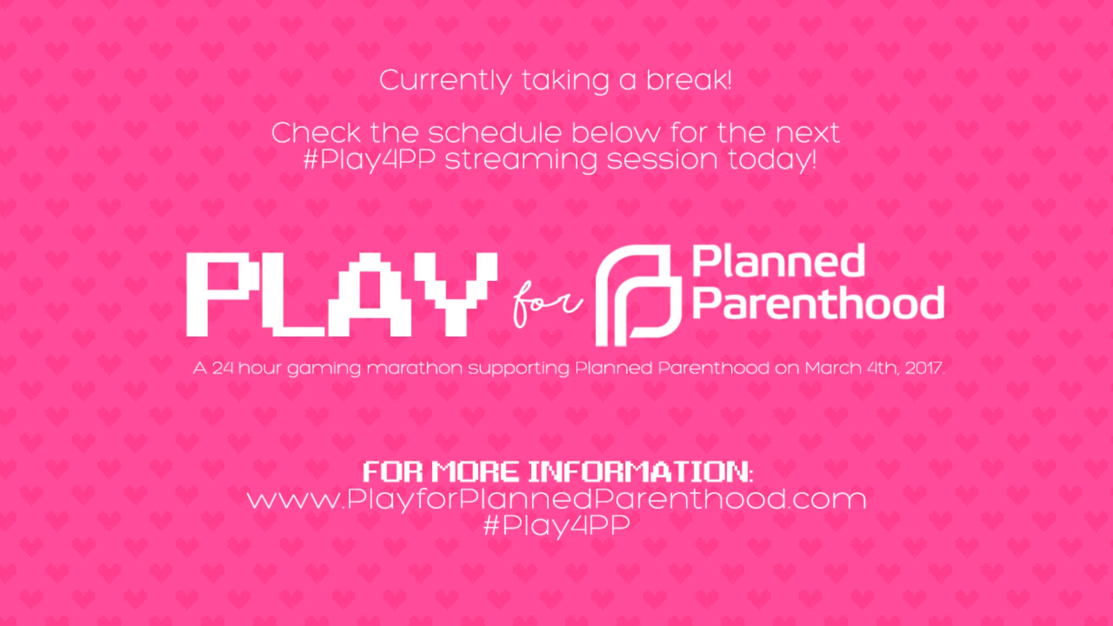
{"action": "left_click", "coordinate": [707, 164]}
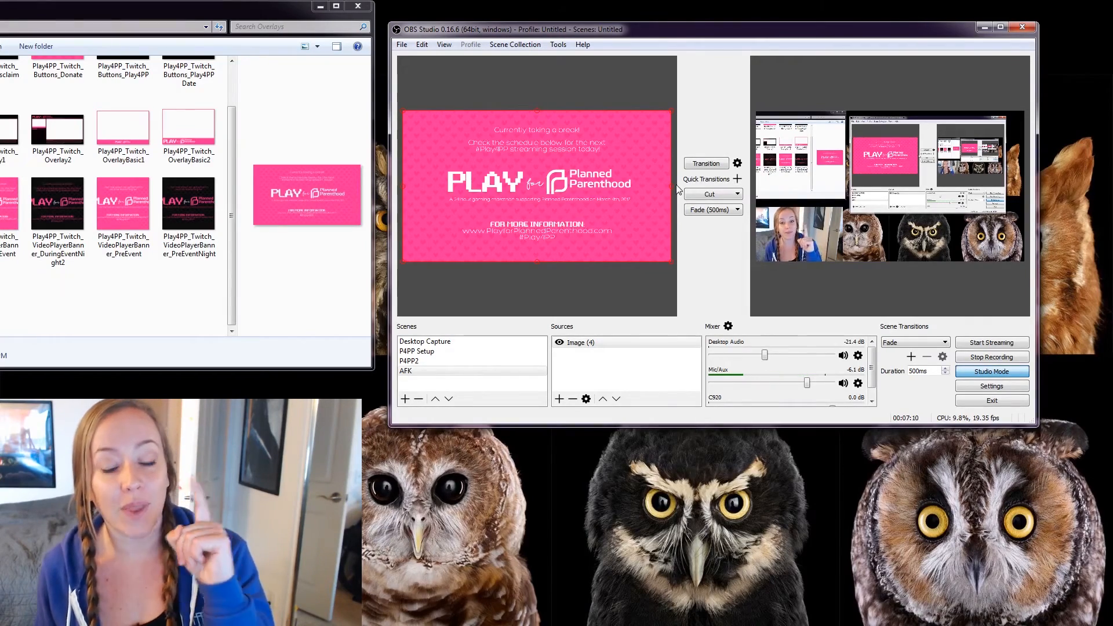
{"action": "left_click", "coordinate": [706, 163]}
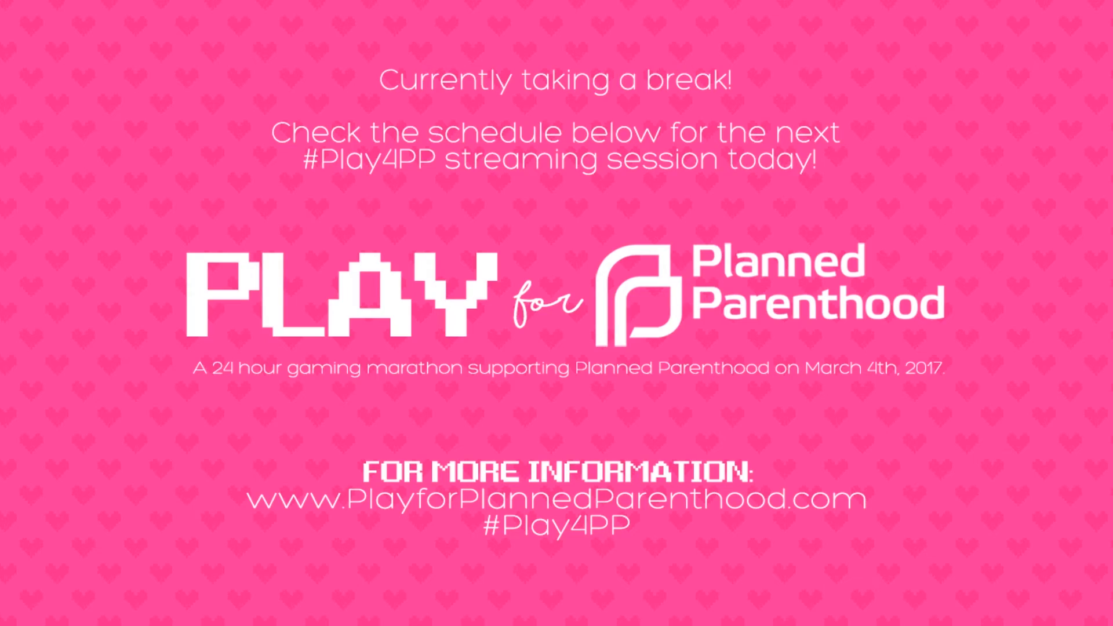
{"action": "left_click", "coordinate": [706, 164]}
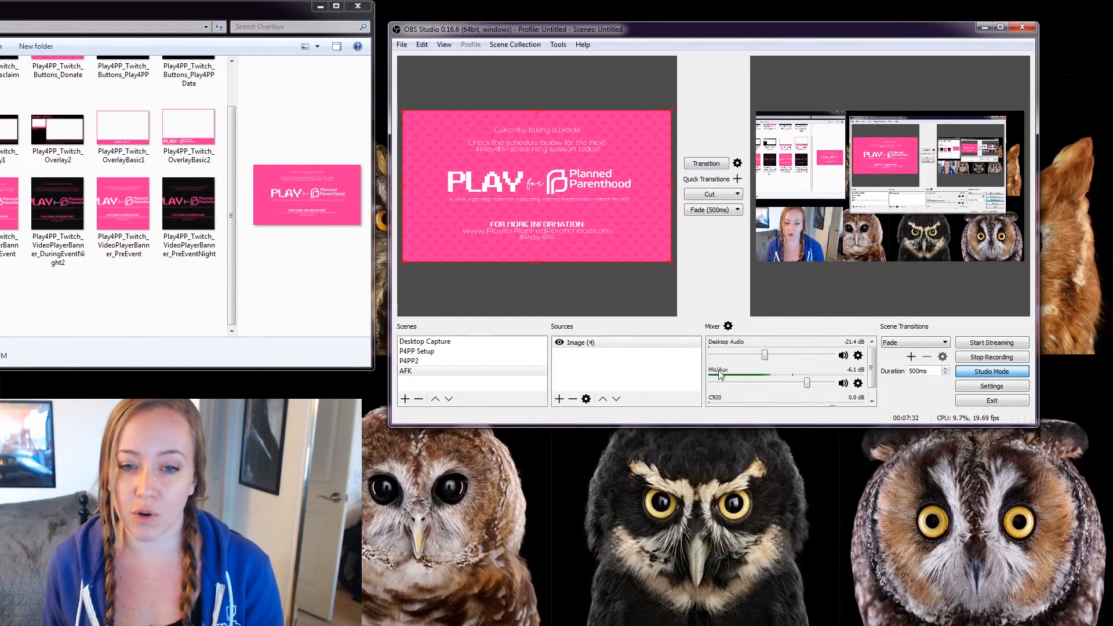
{"action": "left_click", "coordinate": [842, 384]}
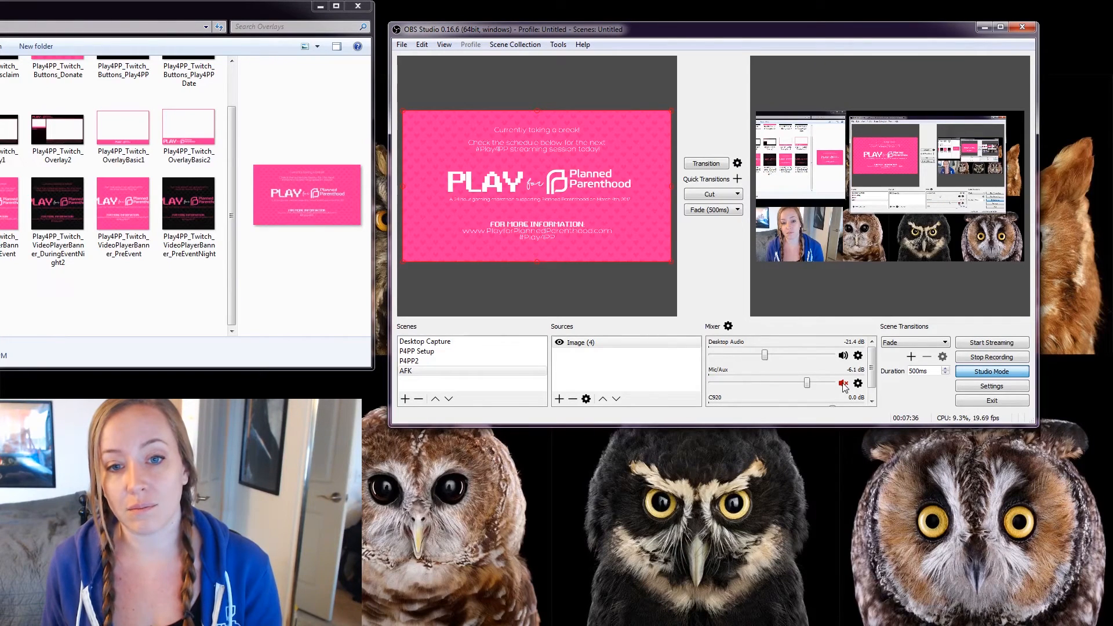
{"action": "left_click", "coordinate": [843, 384]}
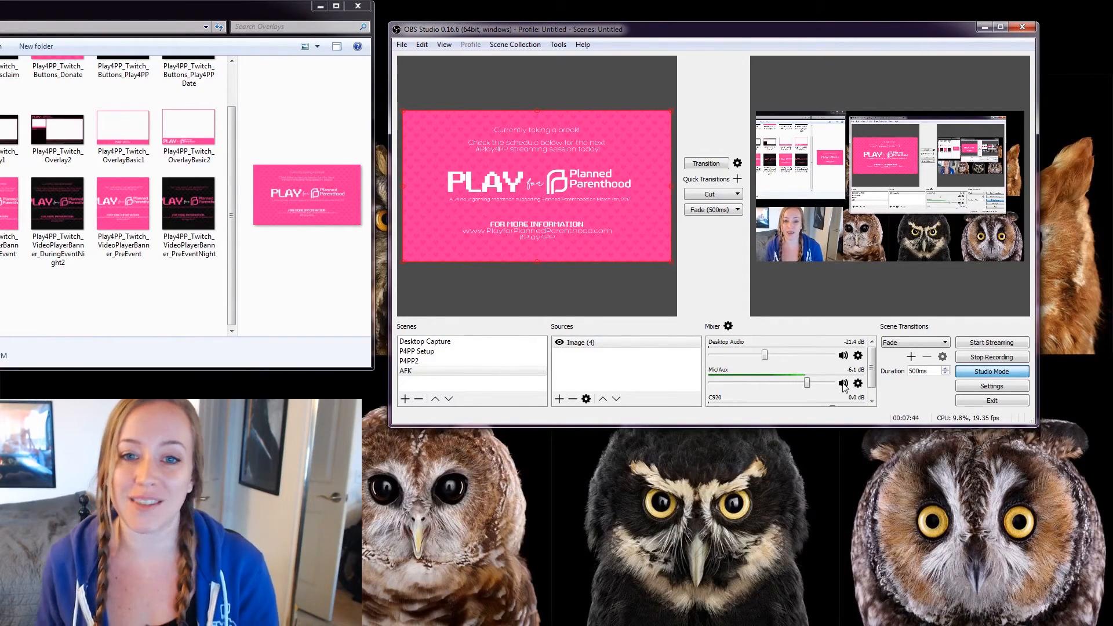
{"action": "left_click", "coordinate": [706, 164]}
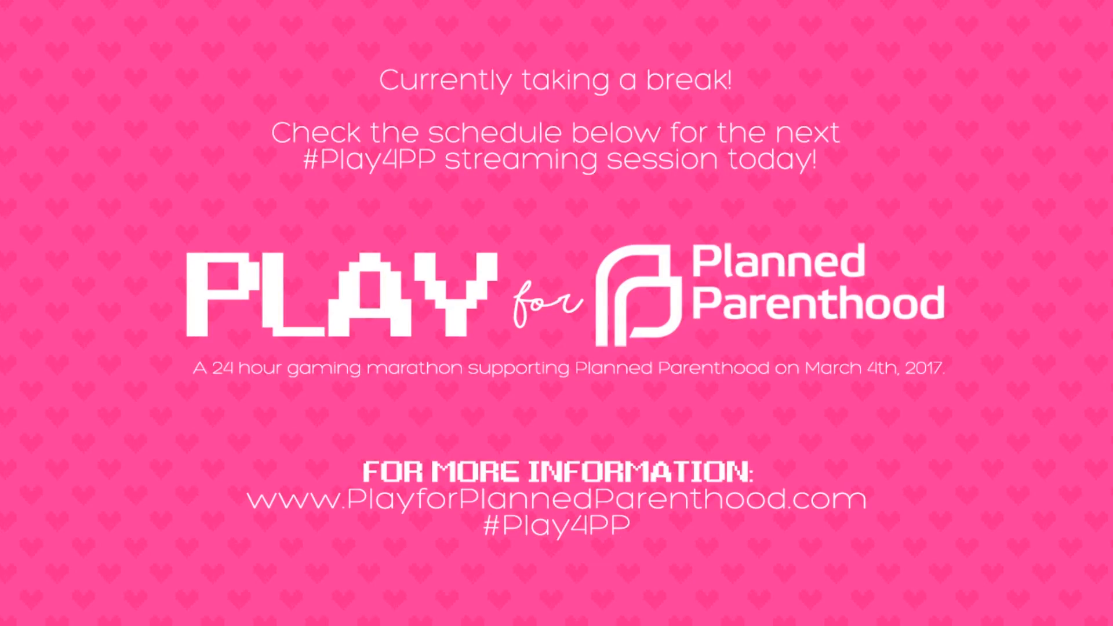
{"action": "left_click", "coordinate": [709, 165]}
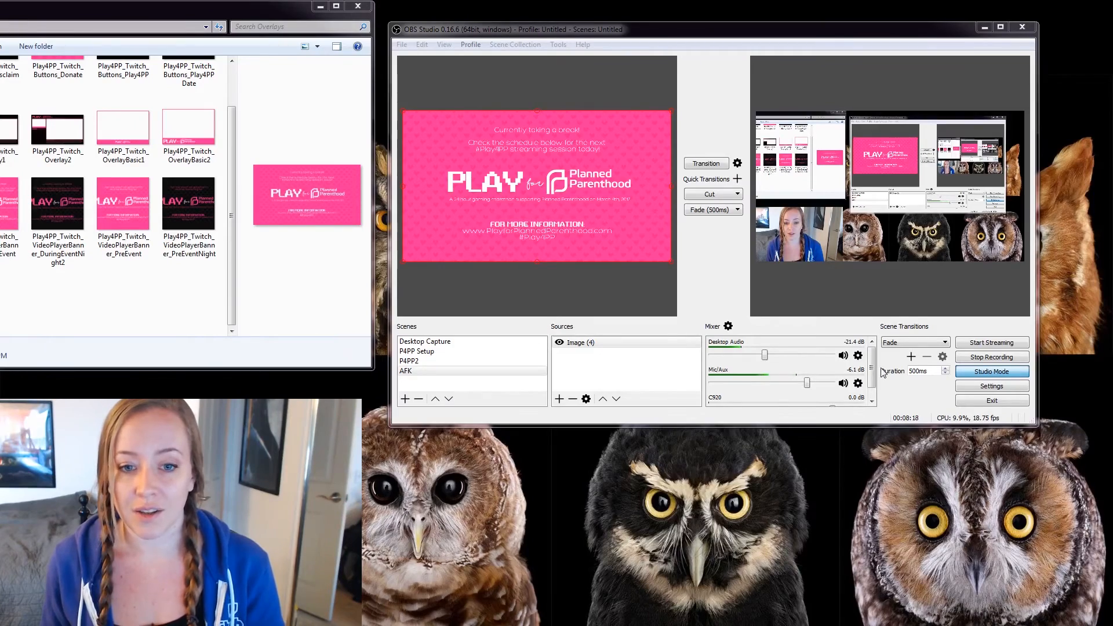
{"action": "left_click", "coordinate": [717, 168]}
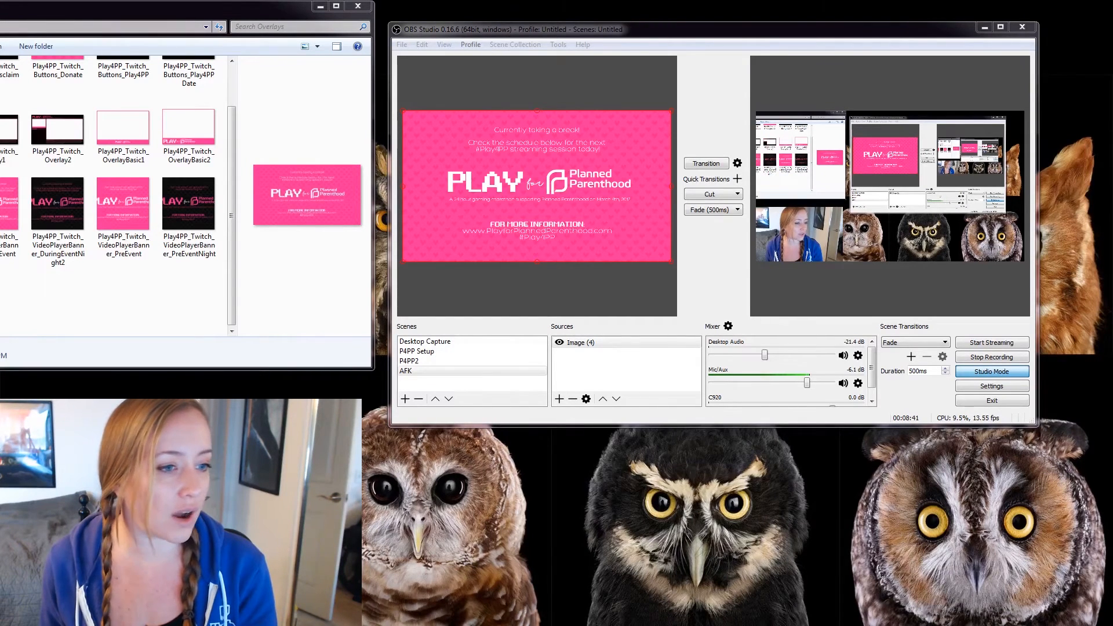
Copy the dark break overlay into Overlays, replacing the file, and add it as Image (5) filling the canvas.
{"action": "left_click_drag", "start_coordinate": [21, 375], "coordinate": [120, 305]}
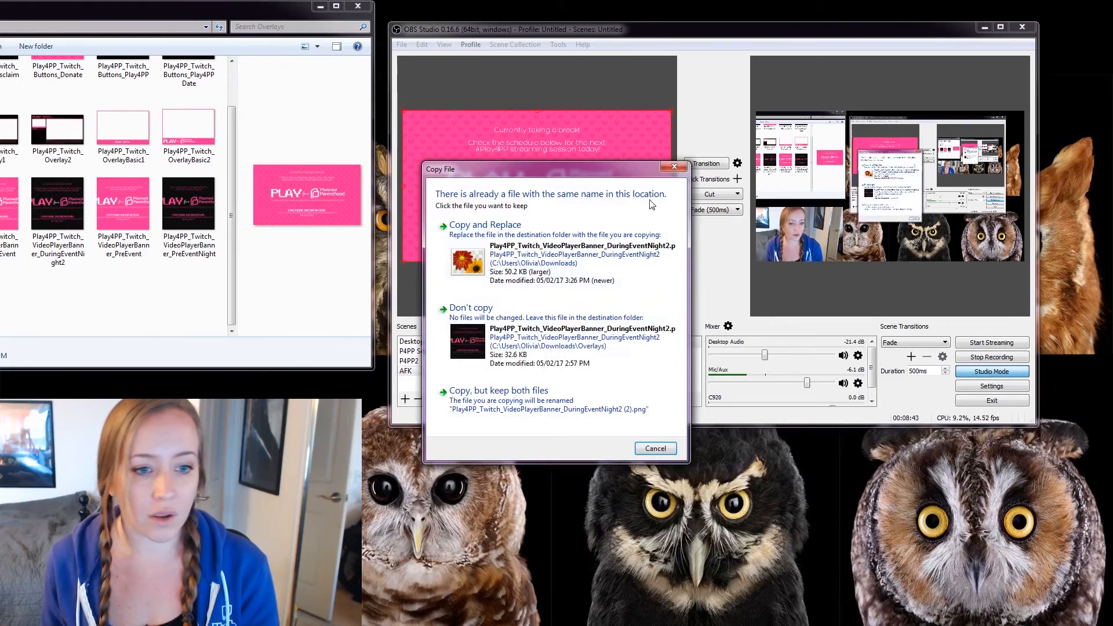
{"action": "left_click", "coordinate": [632, 273]}
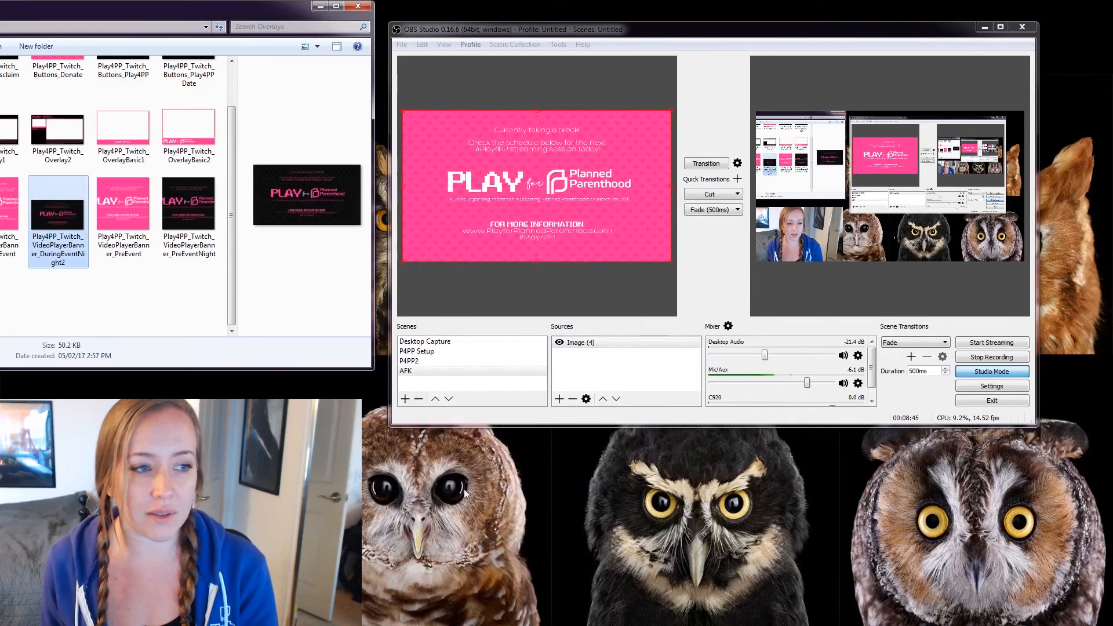
{"action": "left_click_drag", "start_coordinate": [58, 216], "coordinate": [646, 373]}
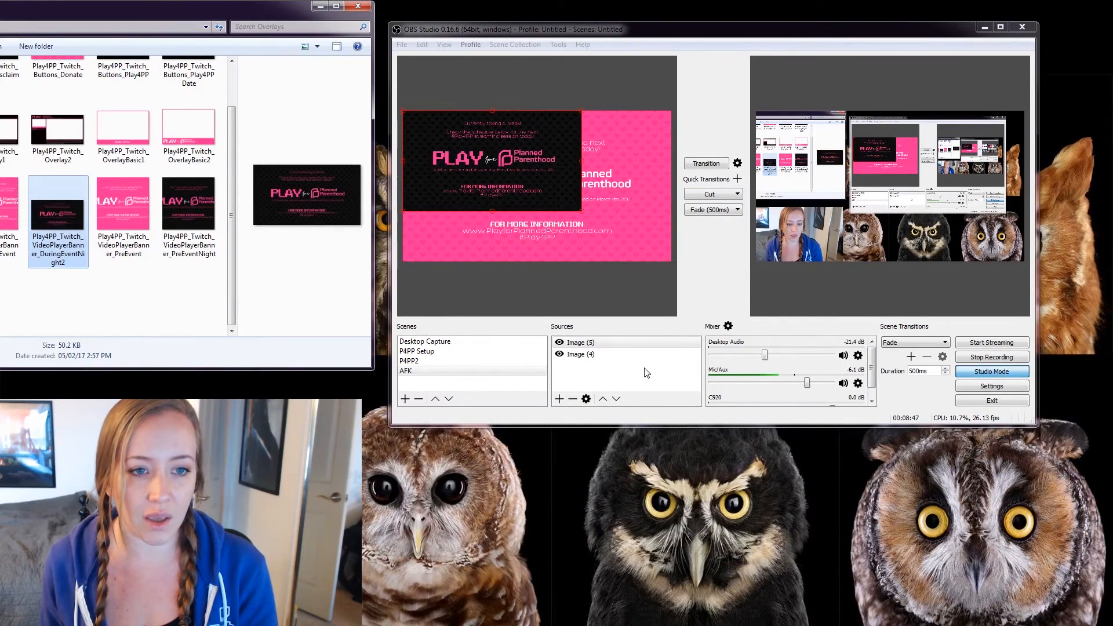
{"action": "left_click_drag", "start_coordinate": [582, 210], "coordinate": [675, 262]}
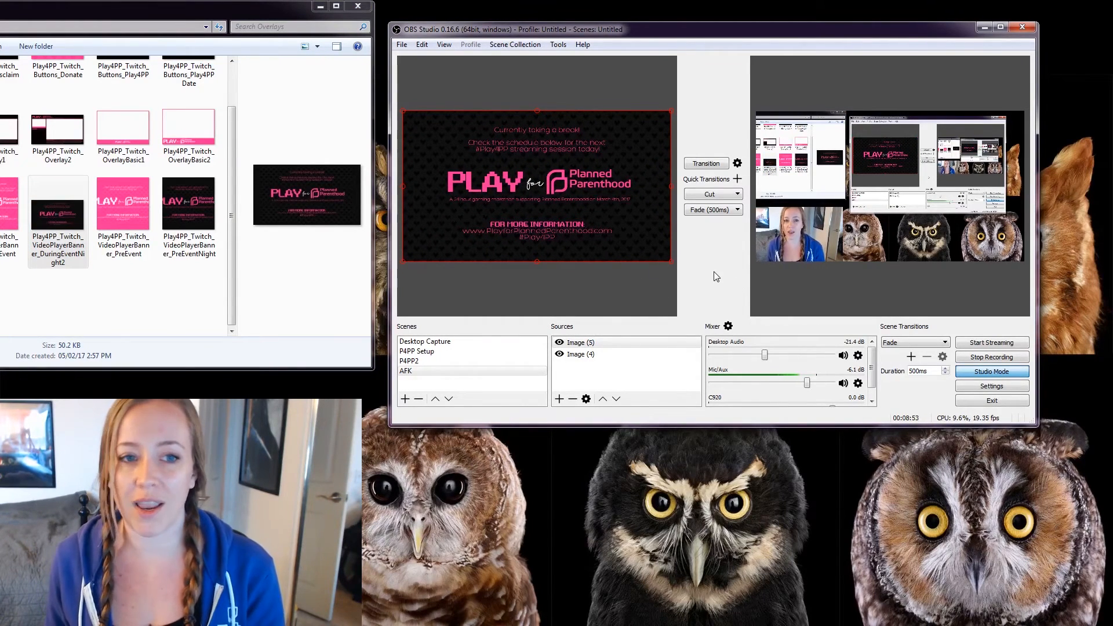
Toggle Image (5) hidden and shown twice to compare the dark and pink break screens.
{"action": "left_click", "coordinate": [560, 343]}
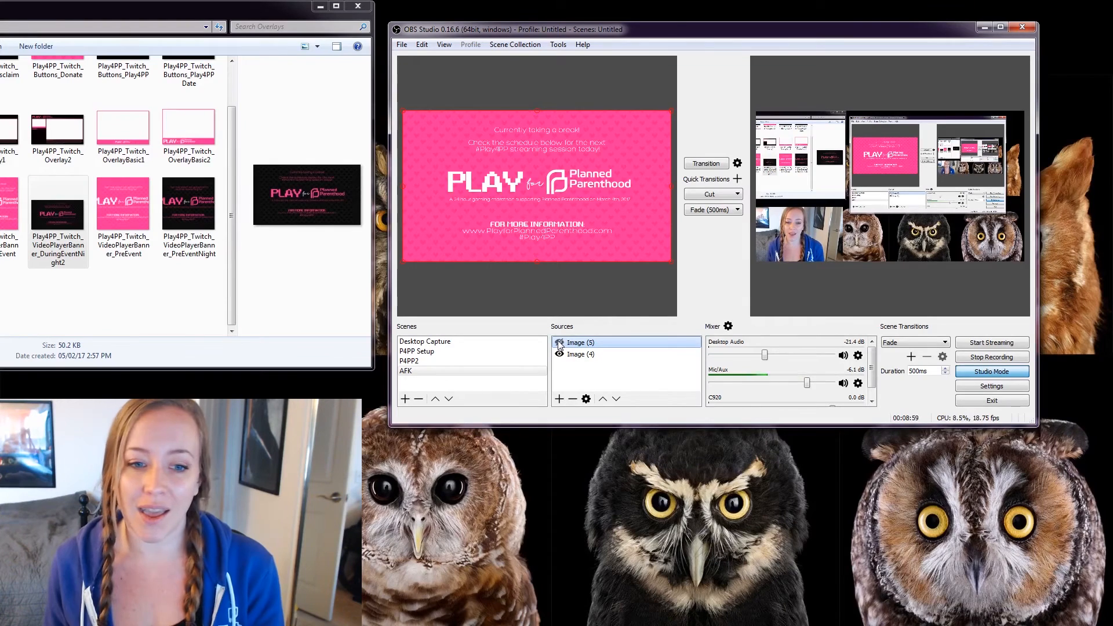
{"action": "left_click", "coordinate": [560, 343]}
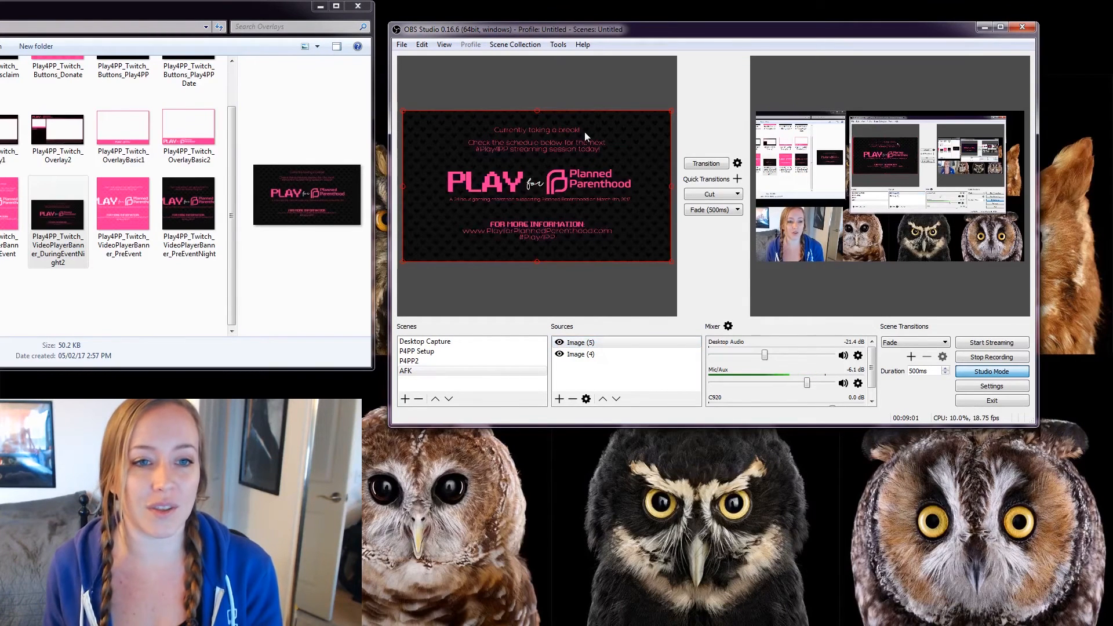
{"action": "left_click", "coordinate": [560, 343]}
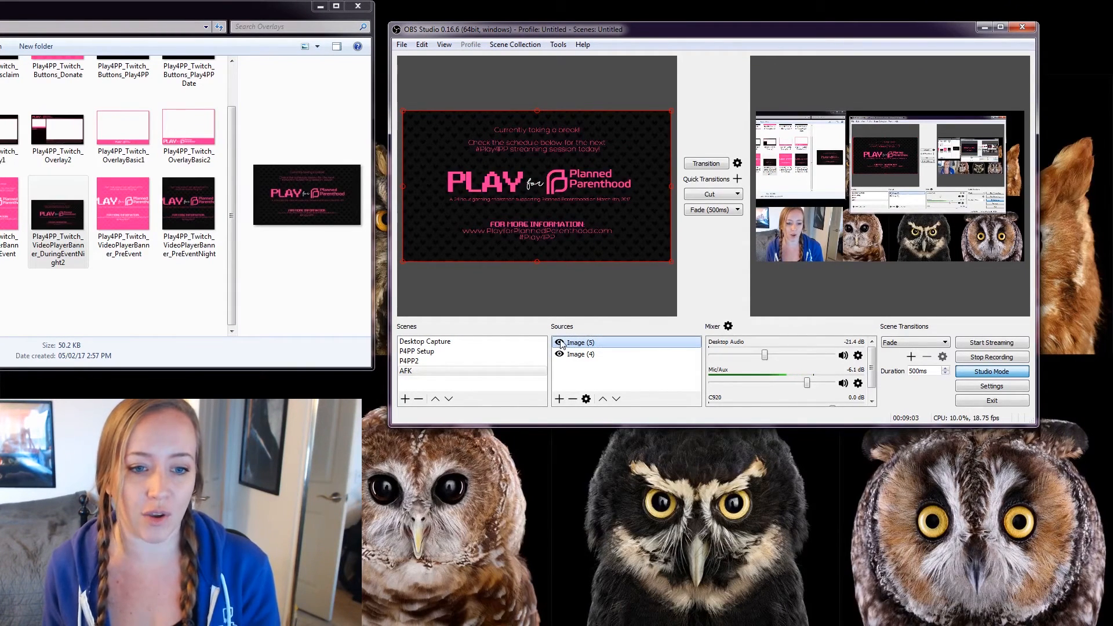
{"action": "left_click", "coordinate": [560, 343]}
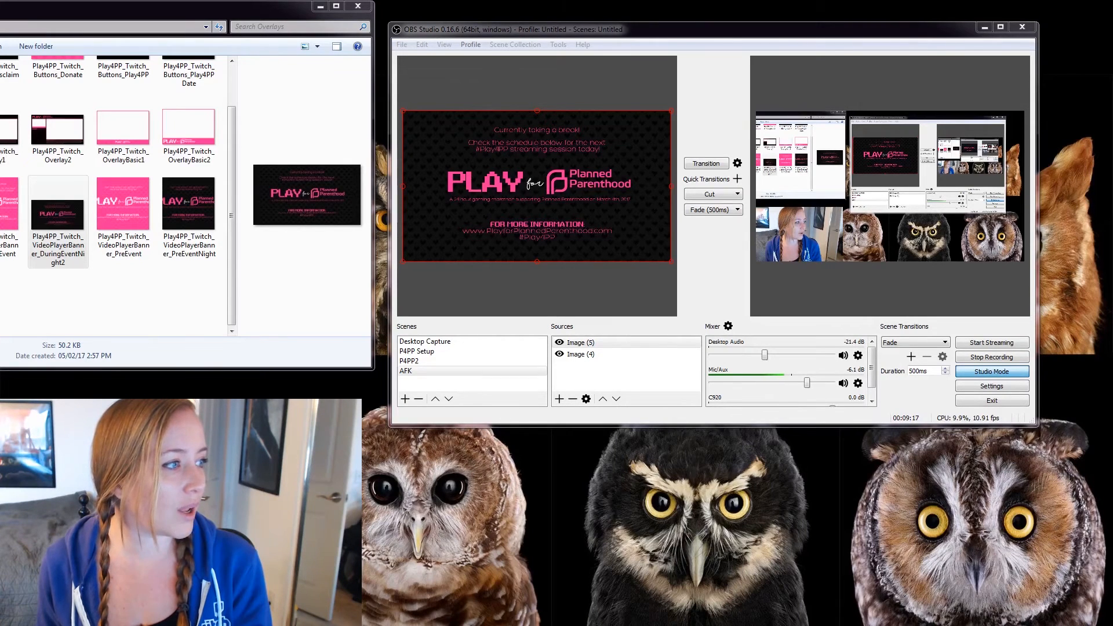
Save the pink 'Join me March 4th' image into Overlays, add it as Image (6), and size it to fill the canvas.
{"action": "left_click_drag", "start_coordinate": [1, 287], "coordinate": [147, 291]}
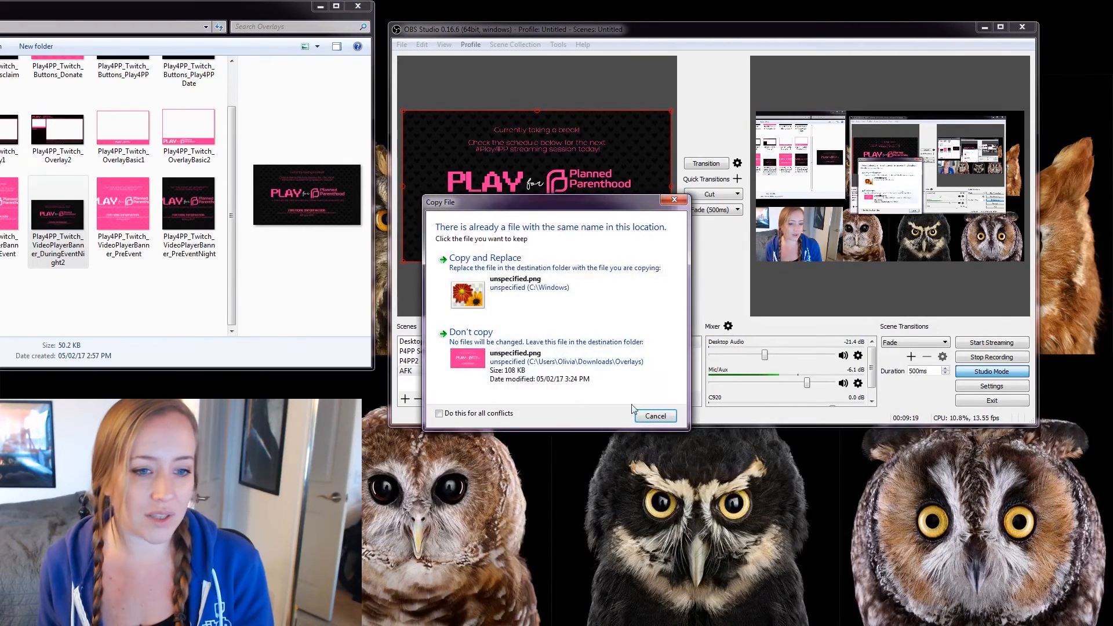
{"action": "left_click", "coordinate": [485, 258]}
{"action": "left_click_drag", "start_coordinate": [1, 290], "coordinate": [635, 245]}
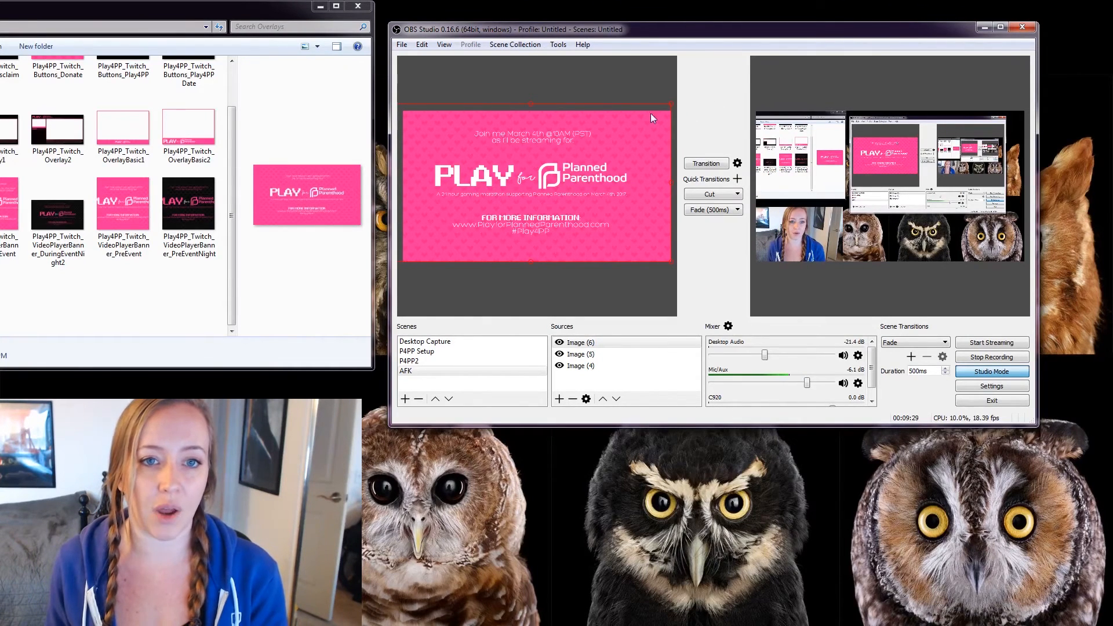
{"action": "left_click_drag", "start_coordinate": [671, 104], "coordinate": [561, 149]}
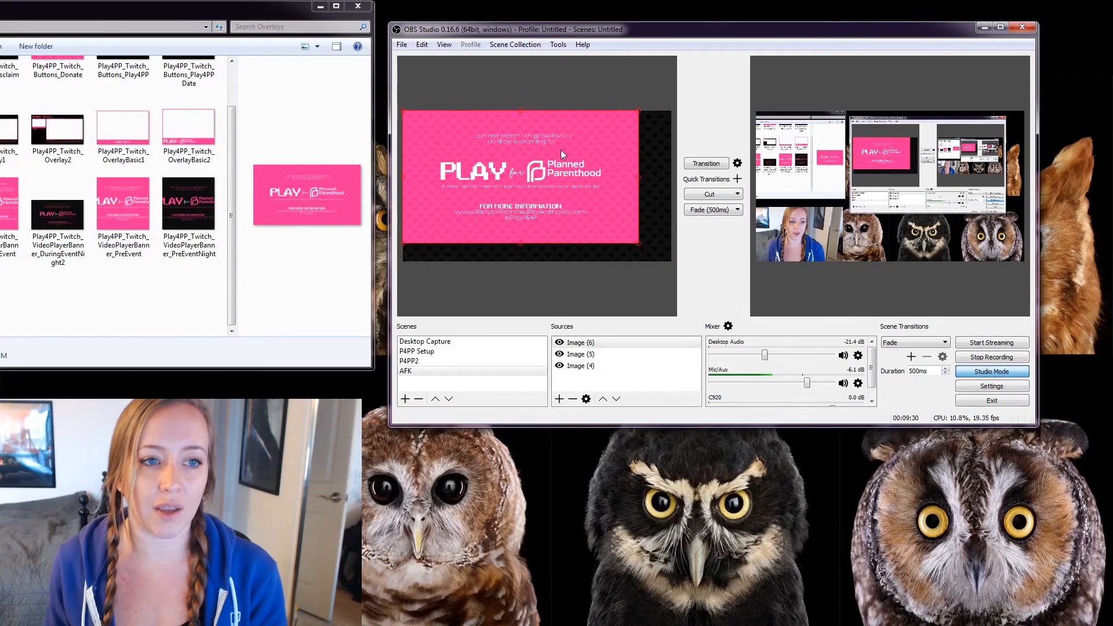
{"action": "left_click_drag", "start_coordinate": [638, 243], "coordinate": [666, 256]}
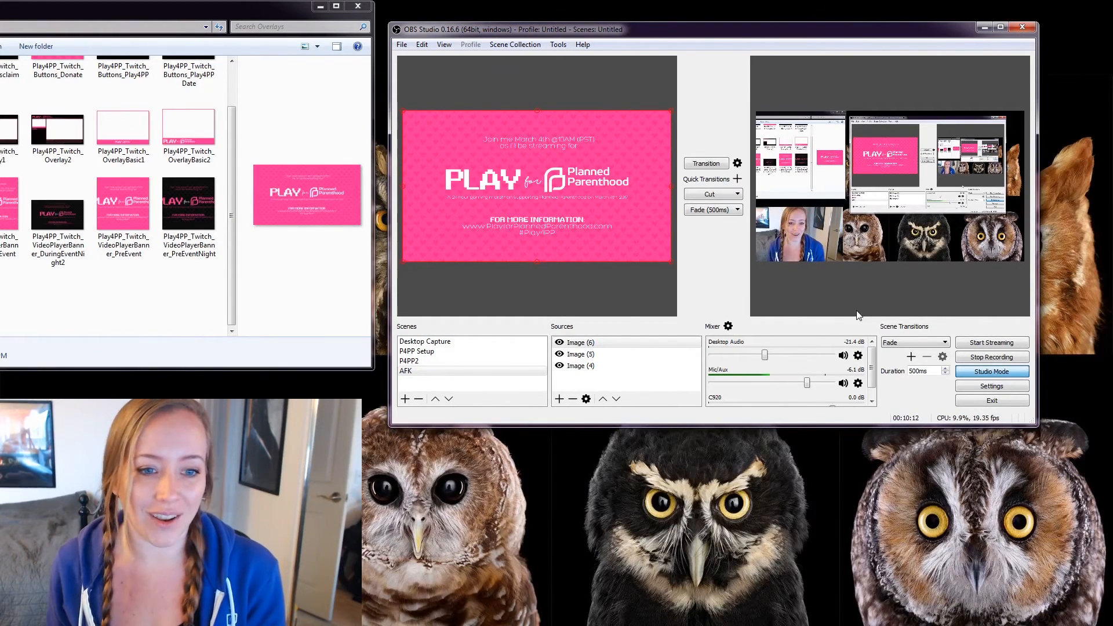
Cycle through the P4PP Setup, P4PP2 and AFK scenes to review their layouts.
{"action": "left_click", "coordinate": [435, 354]}
{"action": "left_click", "coordinate": [431, 361]}
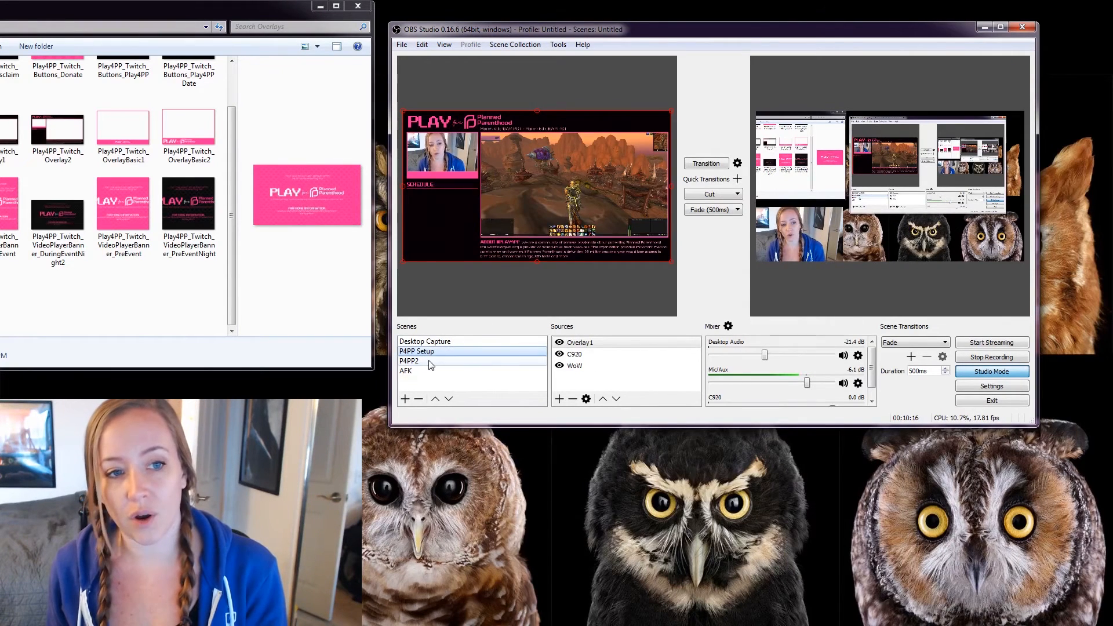
{"action": "key", "text": "Up"}
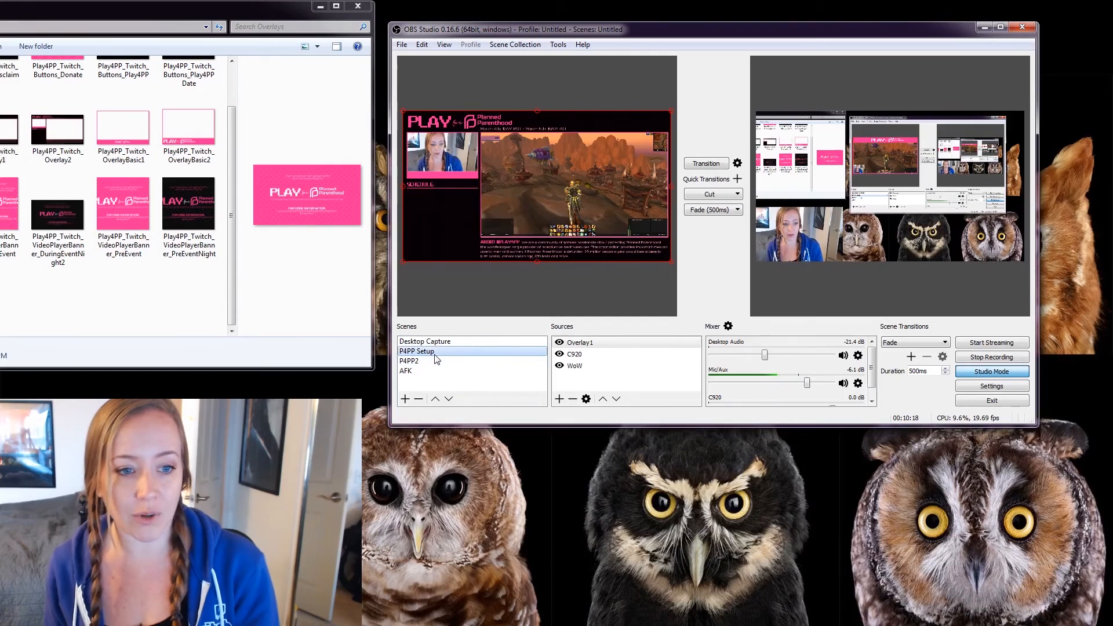
{"action": "left_click", "coordinate": [421, 371]}
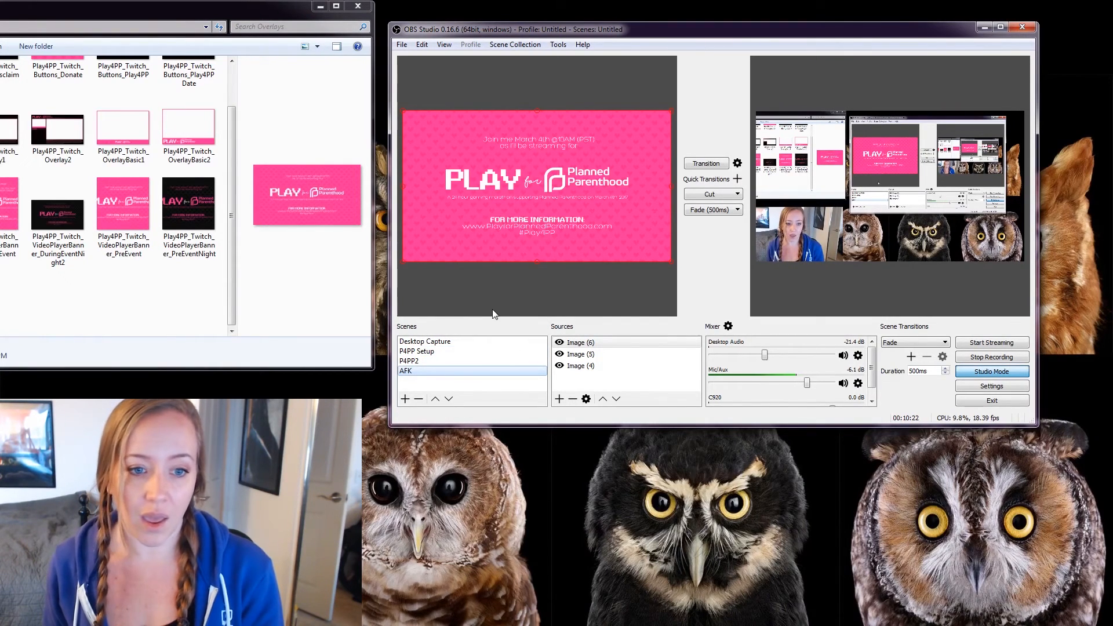
{"action": "left_click", "coordinate": [434, 352]}
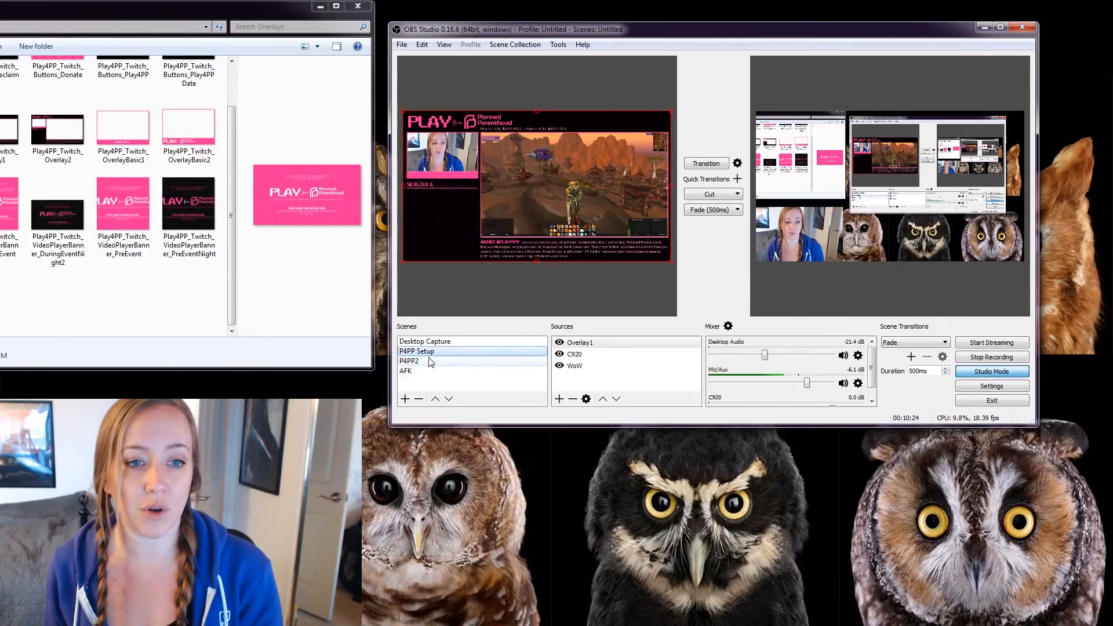
Hide and re-show the WoW game capture in P4PP Setup and in P4PP2 to test the layouts.
{"action": "left_click", "coordinate": [582, 371]}
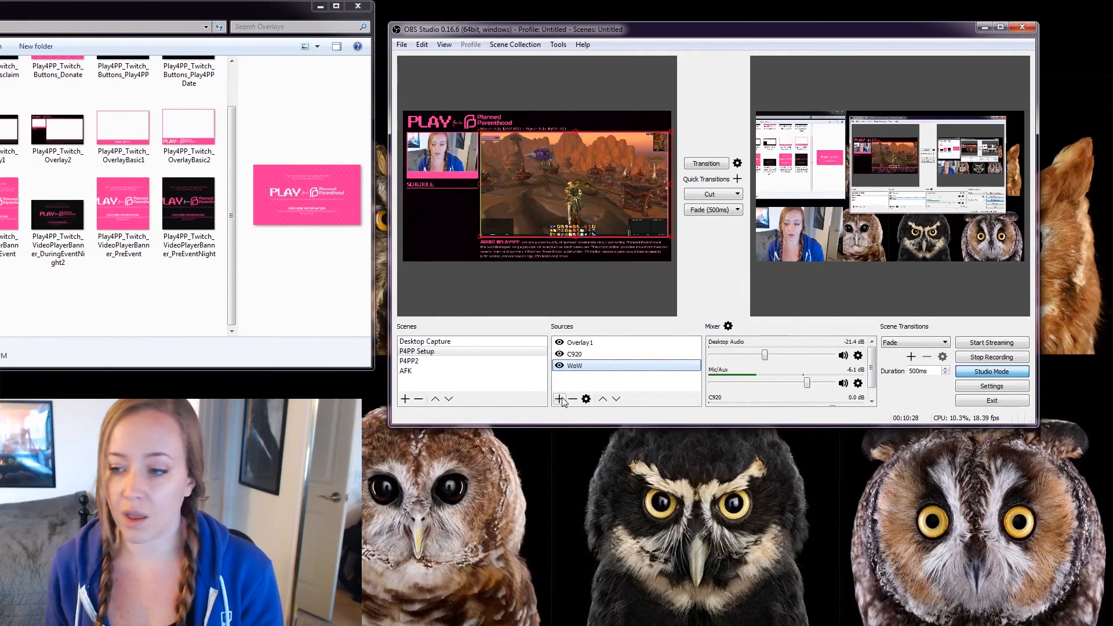
{"action": "left_click", "coordinate": [559, 365]}
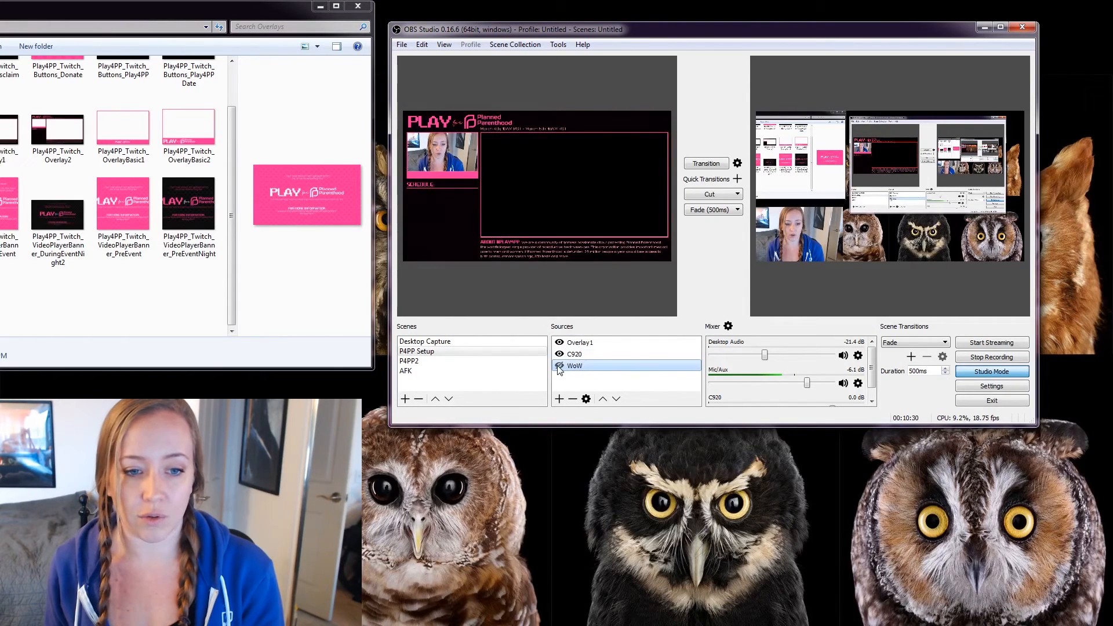
{"action": "left_click", "coordinate": [560, 366]}
{"action": "left_click", "coordinate": [429, 360]}
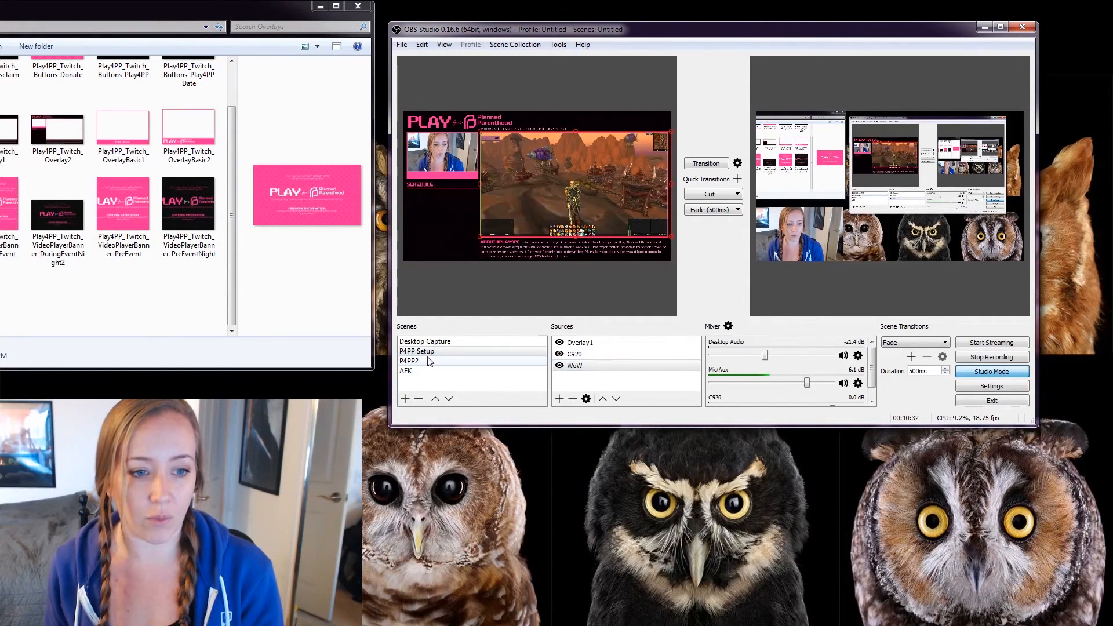
{"action": "left_click", "coordinate": [559, 366]}
{"action": "left_click", "coordinate": [559, 366]}
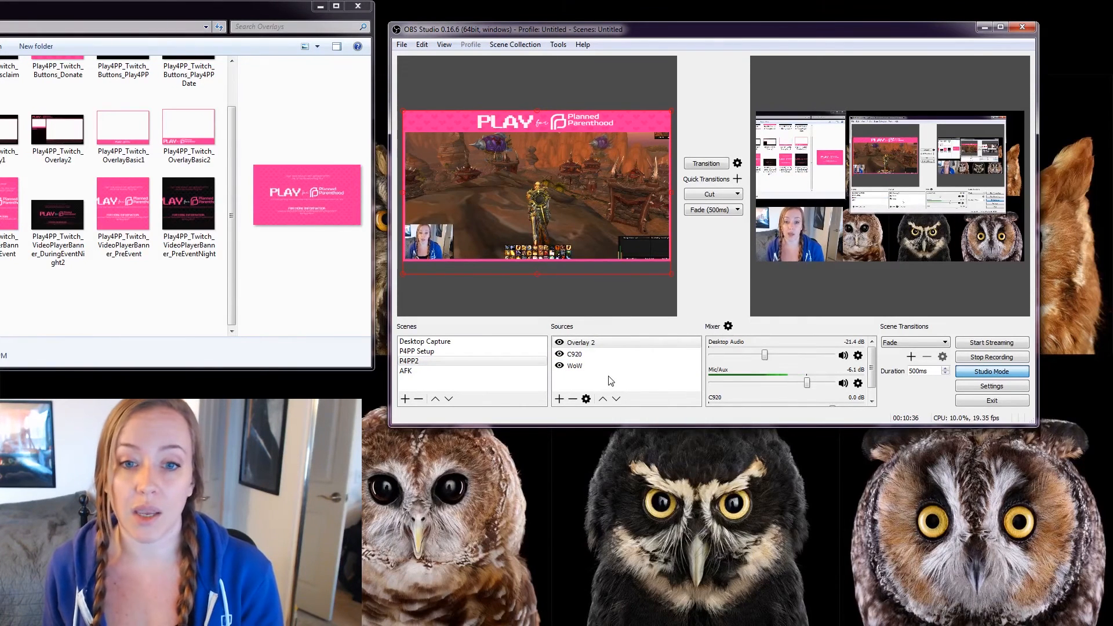
Flip repeatedly between AFK, P4PP Setup and P4PP2, then hide the pink announcement Image (6) in AFK.
{"action": "left_click", "coordinate": [503, 370]}
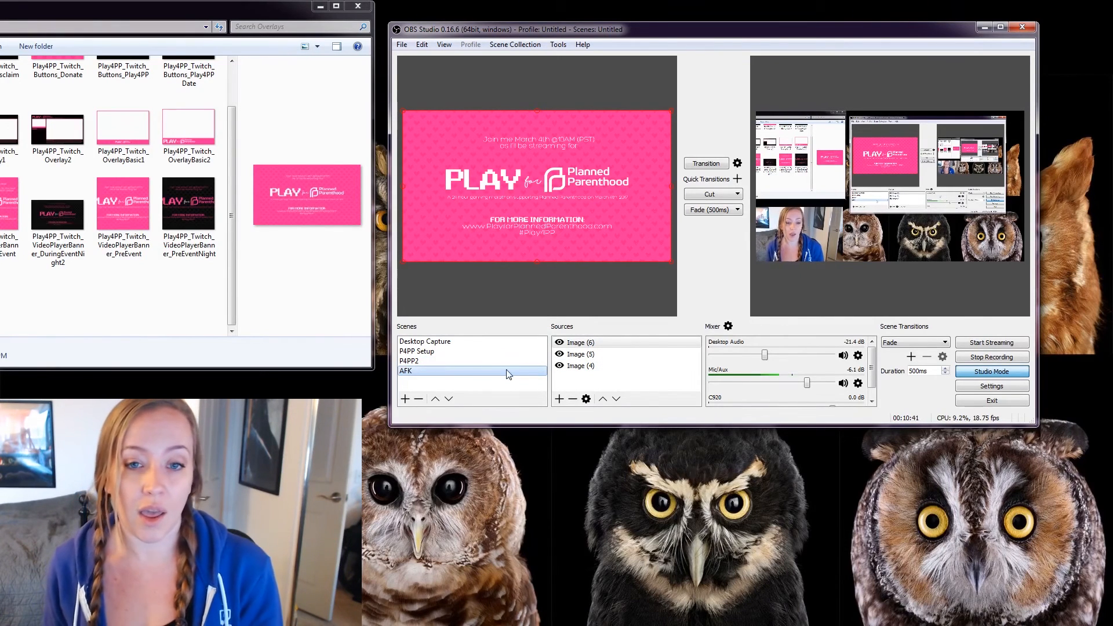
{"action": "left_click", "coordinate": [438, 352]}
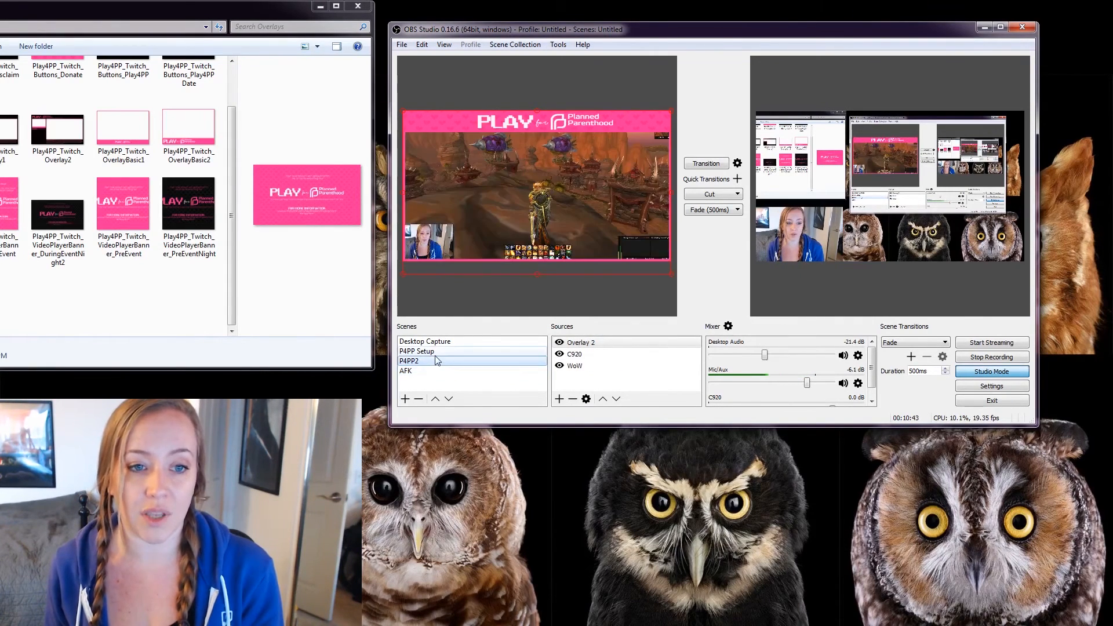
{"action": "left_click", "coordinate": [437, 362]}
{"action": "left_click", "coordinate": [430, 371]}
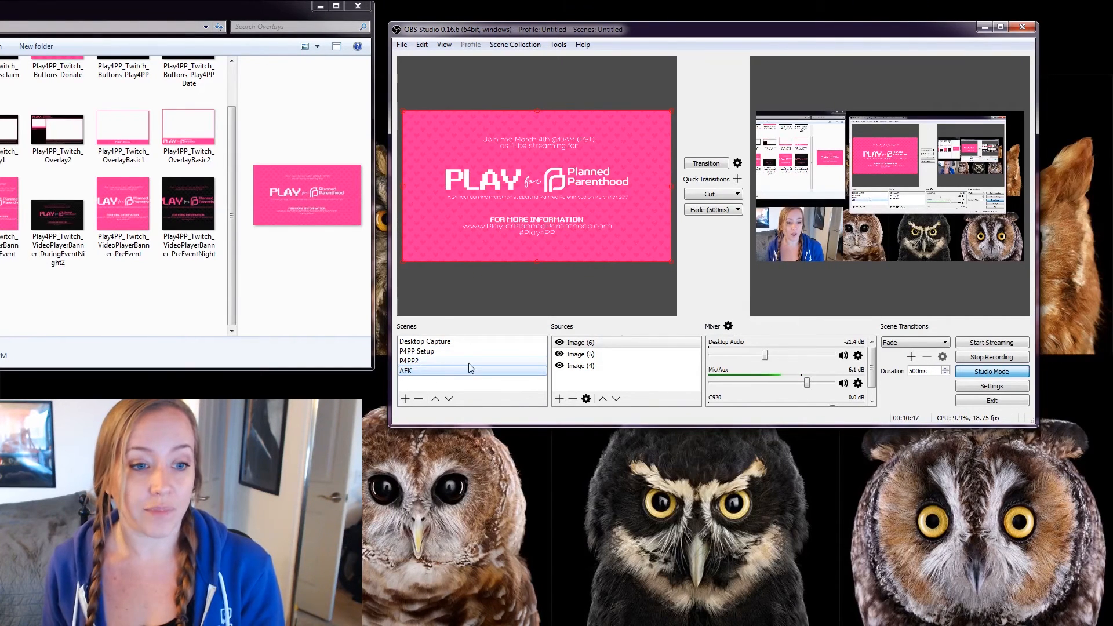
{"action": "left_click", "coordinate": [429, 360]}
{"action": "left_click", "coordinate": [435, 351]}
{"action": "left_click", "coordinate": [436, 361]}
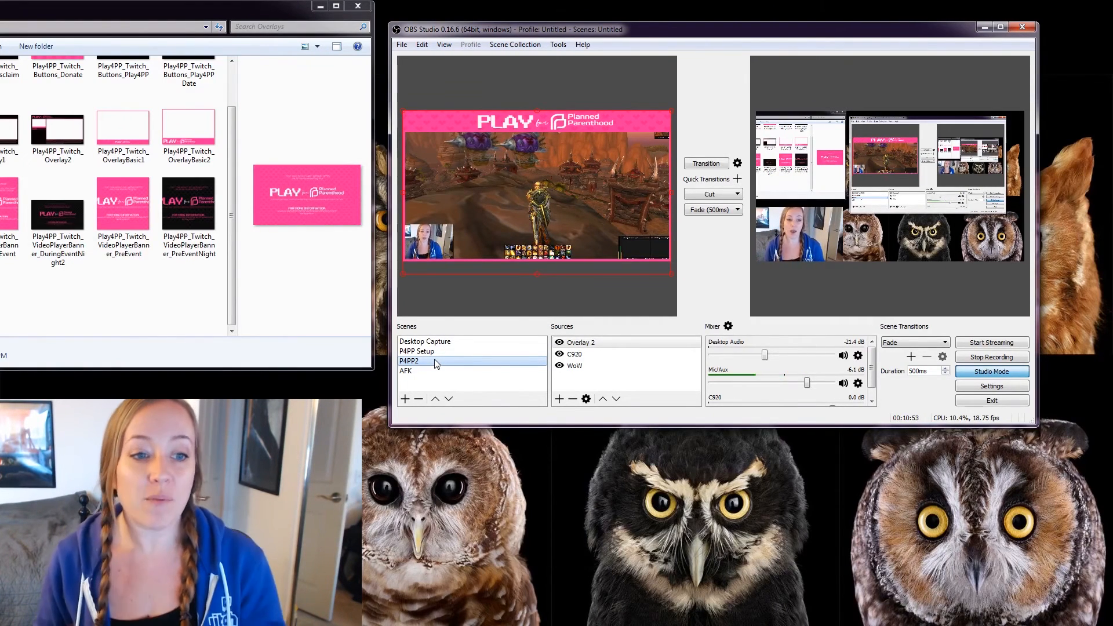
{"action": "left_click", "coordinate": [431, 370]}
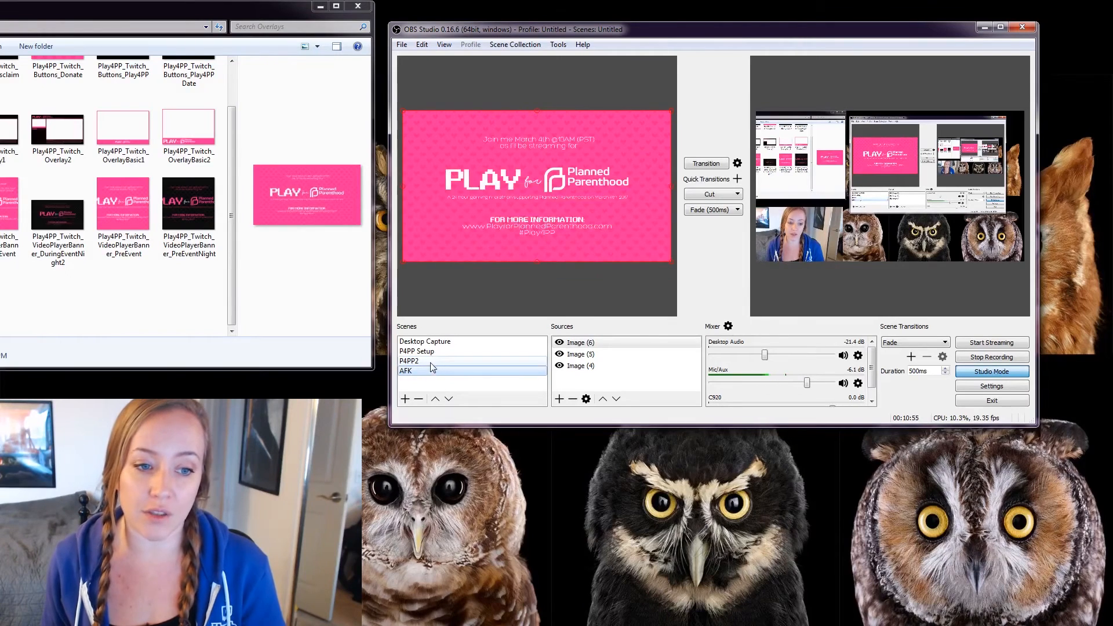
{"action": "left_click", "coordinate": [433, 360]}
{"action": "left_click", "coordinate": [433, 352]}
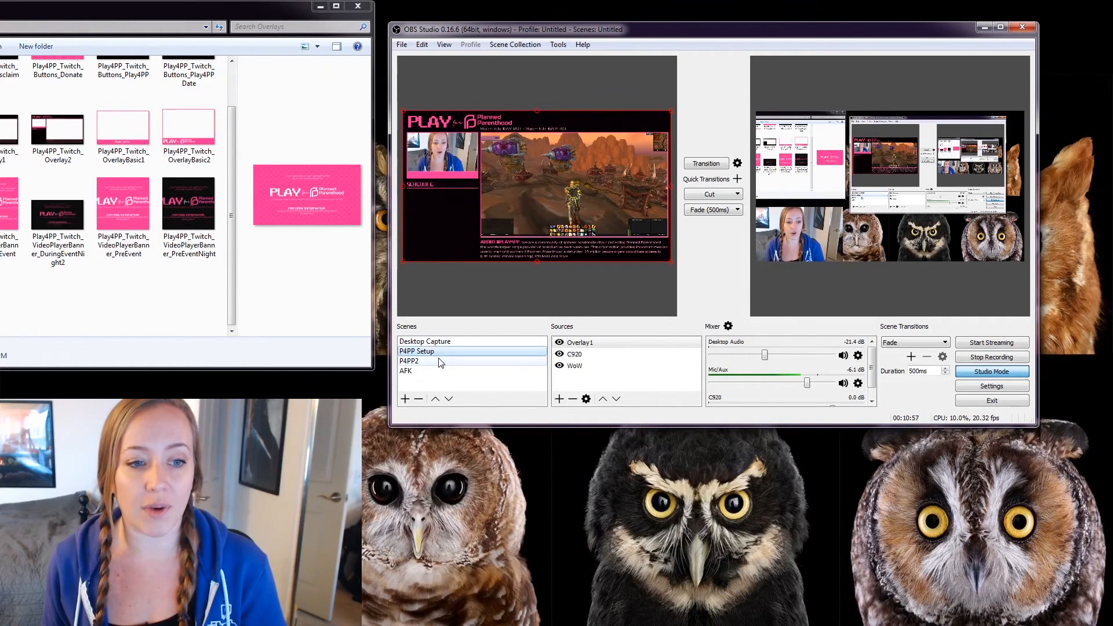
{"action": "left_click", "coordinate": [438, 360]}
{"action": "left_click", "coordinate": [431, 352]}
{"action": "left_click", "coordinate": [430, 359]}
{"action": "left_click", "coordinate": [431, 352]}
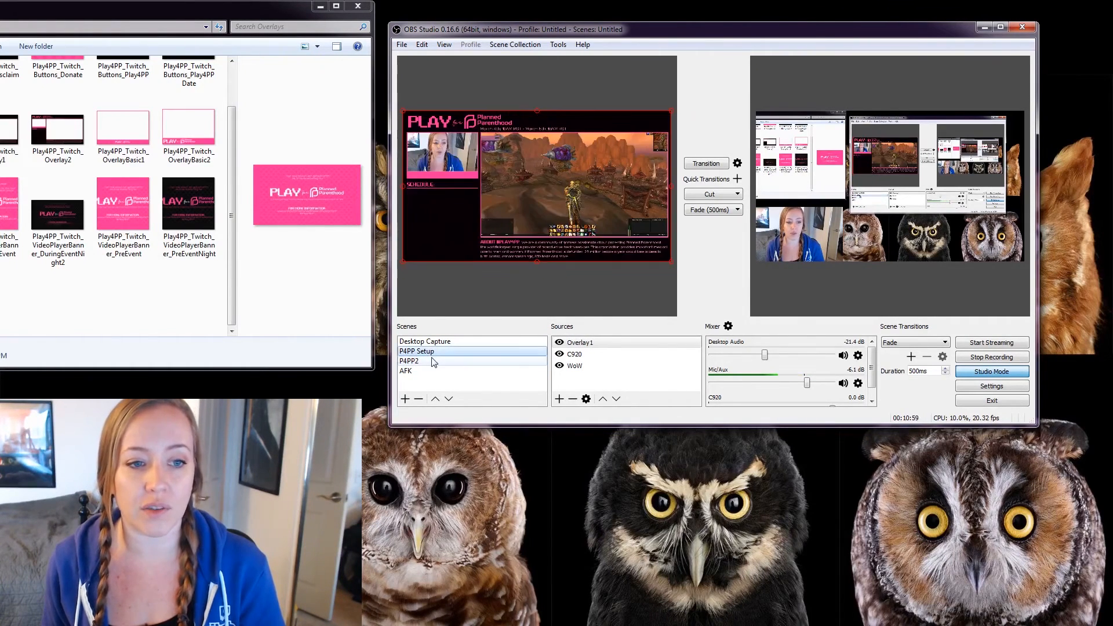
{"action": "left_click", "coordinate": [432, 359]}
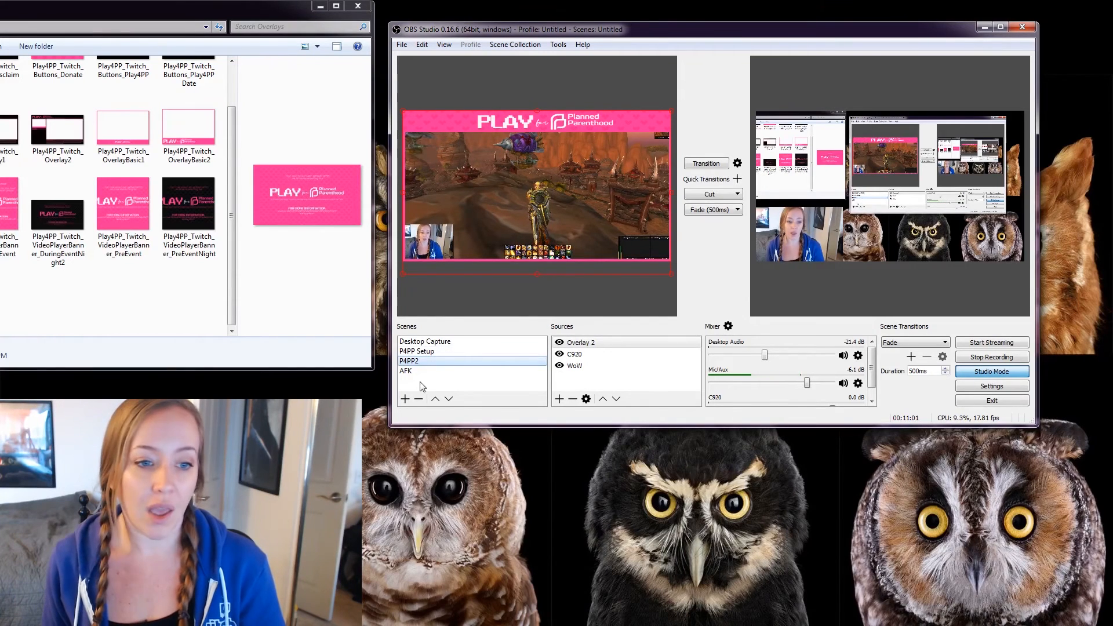
{"action": "left_click", "coordinate": [423, 372]}
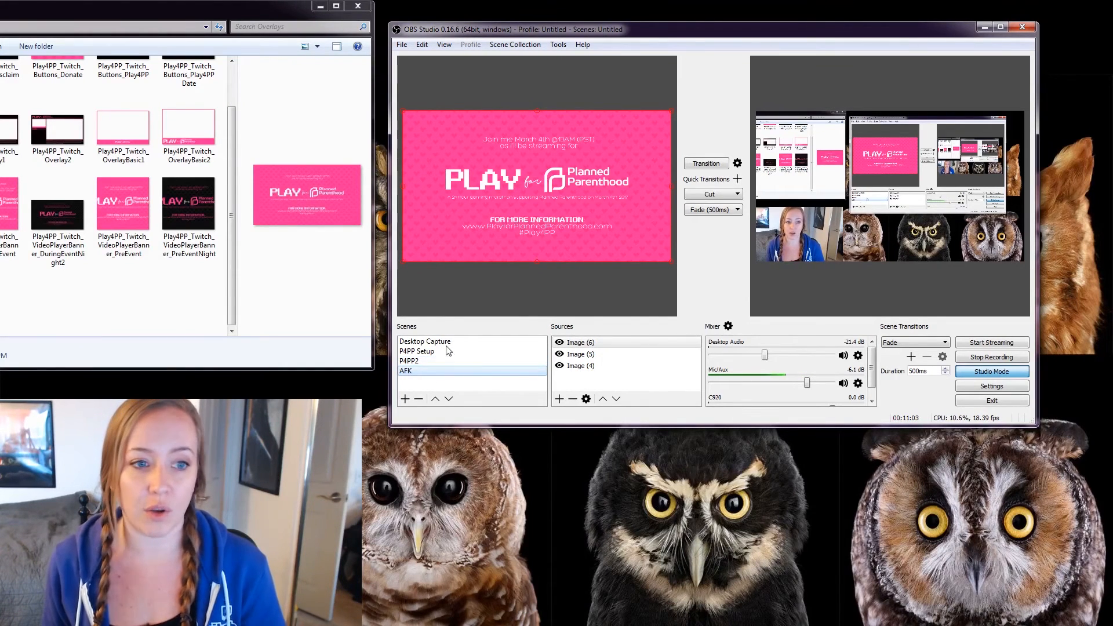
{"action": "left_click", "coordinate": [559, 343]}
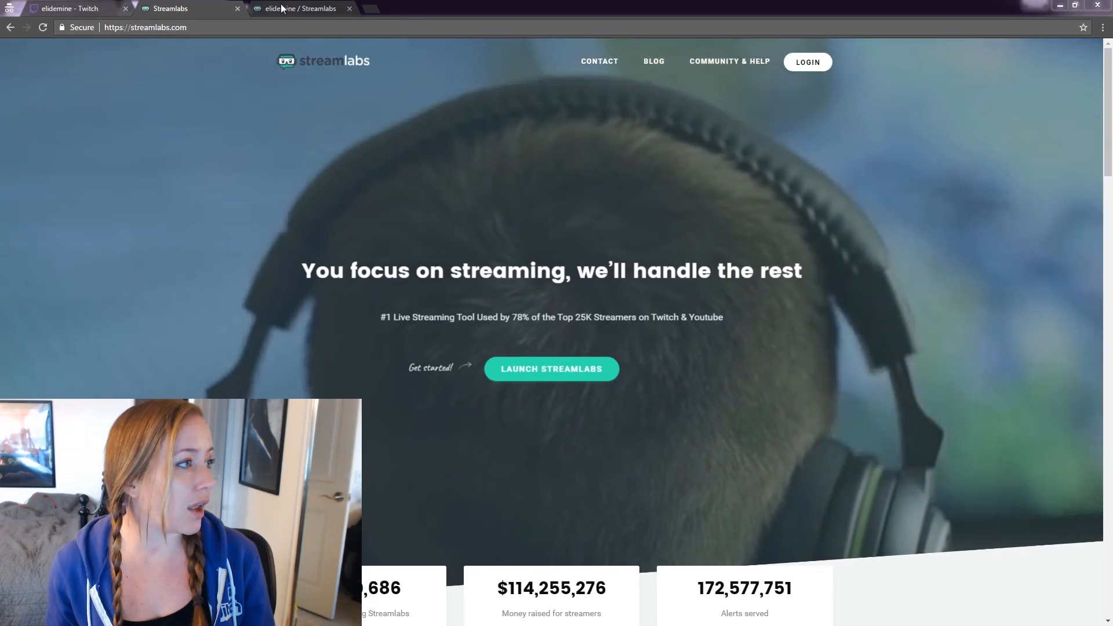
Log in to Streamlabs with Twitch to reach the account dashboard.
{"action": "left_click", "coordinate": [808, 62]}
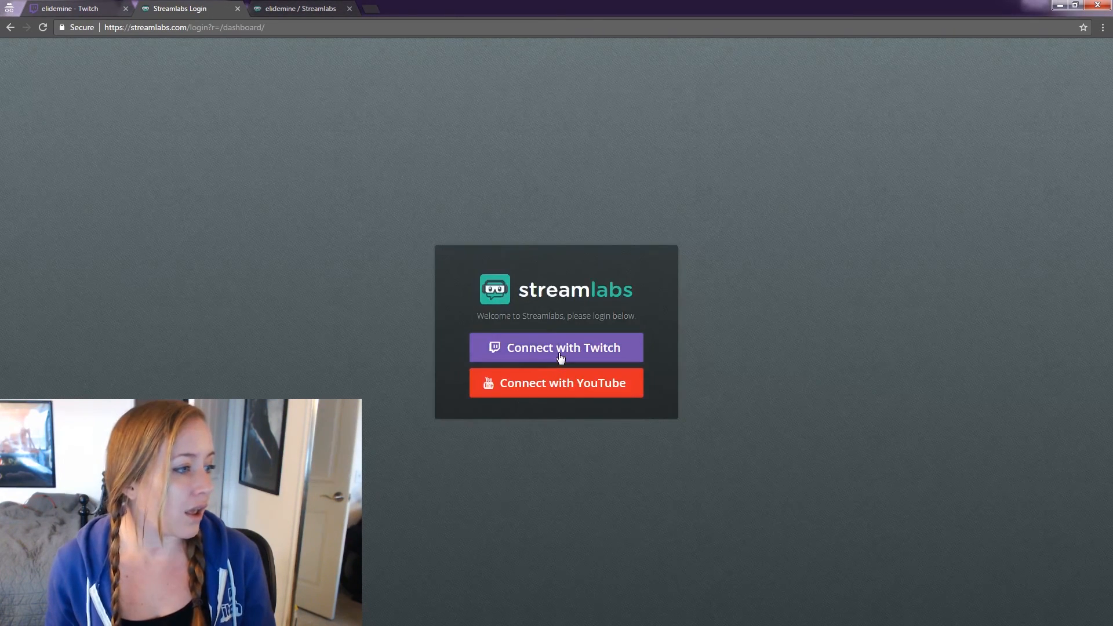
{"action": "left_click", "coordinate": [560, 356]}
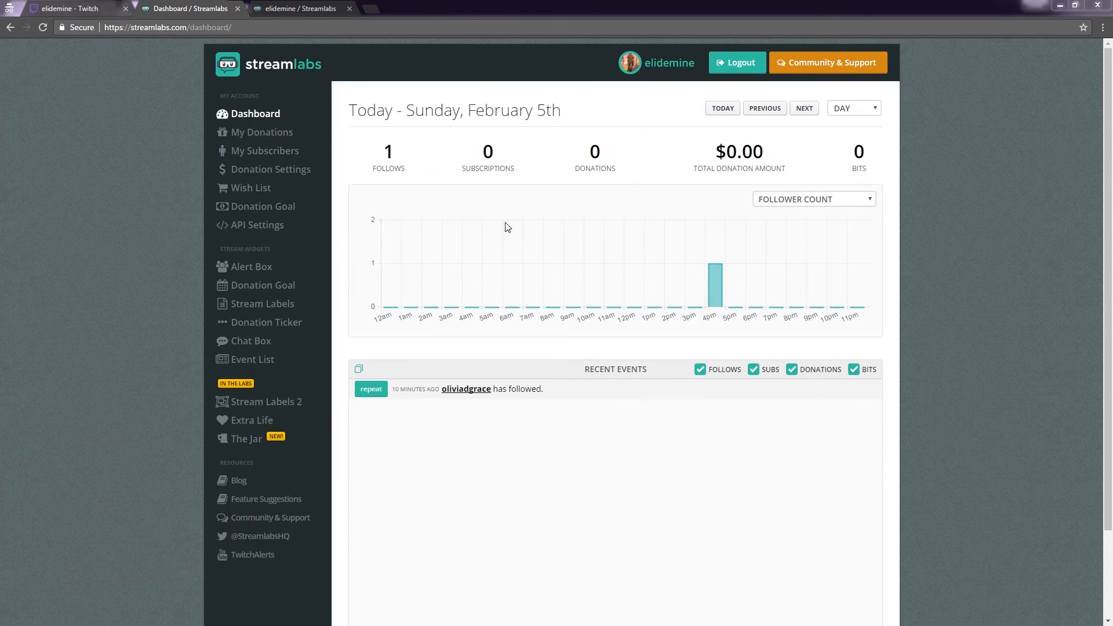
Scroll through the Streamlabs Donation Settings page, noting the donation page address.
{"action": "left_click", "coordinate": [266, 177]}
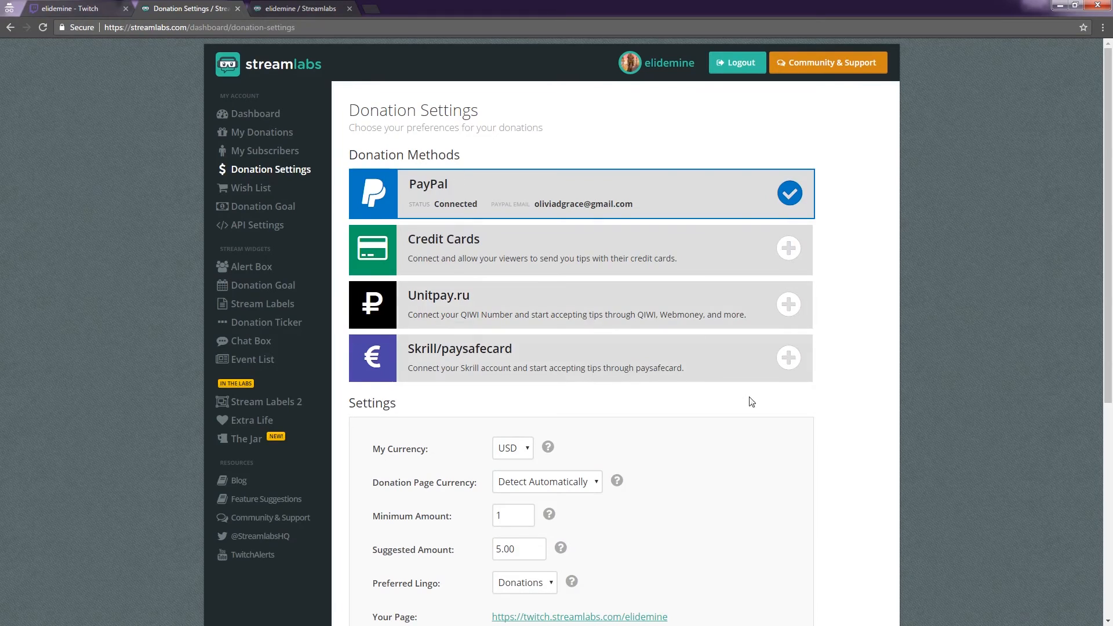
{"action": "scroll", "coordinate": [858, 313], "scroll_direction": "down", "scroll_amount": 3}
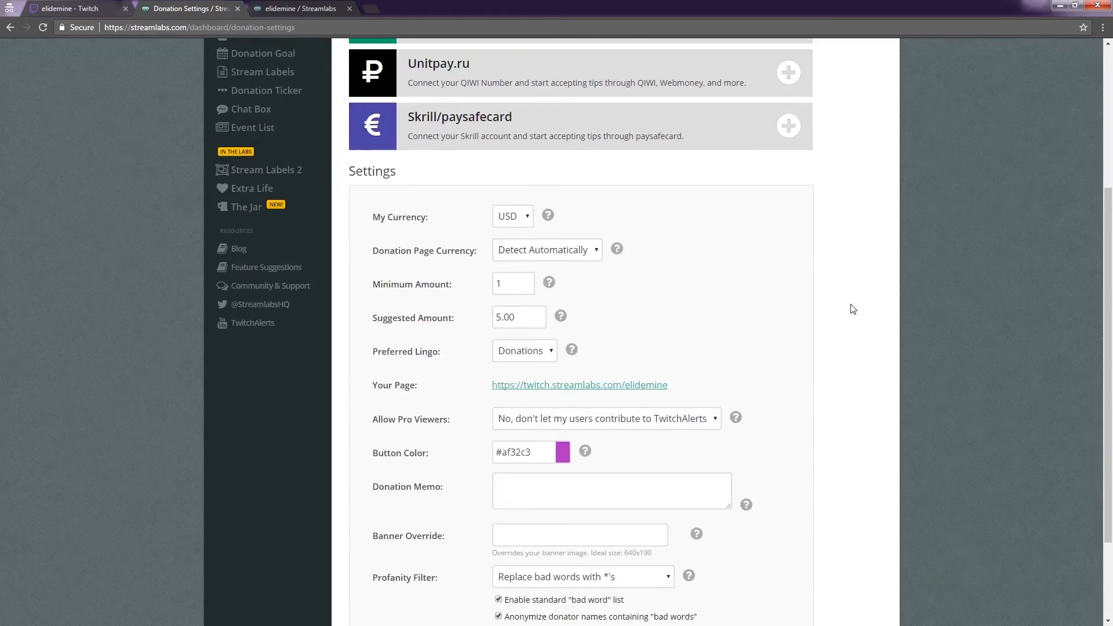
{"action": "scroll", "coordinate": [718, 282], "scroll_direction": "up", "scroll_amount": 3}
{"action": "scroll", "coordinate": [583, 181], "scroll_direction": "down", "scroll_amount": 5}
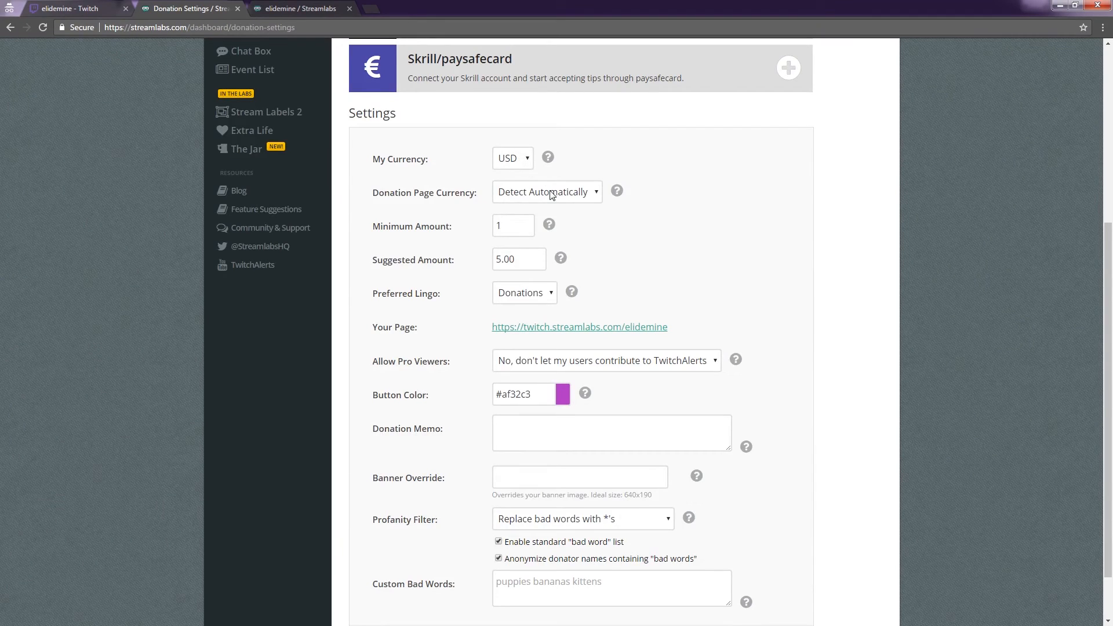
{"action": "scroll", "coordinate": [684, 241], "scroll_direction": "down", "scroll_amount": 1}
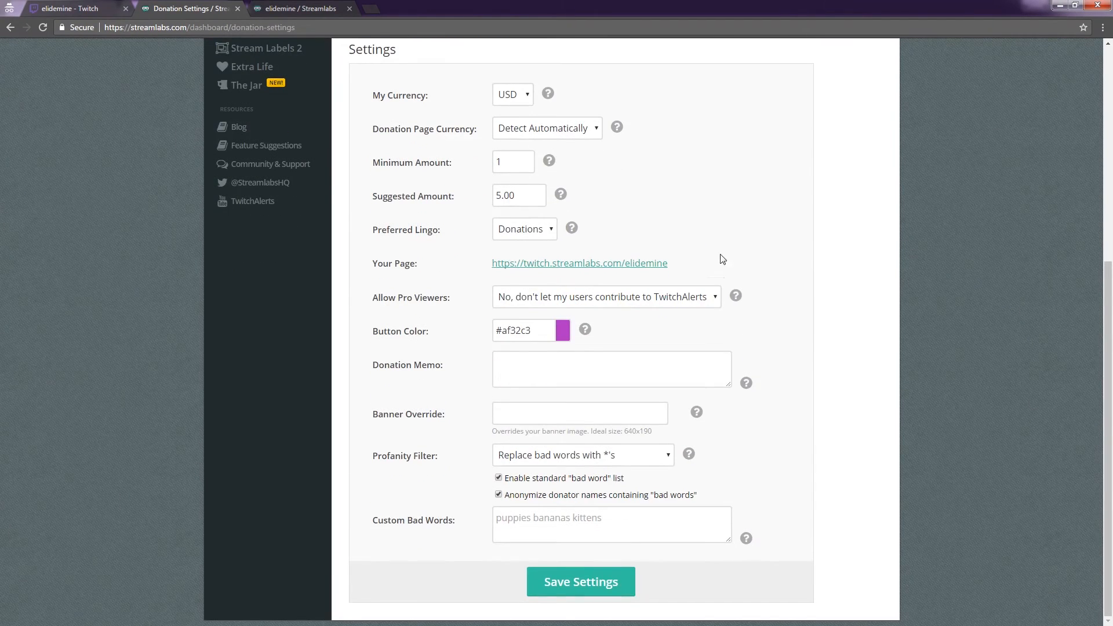
{"action": "mouse_move", "coordinate": [689, 266]}
{"action": "left_mouse_down"}
{"action": "mouse_move", "coordinate": [551, 264]}
{"action": "mouse_move", "coordinate": [681, 265]}
{"action": "left_mouse_up"}
On the public donation page tab, select its web address, leaving the background size at Auto.
{"action": "left_click", "coordinate": [299, 8]}
{"action": "left_click", "coordinate": [270, 27]}
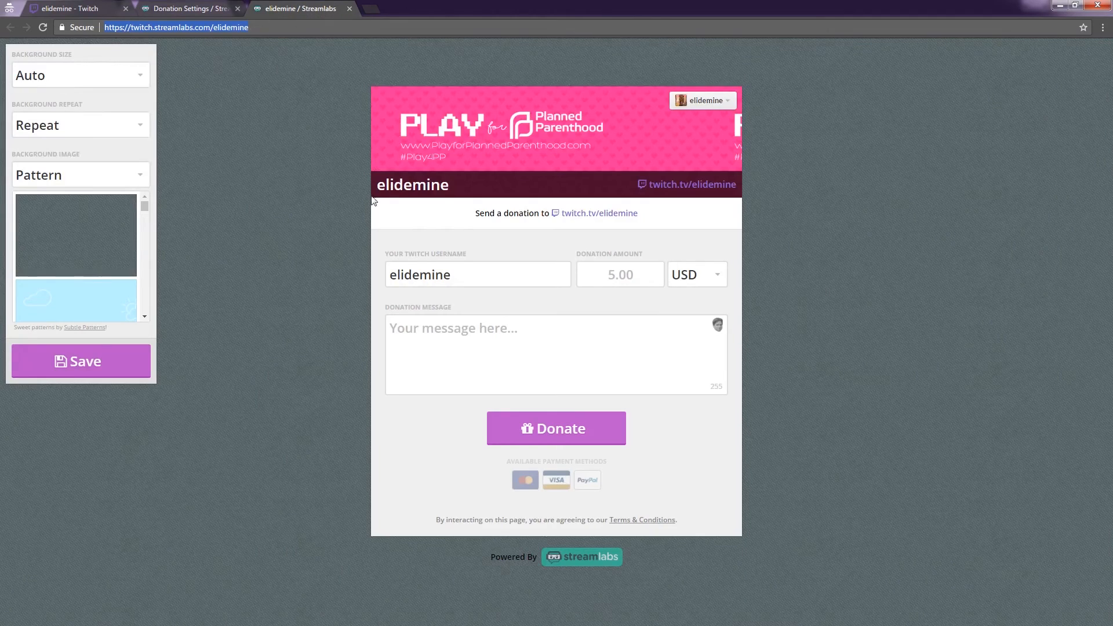
{"action": "left_click", "coordinate": [124, 84]}
{"action": "left_click", "coordinate": [125, 84]}
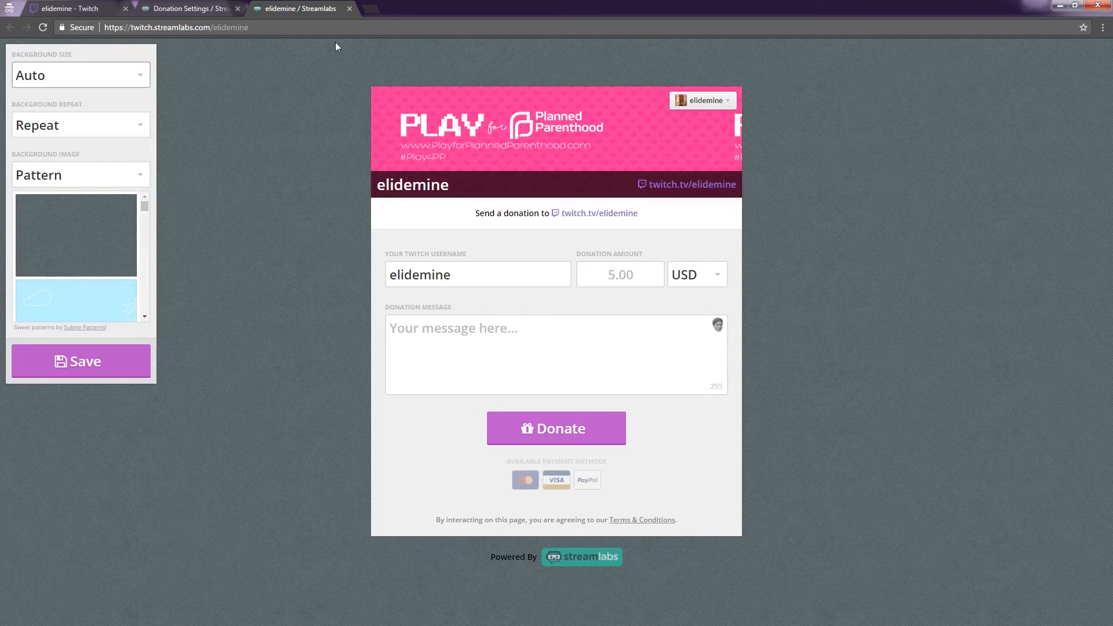
{"action": "left_click", "coordinate": [255, 27]}
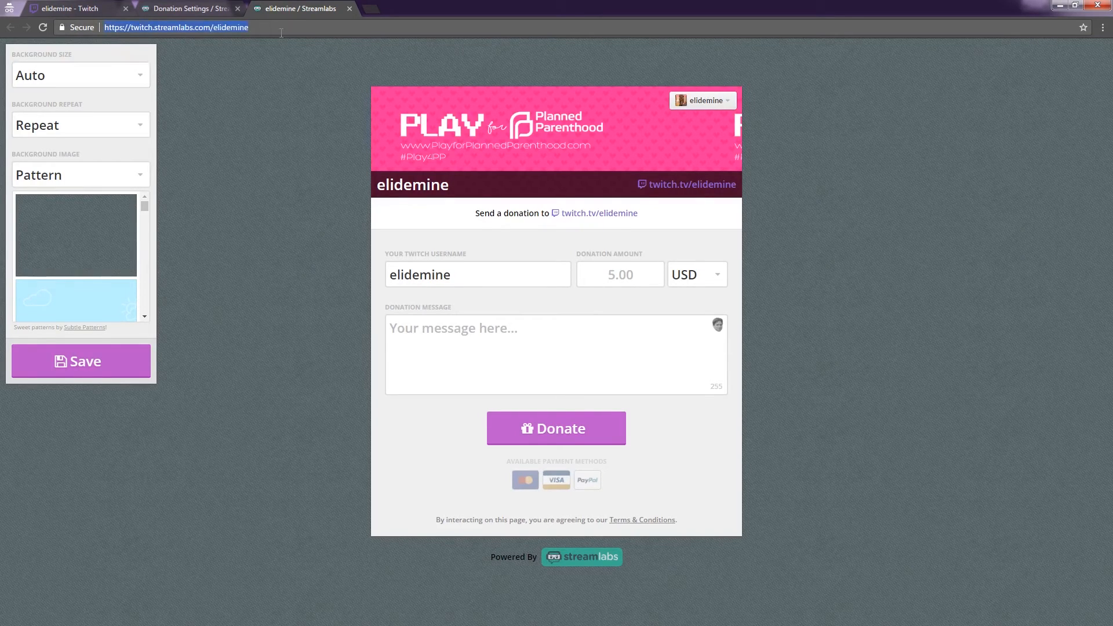
On the Twitch channel page, enable Edit Panels and check the Donate panel's link URL.
{"action": "left_click", "coordinate": [88, 10]}
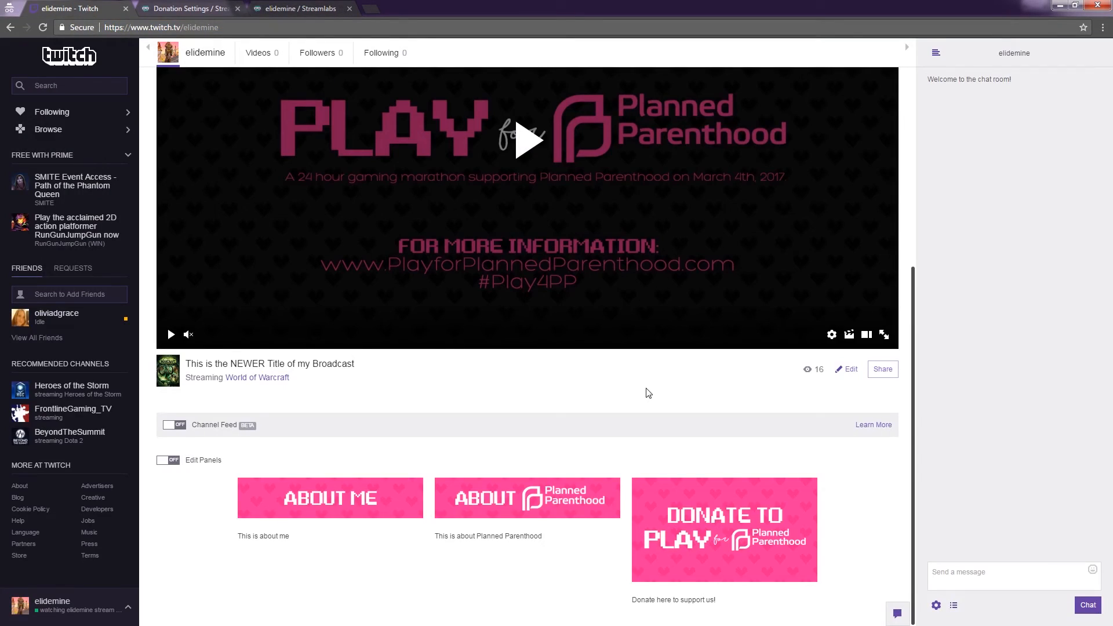
{"action": "left_click", "coordinate": [217, 462]}
{"action": "scroll", "coordinate": [651, 432], "scroll_direction": "down", "scroll_amount": 2}
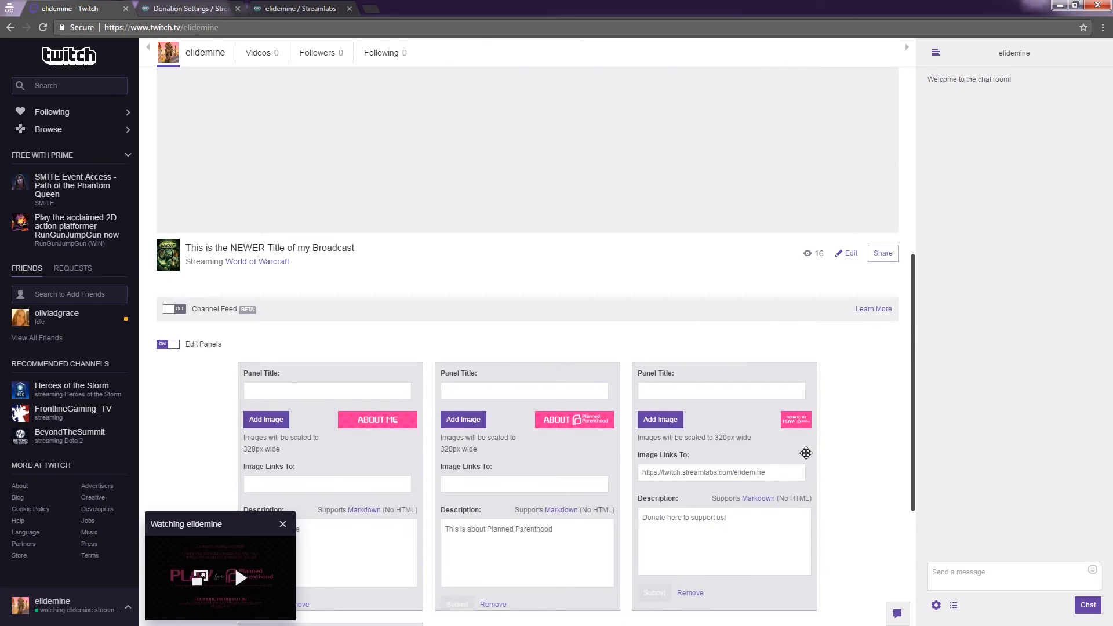
{"action": "left_click", "coordinate": [283, 523]}
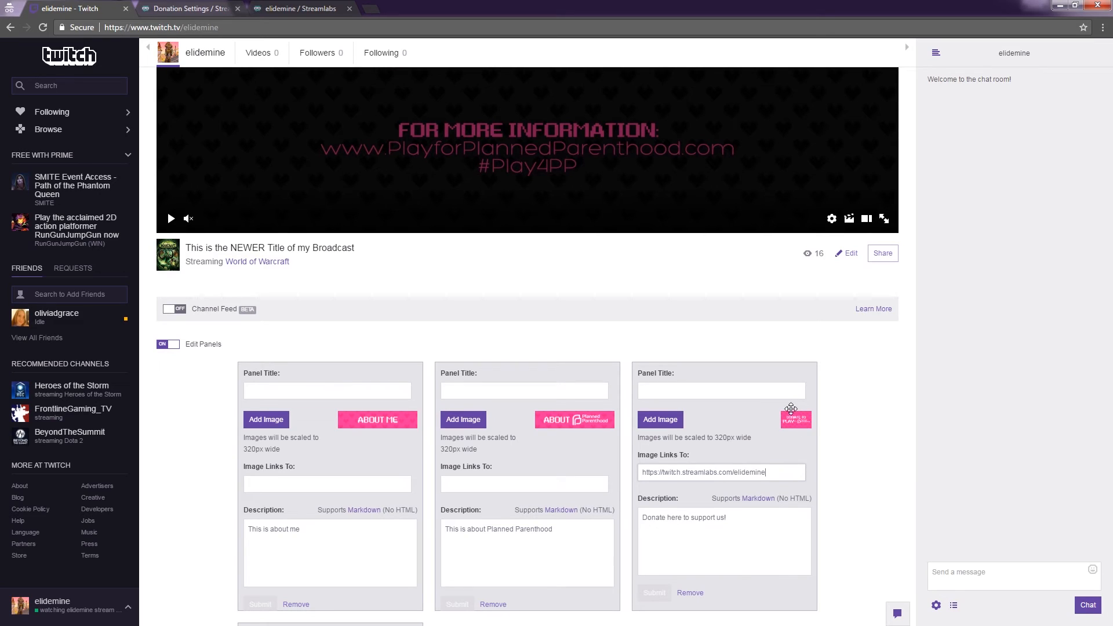
{"action": "left_click_drag", "start_coordinate": [777, 471], "coordinate": [640, 477]}
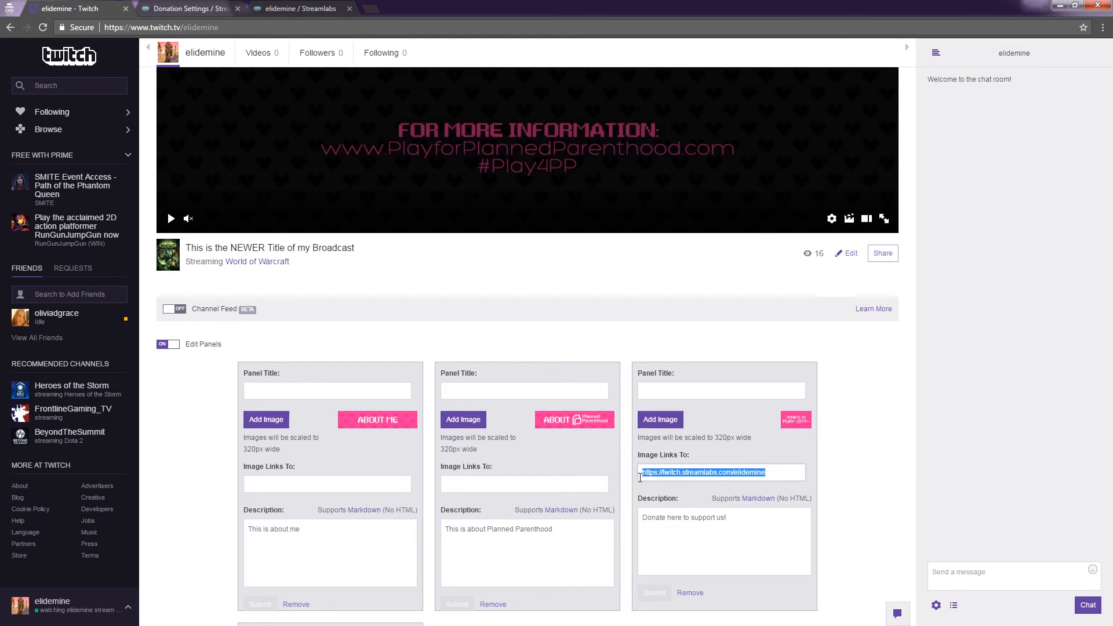
{"action": "left_click", "coordinate": [642, 475]}
{"action": "left_click", "coordinate": [653, 592]}
Turn off panel editing and open the Donate panel's link in a new tab.
{"action": "left_click", "coordinate": [173, 344]}
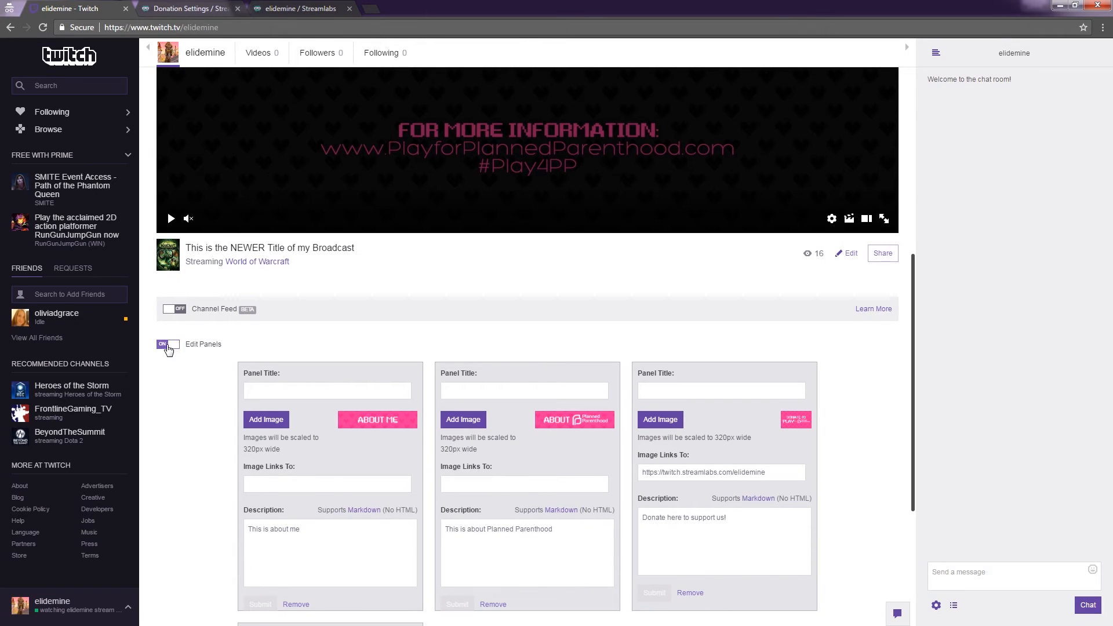
{"action": "scroll", "coordinate": [629, 397], "scroll_direction": "down", "scroll_amount": 2}
{"action": "right_click", "coordinate": [723, 512]}
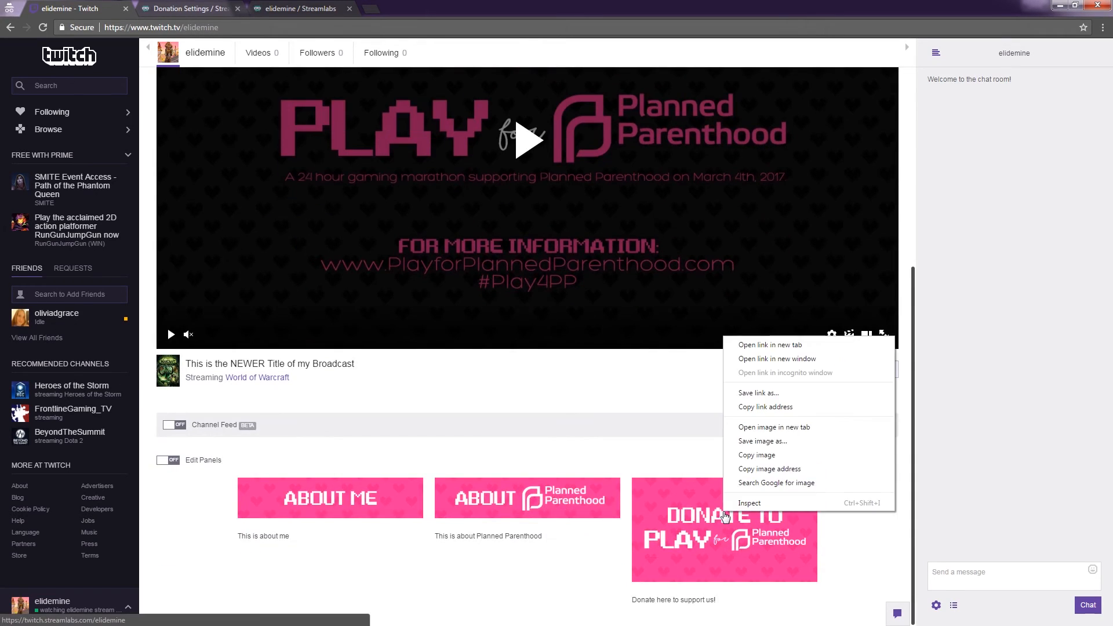
{"action": "left_click", "coordinate": [769, 344]}
Enter the test message 'Wooo' on the donation page, then close it and return to Donation Settings.
{"action": "left_click", "coordinate": [190, 10]}
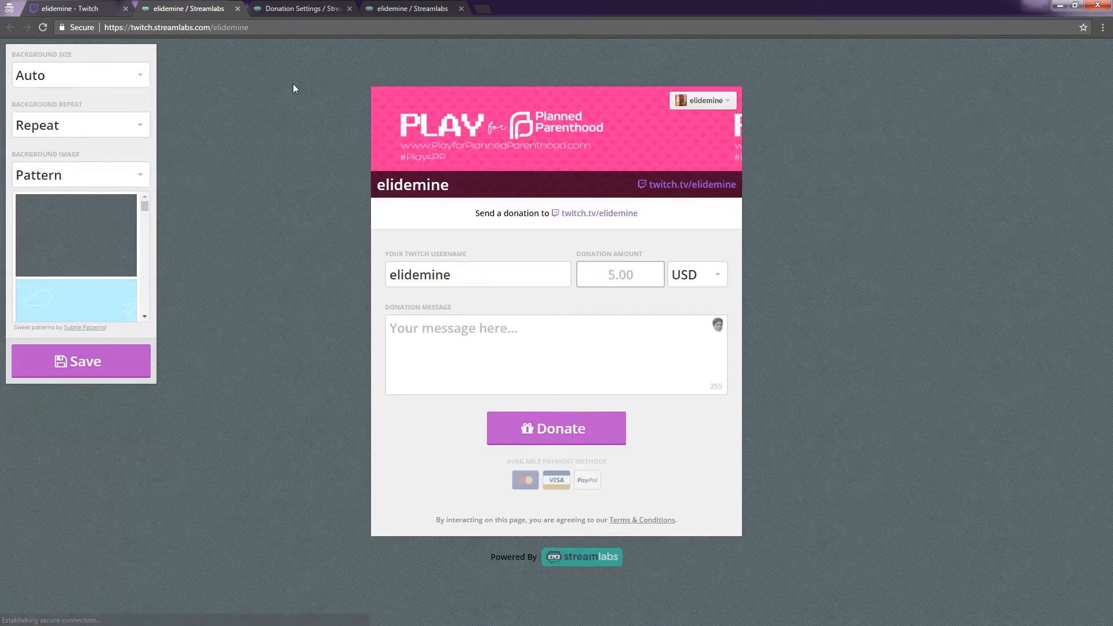
{"action": "left_click_drag", "start_coordinate": [483, 286], "coordinate": [394, 283]}
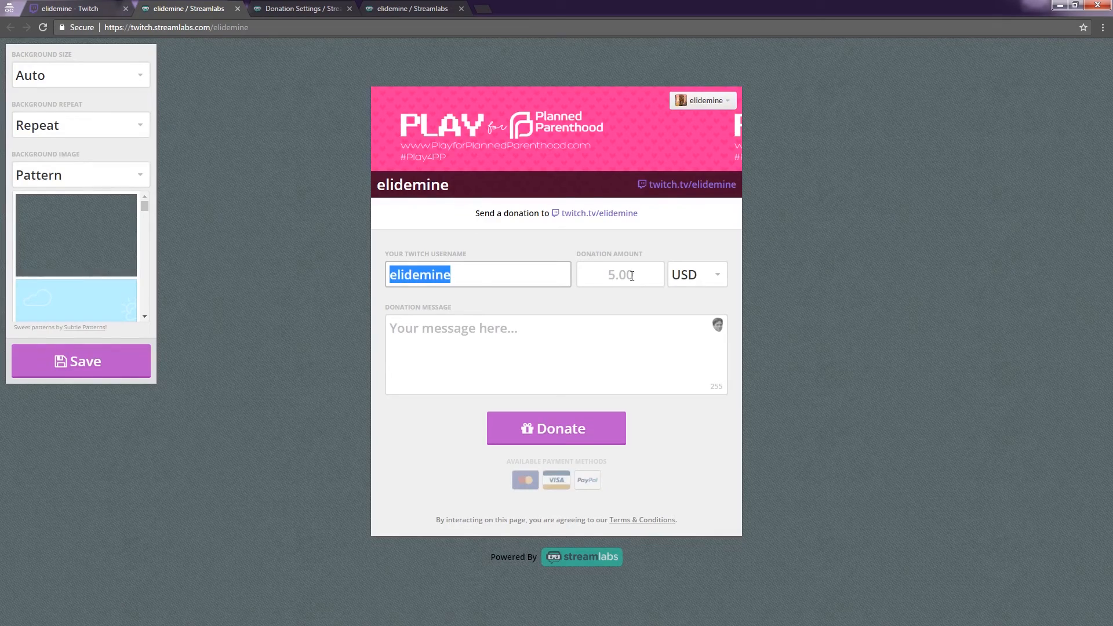
{"action": "left_click", "coordinate": [621, 349]}
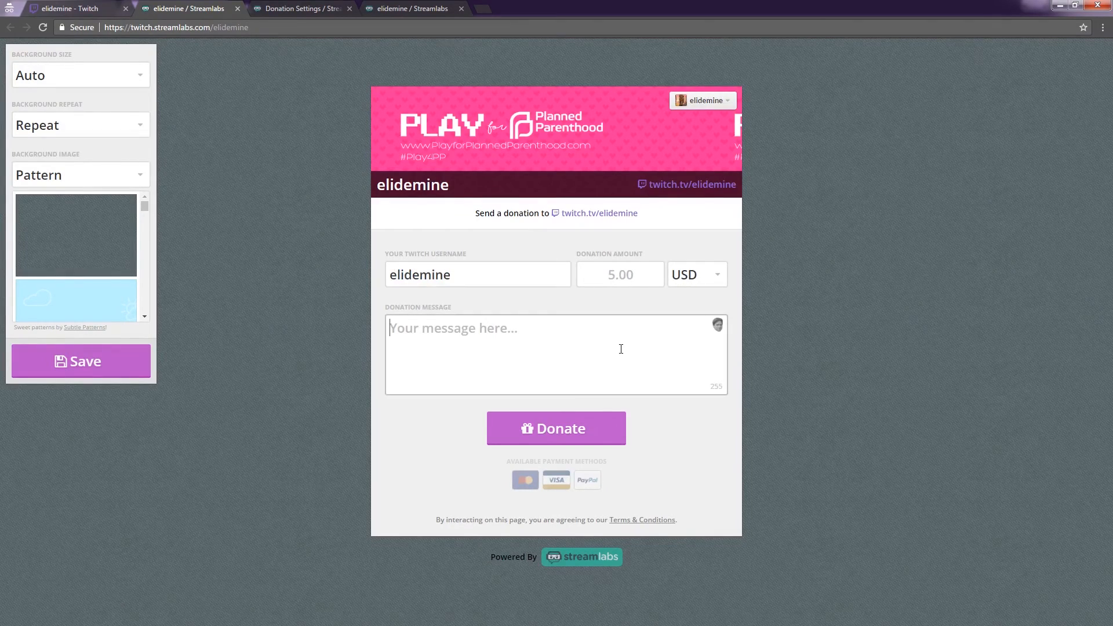
{"action": "type", "text": "Wooo"}
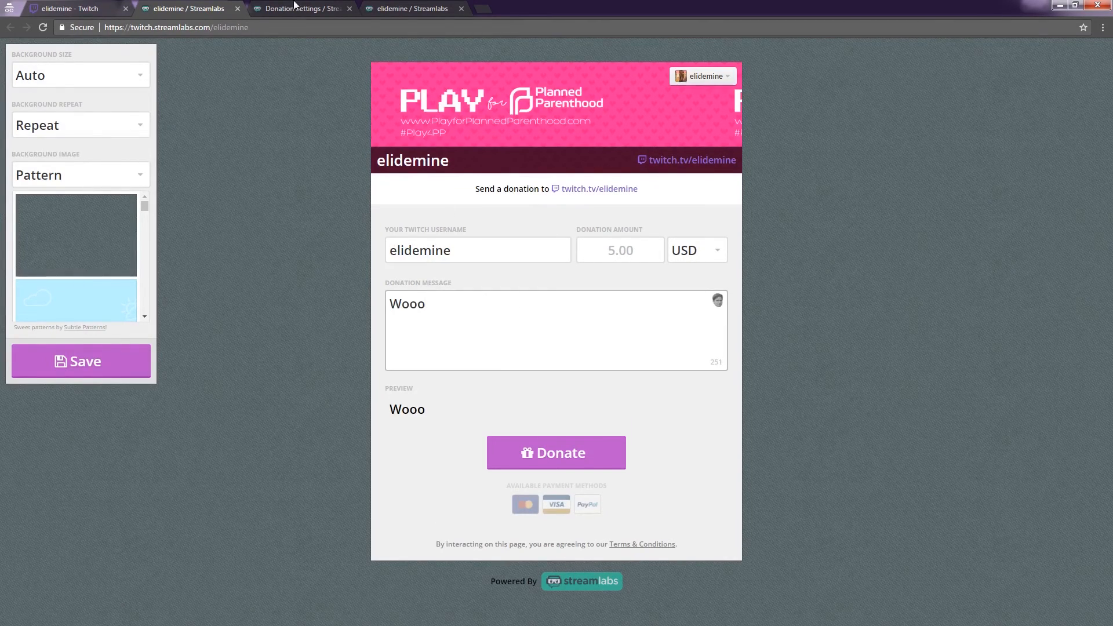
{"action": "left_click", "coordinate": [238, 9]}
{"action": "left_click", "coordinate": [172, 9]}
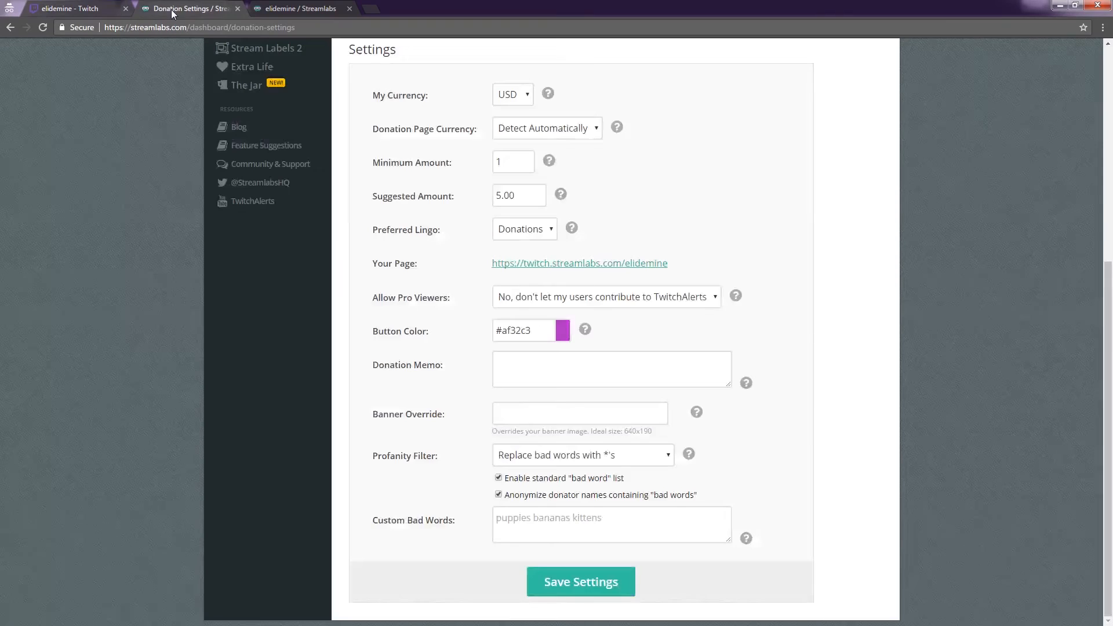
{"action": "scroll", "coordinate": [193, 45], "scroll_direction": "up", "scroll_amount": 6}
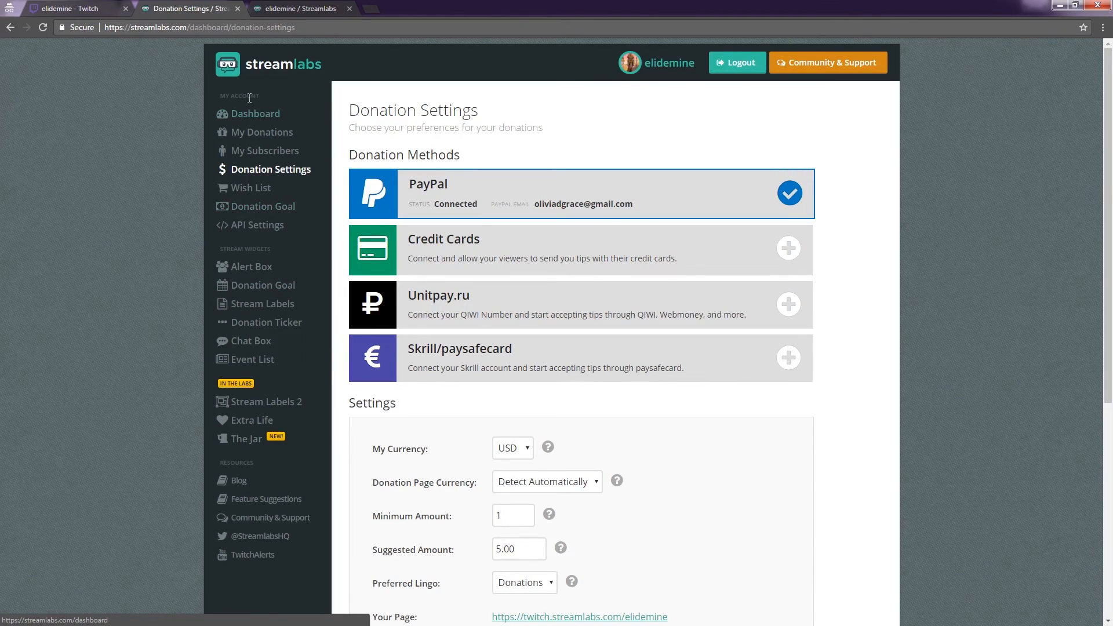
Create the #P4PP donation goal with a $300 target, $0.00 starting amount and a March end date.
{"action": "left_click", "coordinate": [250, 206]}
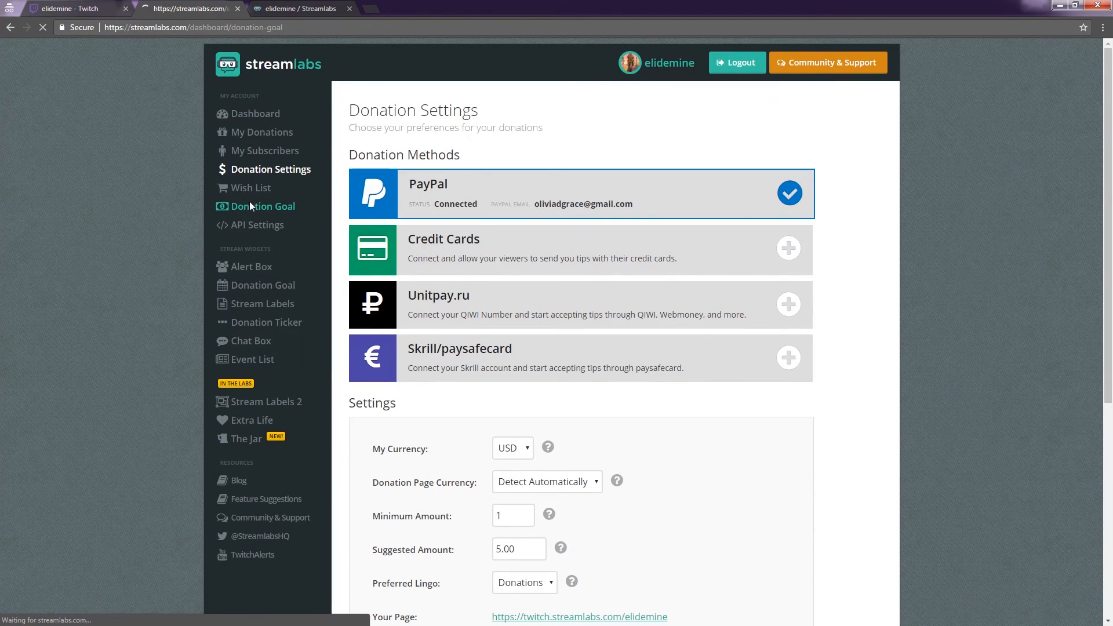
{"action": "left_click", "coordinate": [594, 200]}
{"action": "type", "text": "P4PP"}
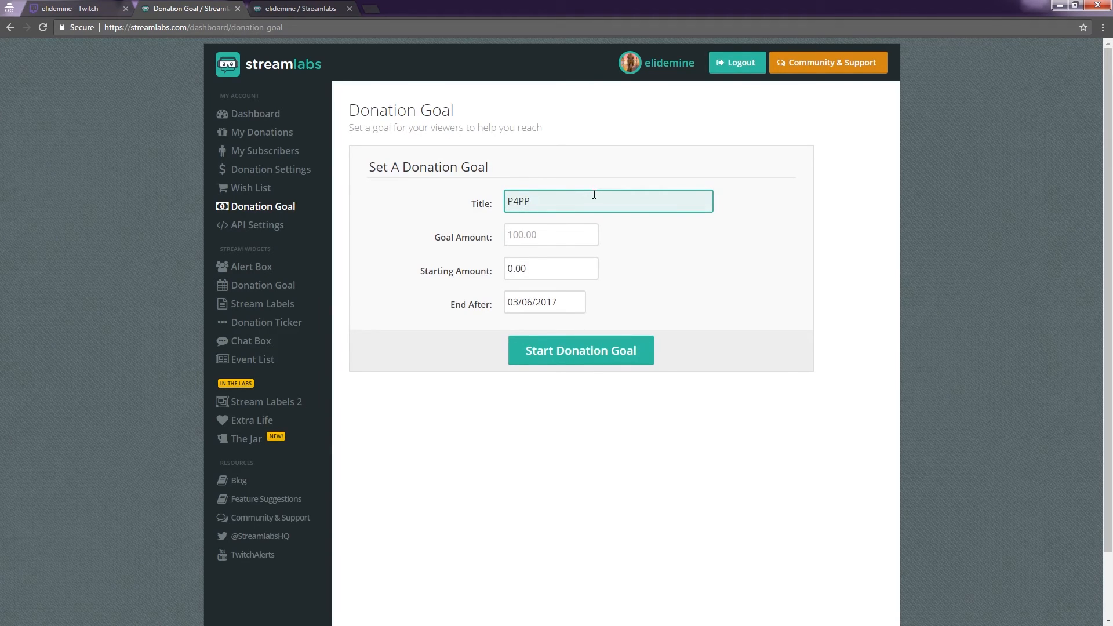
{"action": "type", "text": "#"}
{"action": "key", "text": "Tab"}
{"action": "type", "text": "3"}
{"action": "key", "text": "Tab"}
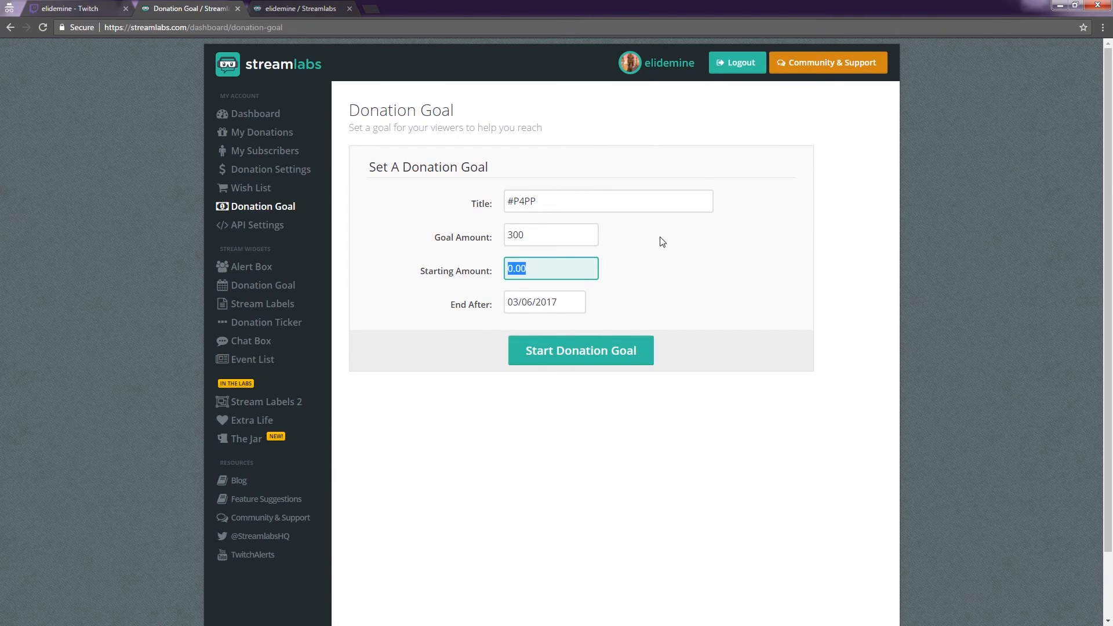
{"action": "left_click", "coordinate": [521, 300]}
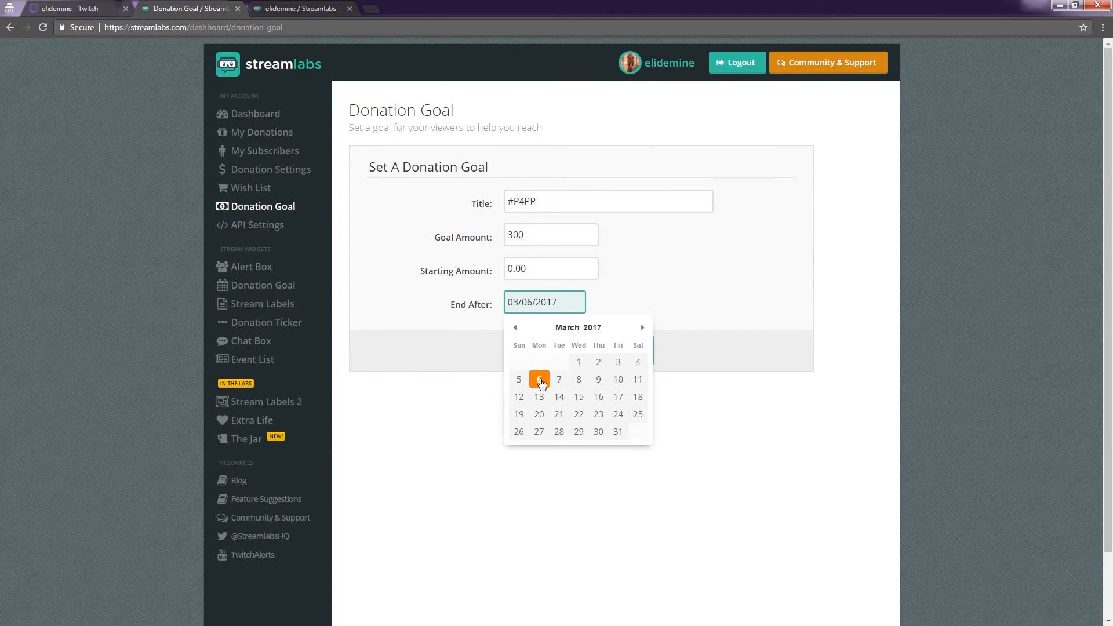
{"action": "left_click", "coordinate": [522, 382]}
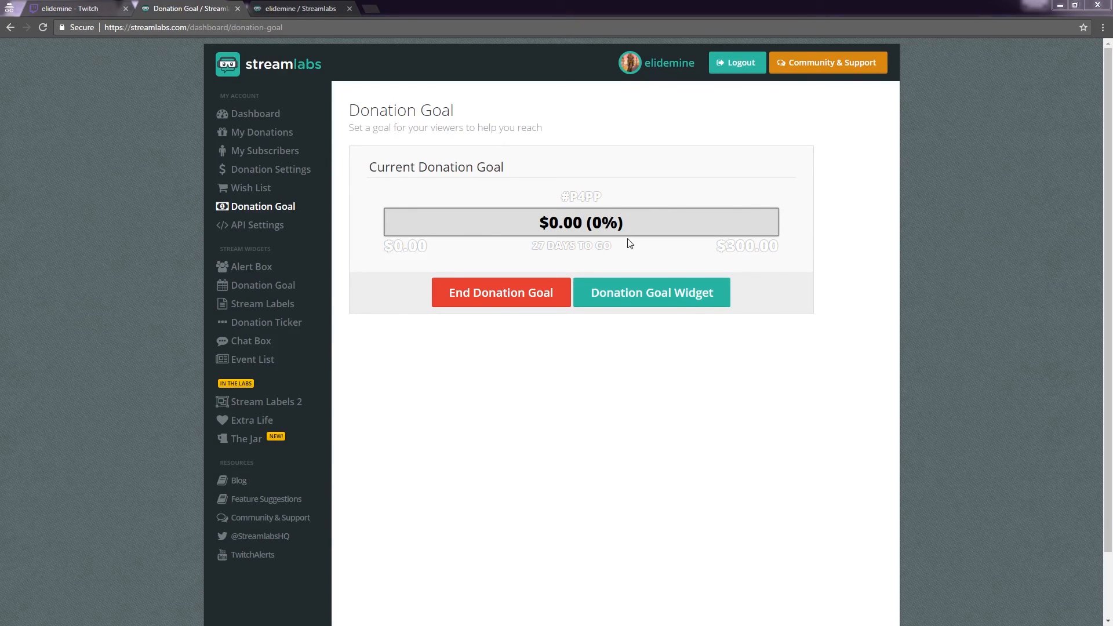
Reveal and select the Donation Goal Widget URL, then select the C920 webcam source in OBS.
{"action": "left_click", "coordinate": [626, 291]}
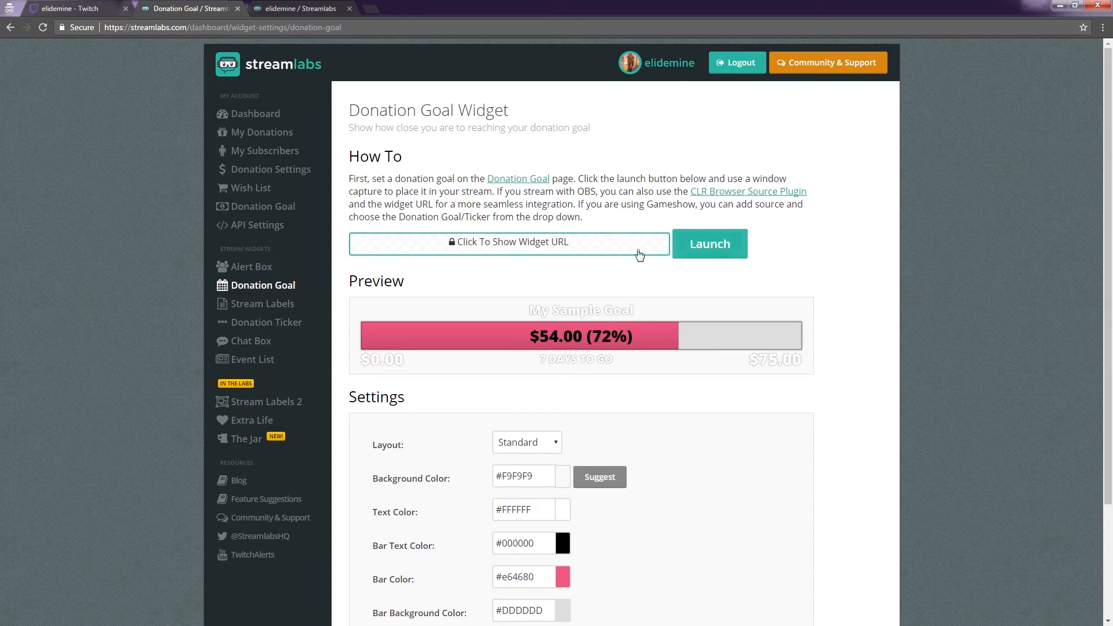
{"action": "left_click", "coordinate": [521, 242]}
{"action": "left_click_drag", "start_coordinate": [652, 248], "coordinate": [340, 245]}
{"action": "key", "text": "ctrl+c"}
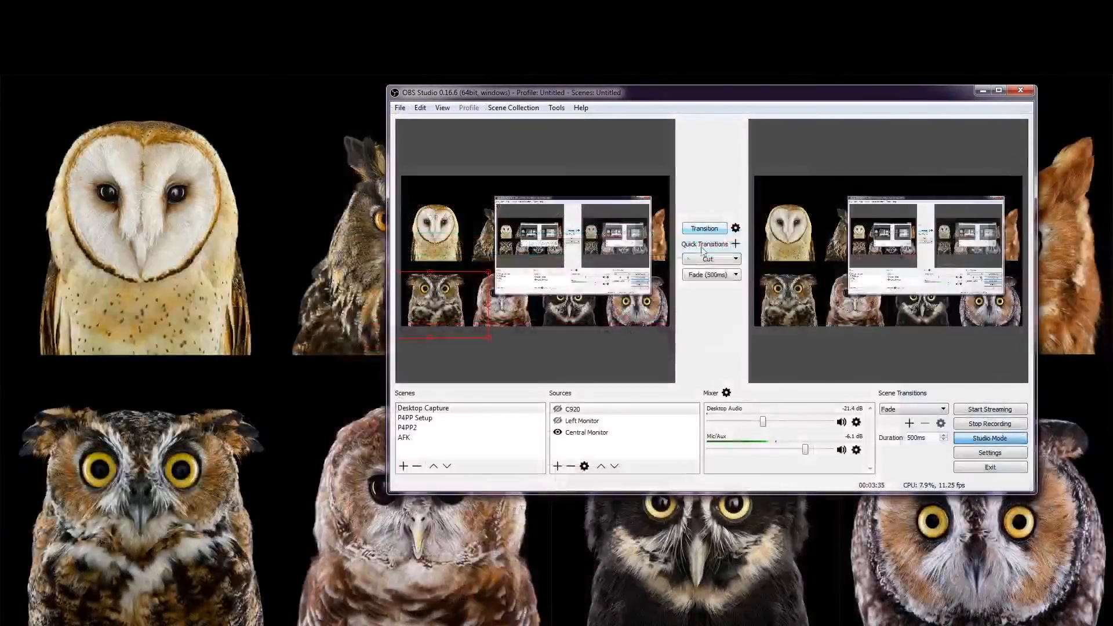
{"action": "left_click", "coordinate": [558, 409]}
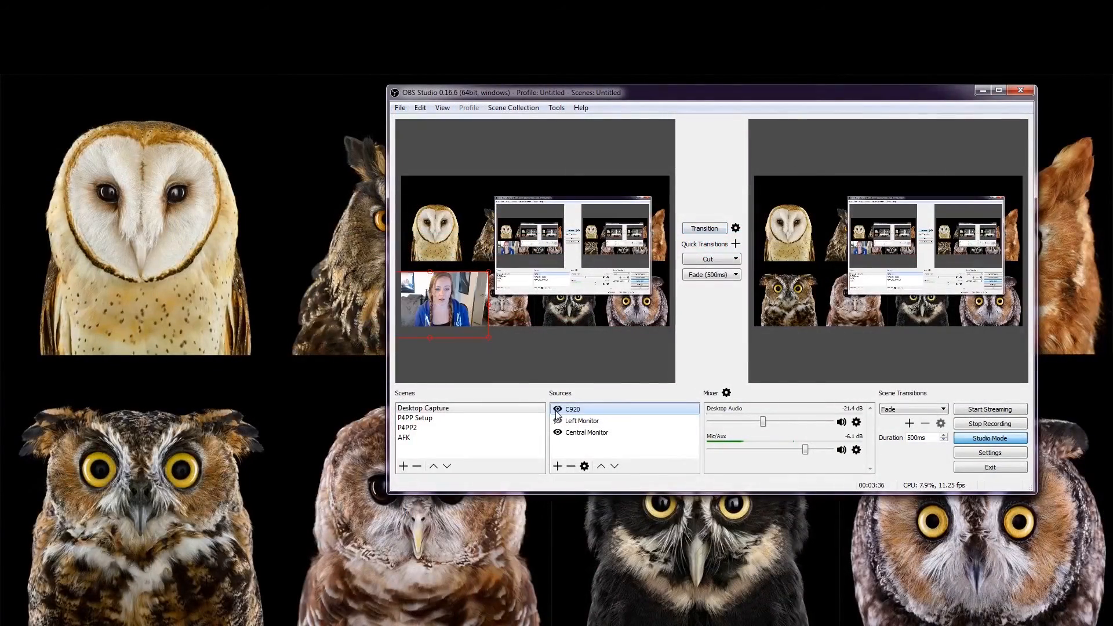
Send the previewed scene live and settle on the P4PP Setup scene.
{"action": "left_click", "coordinate": [706, 229]}
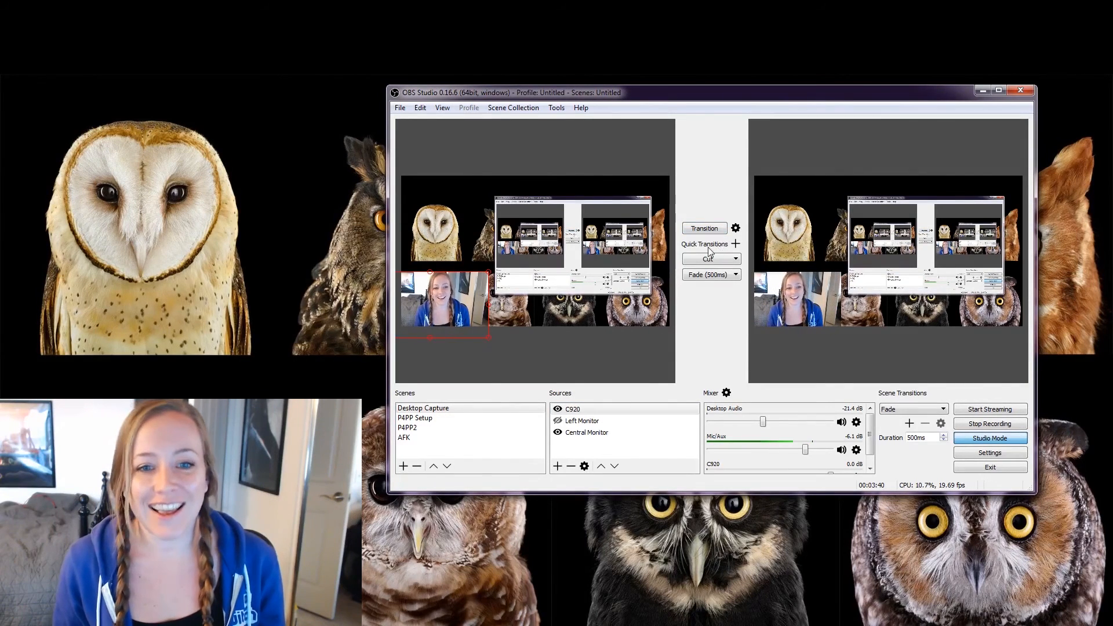
{"action": "left_click", "coordinate": [430, 423]}
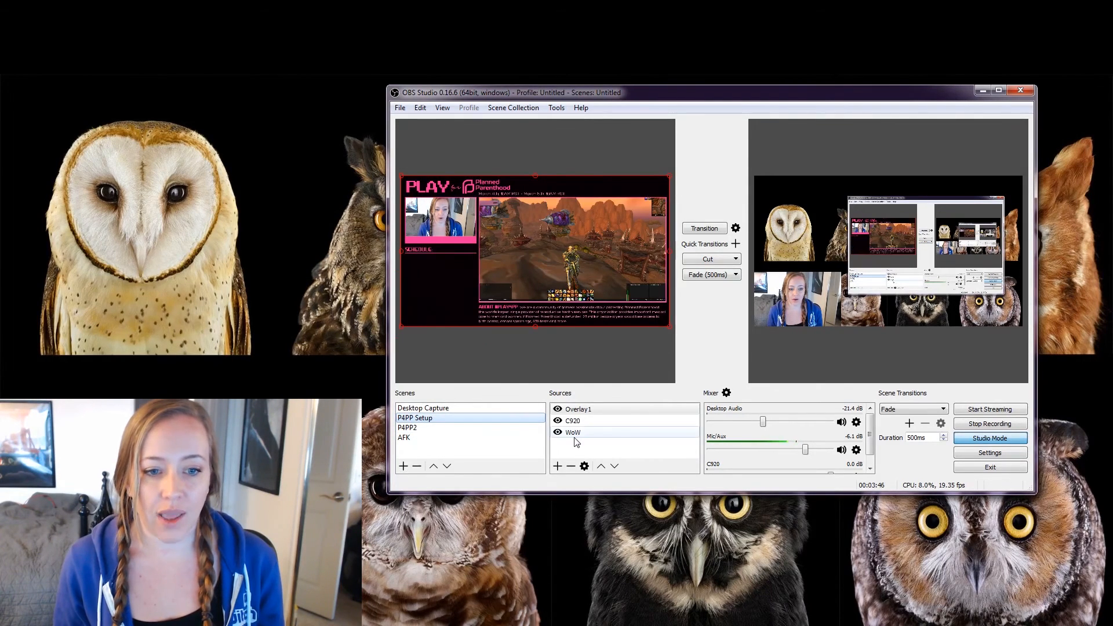
{"action": "left_click", "coordinate": [580, 413]}
{"action": "left_click", "coordinate": [472, 419]}
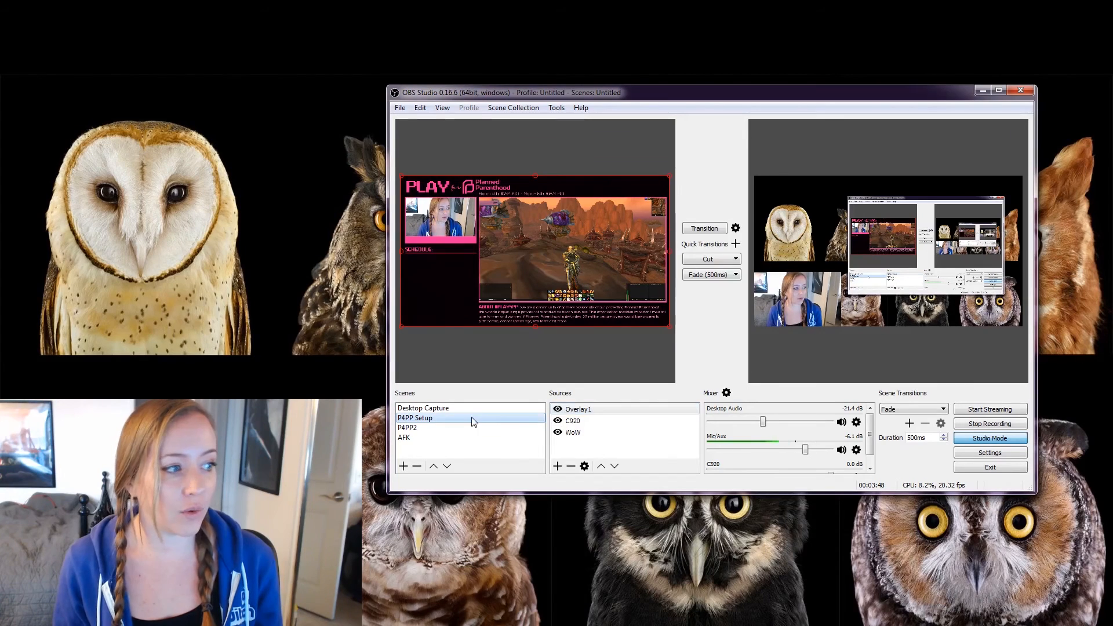
{"action": "left_click", "coordinate": [441, 428]}
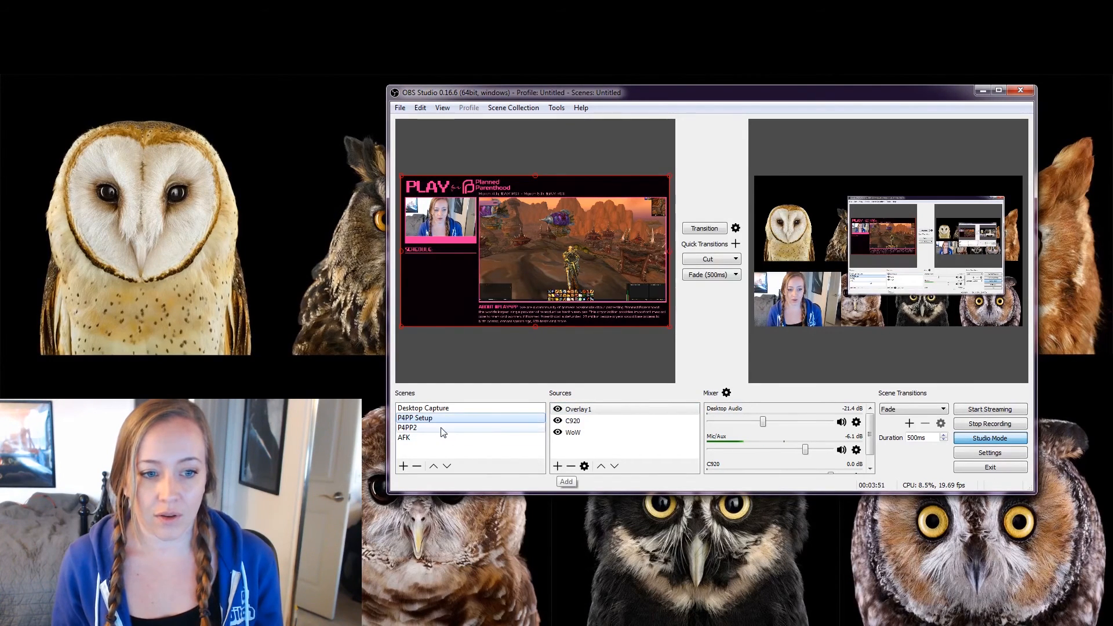
{"action": "left_click", "coordinate": [411, 419]}
Add a 'Donation tracker' browser source with the donation-goal URL, placed below the schedule heading.
{"action": "left_click", "coordinate": [557, 466]}
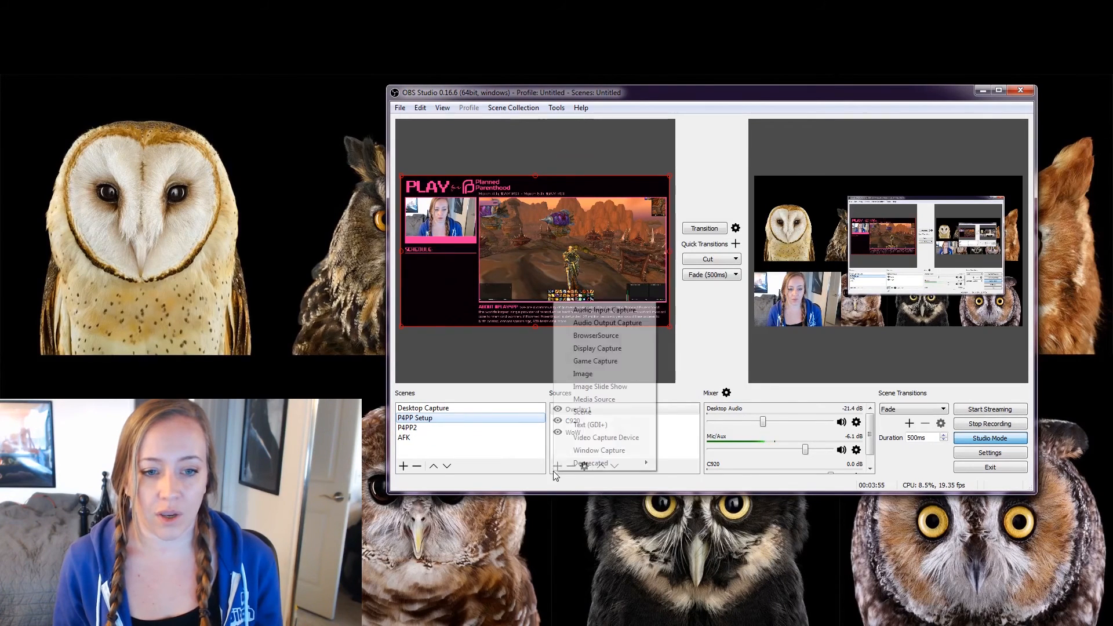
{"action": "left_click", "coordinate": [620, 339]}
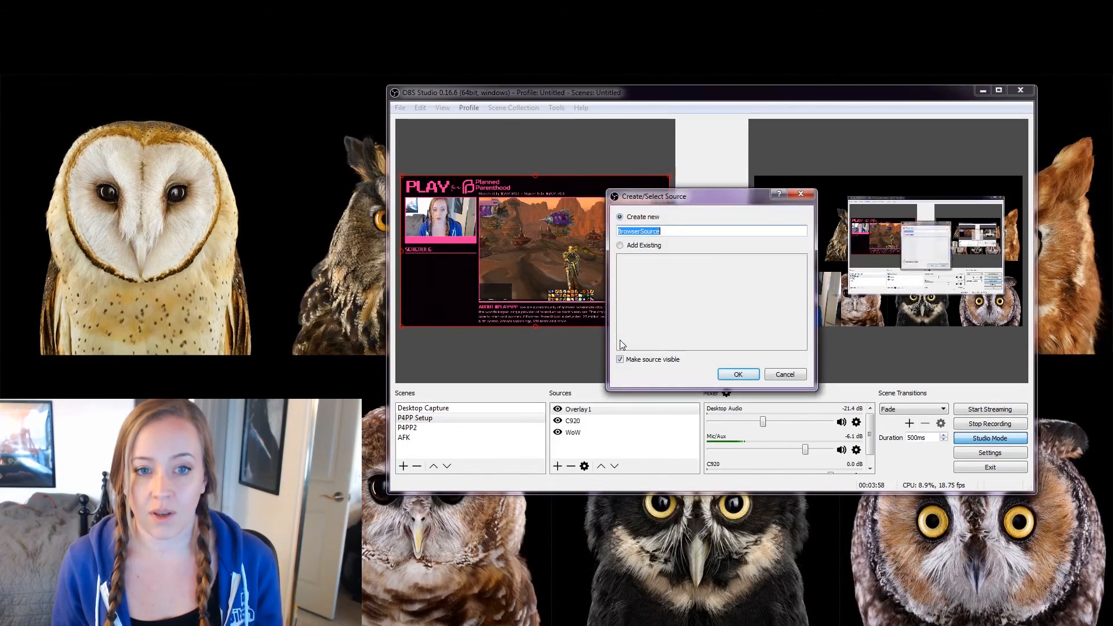
{"action": "type", "text": "Donation tracker"}
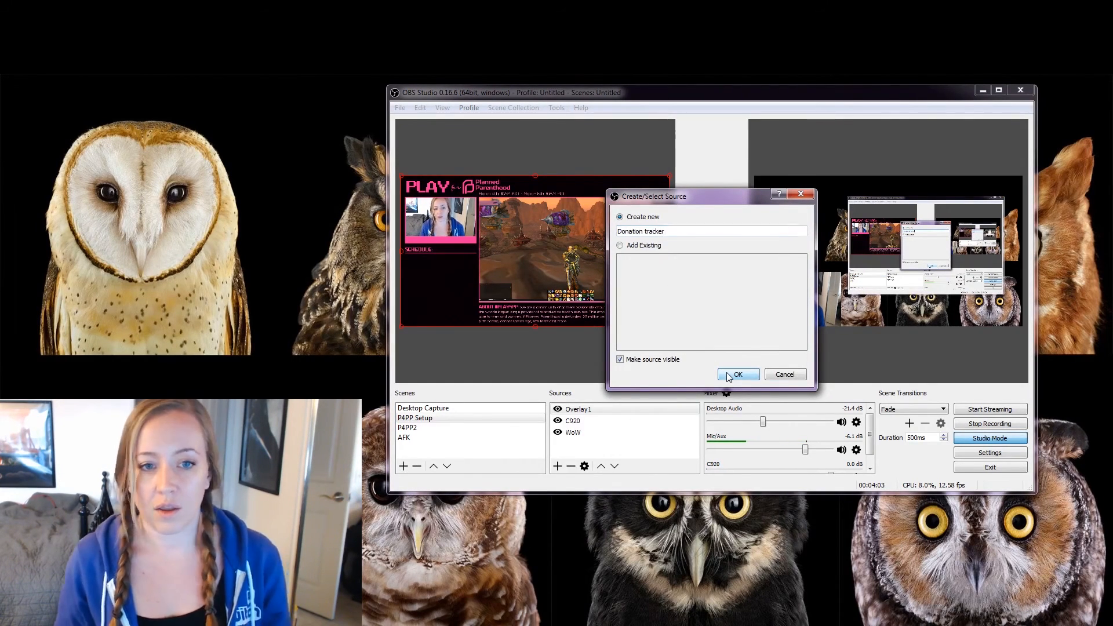
{"action": "left_click", "coordinate": [729, 376]}
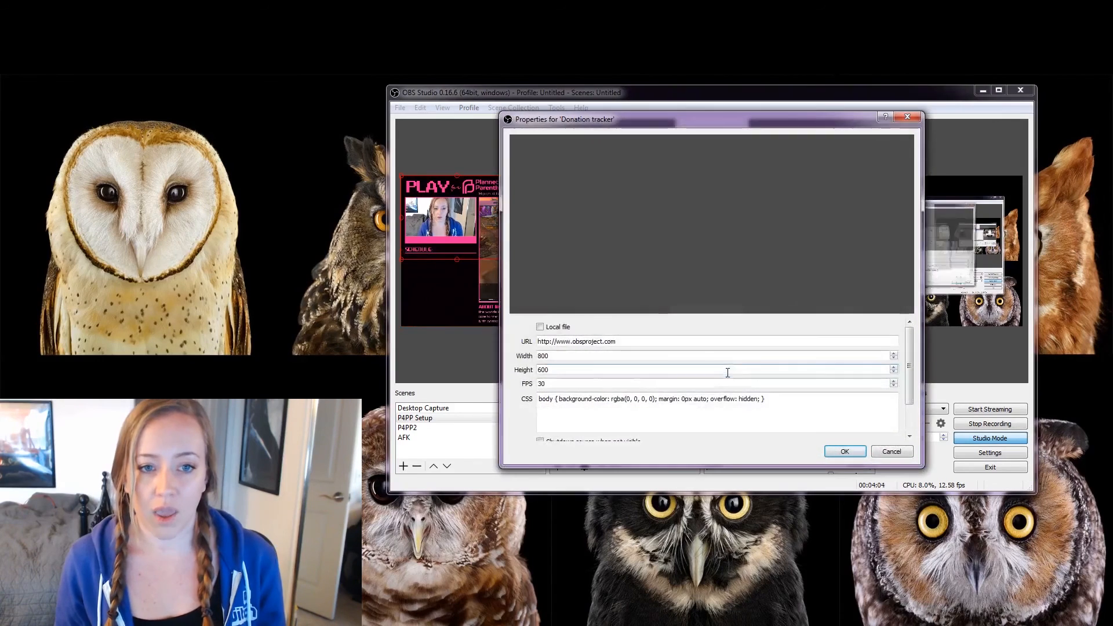
{"action": "triple_click", "coordinate": [665, 341]}
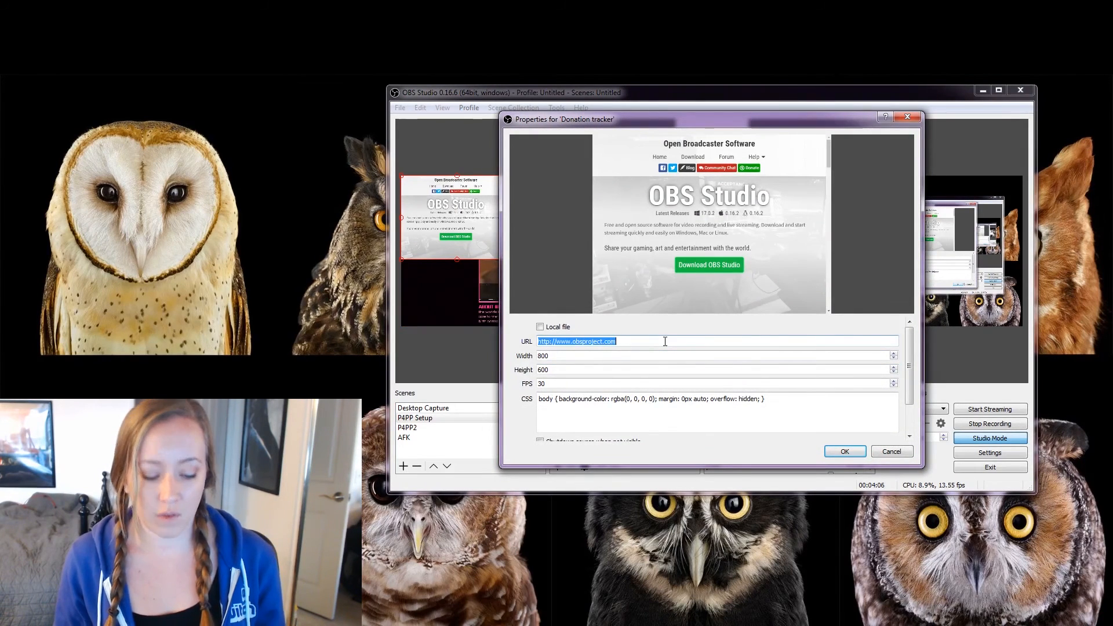
{"action": "key", "text": "ctrl+v"}
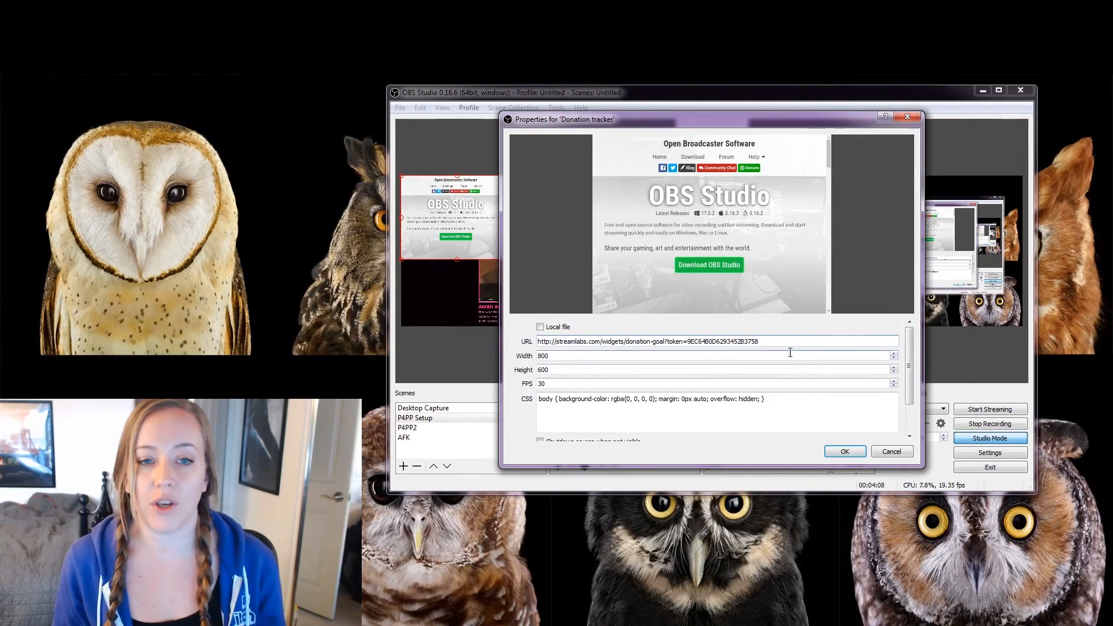
{"action": "left_click", "coordinate": [843, 452]}
{"action": "left_click_drag", "start_coordinate": [496, 247], "coordinate": [476, 287]}
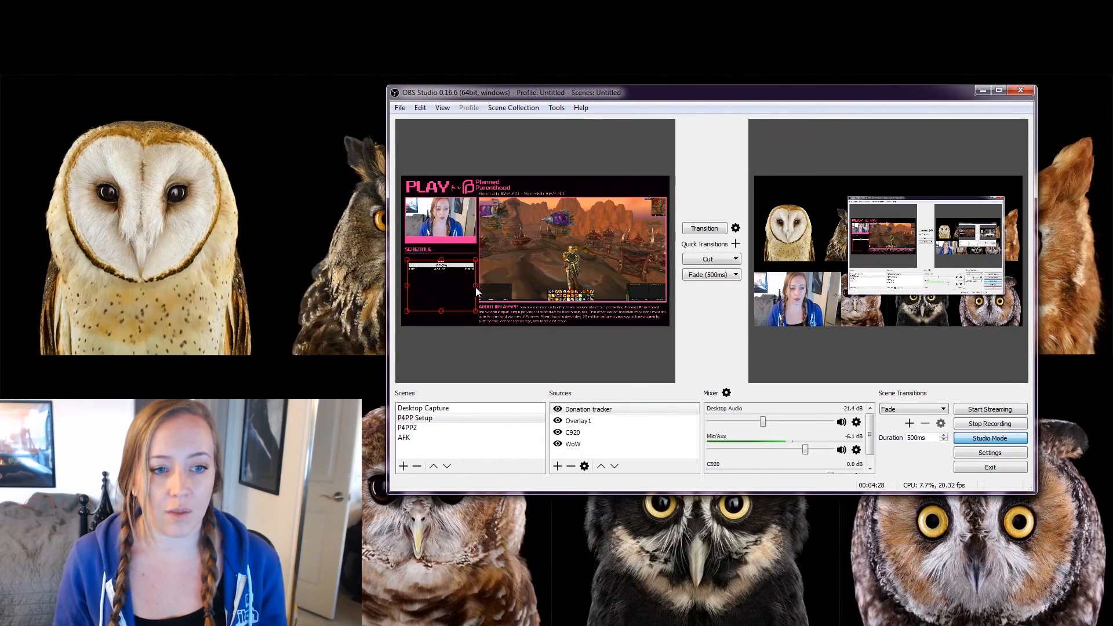
Put the P4PP Setup scene live briefly, then return the output to the desktop view.
{"action": "left_click", "coordinate": [437, 289]}
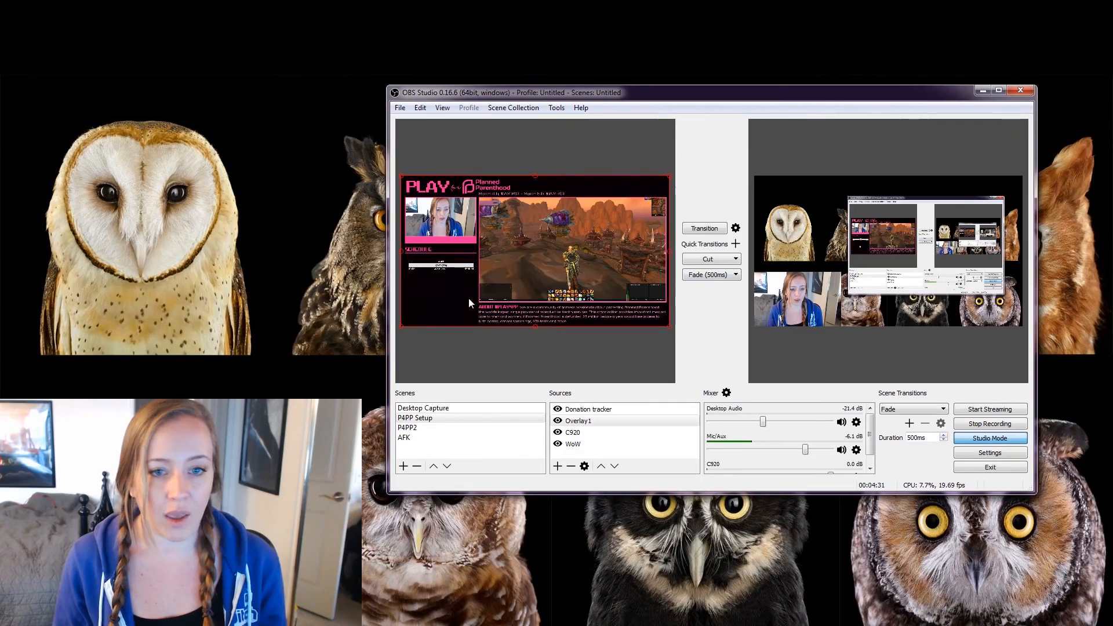
{"action": "left_click", "coordinate": [702, 229]}
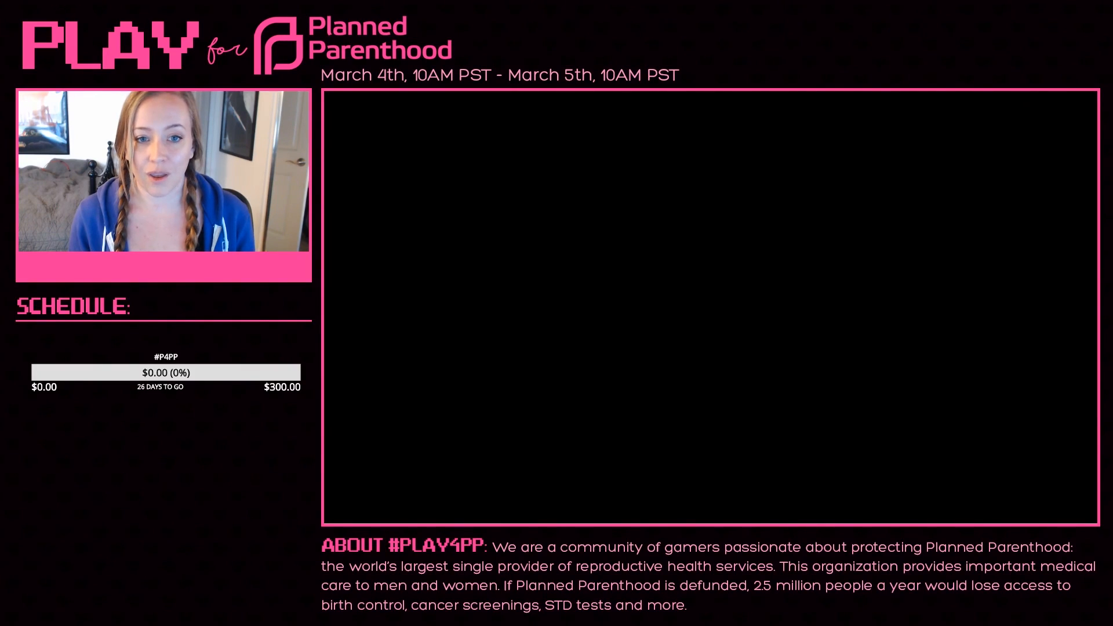
{"action": "left_click", "coordinate": [697, 262]}
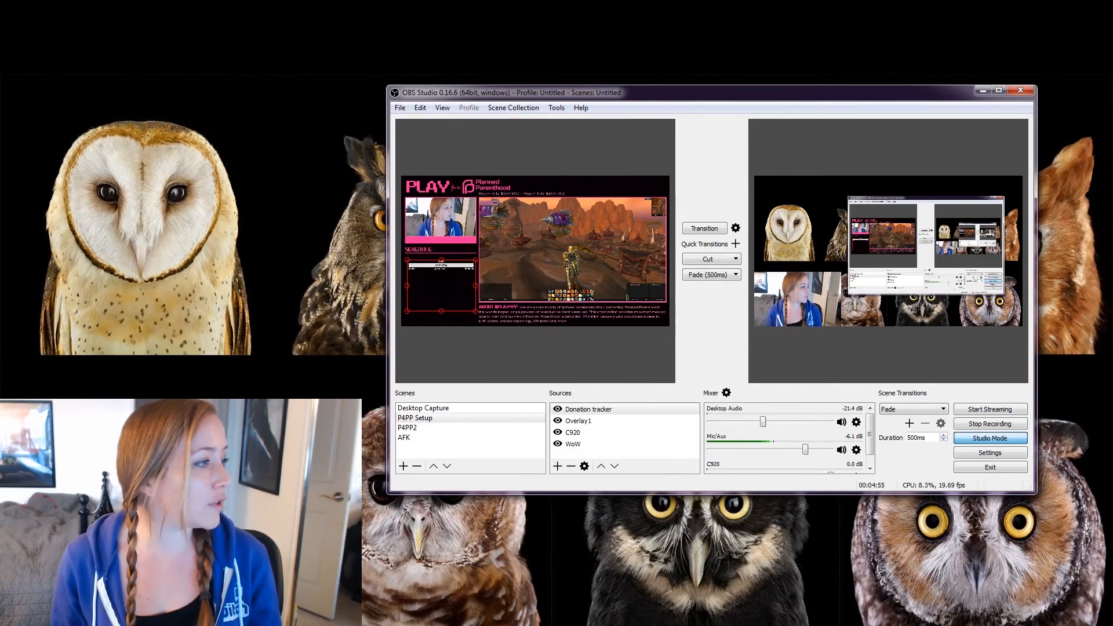
Show Left Monitor and hide C920 in Desktop Capture, then send it live.
{"action": "left_click", "coordinate": [423, 408]}
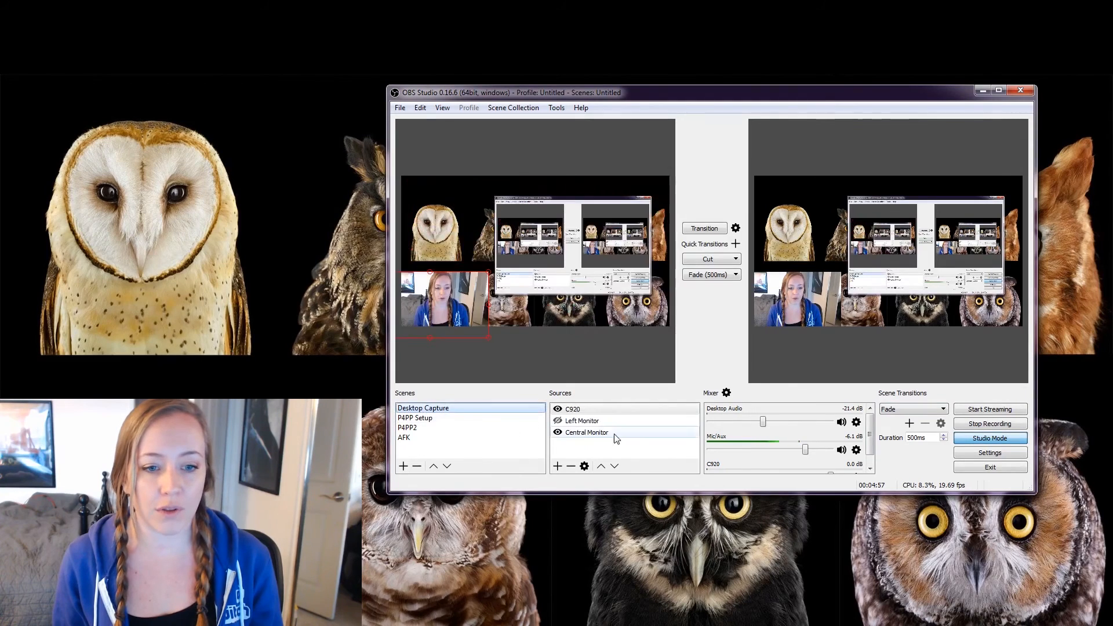
{"action": "left_click", "coordinate": [559, 422]}
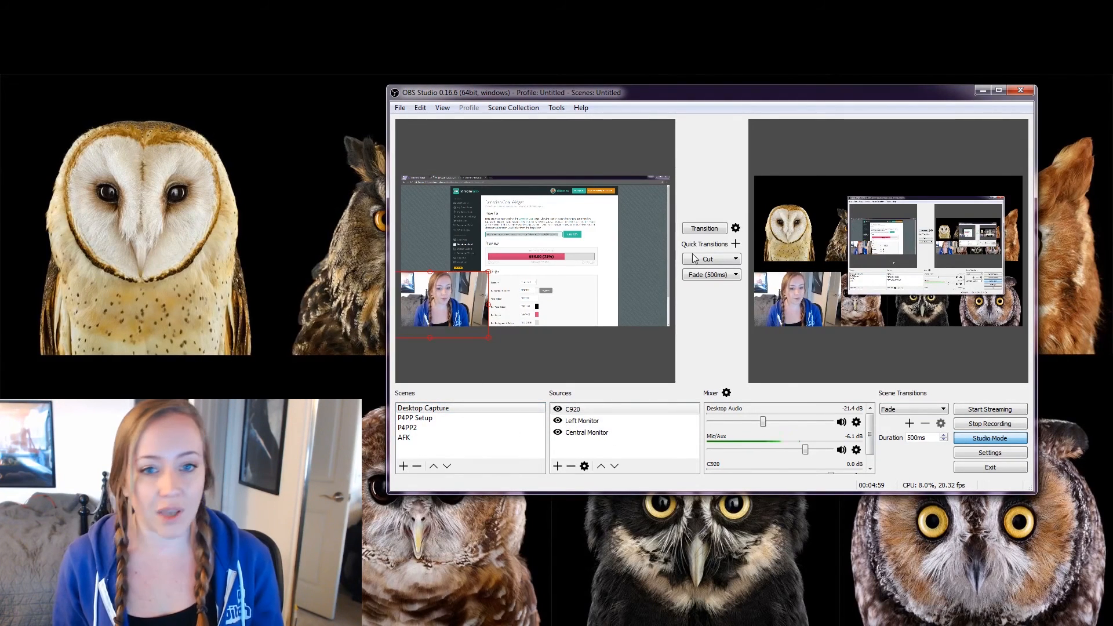
{"action": "left_click", "coordinate": [558, 409]}
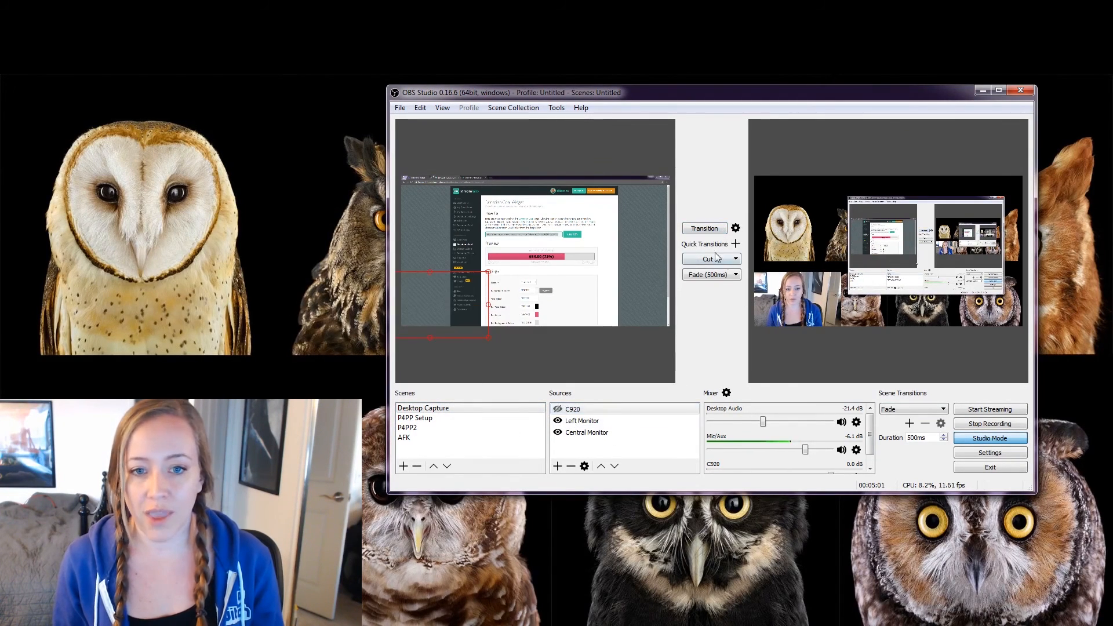
{"action": "left_click", "coordinate": [715, 228]}
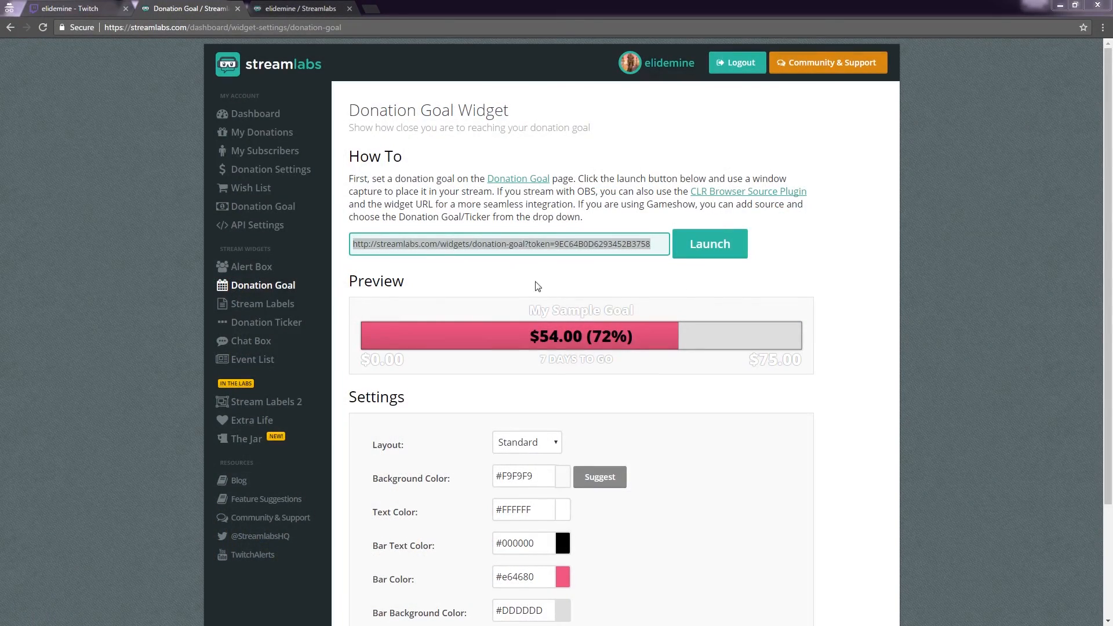
Open the Alert Box widget page, reveal and select its widget URL, and return to OBS.
{"action": "left_click", "coordinate": [255, 270]}
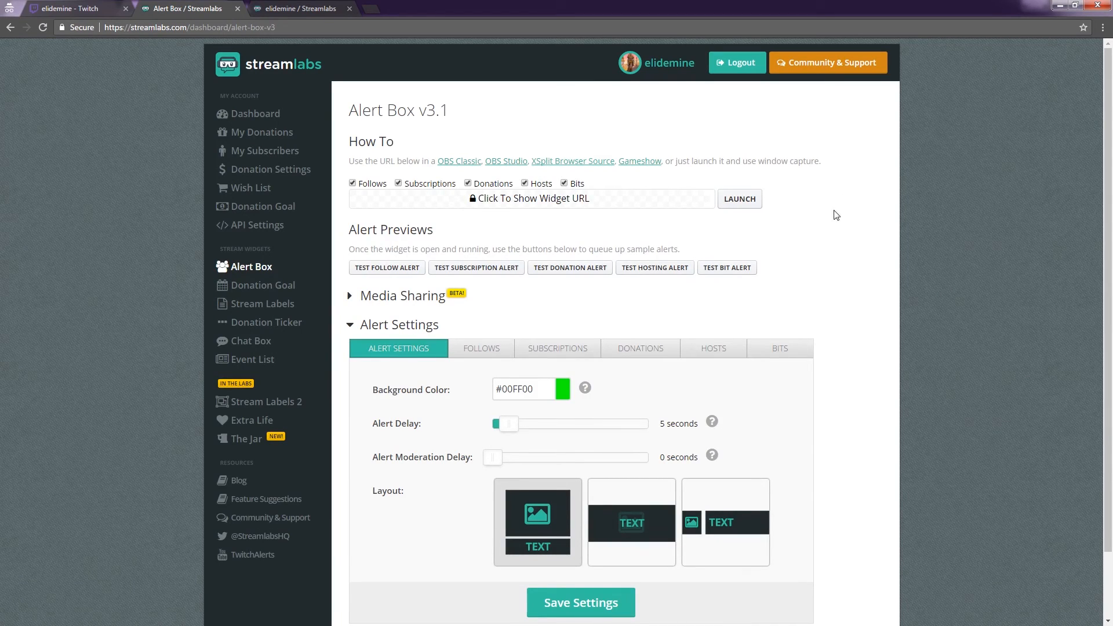
{"action": "scroll", "coordinate": [811, 233], "scroll_direction": "down", "scroll_amount": 1}
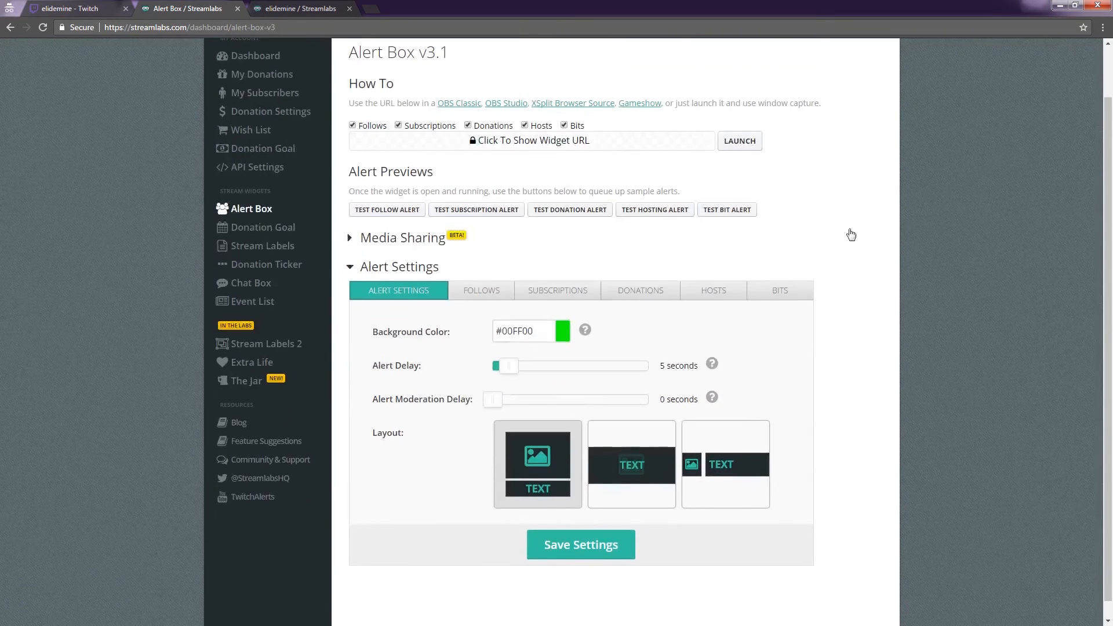
{"action": "scroll", "coordinate": [839, 229], "scroll_direction": "up", "scroll_amount": 1}
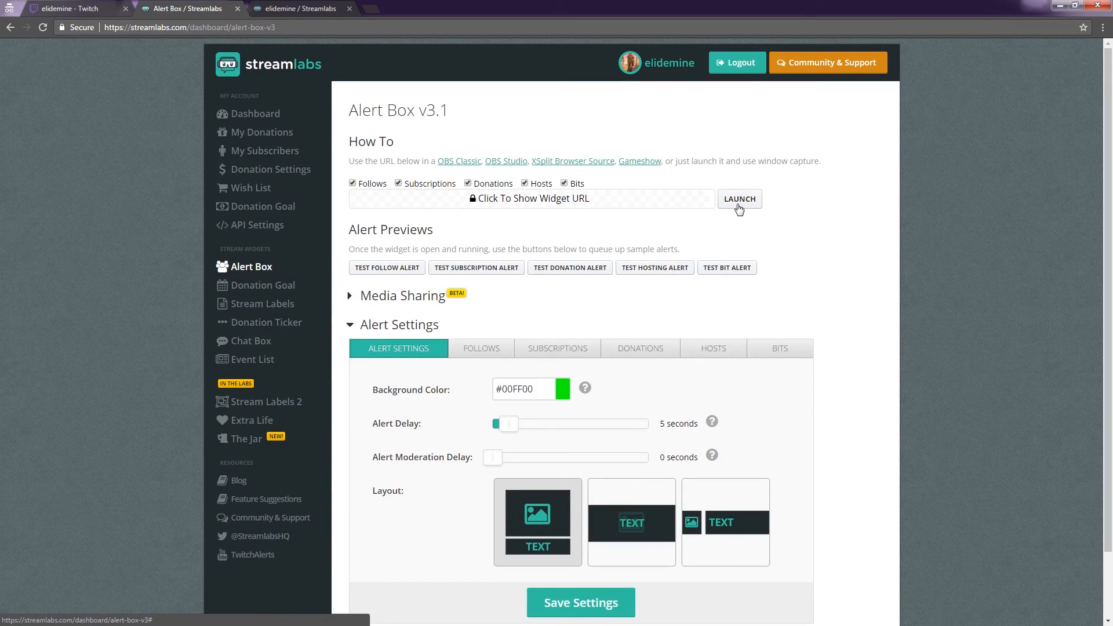
{"action": "left_click", "coordinate": [648, 209]}
{"action": "left_click", "coordinate": [635, 201]}
{"action": "key", "text": "ctrl+c"}
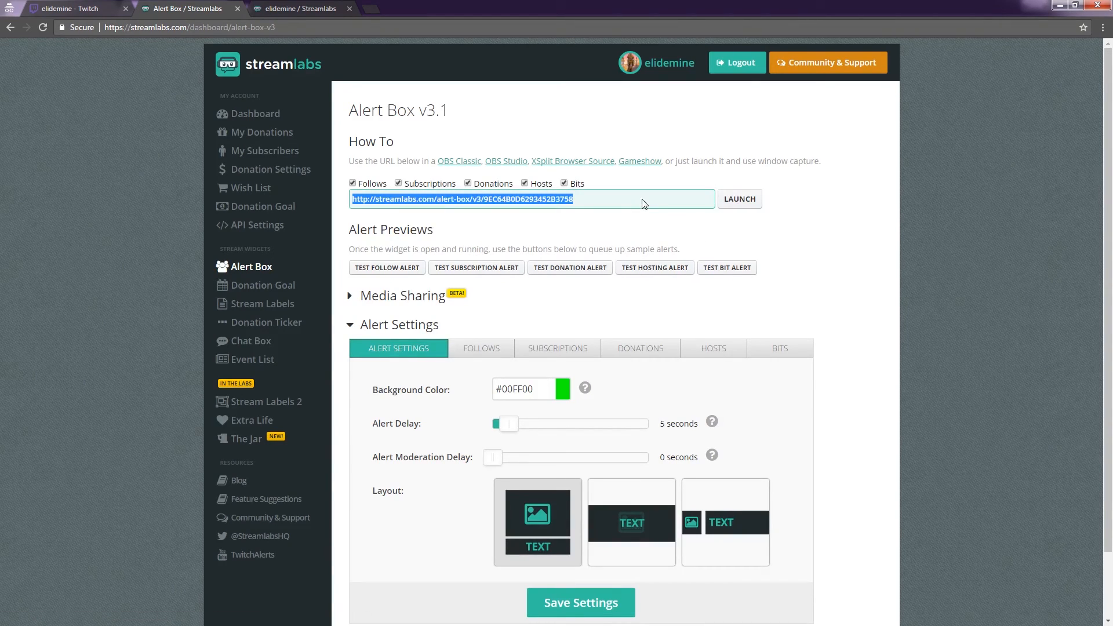
{"action": "key", "text": "alt+Tab"}
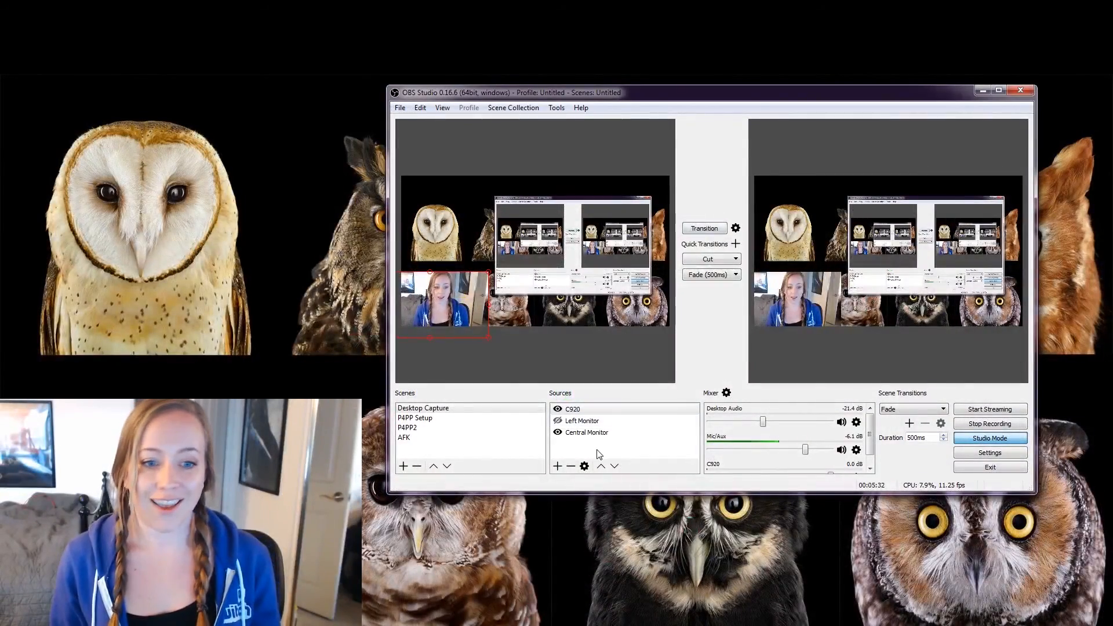
Add an 'Alert Box' browser source using the pasted Streamlabs alert-box URL to Desktop Capture.
{"action": "left_click", "coordinate": [557, 466]}
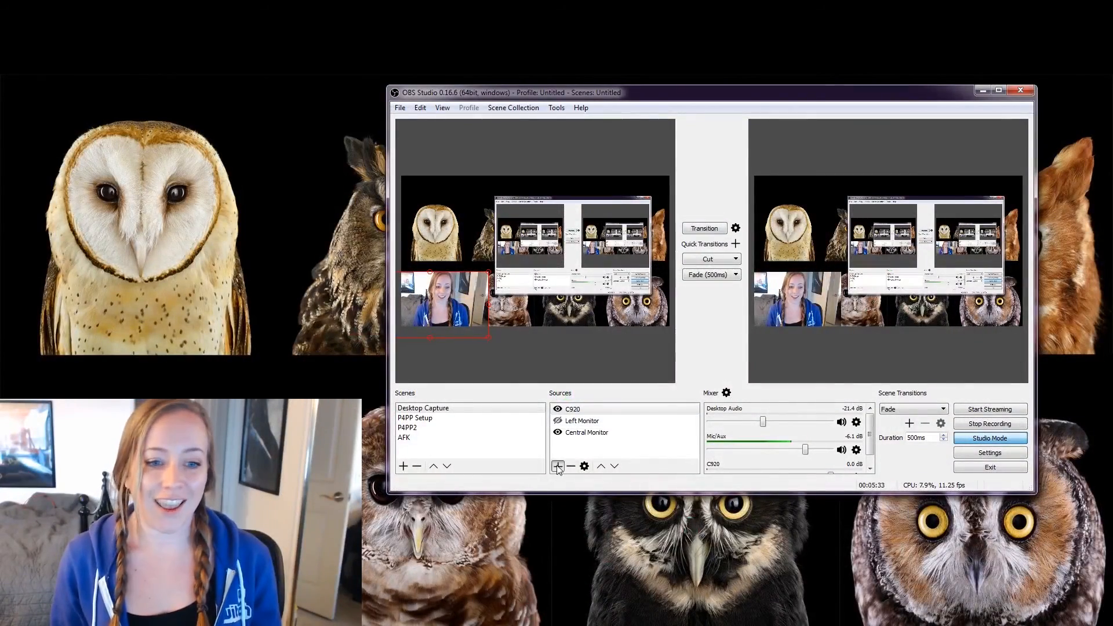
{"action": "left_click", "coordinate": [606, 333]}
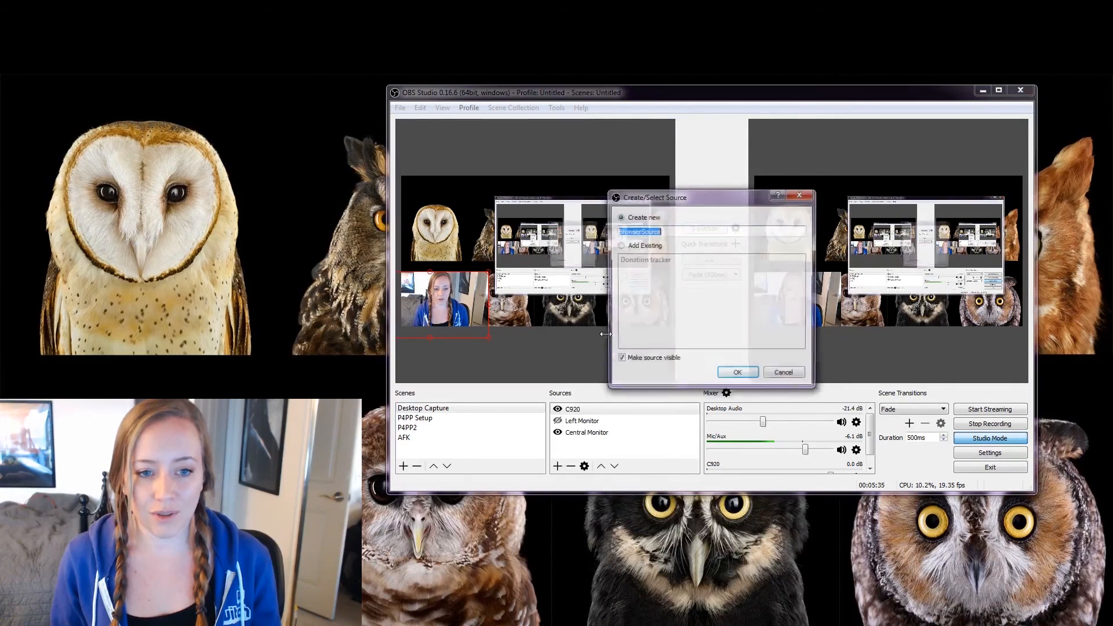
{"action": "type", "text": "Alert Box"}
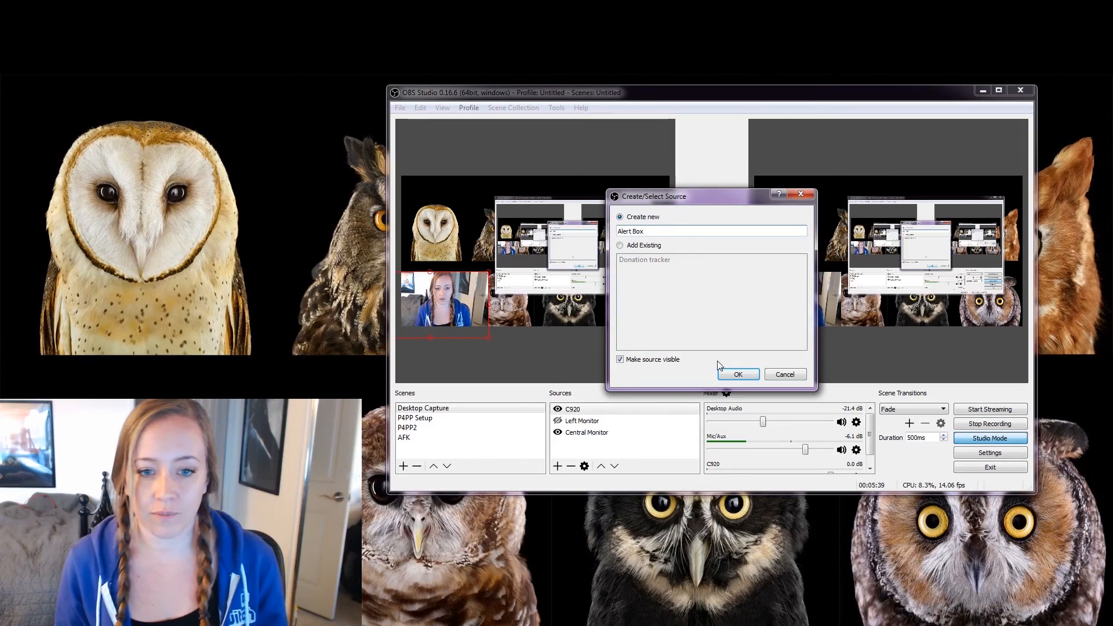
{"action": "left_click", "coordinate": [738, 375]}
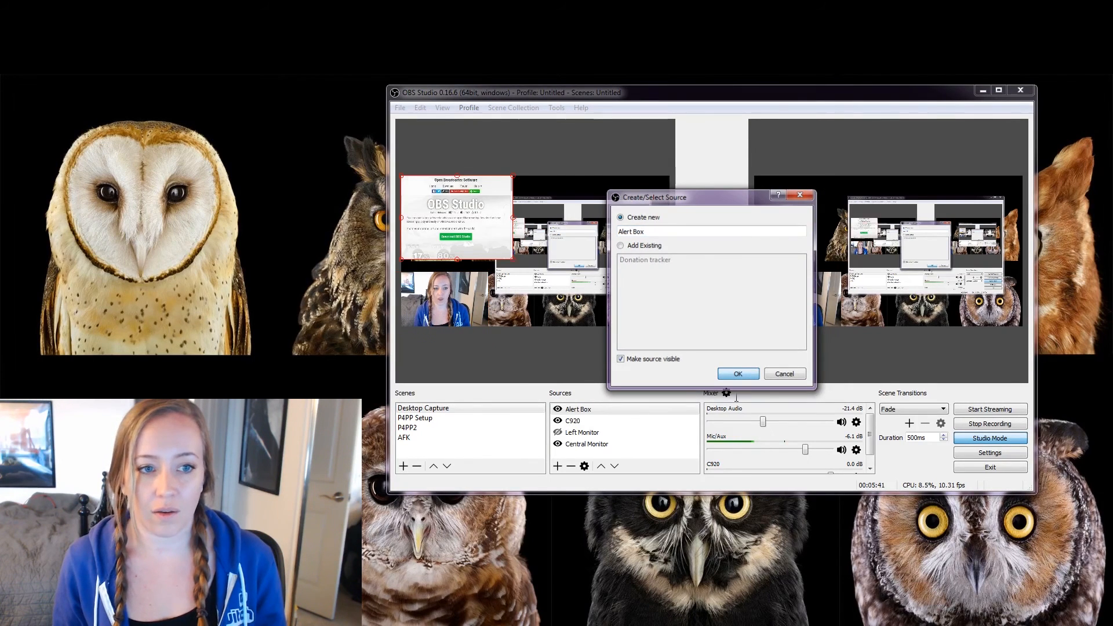
{"action": "triple_click", "coordinate": [664, 342]}
{"action": "key", "text": "ctrl+v"}
{"action": "left_click", "coordinate": [843, 452]}
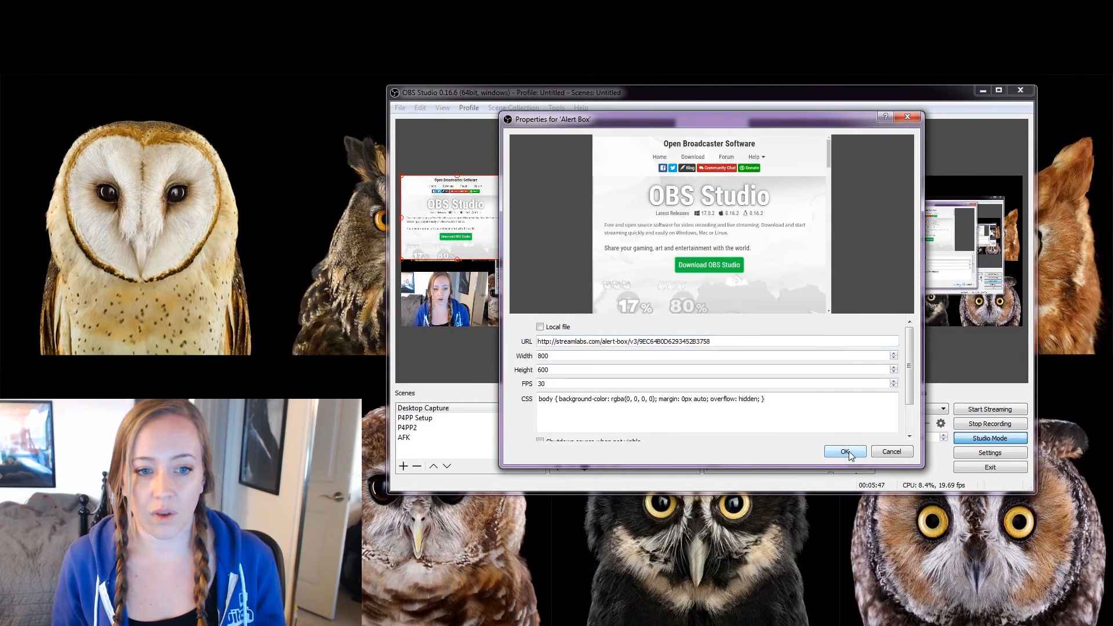
{"action": "left_click", "coordinate": [849, 450]}
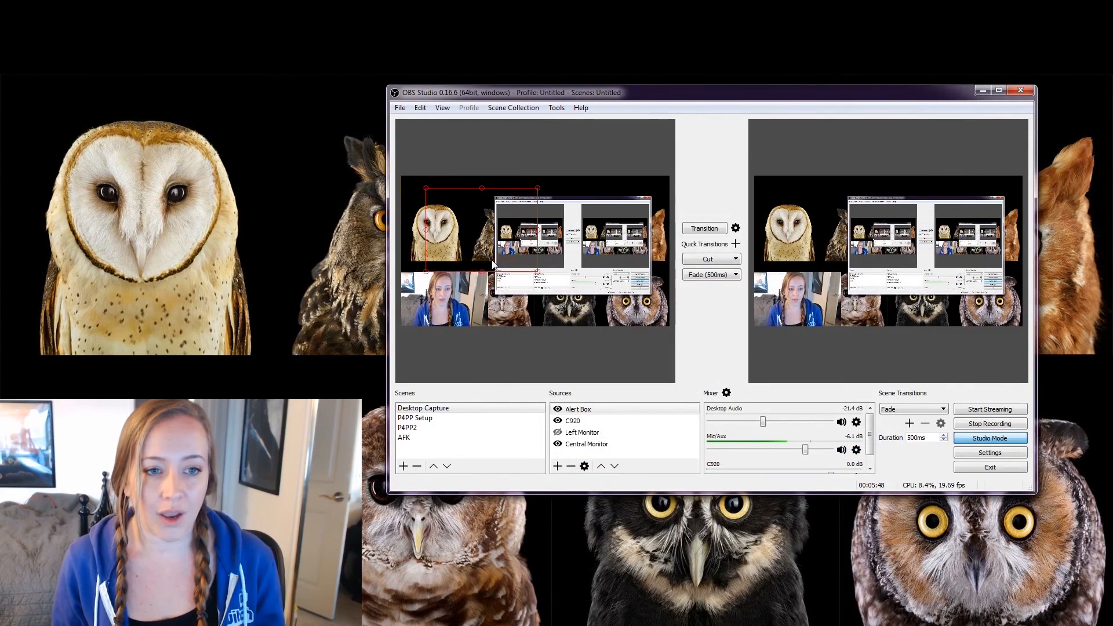
{"action": "left_click", "coordinate": [418, 427]}
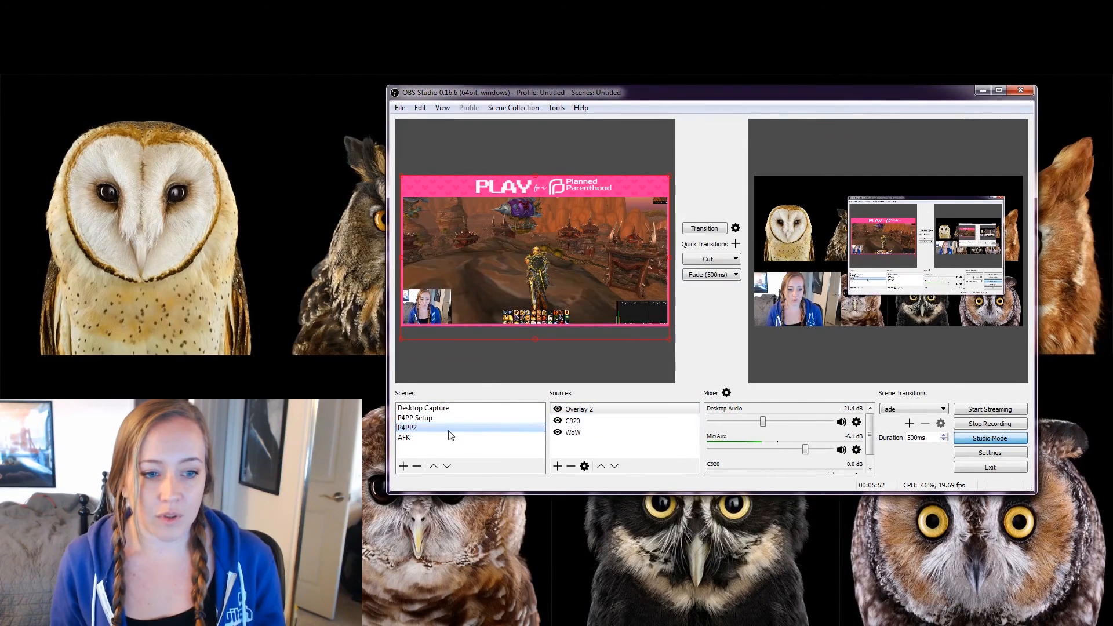
Add the existing Alert Box source to P4PP Setup and nudge it slightly up and right.
{"action": "left_click", "coordinate": [521, 418]}
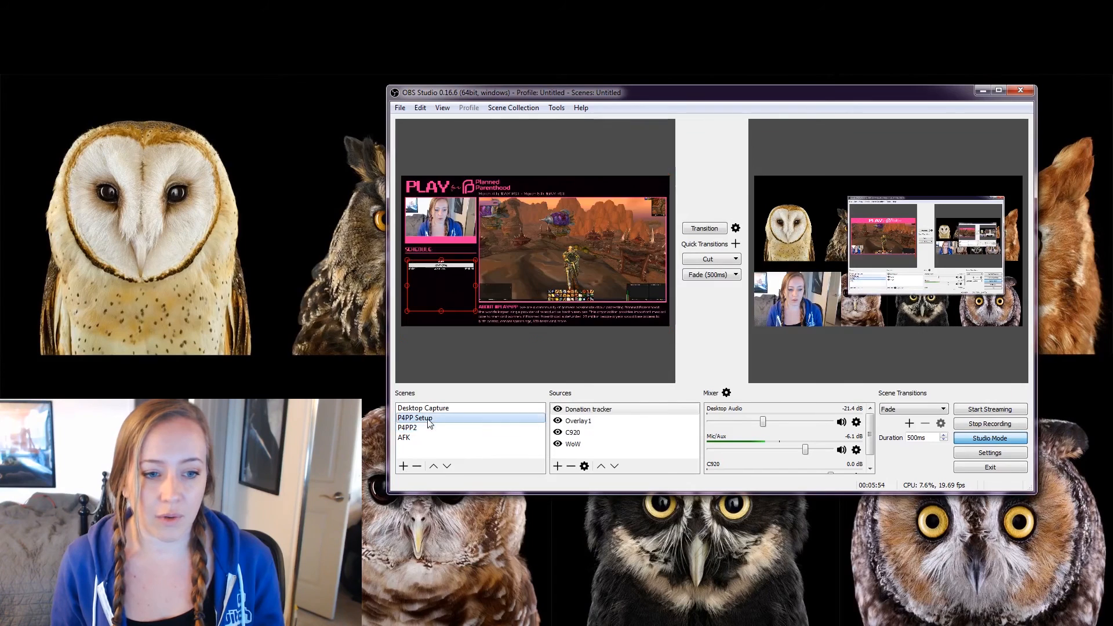
{"action": "left_click", "coordinate": [557, 467]}
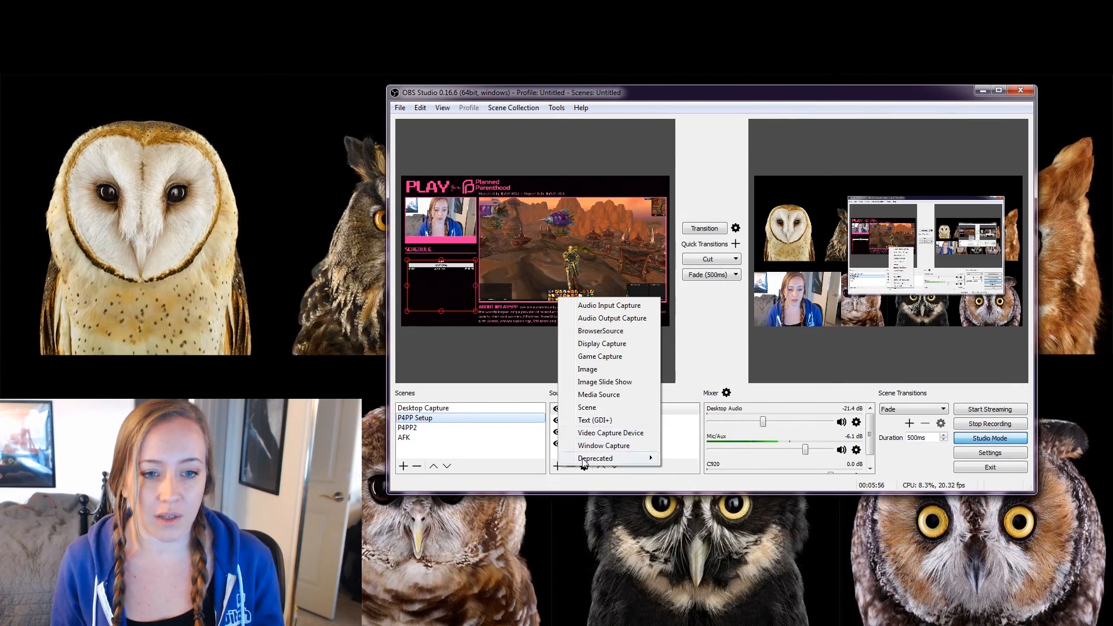
{"action": "left_click", "coordinate": [619, 331]}
{"action": "left_click", "coordinate": [622, 246]}
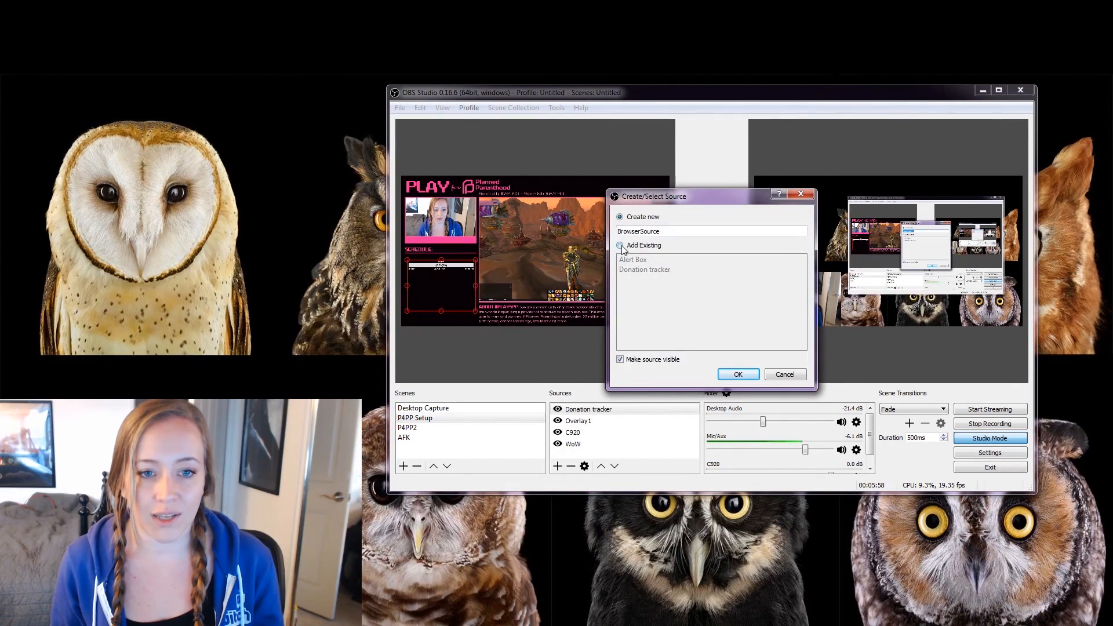
{"action": "left_click", "coordinate": [630, 261]}
{"action": "left_click", "coordinate": [738, 373]}
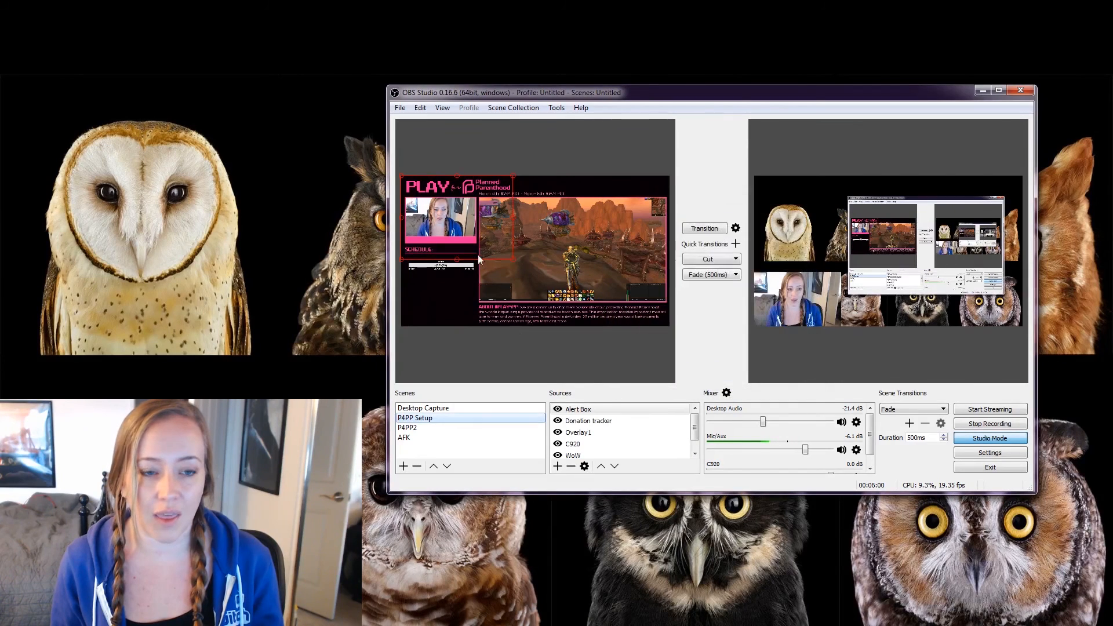
{"action": "left_click_drag", "start_coordinate": [593, 260], "coordinate": [604, 253]}
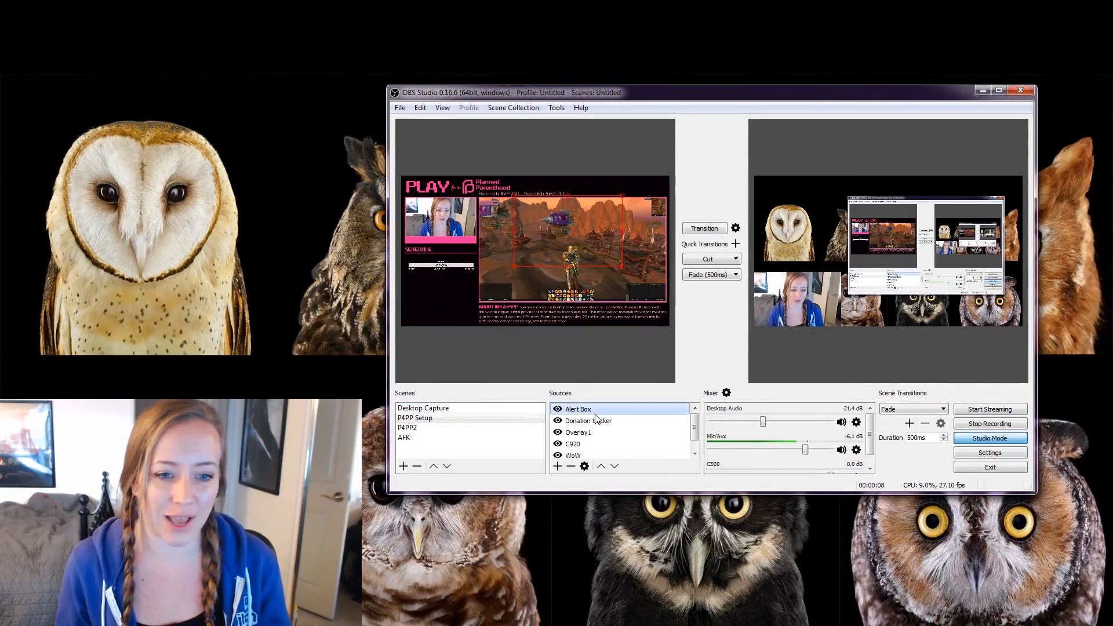
Switch to the Desktop Capture scene and make its Left Monitor capture visible.
{"action": "left_click", "coordinate": [532, 418]}
{"action": "left_click", "coordinate": [426, 409]}
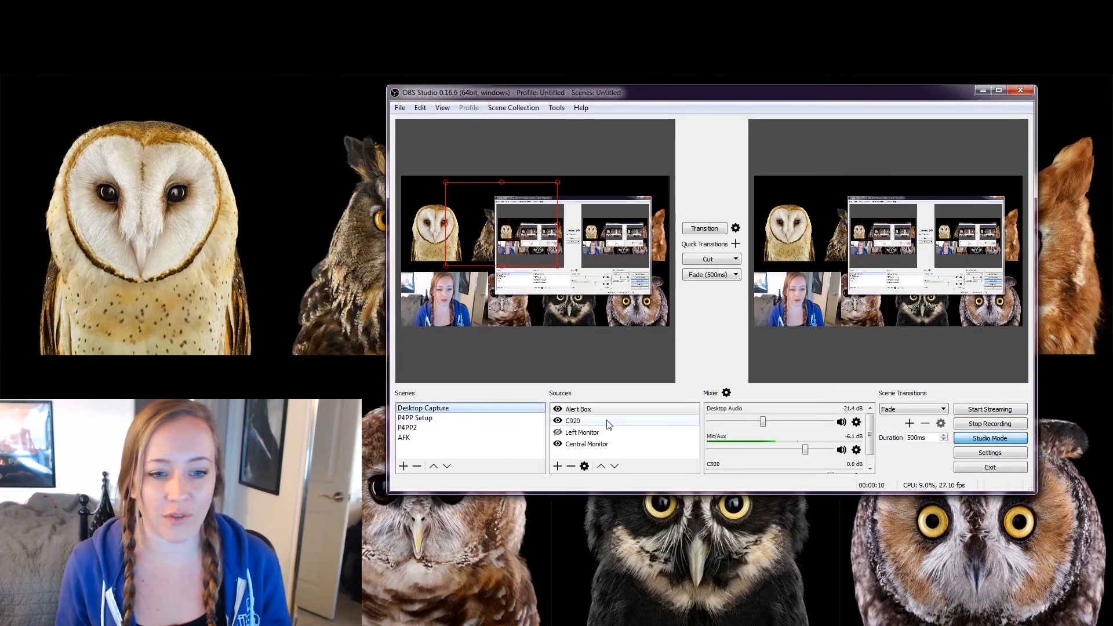
{"action": "left_click", "coordinate": [558, 433]}
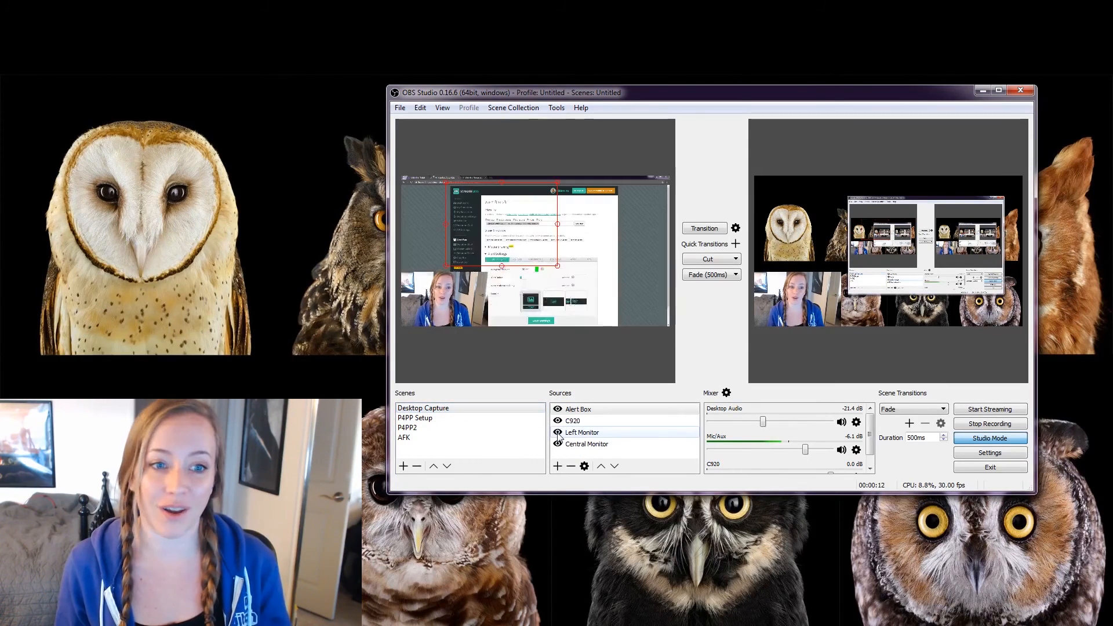
{"action": "left_click", "coordinate": [664, 410]}
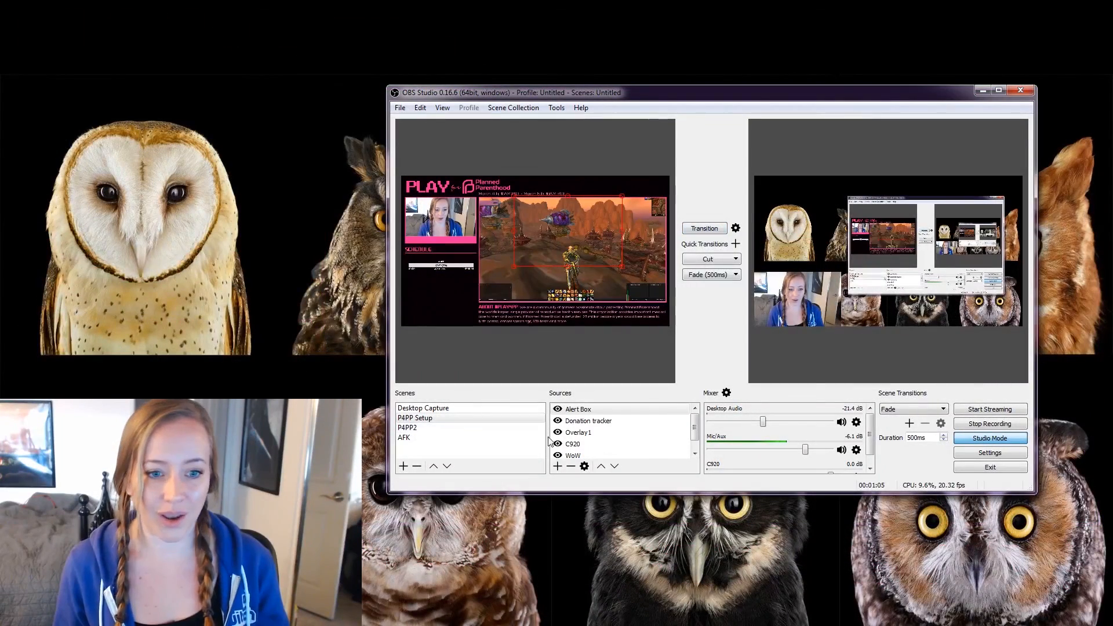
{"action": "left_click", "coordinate": [464, 419]}
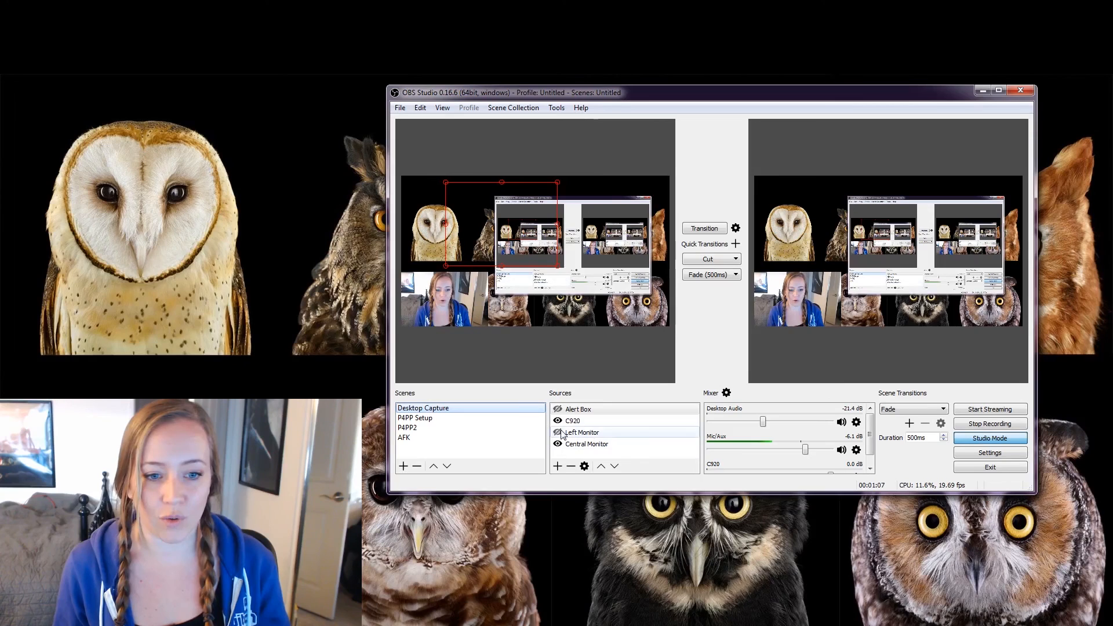
{"action": "left_click", "coordinate": [585, 433]}
{"action": "left_click", "coordinate": [558, 433]}
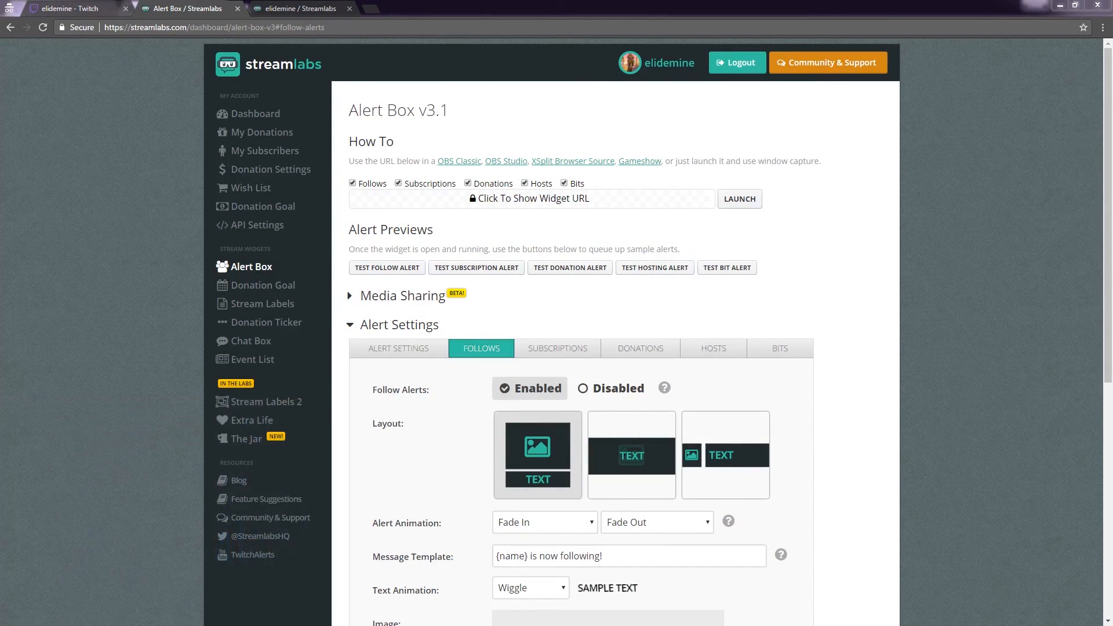
Lower the follow alert sound volume to 20%, save the settings, and run test follow alerts.
{"action": "scroll", "coordinate": [839, 282], "scroll_direction": "down", "scroll_amount": 7}
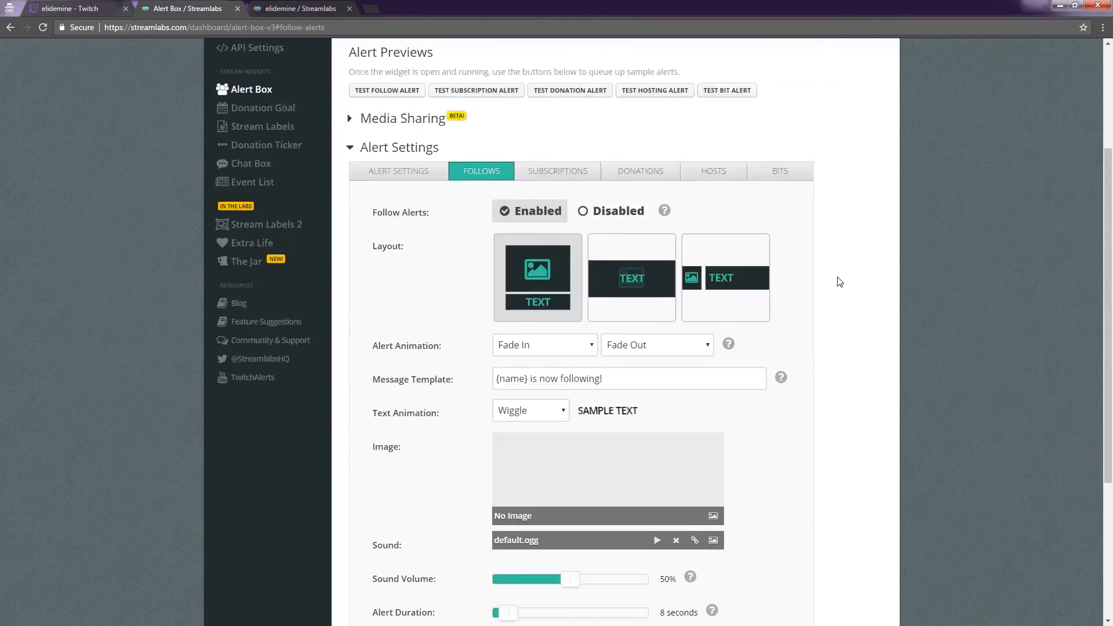
{"action": "left_click_drag", "start_coordinate": [573, 351], "coordinate": [549, 352]}
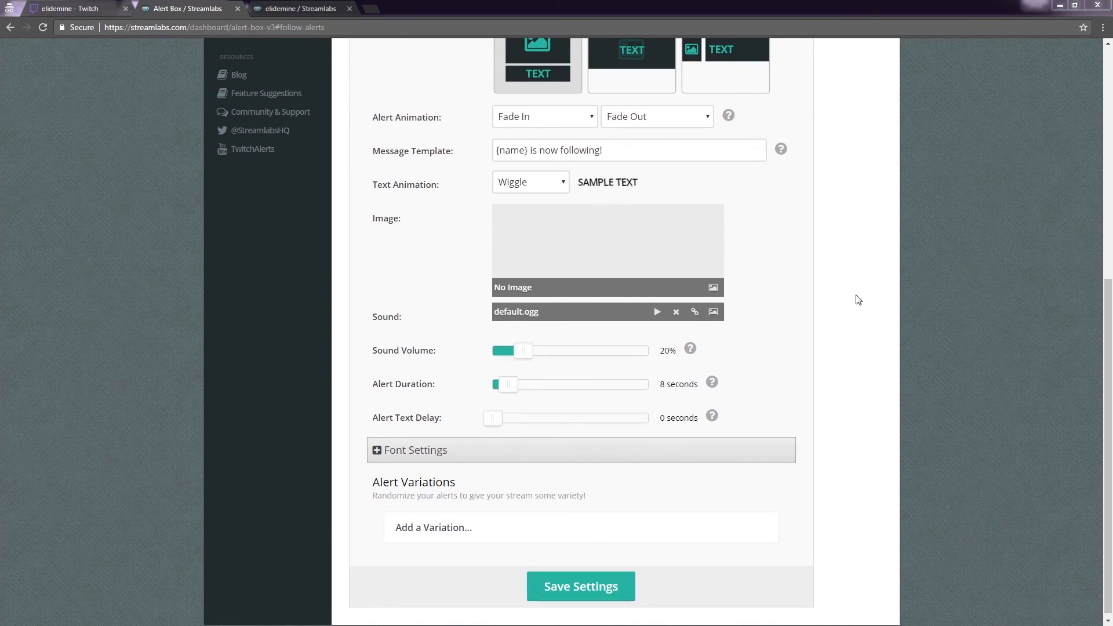
{"action": "scroll", "coordinate": [857, 300], "scroll_direction": "up", "scroll_amount": 5}
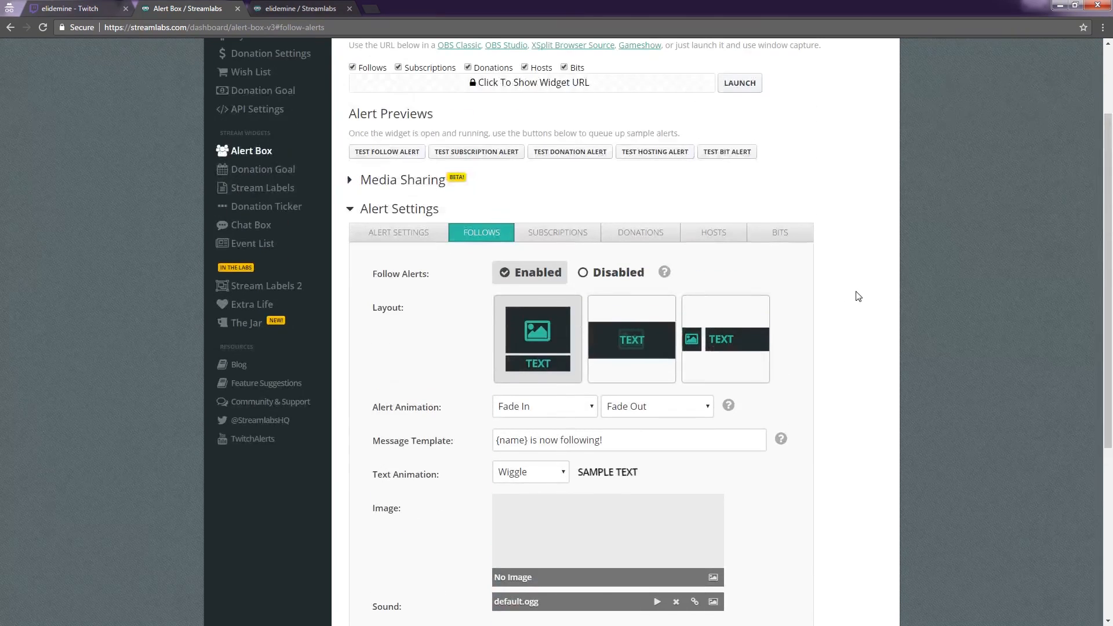
{"action": "left_click", "coordinate": [408, 155]}
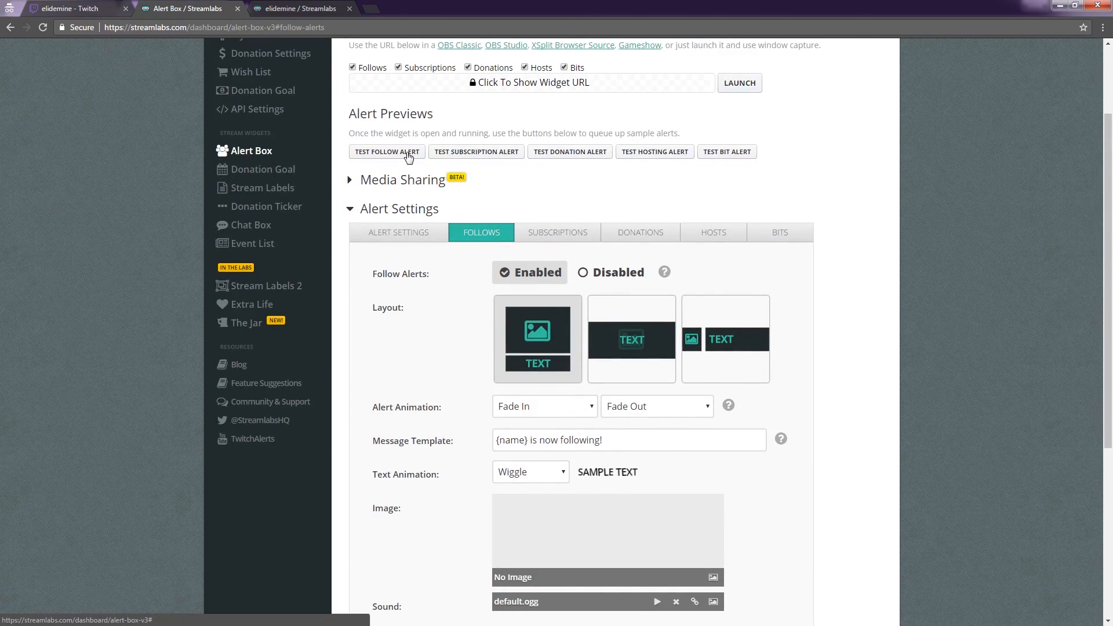
{"action": "scroll", "coordinate": [850, 243], "scroll_direction": "down", "scroll_amount": 5}
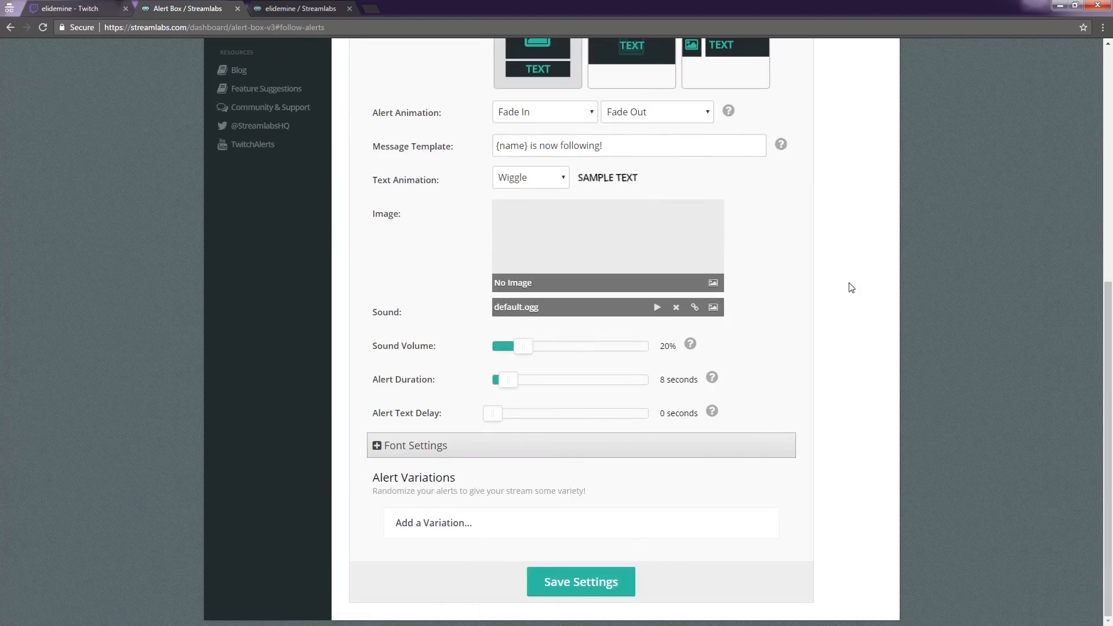
{"action": "left_click", "coordinate": [582, 595]}
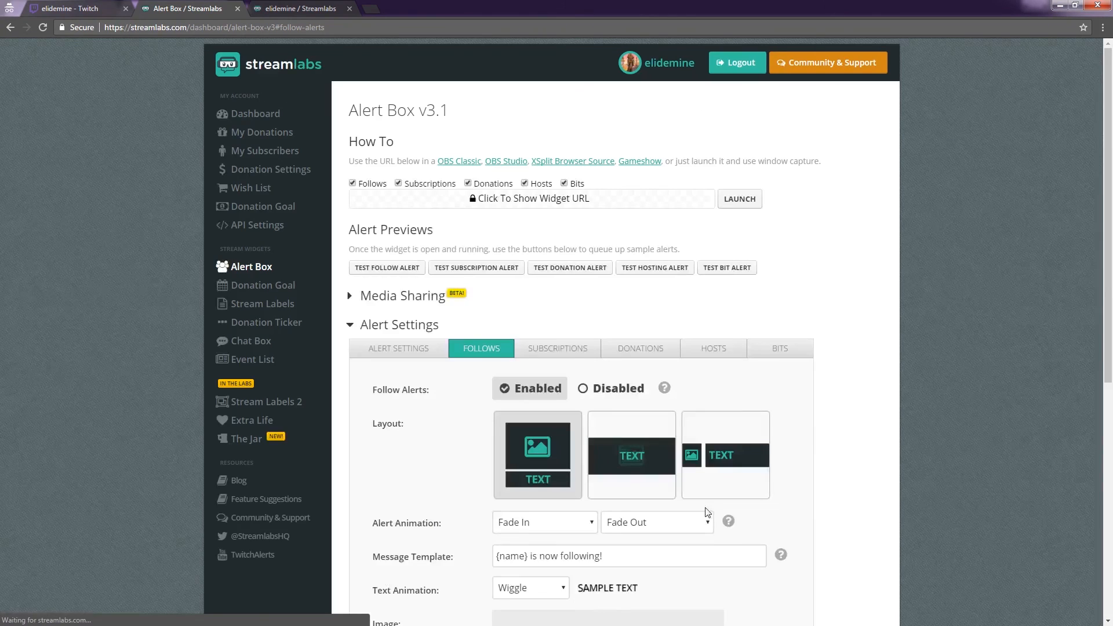
{"action": "left_click", "coordinate": [380, 270]}
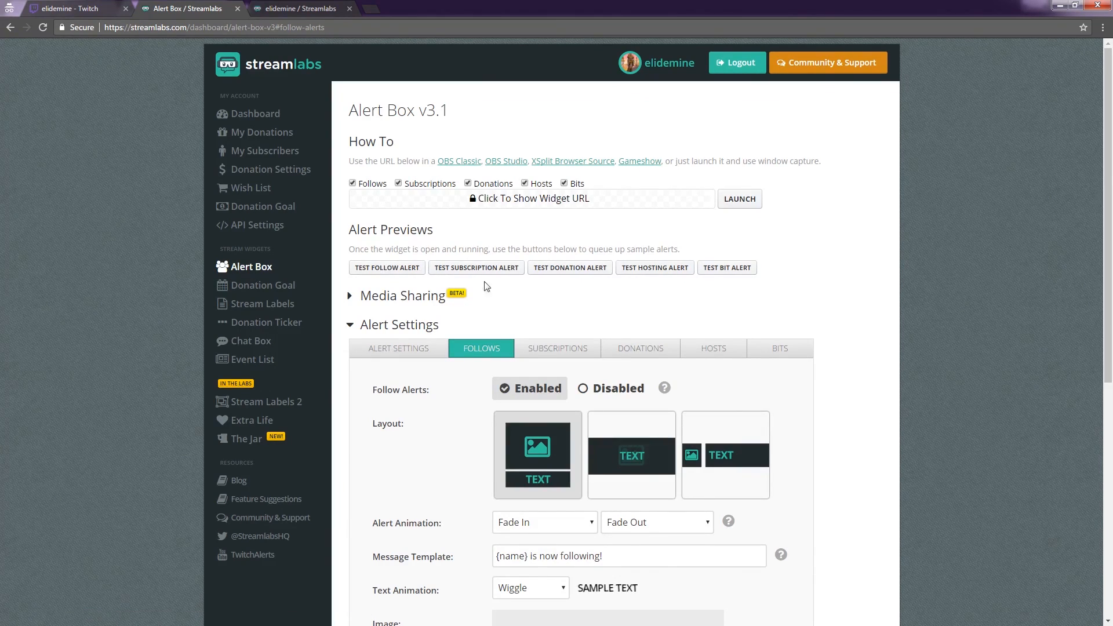
{"action": "scroll", "coordinate": [717, 303], "scroll_direction": "down", "scroll_amount": 5}
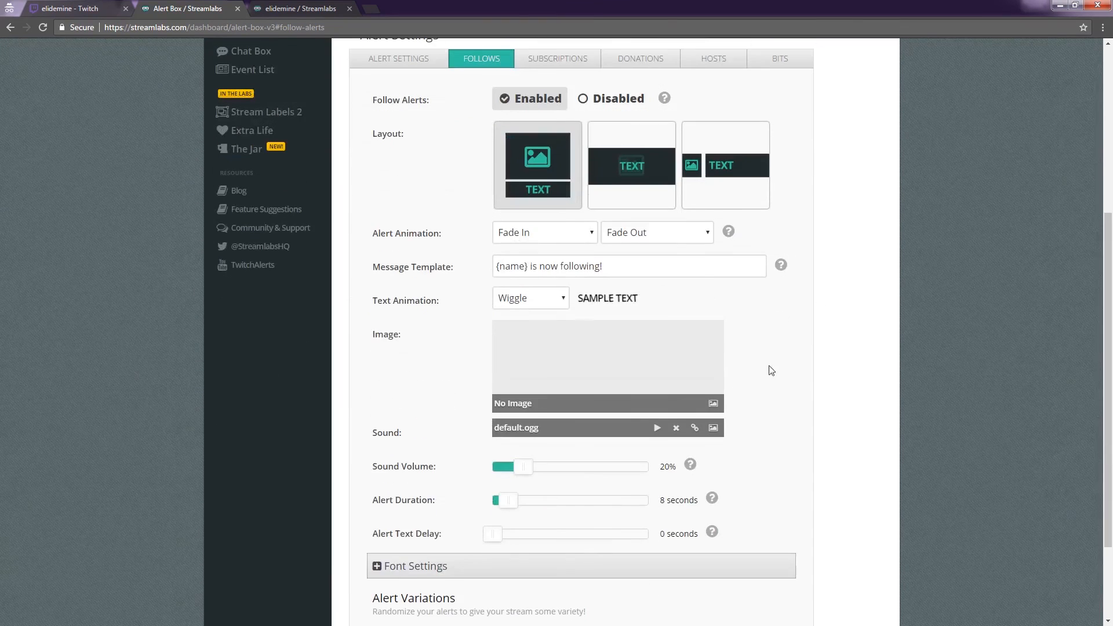
{"action": "scroll", "coordinate": [707, 393], "scroll_direction": "up", "scroll_amount": 2}
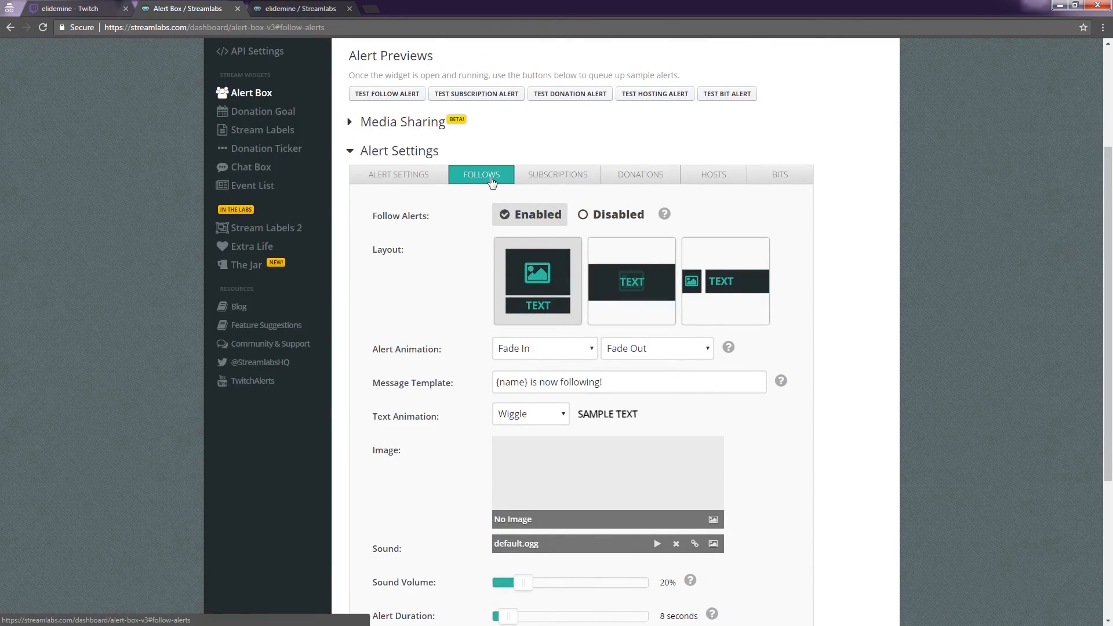
Lower the subscription alert sound volume from 50% to 22% and save the settings.
{"action": "left_click", "coordinate": [556, 173]}
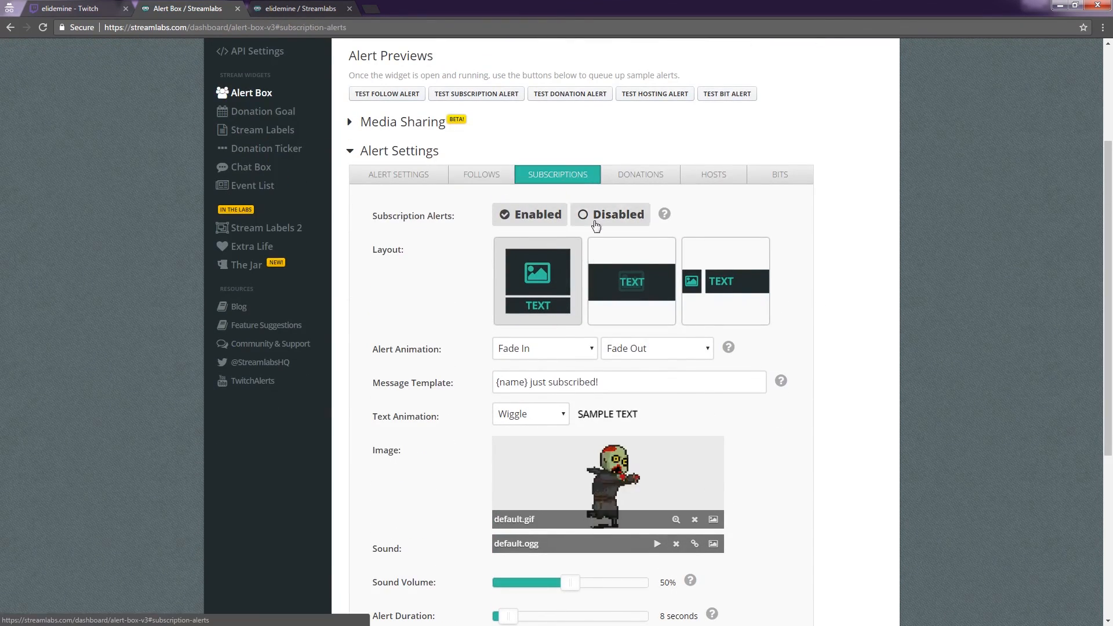
{"action": "scroll", "coordinate": [772, 365], "scroll_direction": "down", "scroll_amount": 2}
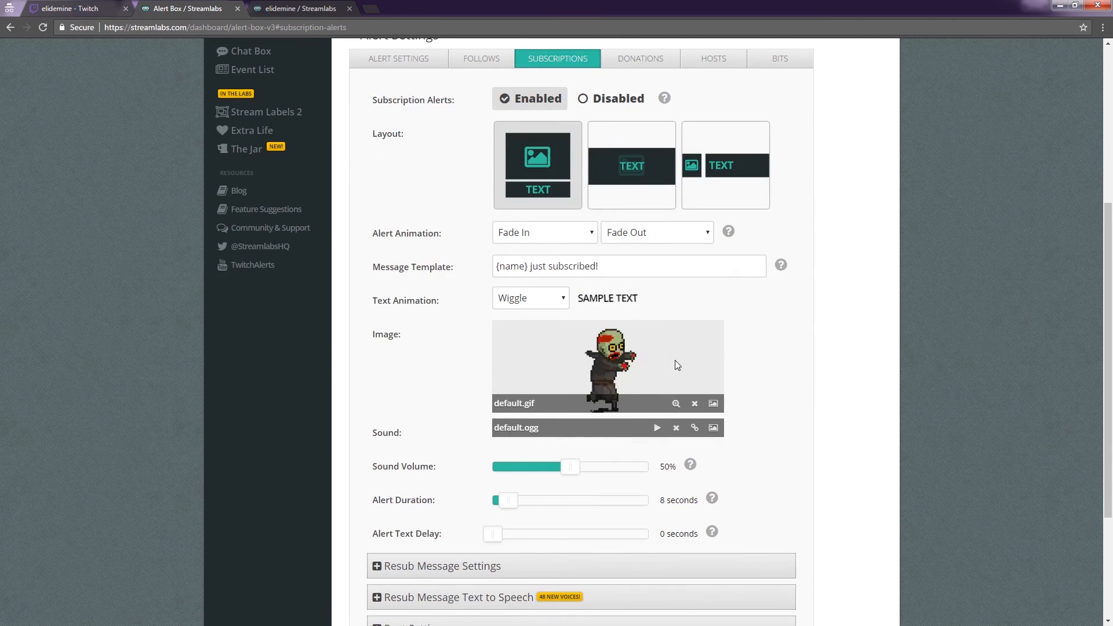
{"action": "left_click_drag", "start_coordinate": [571, 467], "coordinate": [531, 472]}
{"action": "scroll", "coordinate": [778, 425], "scroll_direction": "down", "scroll_amount": 2}
{"action": "scroll", "coordinate": [778, 425], "scroll_direction": "down", "scroll_amount": 1}
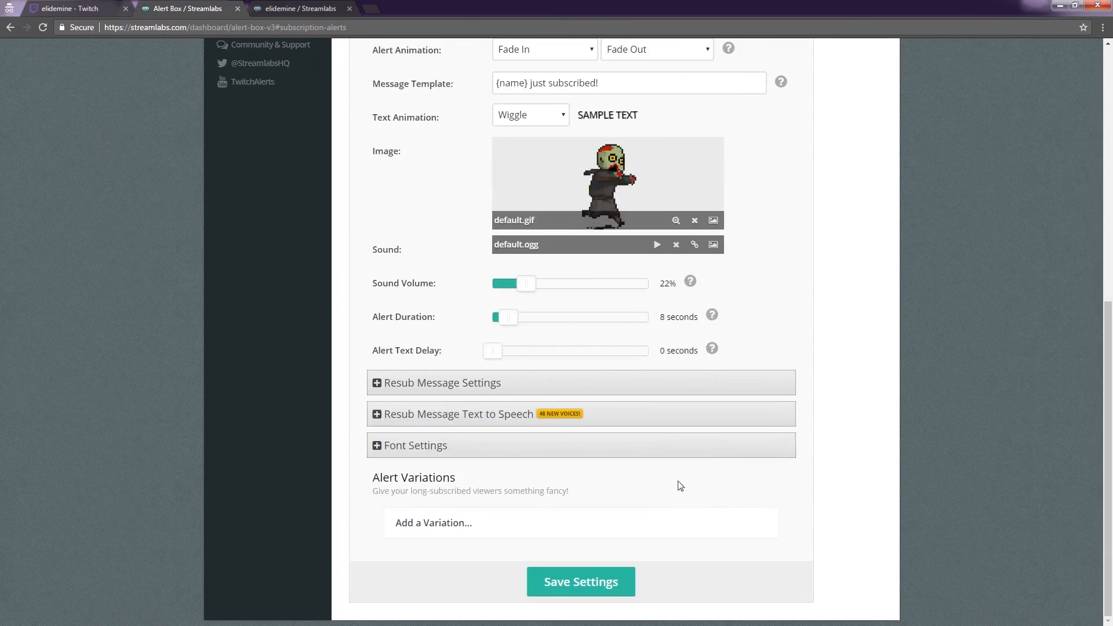
{"action": "left_click", "coordinate": [549, 586]}
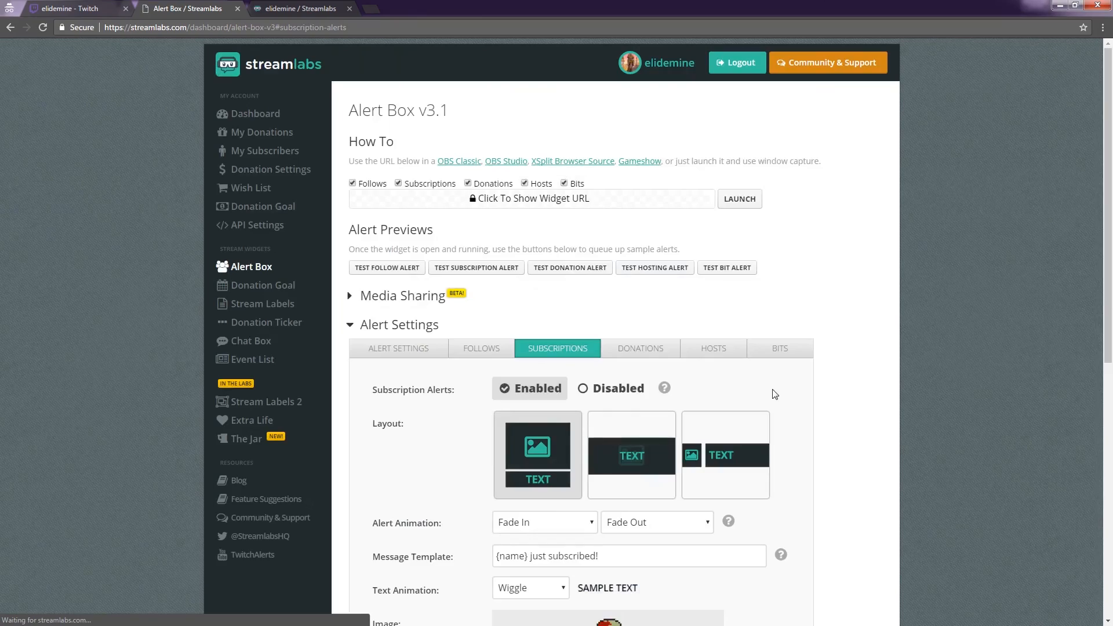
Bring up the Donations alert settings: alerts enabled, Fade In/Fade Out, minimum amount 0.
{"action": "scroll", "coordinate": [745, 400], "scroll_direction": "down", "scroll_amount": 3}
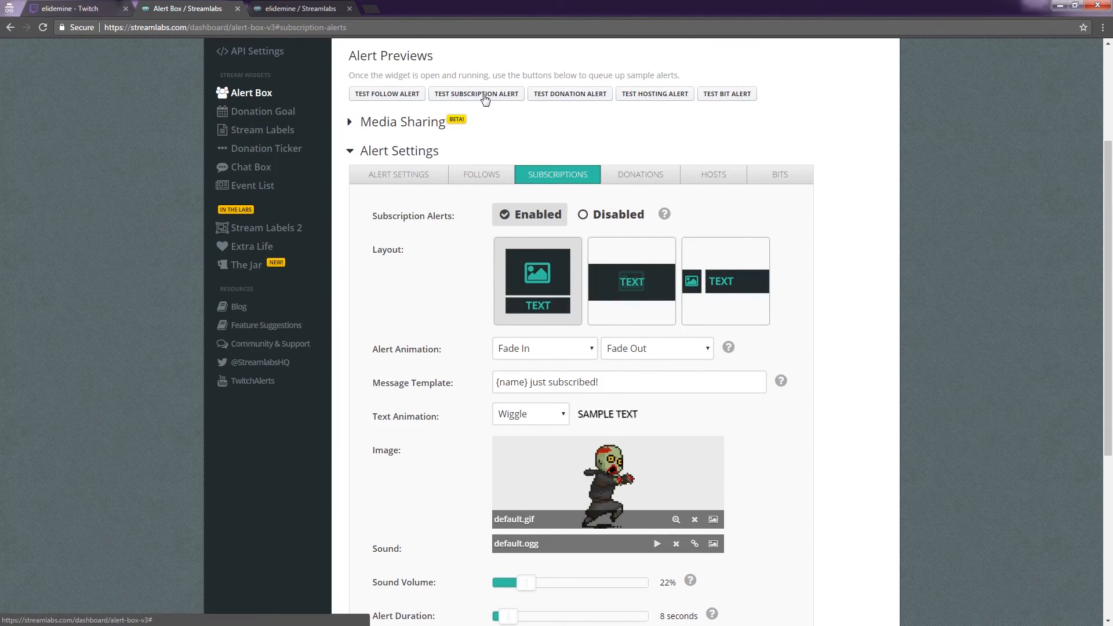
{"action": "scroll", "coordinate": [793, 450], "scroll_direction": "down", "scroll_amount": 1}
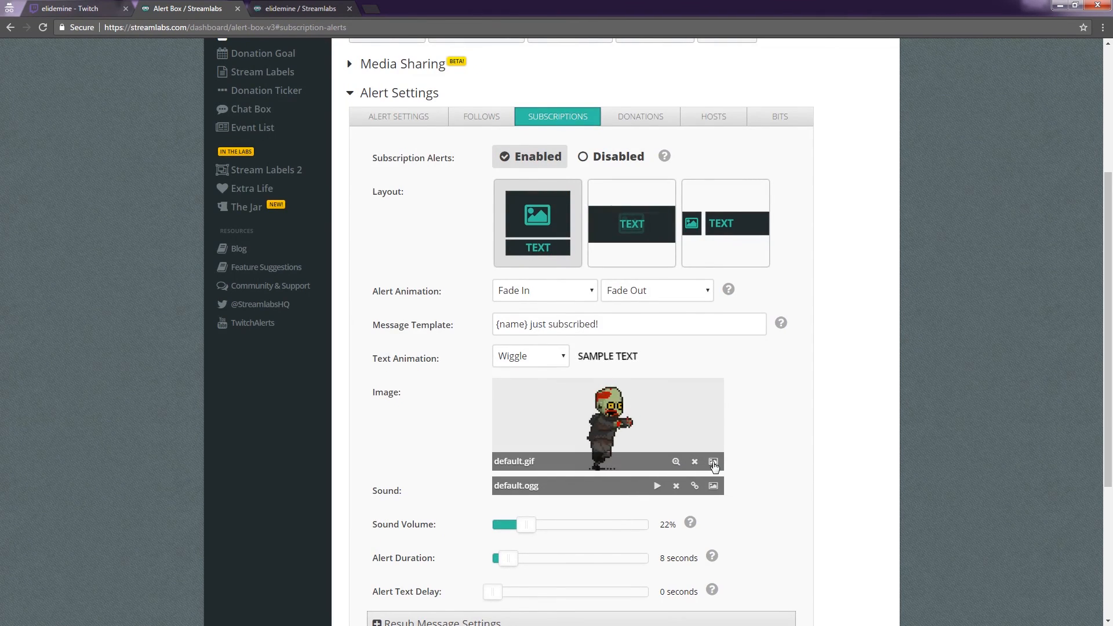
{"action": "scroll", "coordinate": [777, 449], "scroll_direction": "down", "scroll_amount": 2}
{"action": "scroll", "coordinate": [790, 440], "scroll_direction": "up", "scroll_amount": 4}
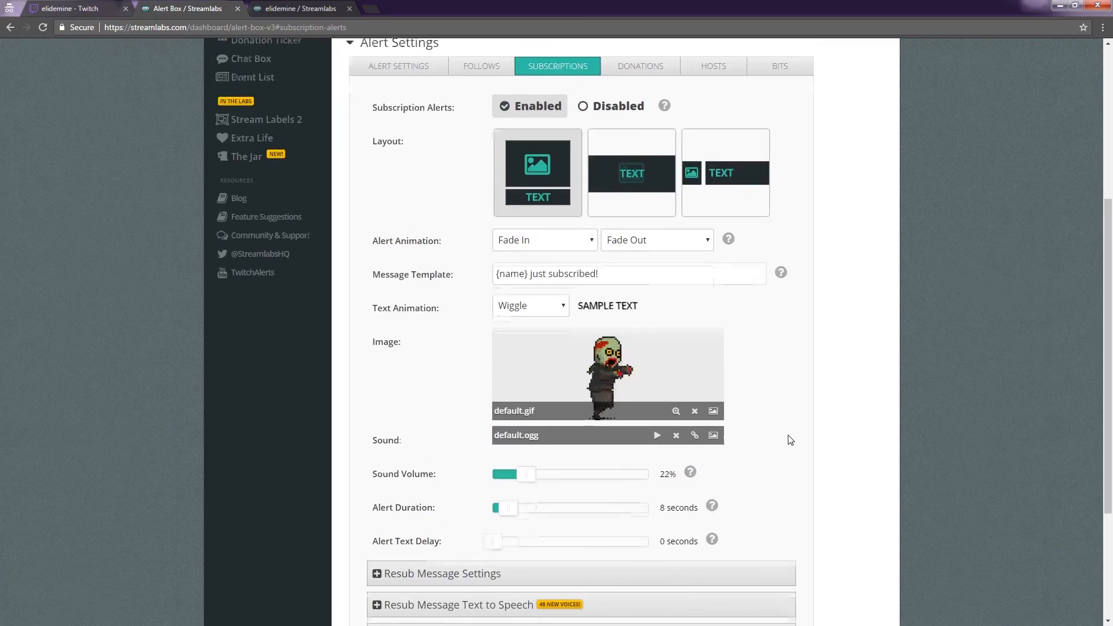
{"action": "scroll", "coordinate": [790, 440], "scroll_direction": "up", "scroll_amount": 2}
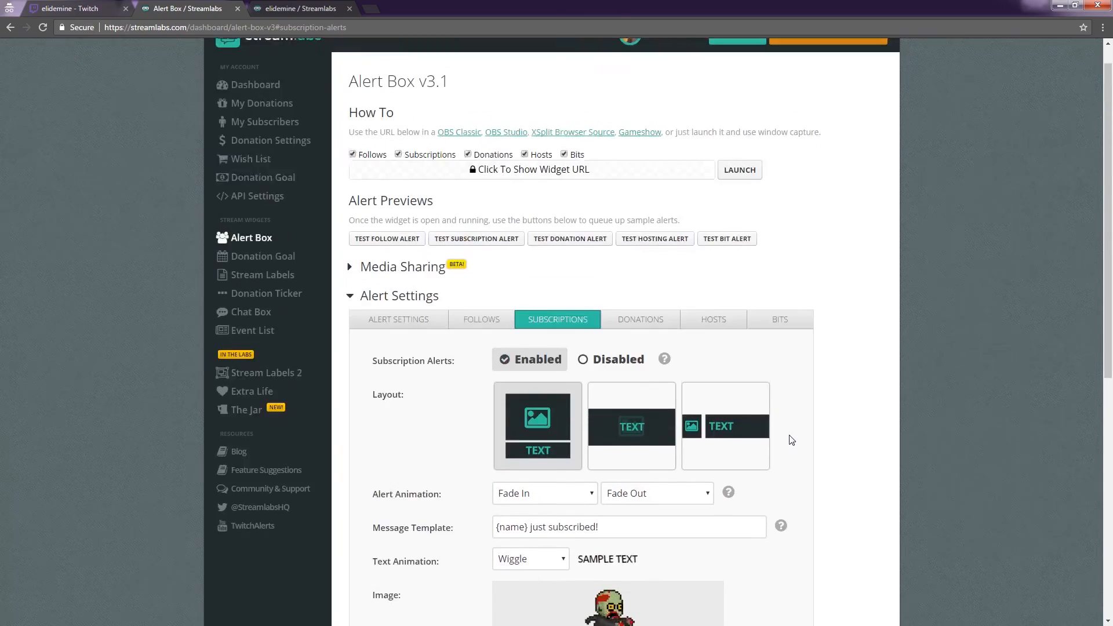
{"action": "left_click", "coordinate": [631, 350]}
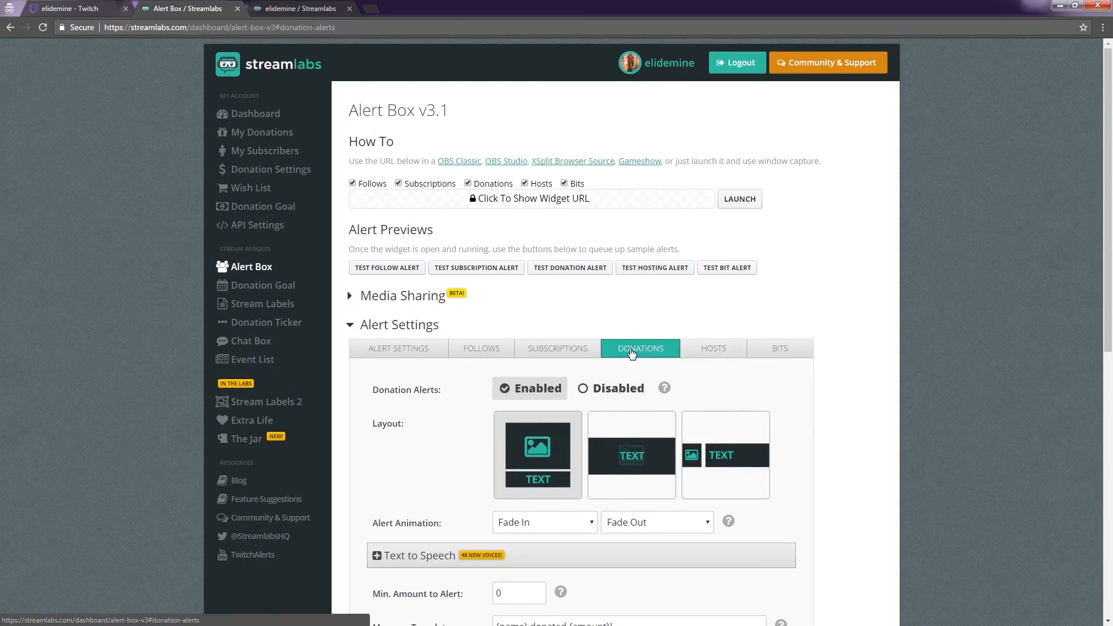
{"action": "scroll", "coordinate": [778, 433], "scroll_direction": "down", "scroll_amount": 6}
{"action": "scroll", "coordinate": [778, 415], "scroll_direction": "up", "scroll_amount": 6}
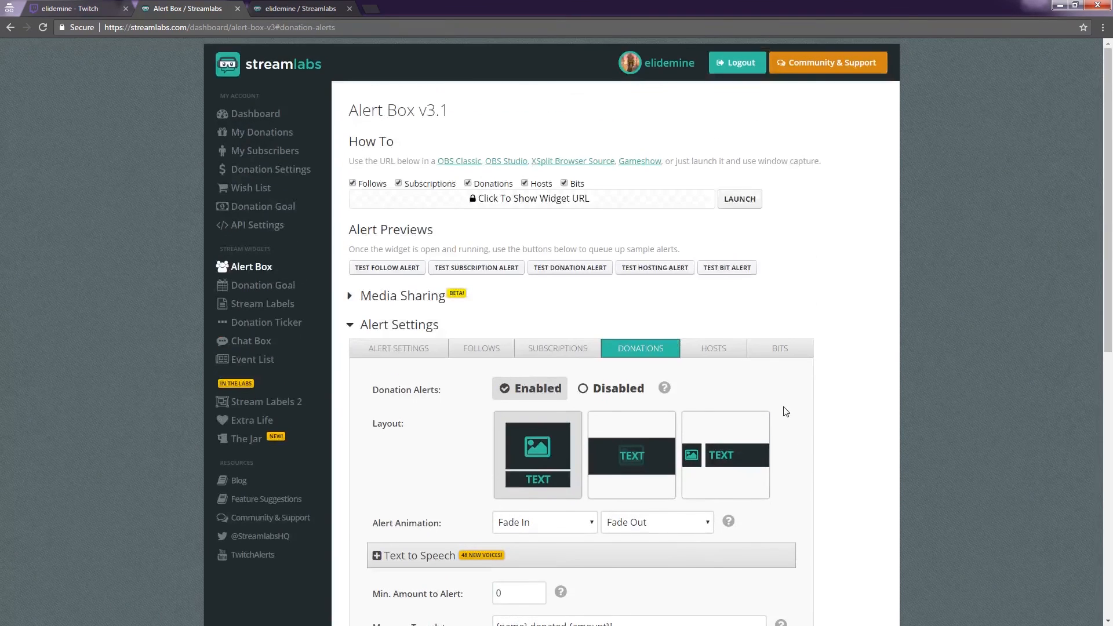